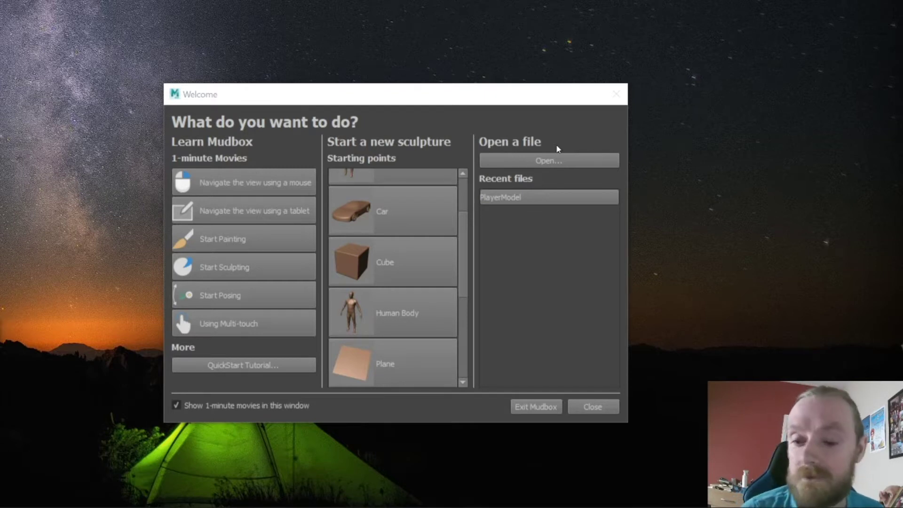
# Start a new sculpture from the Human Body template.
pyautogui.click(390, 311)
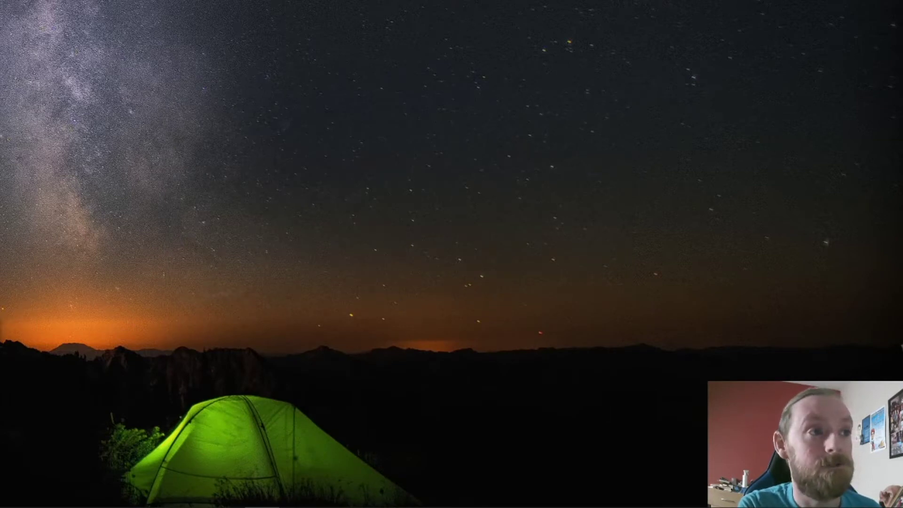
pyautogui.moveTo(795, 507); pyautogui.dragTo(427, 0)
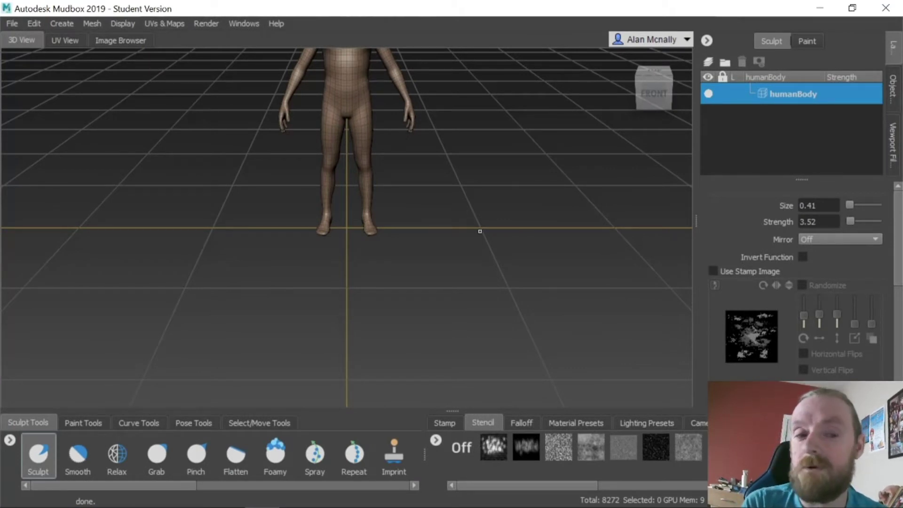
pyautogui.press('alt')
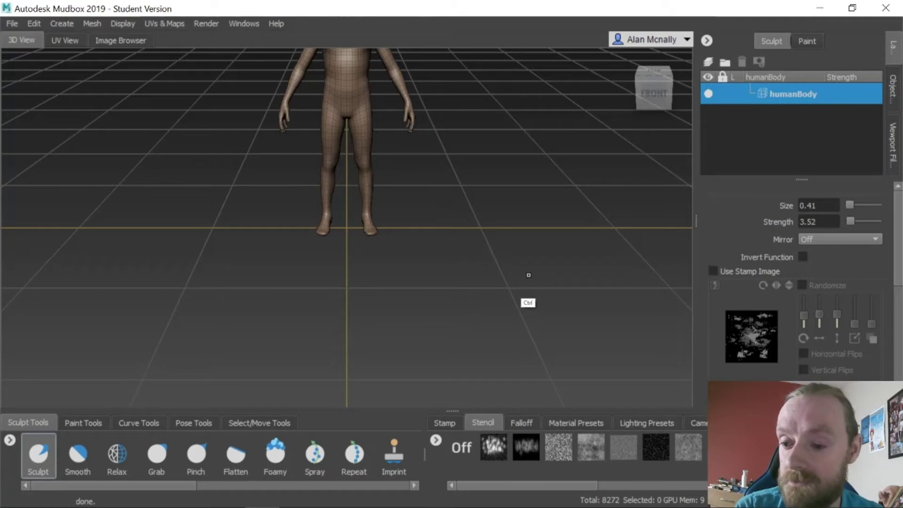
# Examine the human figure's head and shoulders up close from the front.
pyautogui.keyDown('alt'); pyautogui.moveTo(474, 207); pyautogui.dragTo(413, 272); pyautogui.keyUp('alt')
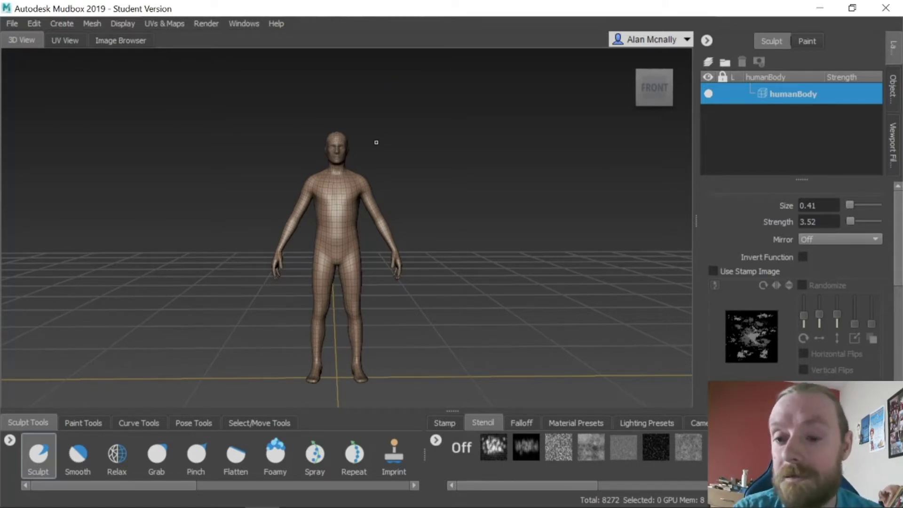
pyautogui.keyDown('alt'); pyautogui.moveTo(377, 145); pyautogui.dragTo(532, 189, button='right'); pyautogui.keyUp('alt')
pyautogui.moveTo(396, 141)
pyautogui.keyDown('alt'); pyautogui.mouseDown()
pyautogui.moveTo(397, 165)
pyautogui.moveTo(397, 147)
pyautogui.mouseUp(); pyautogui.keyUp('alt')
pyautogui.keyDown('alt'); pyautogui.moveTo(404, 132); pyautogui.dragTo(426, 175, button='middle'); pyautogui.keyUp('alt')
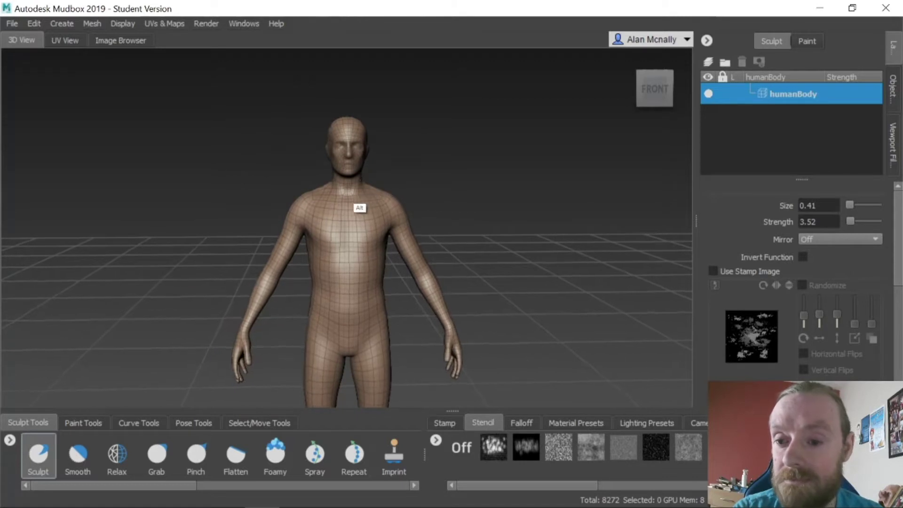
pyautogui.keyDown('alt'); pyautogui.moveTo(357, 174); pyautogui.dragTo(478, 175, button='right'); pyautogui.keyUp('alt')
pyautogui.keyDown('alt'); pyautogui.moveTo(423, 135); pyautogui.dragTo(411, 168, button='middle'); pyautogui.keyUp('alt')
pyautogui.keyDown('alt'); pyautogui.moveTo(373, 173); pyautogui.dragTo(580, 147, button='right'); pyautogui.keyUp('alt')
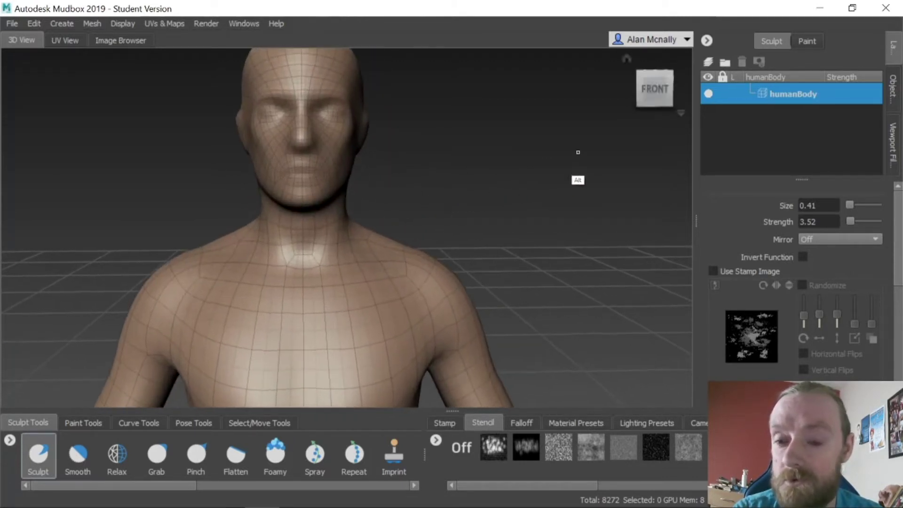
pyautogui.keyDown('alt'); pyautogui.moveTo(321, 213); pyautogui.dragTo(329, 238, button='middle'); pyautogui.keyUp('alt')
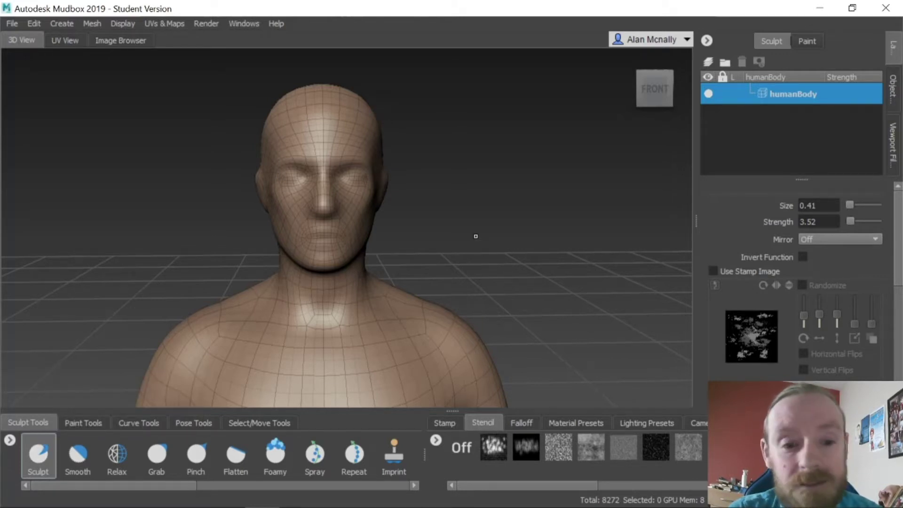
pyautogui.press('ctrl')
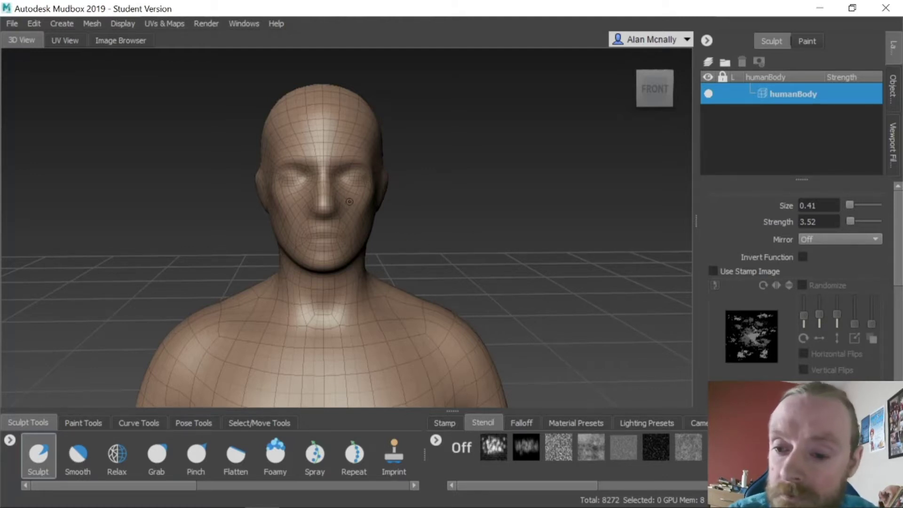
pyautogui.press('ctrl')
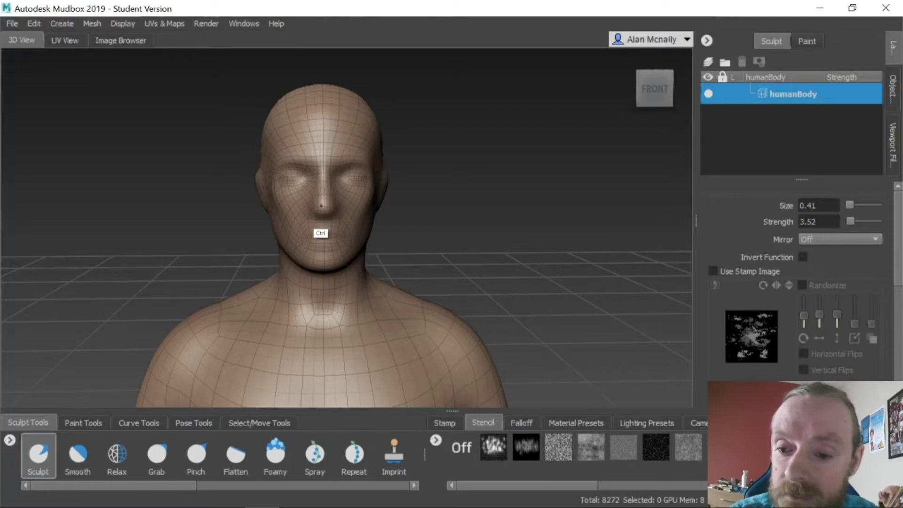
pyautogui.press('ctrl')
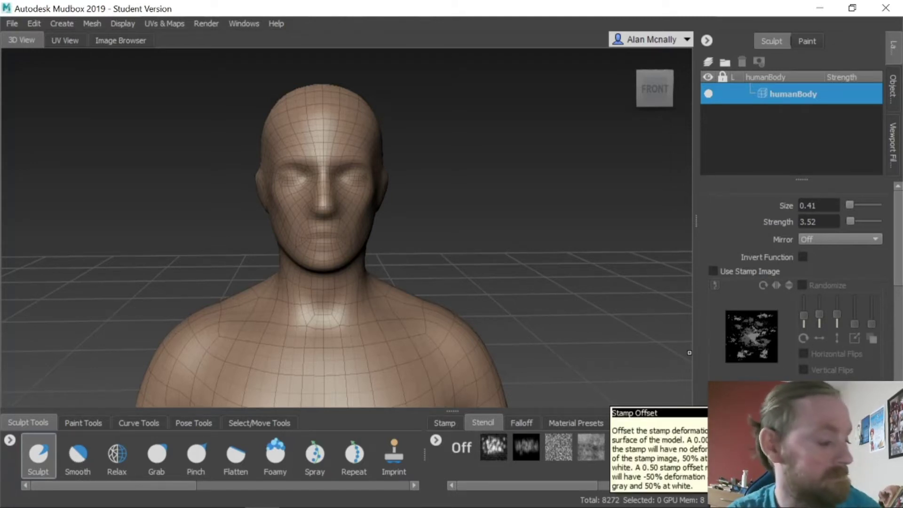
# Set the Sculpt brush size to 4.85 and its strength to 4.04.
pyautogui.press('b')
pyautogui.moveTo(488, 245)
pyautogui.mouseDown()
pyautogui.moveTo(548, 245)
pyautogui.moveTo(492, 245)
pyautogui.mouseUp()
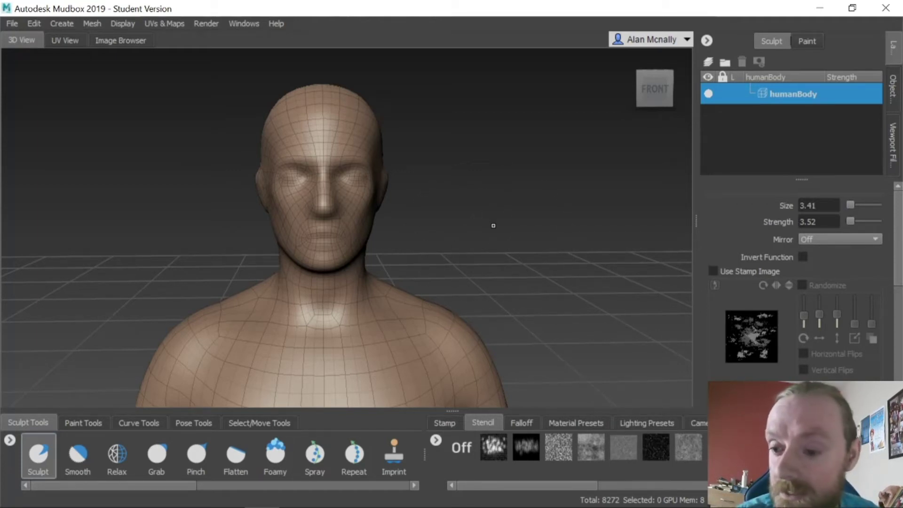
pyautogui.press('b')
pyautogui.moveTo(490, 229)
pyautogui.mouseDown()
pyautogui.moveTo(619, 229)
pyautogui.moveTo(551, 230)
pyautogui.mouseUp()
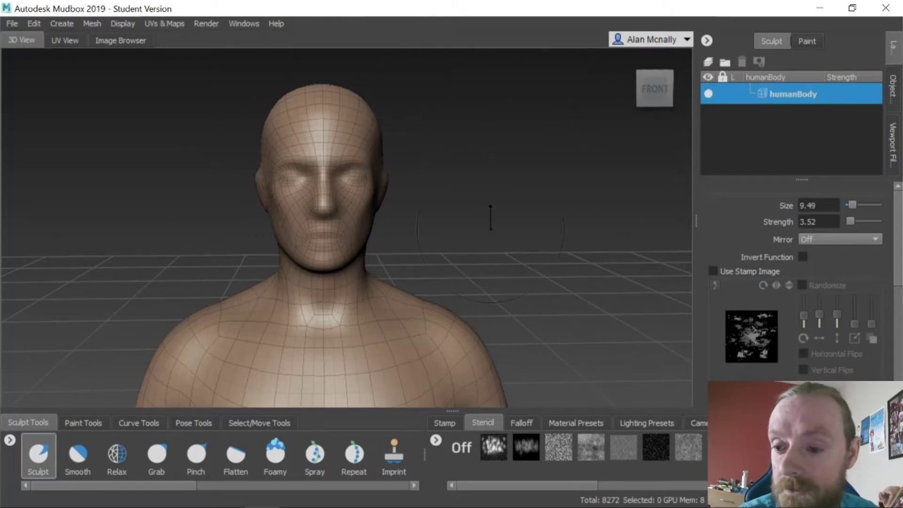
pyautogui.moveTo(490, 217); pyautogui.dragTo(484, 217)
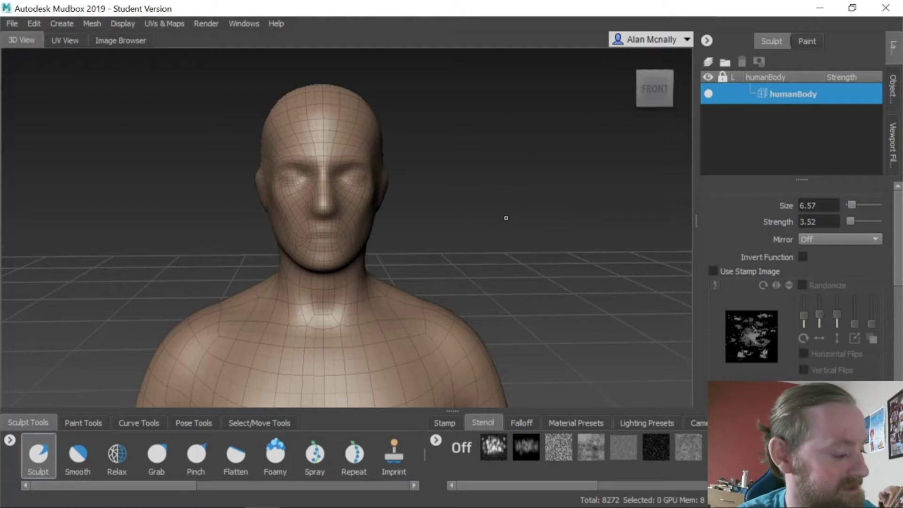
pyautogui.moveTo(506, 221)
pyautogui.mouseDown()
pyautogui.moveTo(505, 196)
pyautogui.moveTo(484, 185)
pyautogui.moveTo(485, 221)
pyautogui.moveTo(485, 177)
pyautogui.moveTo(484, 215)
pyautogui.mouseUp()
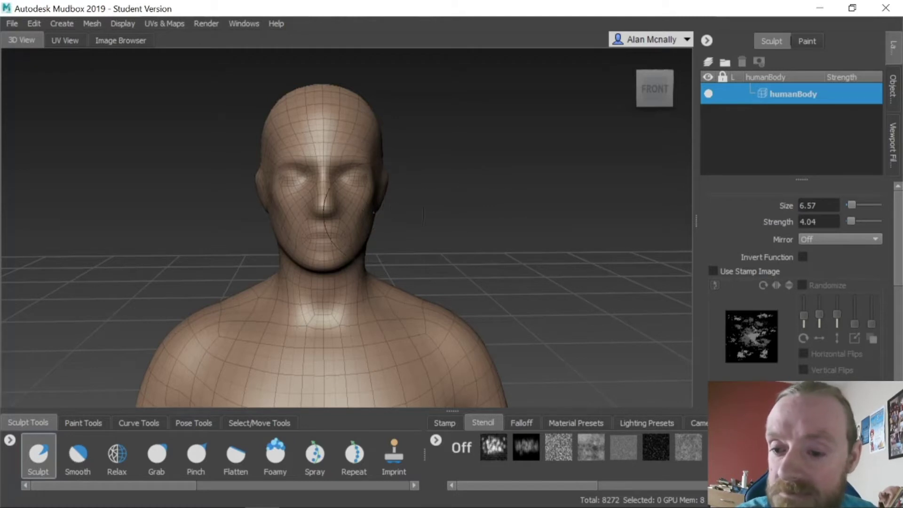
pyautogui.moveTo(416, 209); pyautogui.dragTo(419, 209)
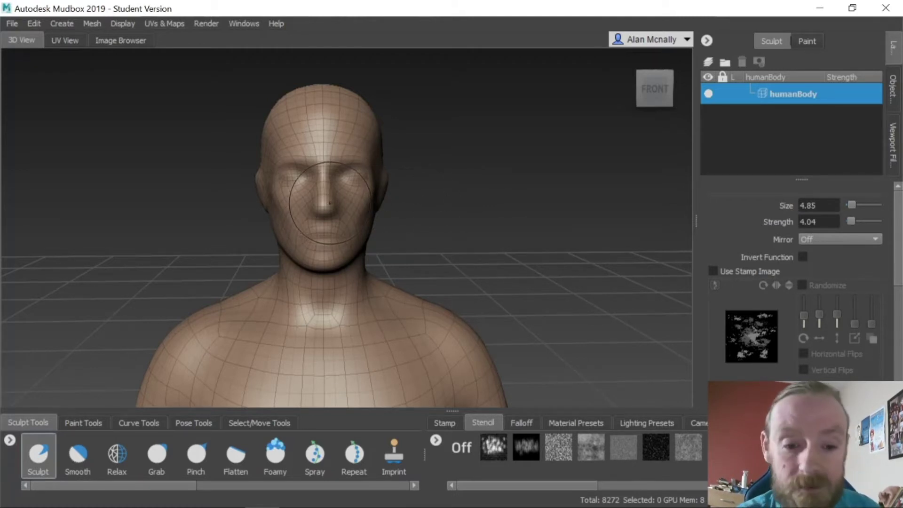
# Carve the nose inwards with the inverted Sculpt brush and try a raised stroke on the cheek.
pyautogui.press('ctrl')
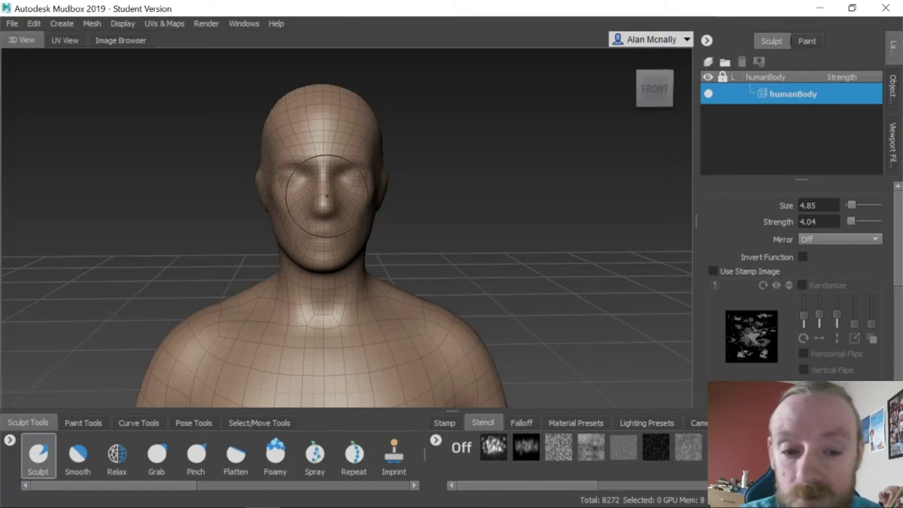
pyautogui.press('ctrl')
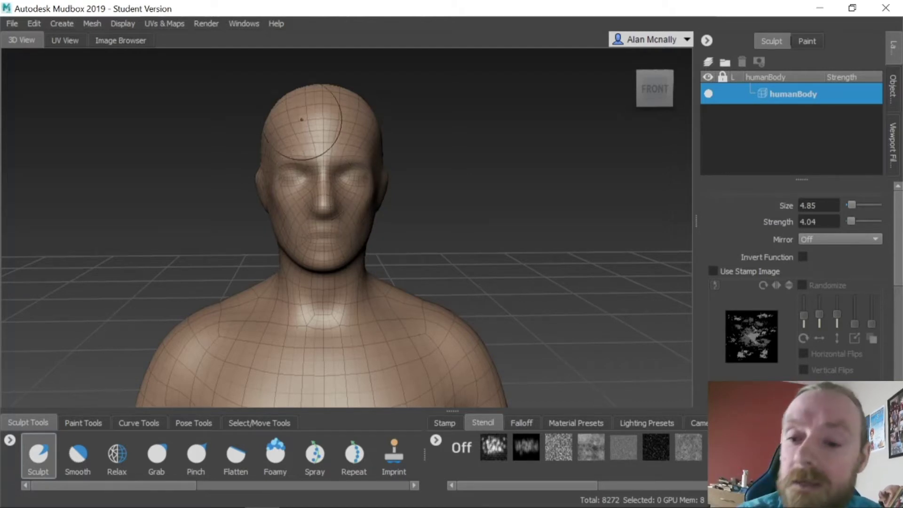
pyautogui.moveTo(325, 198)
pyautogui.keyDown('ctrl'); pyautogui.mouseDown()
pyautogui.moveTo(317, 201)
pyautogui.moveTo(331, 205)
pyautogui.moveTo(318, 211)
pyautogui.moveTo(316, 202)
pyautogui.mouseUp(); pyautogui.keyUp('ctrl')
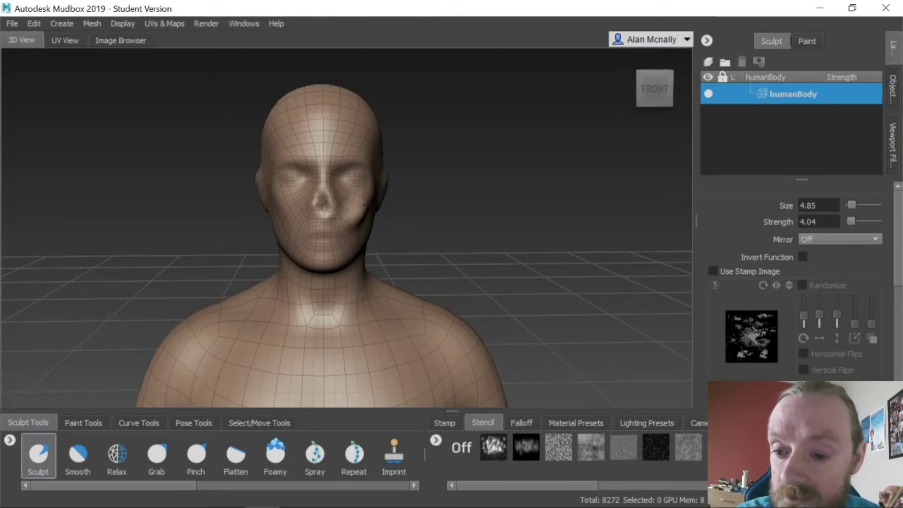
pyautogui.moveTo(363, 204); pyautogui.dragTo(364, 217)
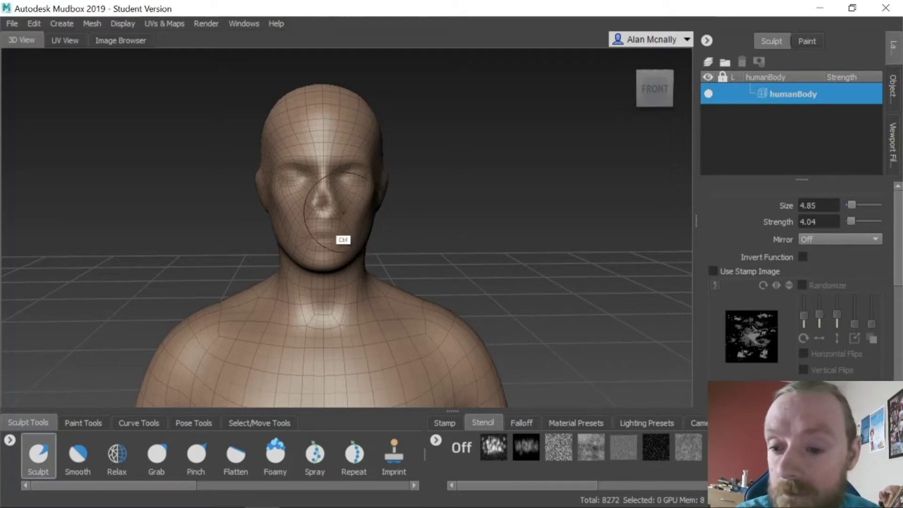
pyautogui.moveTo(319, 193)
pyautogui.keyDown('ctrl'); pyautogui.mouseDown()
pyautogui.moveTo(325, 183)
pyautogui.moveTo(346, 204)
pyautogui.moveTo(312, 151)
pyautogui.moveTo(306, 170)
pyautogui.moveTo(332, 205)
pyautogui.moveTo(325, 202)
pyautogui.mouseUp(); pyautogui.keyUp('ctrl')
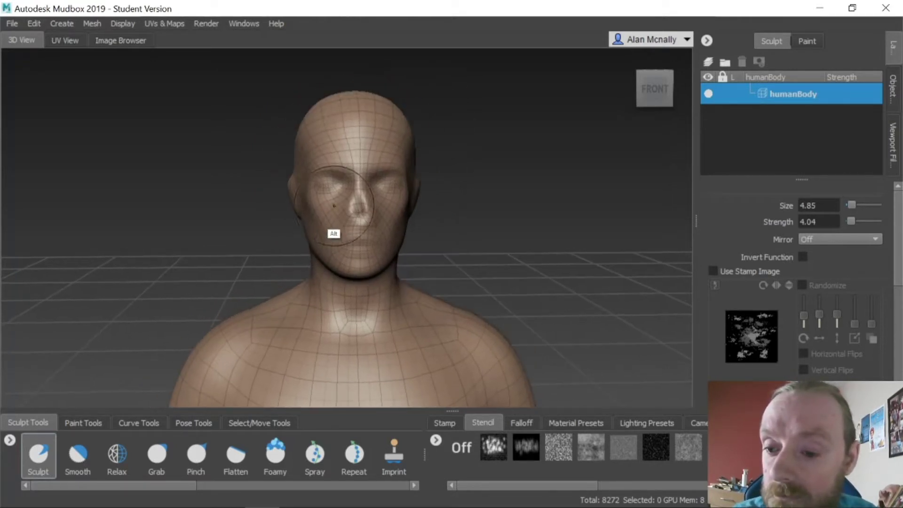
# Try to build the nose tip outwards with the Sculpt brush and undo the strokes.
pyautogui.keyDown('alt'); pyautogui.moveTo(332, 235); pyautogui.dragTo(708, 160, button='right'); pyautogui.keyUp('alt')
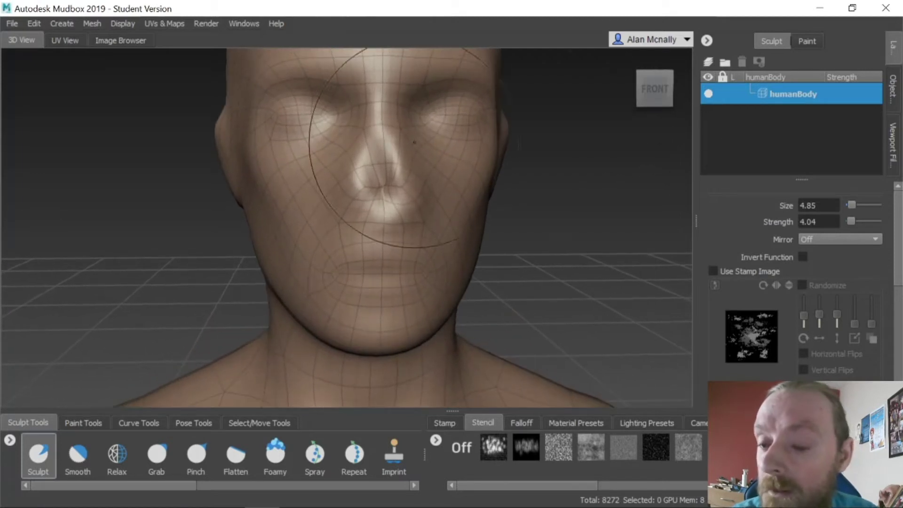
pyautogui.moveTo(416, 189)
pyautogui.keyDown('alt'); pyautogui.mouseDown(button='middle')
pyautogui.moveTo(390, 219)
pyautogui.moveTo(397, 213)
pyautogui.mouseUp(button='middle'); pyautogui.keyUp('alt')
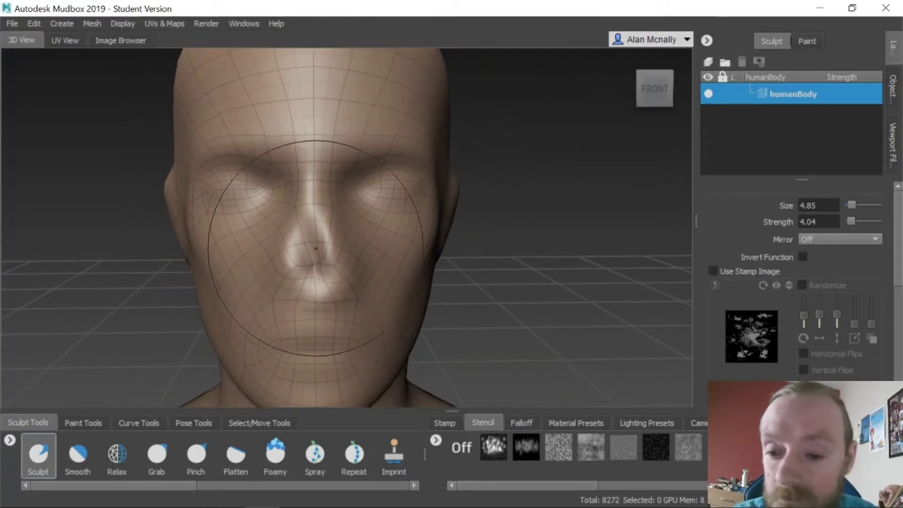
pyautogui.moveTo(318, 255); pyautogui.dragTo(322, 269)
pyautogui.hotkey('ctrl', 'z')
pyautogui.hotkey('ctrl', 'z')
pyautogui.hotkey('ctrl', 'z')
pyautogui.hotkey('ctrl', 'z')
pyautogui.hotkey('ctrl', 'z')
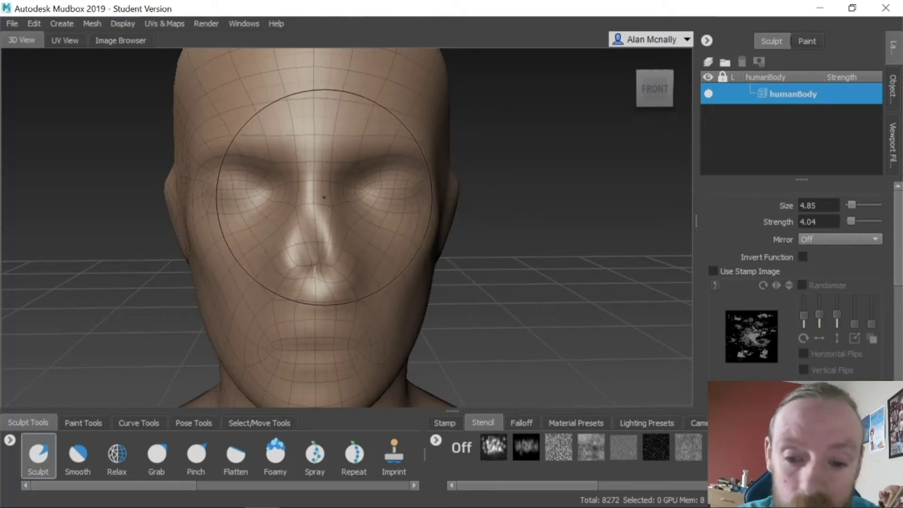
# Carve around the nose with the inverted Sculpt brush and soften the area with the Smooth brush.
pyautogui.press('ctrl')
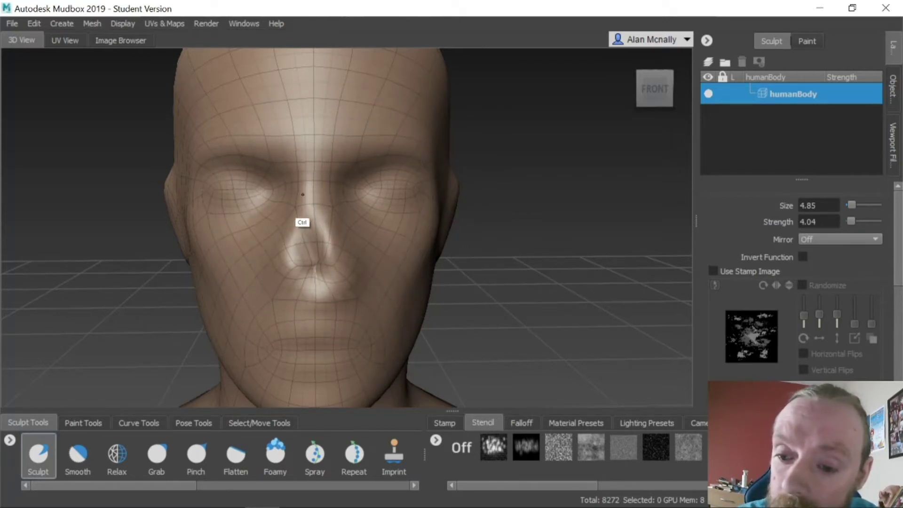
pyautogui.press('ctrl')
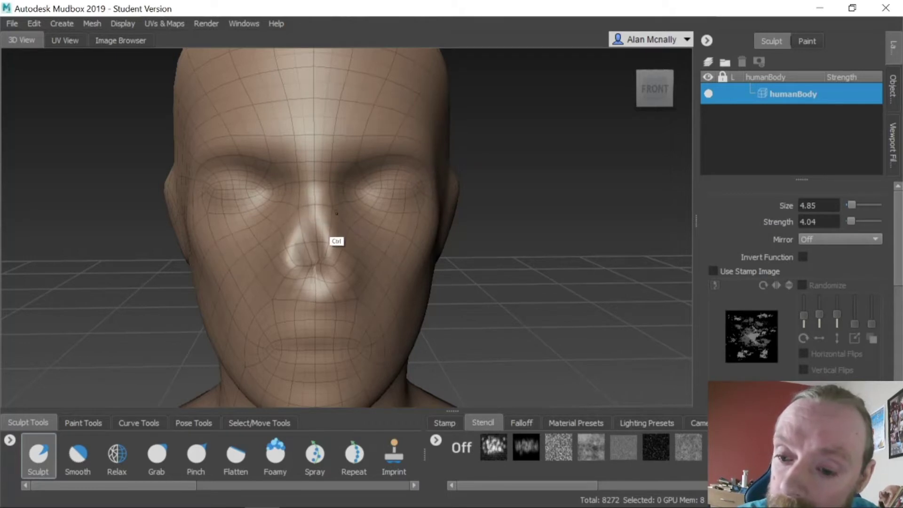
pyautogui.moveTo(353, 278)
pyautogui.keyDown('ctrl'); pyautogui.mouseDown()
pyautogui.moveTo(284, 291)
pyautogui.moveTo(330, 292)
pyautogui.moveTo(325, 259)
pyautogui.moveTo(309, 246)
pyautogui.moveTo(326, 231)
pyautogui.moveTo(329, 239)
pyautogui.moveTo(300, 239)
pyautogui.moveTo(317, 269)
pyautogui.moveTo(328, 253)
pyautogui.mouseUp(); pyautogui.keyUp('ctrl')
pyautogui.click(77, 454)
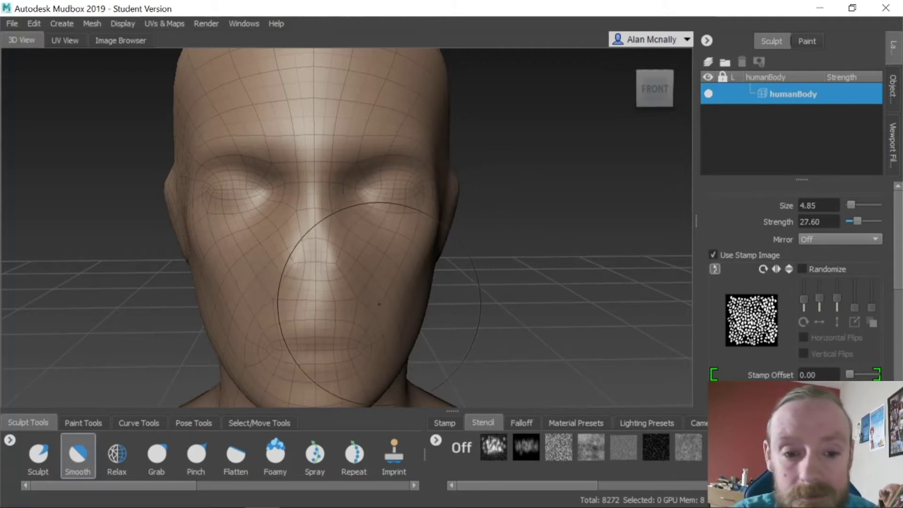
# Return to the Sculpt brush, try carving a single eye socket inwards without mirroring, and undo the strokes.
pyautogui.press('ctrl')
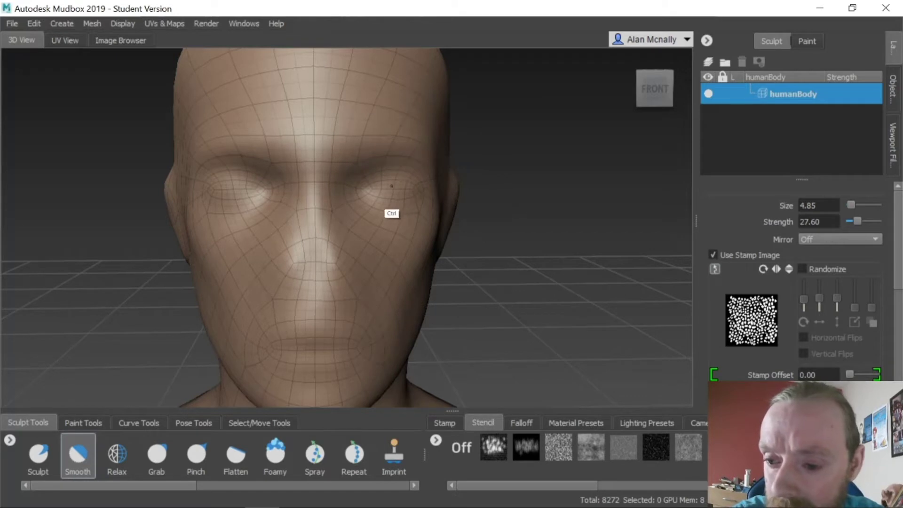
pyautogui.click(50, 452)
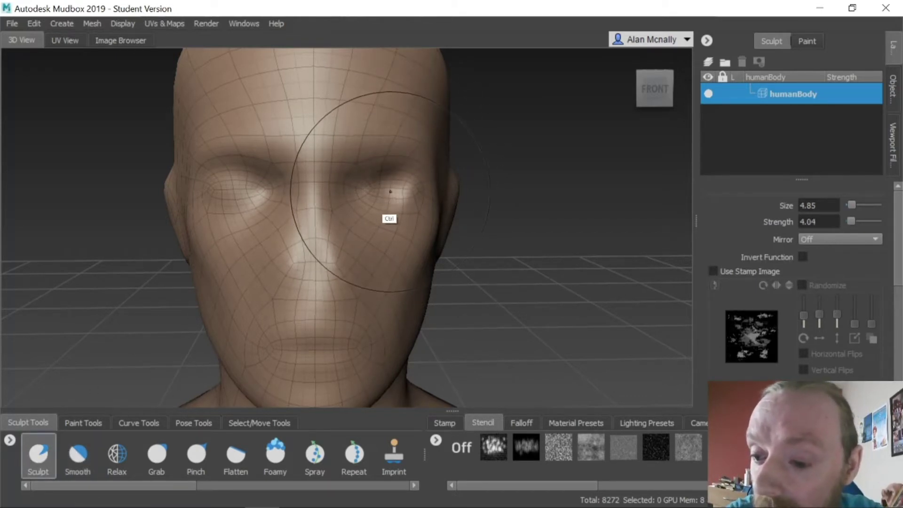
pyautogui.keyDown('ctrl'); pyautogui.moveTo(411, 189); pyautogui.dragTo(366, 188); pyautogui.keyUp('ctrl')
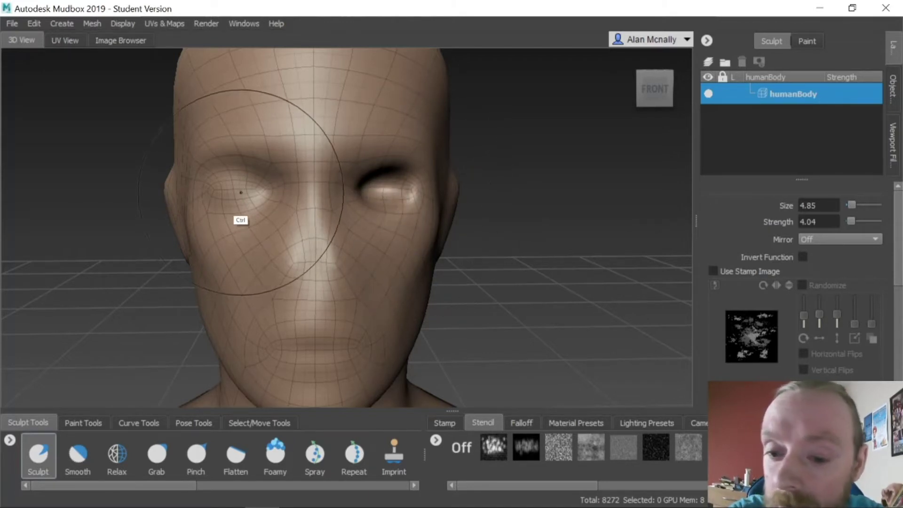
pyautogui.hotkey('ctrl', 'z')
pyautogui.hotkey('ctrl', 'z')
pyautogui.hotkey('ctrl', 'z')
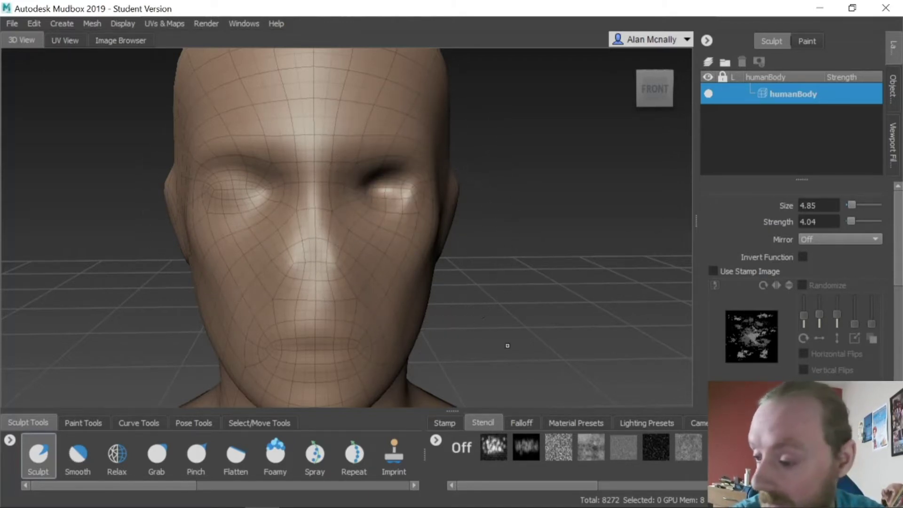
pyautogui.hotkey('ctrl', 'z')
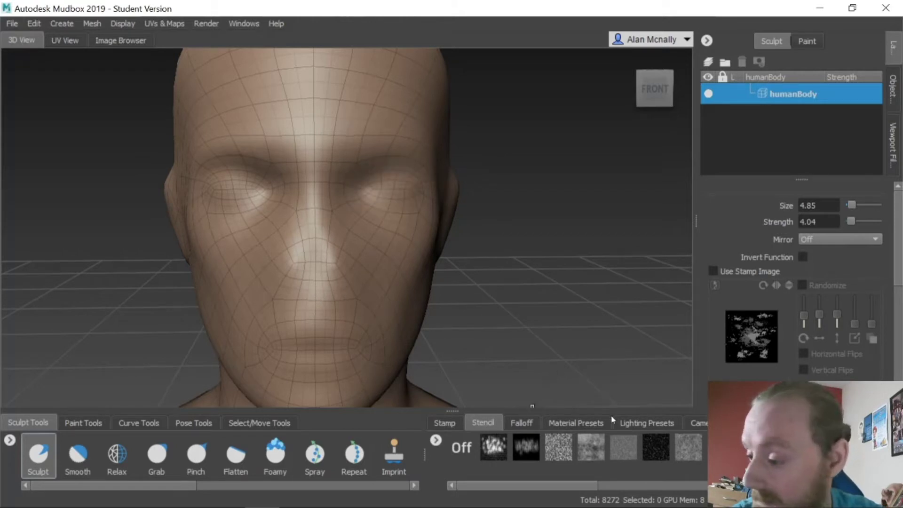
# Set mirroring to X and carve both eye sockets inwards with the inverted Sculpt brush.
pyautogui.click(874, 240)
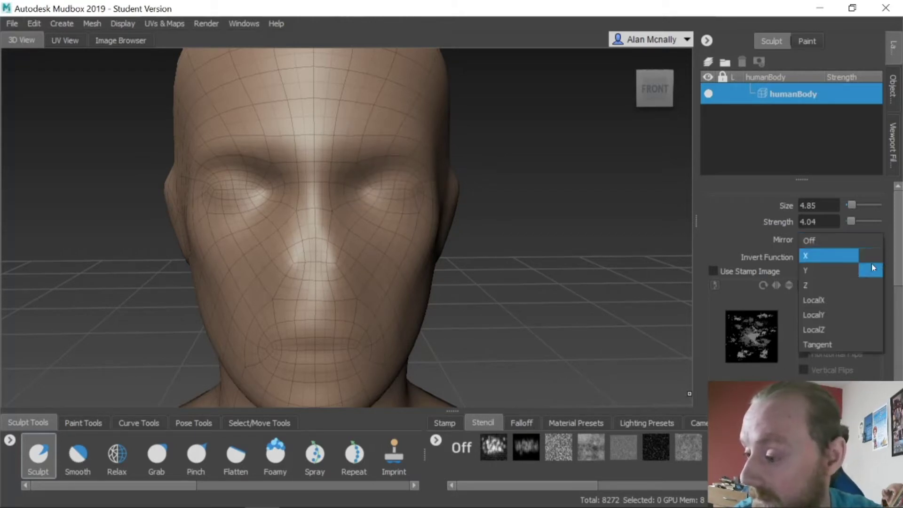
pyautogui.click(835, 258)
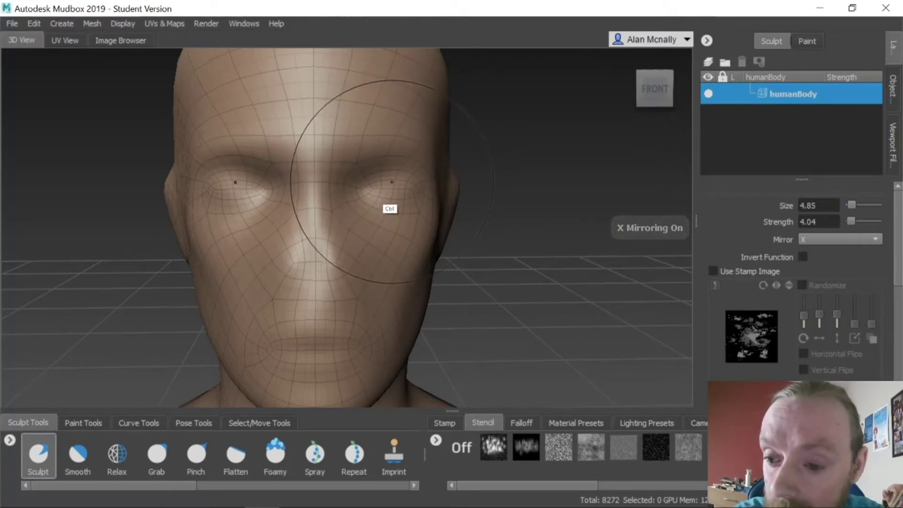
pyautogui.moveTo(387, 205)
pyautogui.keyDown('ctrl'); pyautogui.mouseDown()
pyautogui.moveTo(375, 204)
pyautogui.moveTo(403, 207)
pyautogui.moveTo(379, 215)
pyautogui.mouseUp(); pyautogui.keyUp('ctrl')
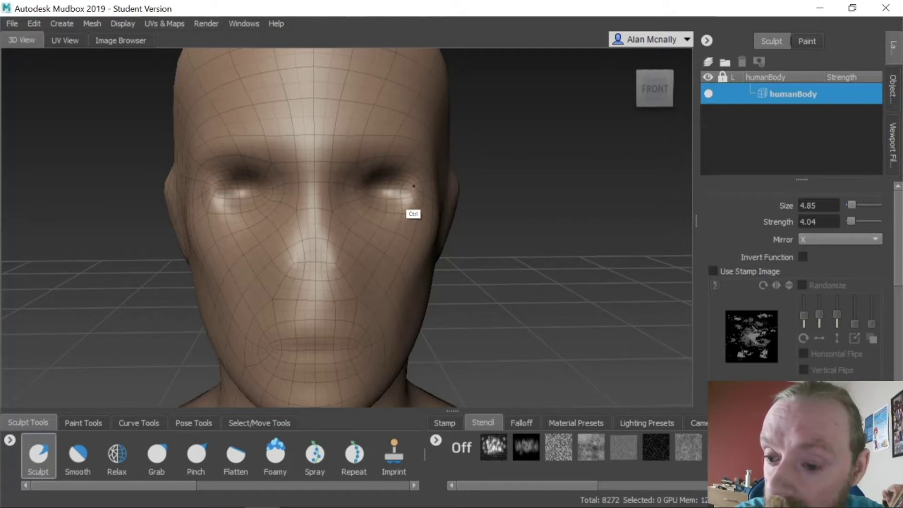
pyautogui.keyDown('ctrl'); pyautogui.moveTo(413, 186); pyautogui.dragTo(389, 200); pyautogui.keyUp('ctrl')
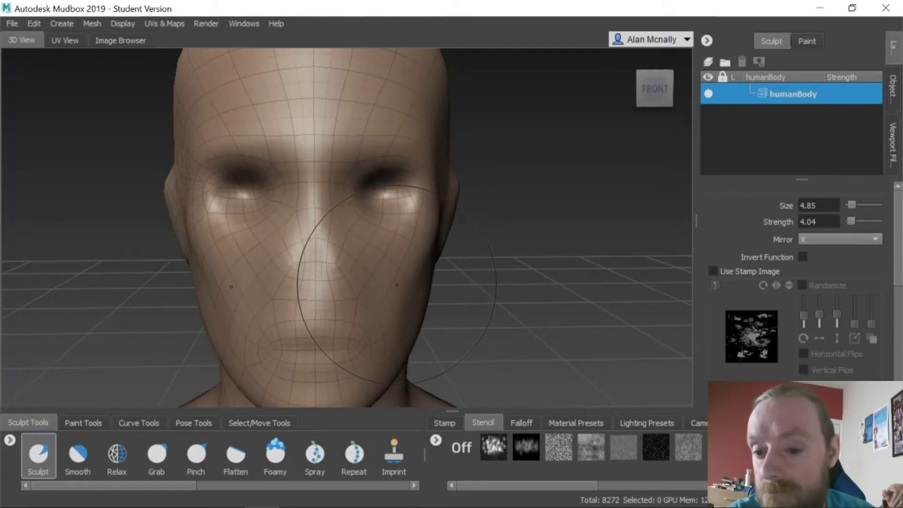
# Carve the mouth open between the lips with the inverted Sculpt brush and build up the lip edges around it.
pyautogui.keyDown('alt'); pyautogui.moveTo(382, 215); pyautogui.dragTo(378, 247); pyautogui.keyUp('alt')
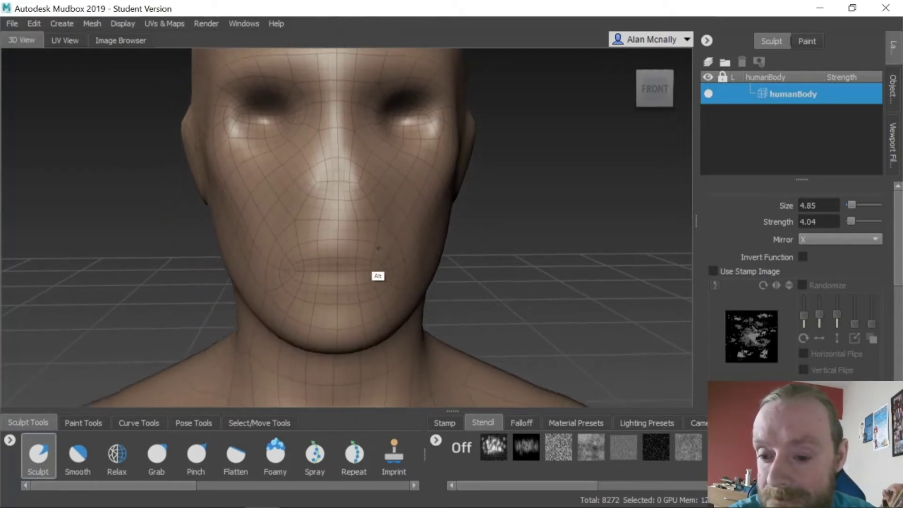
pyautogui.keyDown('alt'); pyautogui.moveTo(378, 247); pyautogui.dragTo(369, 224, button='middle'); pyautogui.keyUp('alt')
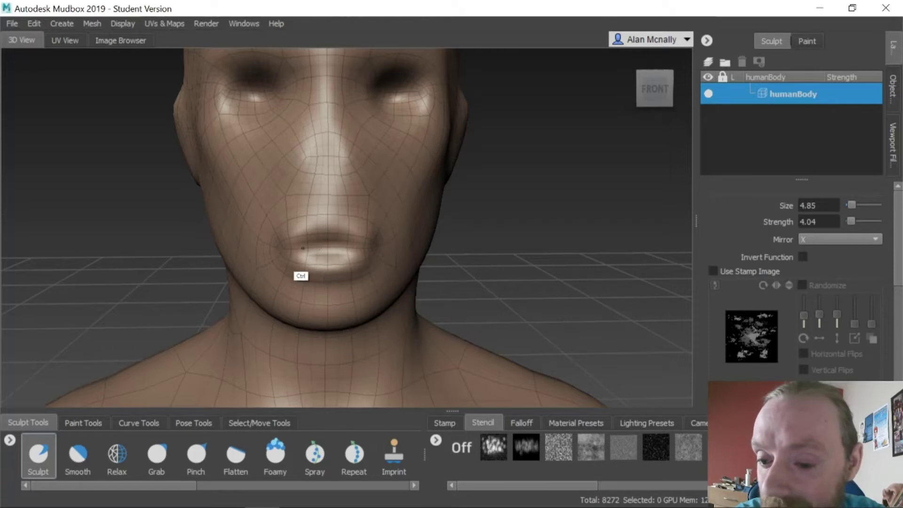
pyautogui.moveTo(302, 248)
pyautogui.keyDown('ctrl'); pyautogui.mouseDown()
pyautogui.moveTo(350, 250)
pyautogui.moveTo(301, 249)
pyautogui.moveTo(342, 251)
pyautogui.moveTo(333, 241)
pyautogui.moveTo(302, 245)
pyautogui.moveTo(331, 247)
pyautogui.moveTo(324, 252)
pyautogui.moveTo(310, 224)
pyautogui.moveTo(345, 226)
pyautogui.moveTo(324, 221)
pyautogui.mouseUp(); pyautogui.keyUp('ctrl')
pyautogui.moveTo(307, 223)
pyautogui.mouseDown()
pyautogui.moveTo(294, 231)
pyautogui.moveTo(327, 224)
pyautogui.moveTo(314, 225)
pyautogui.mouseUp()
pyautogui.moveTo(367, 241)
pyautogui.mouseDown()
pyautogui.moveTo(355, 268)
pyautogui.moveTo(338, 273)
pyautogui.moveTo(287, 257)
pyautogui.mouseUp()
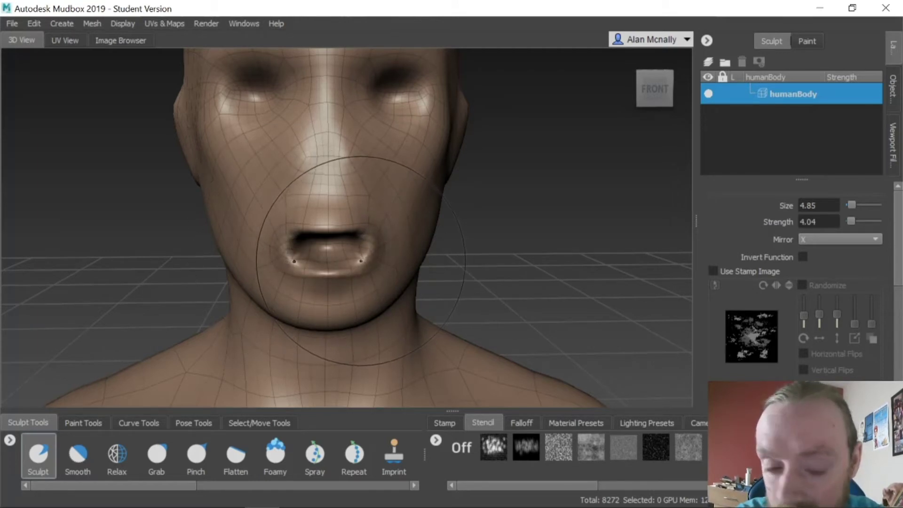
# Pull the mouth corners outwards with the Grab brush to widen the mouth, and return to the Sculpt brush.
pyautogui.click(158, 454)
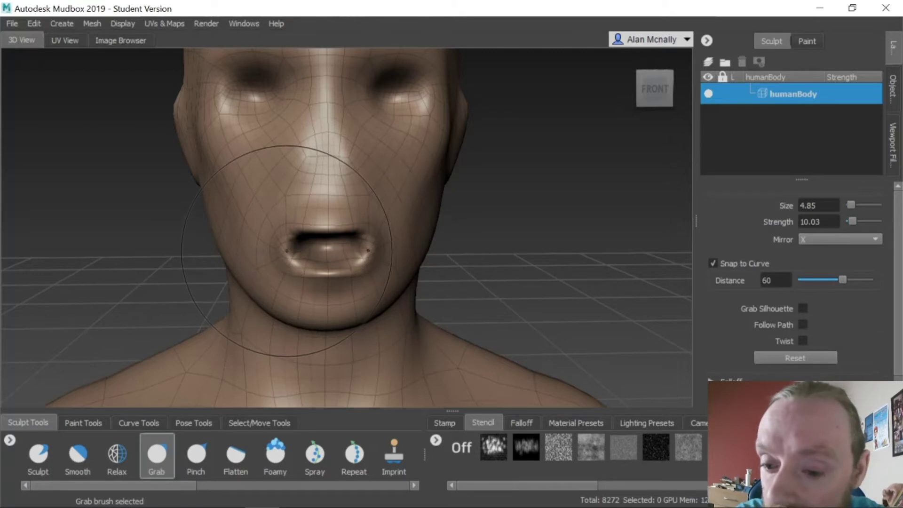
pyautogui.moveTo(300, 249); pyautogui.dragTo(263, 244)
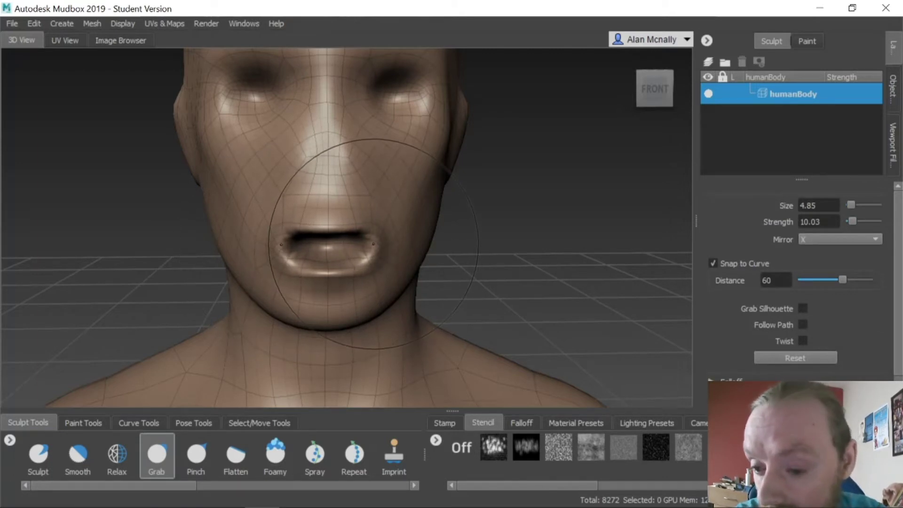
pyautogui.moveTo(371, 242); pyautogui.dragTo(403, 199)
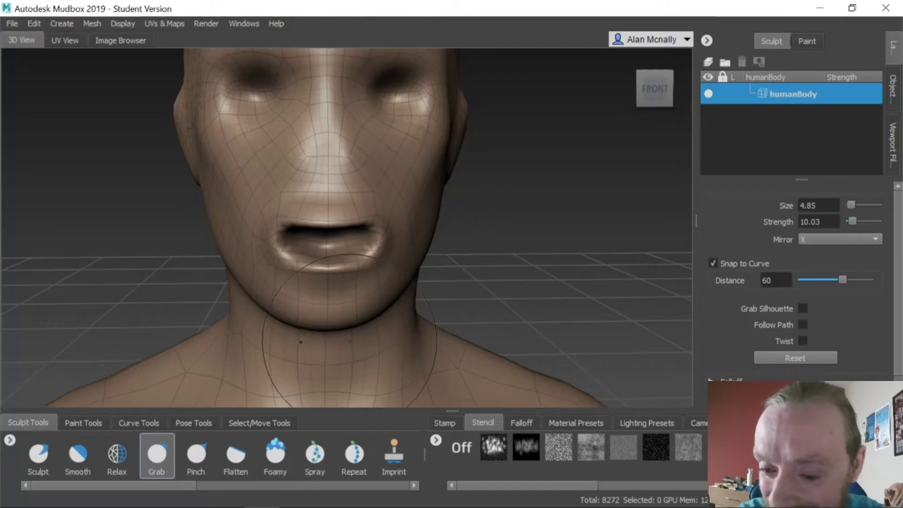
pyautogui.click(39, 454)
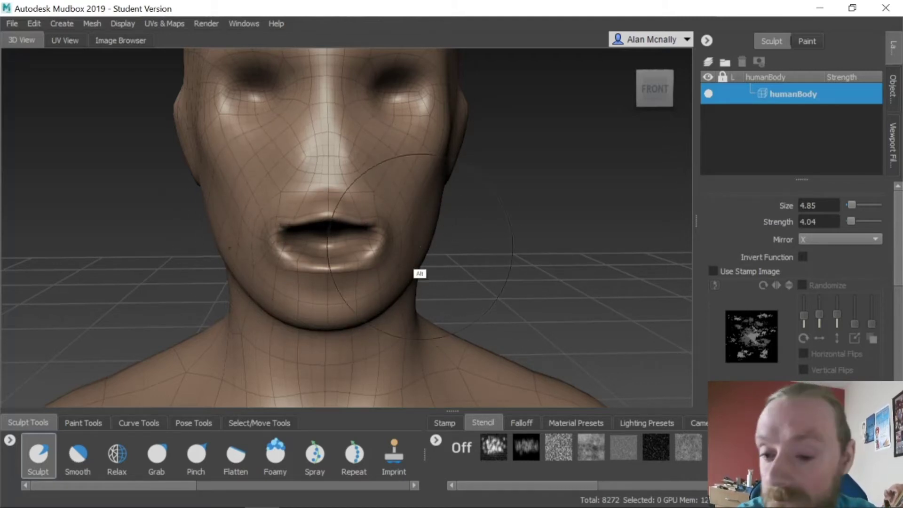
# Undo the last sculpting strokes on the upper lip.
pyautogui.keyDown('alt'); pyautogui.moveTo(420, 271); pyautogui.dragTo(376, 284); pyautogui.keyUp('alt')
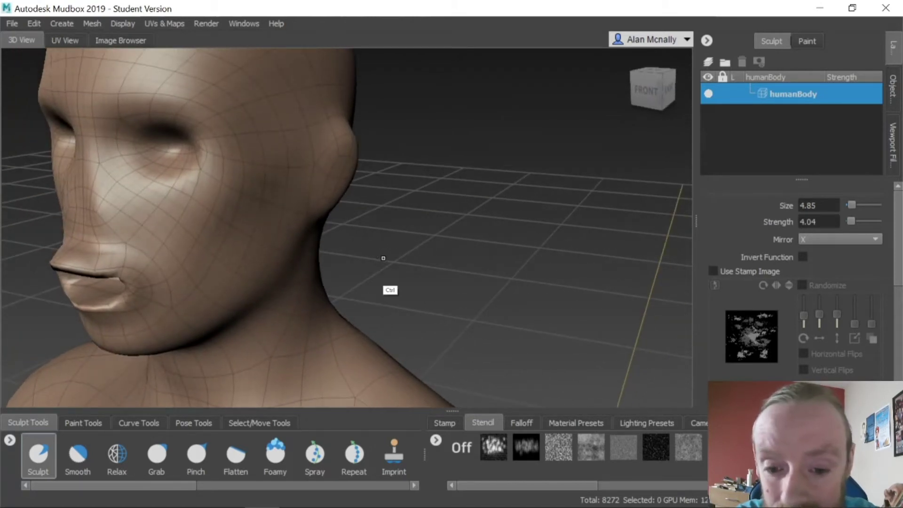
pyautogui.hotkey('ctrl', 'z')
pyautogui.hotkey('ctrl', 'z')
pyautogui.hotkey('ctrl', 'z')
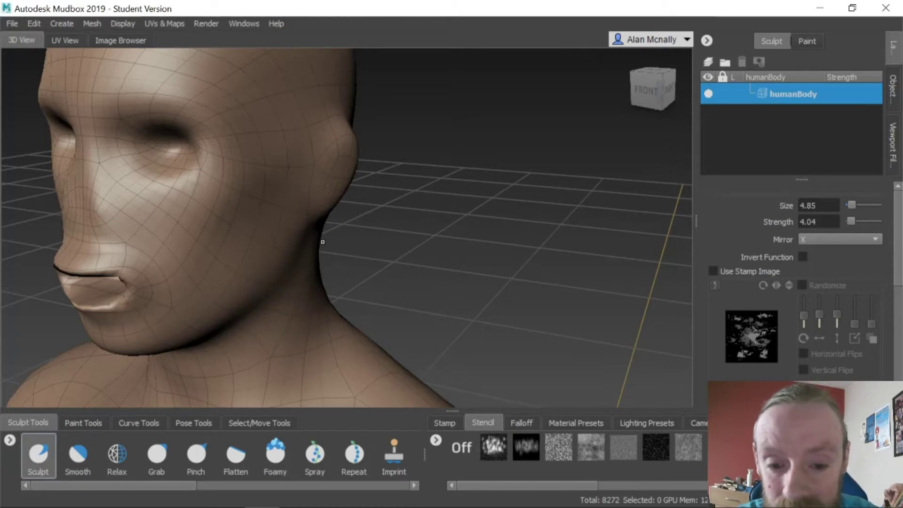
# Reduce the Sculpt brush size to 2.79 and its strength to 2.67.
pyautogui.moveTo(322, 242)
pyautogui.keyDown('alt'); pyautogui.mouseDown()
pyautogui.moveTo(334, 287)
pyautogui.moveTo(436, 290)
pyautogui.moveTo(436, 300)
pyautogui.moveTo(354, 284)
pyautogui.moveTo(371, 296)
pyautogui.moveTo(413, 294)
pyautogui.moveTo(382, 293)
pyautogui.moveTo(451, 275)
pyautogui.mouseUp(); pyautogui.keyUp('alt')
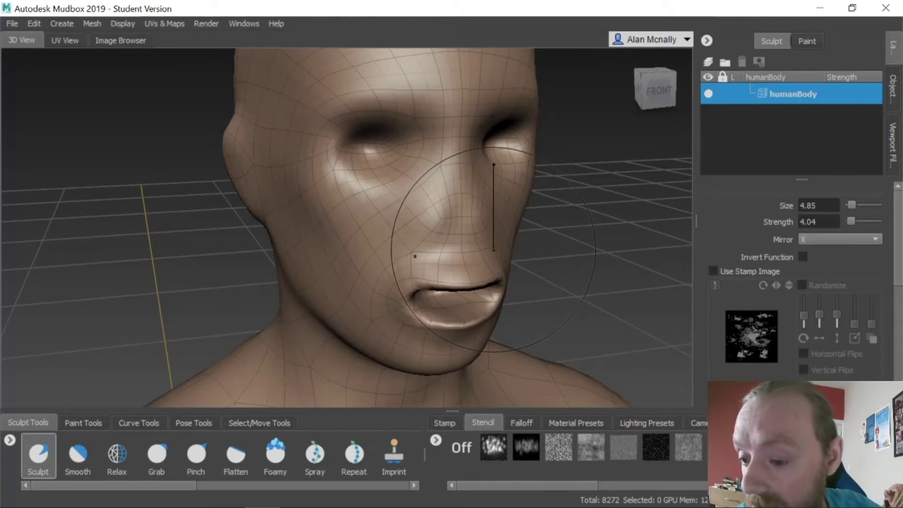
pyautogui.moveTo(493, 250); pyautogui.dragTo(494, 270)
pyautogui.press('m')
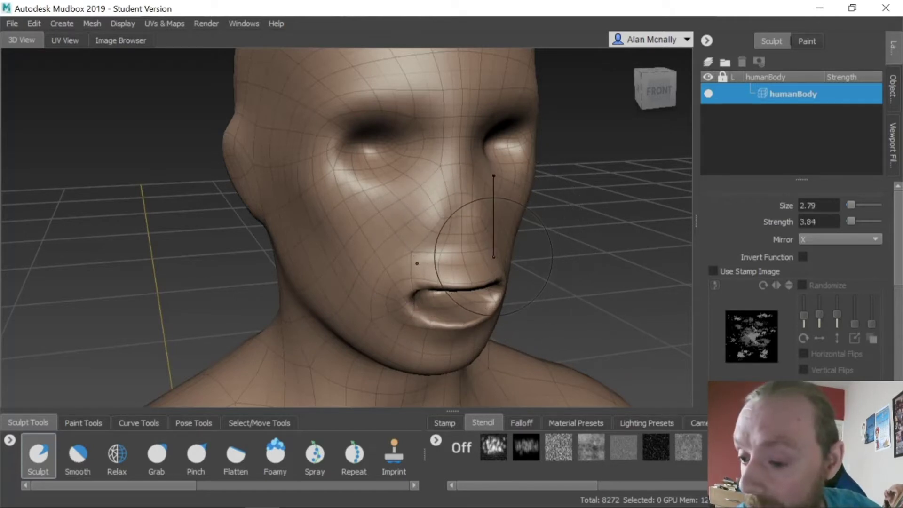
pyautogui.moveTo(493, 257); pyautogui.dragTo(493, 261)
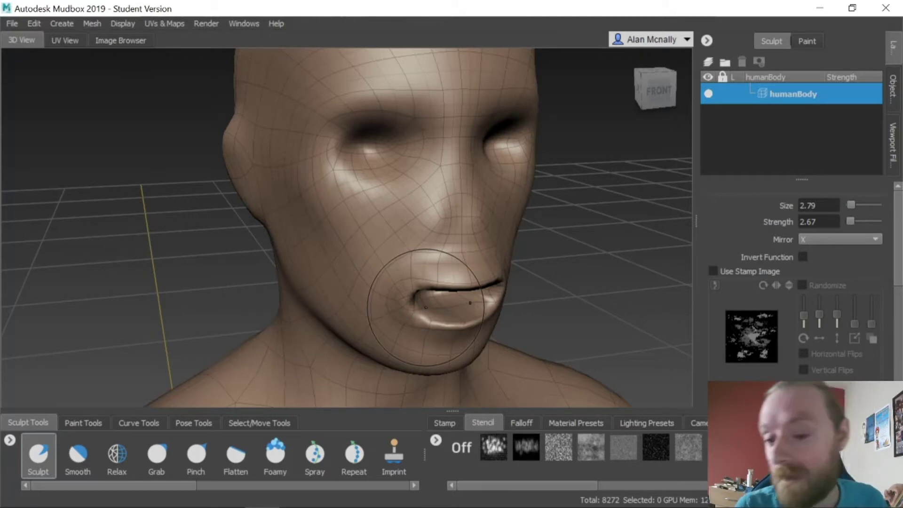
# Hollow both cheeks slightly beside the mouth with the Sculpt brush, keeping X mirroring.
pyautogui.keyDown('alt'); pyautogui.moveTo(488, 266); pyautogui.dragTo(466, 308); pyautogui.keyUp('alt')
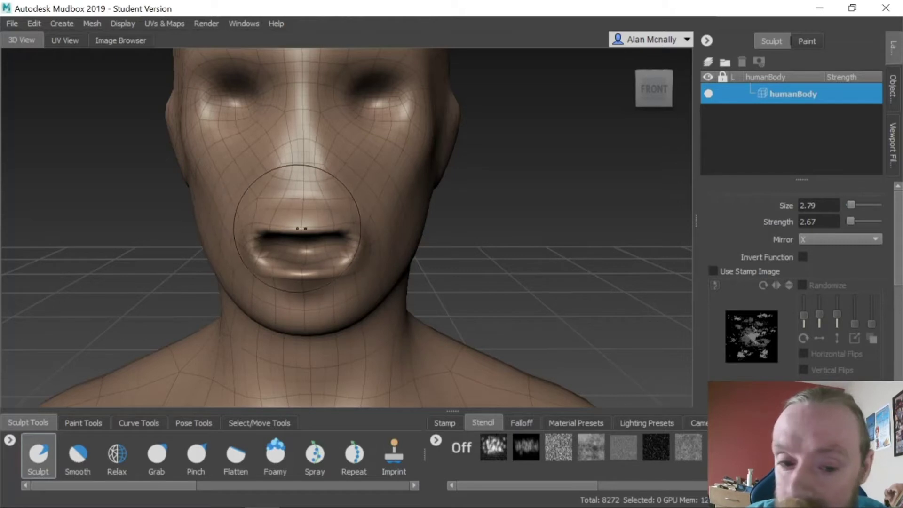
pyautogui.keyDown('alt'); pyautogui.moveTo(329, 261); pyautogui.dragTo(410, 273); pyautogui.keyUp('alt')
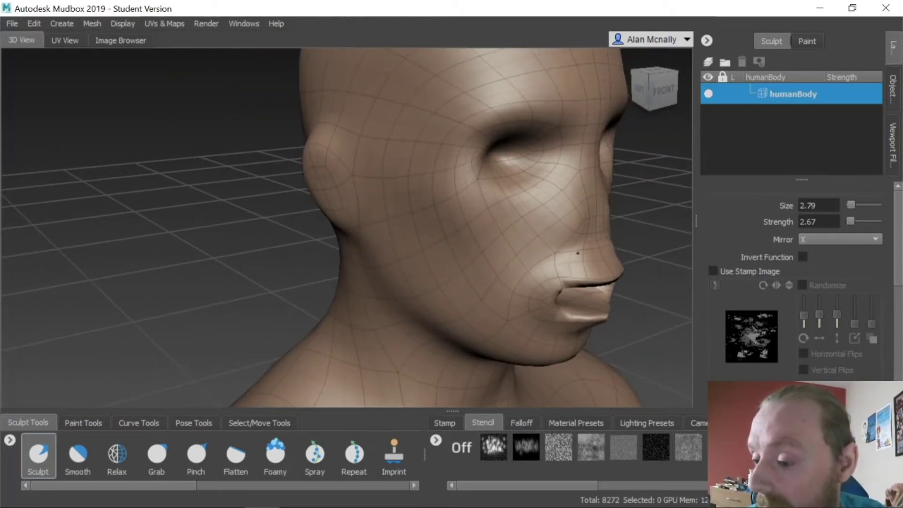
pyautogui.moveTo(574, 298)
pyautogui.keyDown('alt'); pyautogui.mouseDown()
pyautogui.moveTo(485, 298)
pyautogui.moveTo(473, 268)
pyautogui.mouseUp(); pyautogui.keyUp('alt')
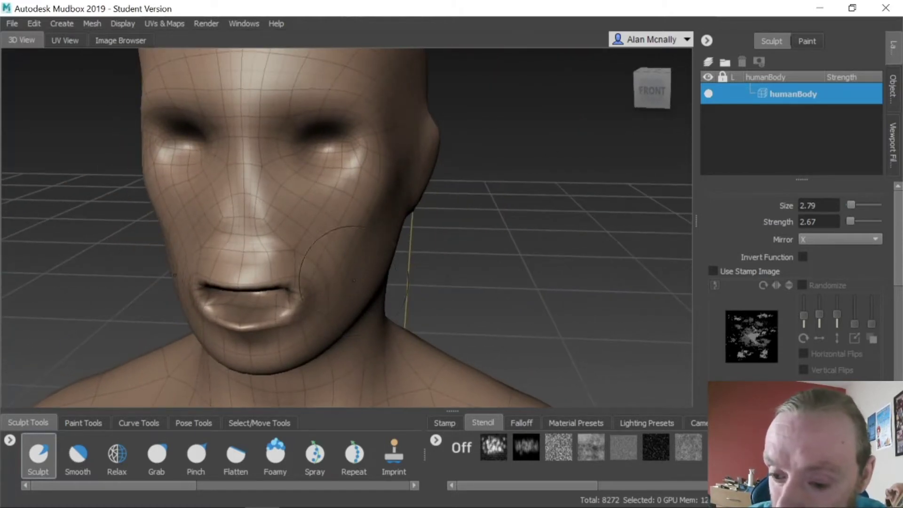
pyautogui.moveTo(354, 283)
pyautogui.keyDown('alt'); pyautogui.mouseDown()
pyautogui.moveTo(390, 307)
pyautogui.moveTo(418, 294)
pyautogui.mouseUp(); pyautogui.keyUp('alt')
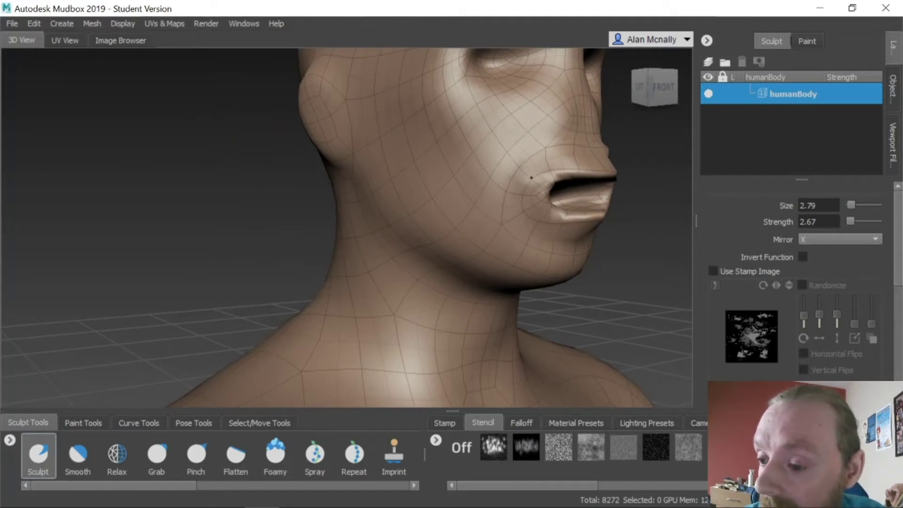
pyautogui.moveTo(523, 221)
pyautogui.keyDown('alt'); pyautogui.mouseDown()
pyautogui.moveTo(605, 241)
pyautogui.moveTo(566, 261)
pyautogui.moveTo(524, 255)
pyautogui.mouseUp(); pyautogui.keyUp('alt')
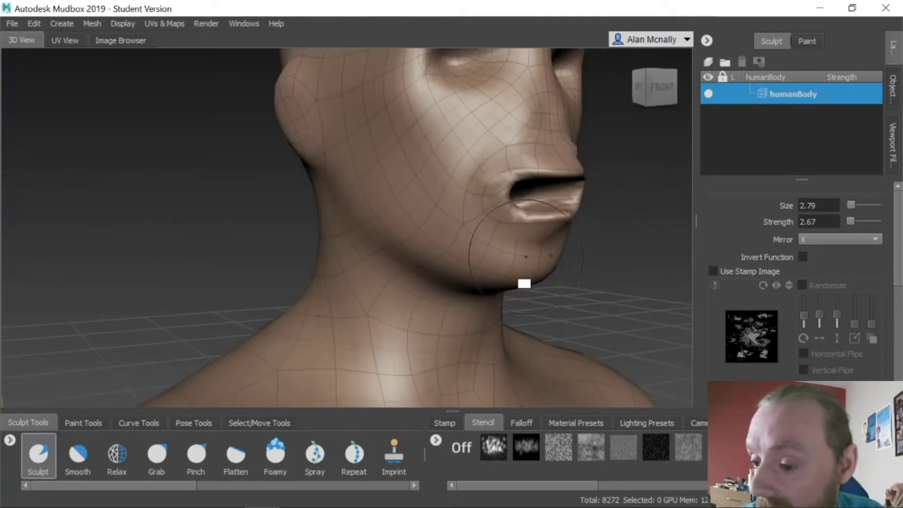
pyautogui.moveTo(494, 222)
pyautogui.keyDown('alt'); pyautogui.mouseDown()
pyautogui.moveTo(498, 240)
pyautogui.moveTo(439, 246)
pyautogui.mouseUp(); pyautogui.keyUp('alt')
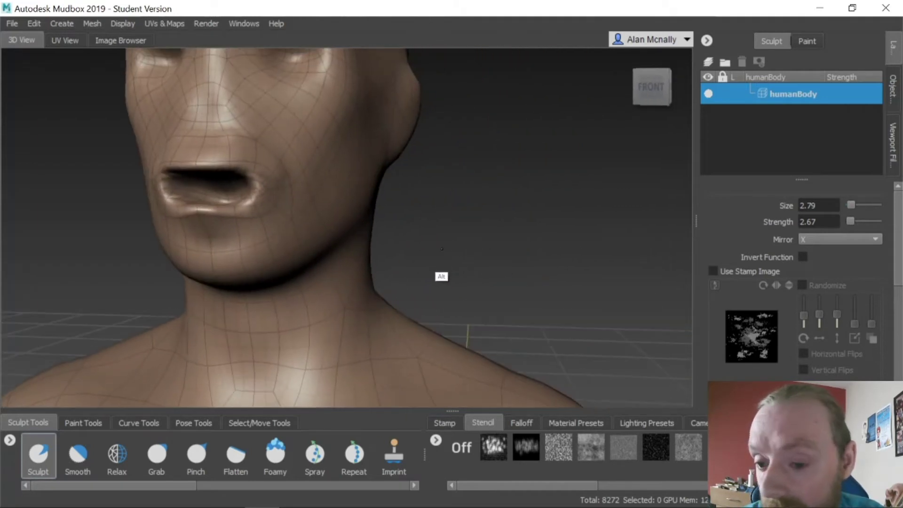
pyautogui.moveTo(286, 235)
pyautogui.keyDown('alt'); pyautogui.mouseDown()
pyautogui.moveTo(369, 240)
pyautogui.moveTo(405, 229)
pyautogui.moveTo(406, 212)
pyautogui.mouseUp(); pyautogui.keyUp('alt')
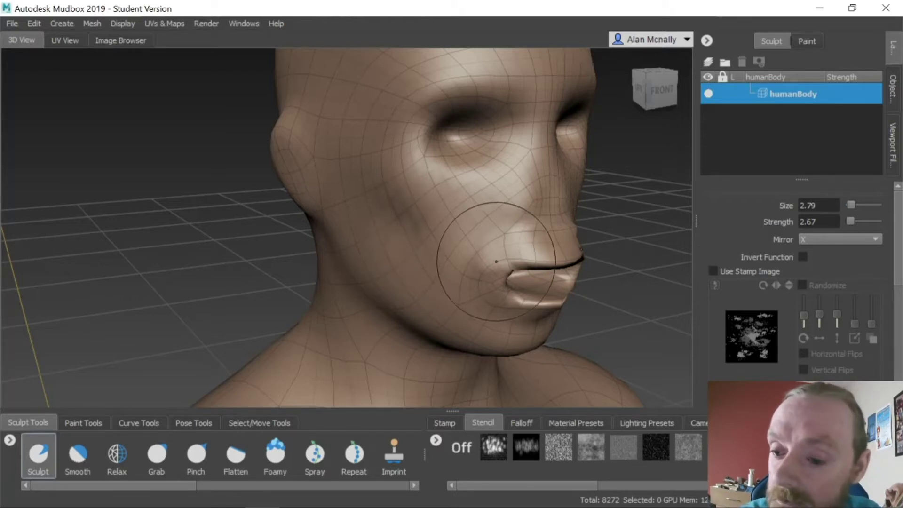
pyautogui.moveTo(497, 258)
pyautogui.keyDown('alt'); pyautogui.mouseDown()
pyautogui.moveTo(409, 247)
pyautogui.moveTo(332, 258)
pyautogui.moveTo(417, 256)
pyautogui.mouseUp(); pyautogui.keyUp('alt')
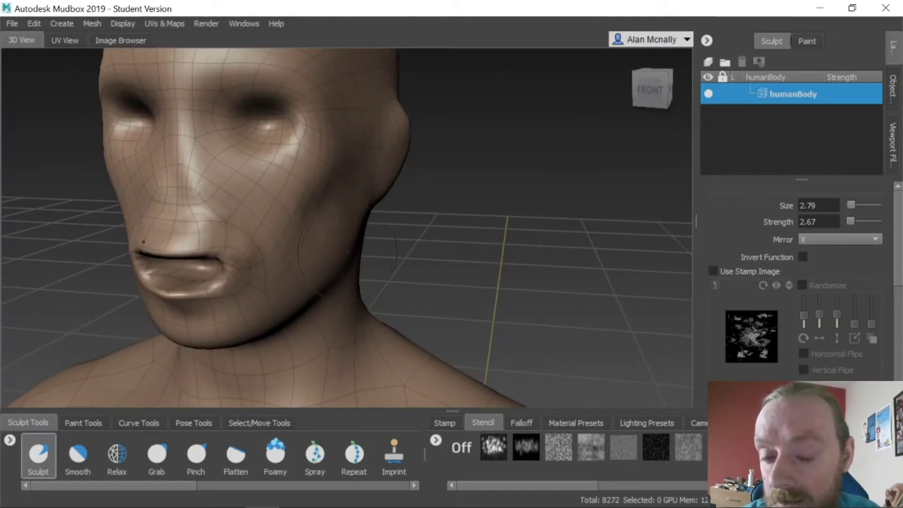
# Carve the ears inwards with the inverted Sculpt brush and flatten them into the head with the Smooth brush.
pyautogui.keyDown('alt'); pyautogui.moveTo(387, 270); pyautogui.dragTo(307, 173); pyautogui.keyUp('alt')
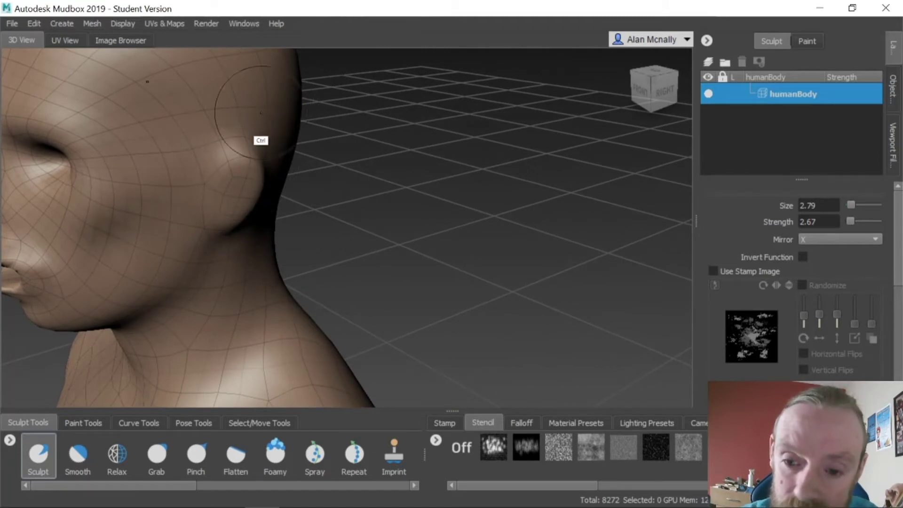
pyautogui.keyDown('ctrl'); pyautogui.moveTo(234, 176); pyautogui.dragTo(230, 192); pyautogui.keyUp('ctrl')
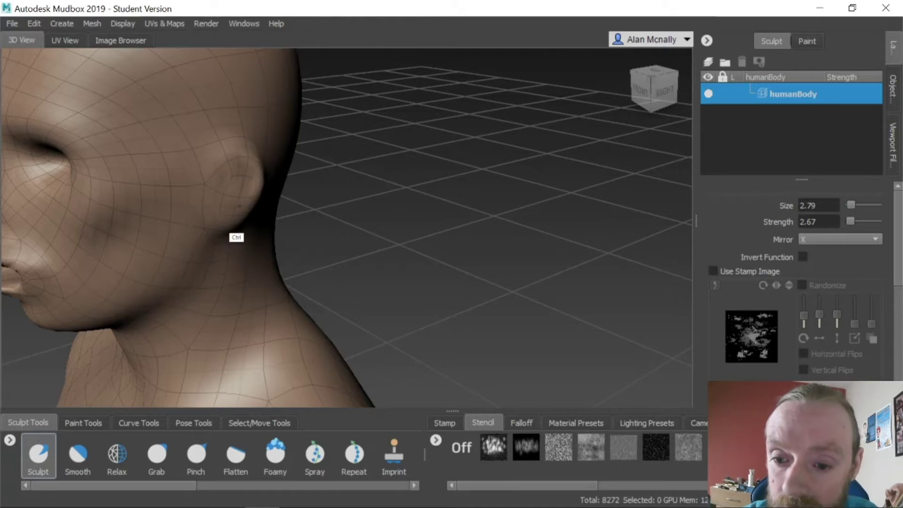
pyautogui.keyDown('alt'); pyautogui.moveTo(288, 253); pyautogui.dragTo(240, 241); pyautogui.keyUp('alt')
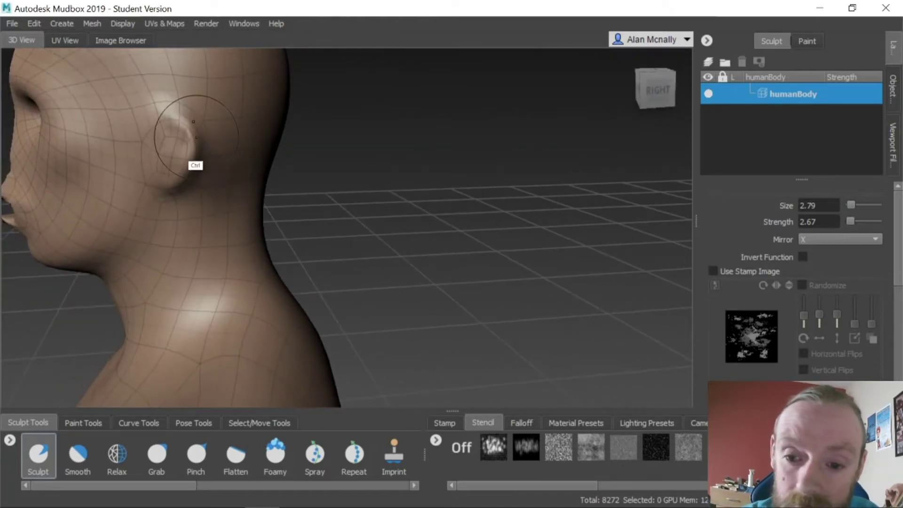
pyautogui.keyDown('ctrl'); pyautogui.moveTo(190, 158); pyautogui.dragTo(189, 165); pyautogui.keyUp('ctrl')
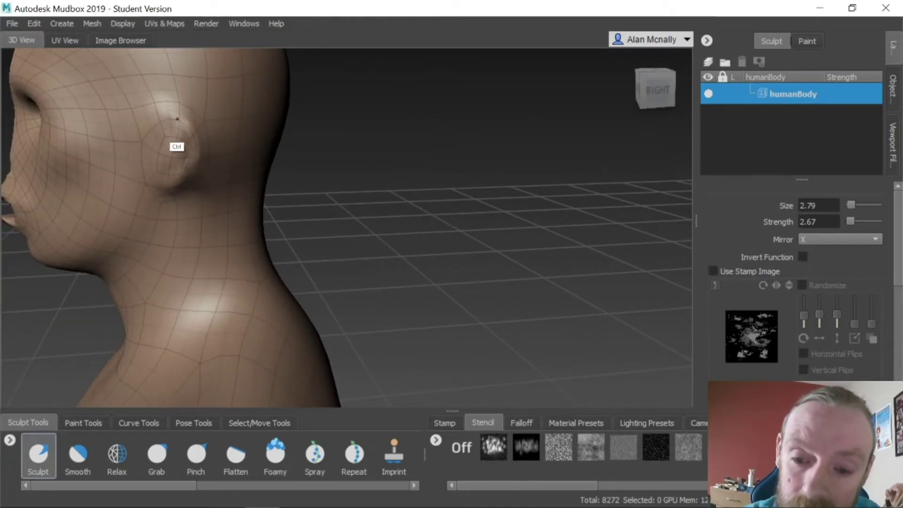
pyautogui.keyDown('ctrl'); pyautogui.moveTo(175, 118); pyautogui.dragTo(165, 184); pyautogui.keyUp('ctrl')
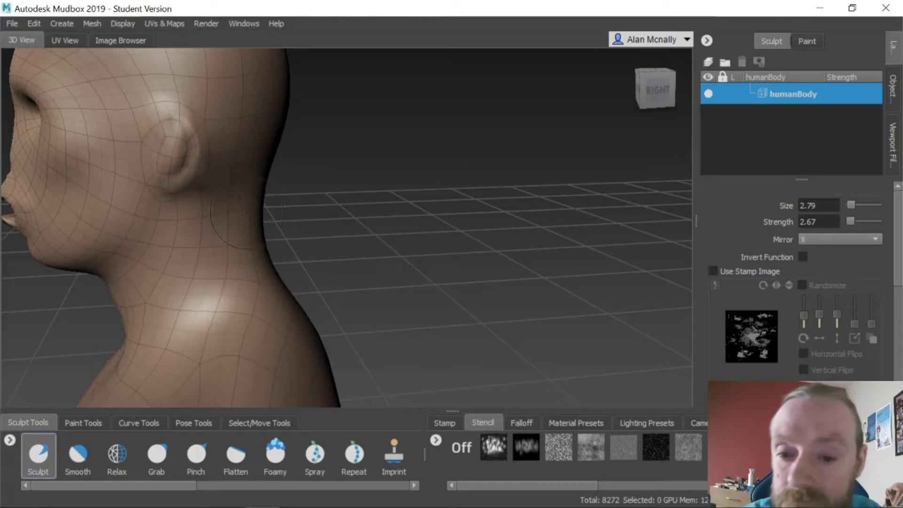
pyautogui.click(78, 455)
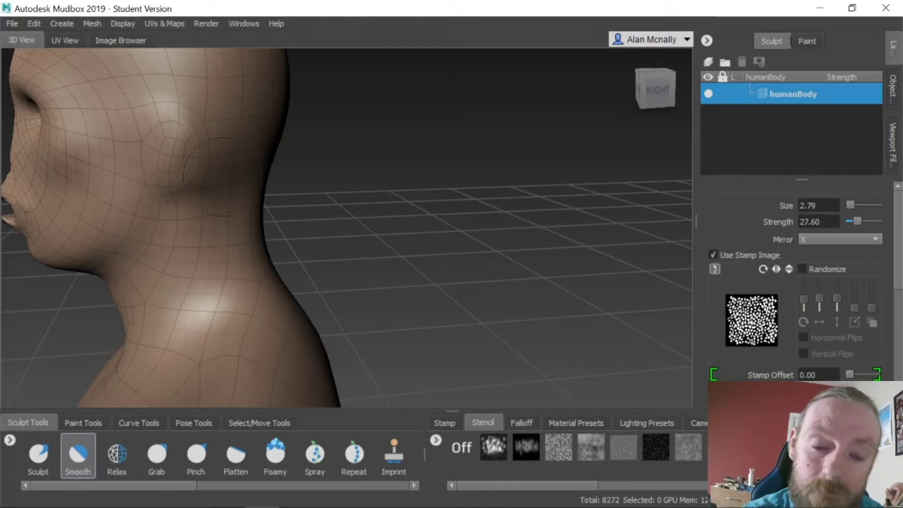
pyautogui.keyDown('alt'); pyautogui.moveTo(282, 240); pyautogui.dragTo(345, 229); pyautogui.keyUp('alt')
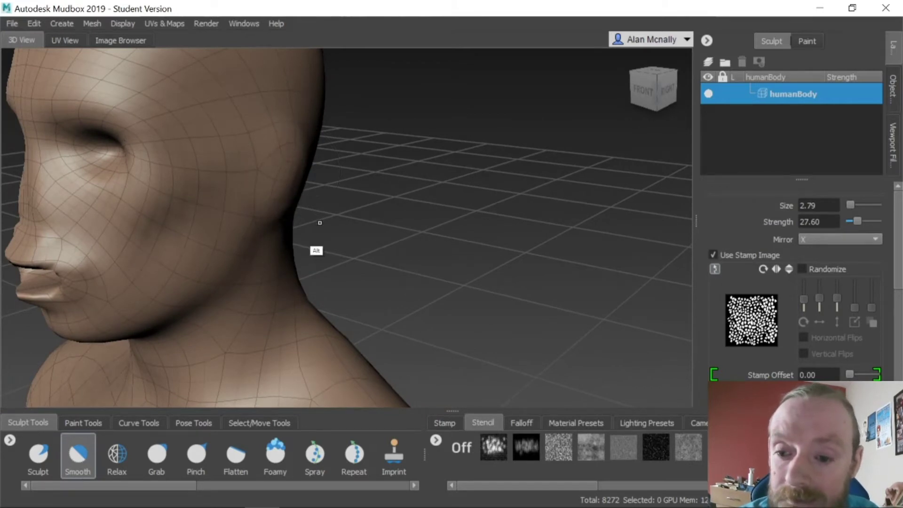
# Switch back to the Sculpt brush and carve a deep ear hole into each side of the head.
pyautogui.moveTo(319, 222)
pyautogui.keyDown('alt'); pyautogui.mouseDown()
pyautogui.moveTo(276, 218)
pyautogui.moveTo(202, 164)
pyautogui.mouseUp(); pyautogui.keyUp('alt')
pyautogui.press('1')
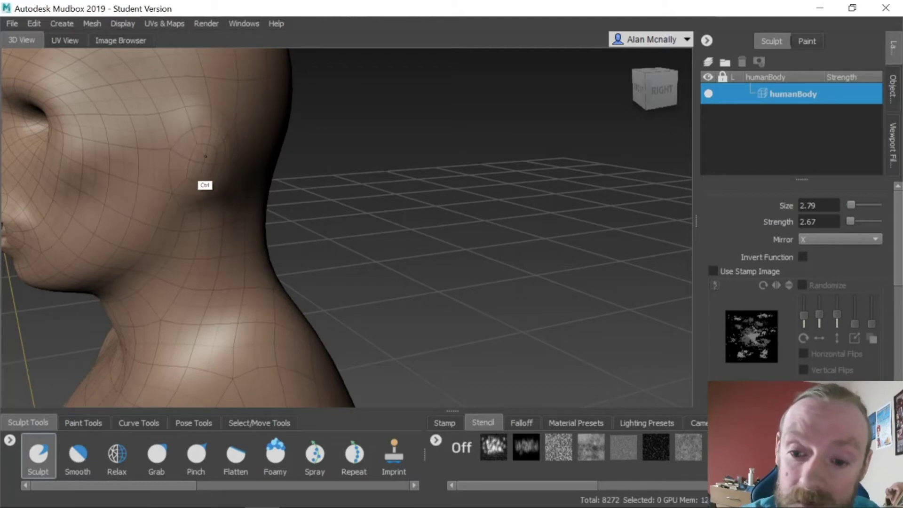
pyautogui.moveTo(206, 148)
pyautogui.keyDown('ctrl'); pyautogui.mouseDown()
pyautogui.moveTo(205, 162)
pyautogui.moveTo(209, 144)
pyautogui.mouseUp(); pyautogui.keyUp('ctrl')
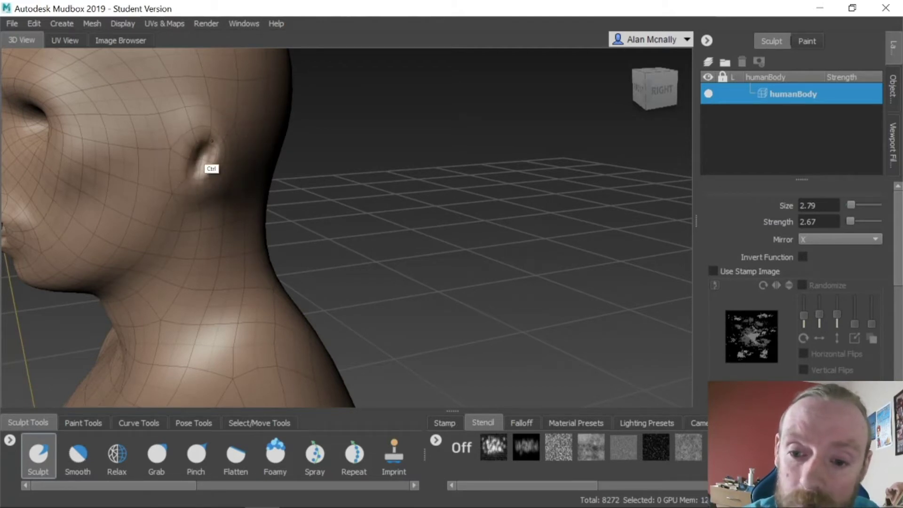
pyautogui.moveTo(208, 154)
pyautogui.keyDown('alt'); pyautogui.mouseDown()
pyautogui.moveTo(252, 266)
pyautogui.moveTo(308, 233)
pyautogui.moveTo(266, 252)
pyautogui.moveTo(222, 228)
pyautogui.mouseUp(); pyautogui.keyUp('alt')
pyautogui.keyDown('ctrl'); pyautogui.moveTo(176, 156); pyautogui.dragTo(182, 150); pyautogui.keyUp('ctrl')
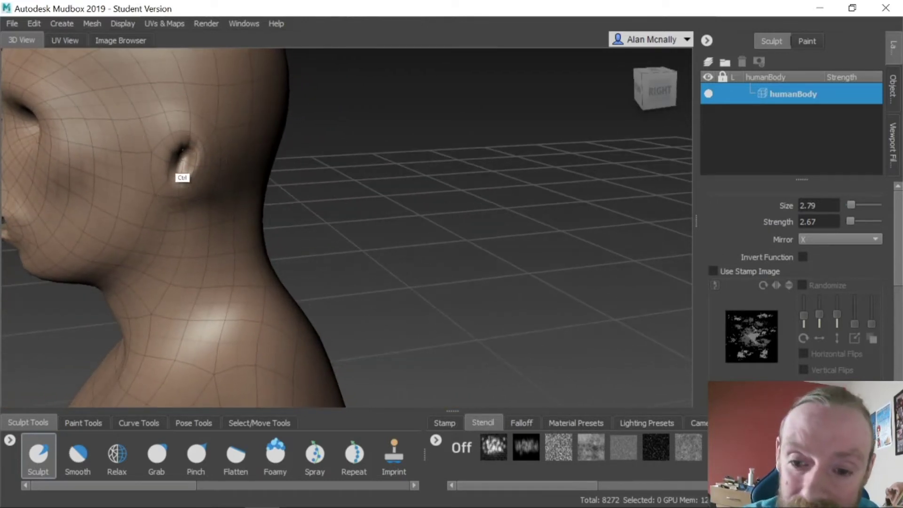
# Soften the rims of the ear holes with the Smooth brush.
pyautogui.click(78, 454)
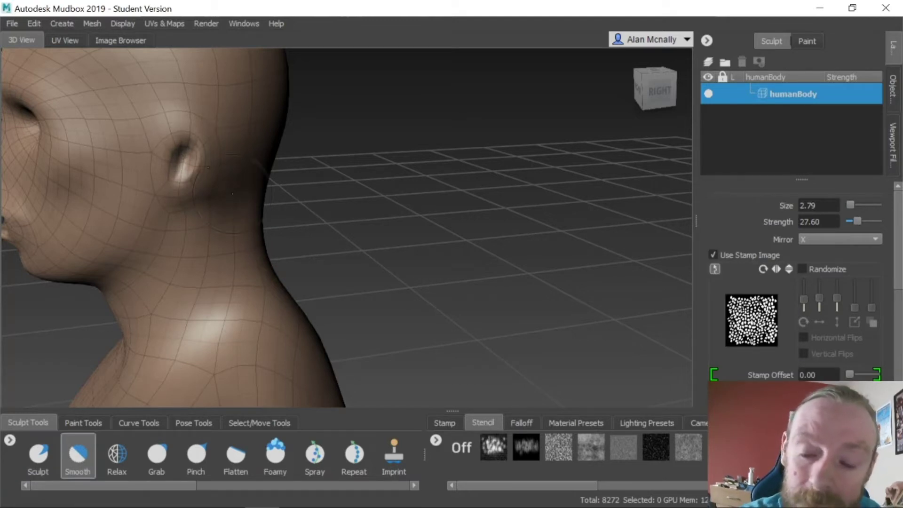
pyautogui.keyDown('alt'); pyautogui.moveTo(250, 278); pyautogui.dragTo(423, 248); pyautogui.keyUp('alt')
pyautogui.keyDown('alt'); pyautogui.moveTo(369, 308); pyautogui.dragTo(215, 301); pyautogui.keyUp('alt')
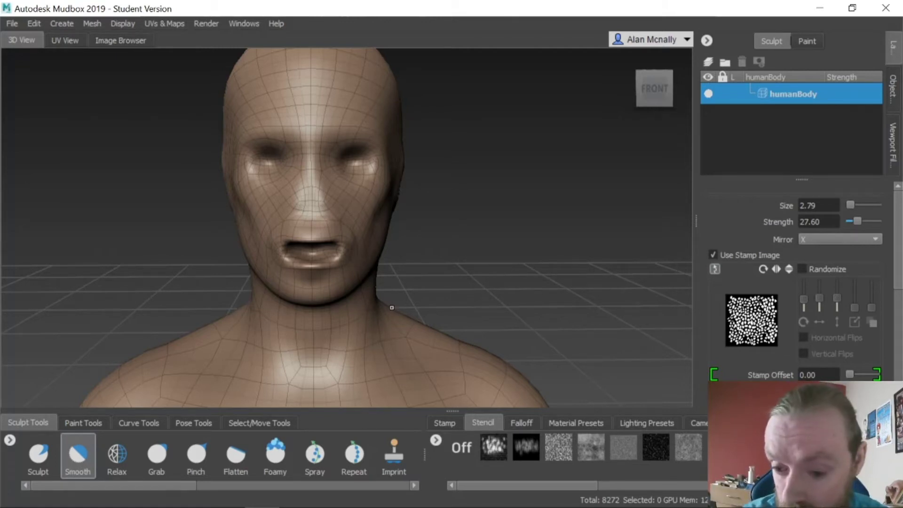
# Smooth the side of the neck below the ear with the Smooth brush.
pyautogui.keyDown('alt'); pyautogui.moveTo(444, 264); pyautogui.dragTo(371, 124); pyautogui.keyUp('alt')
pyautogui.moveTo(442, 270)
pyautogui.keyDown('alt'); pyautogui.mouseDown()
pyautogui.moveTo(489, 278)
pyautogui.moveTo(346, 239)
pyautogui.moveTo(328, 236)
pyautogui.moveTo(318, 250)
pyautogui.moveTo(341, 262)
pyautogui.moveTo(518, 258)
pyautogui.moveTo(555, 239)
pyautogui.moveTo(490, 296)
pyautogui.moveTo(530, 296)
pyautogui.moveTo(511, 291)
pyautogui.mouseUp(); pyautogui.keyUp('alt')
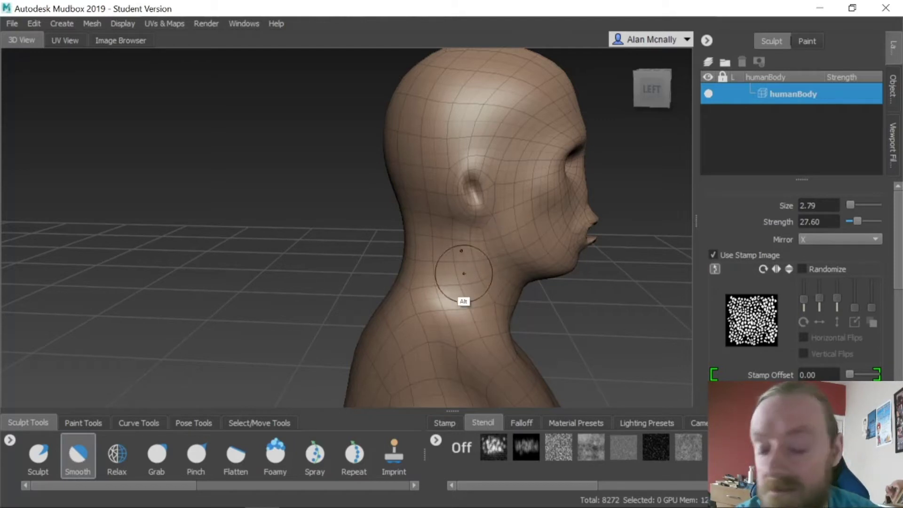
pyautogui.keyDown('alt'); pyautogui.moveTo(476, 286); pyautogui.dragTo(546, 236, button='right'); pyautogui.keyUp('alt')
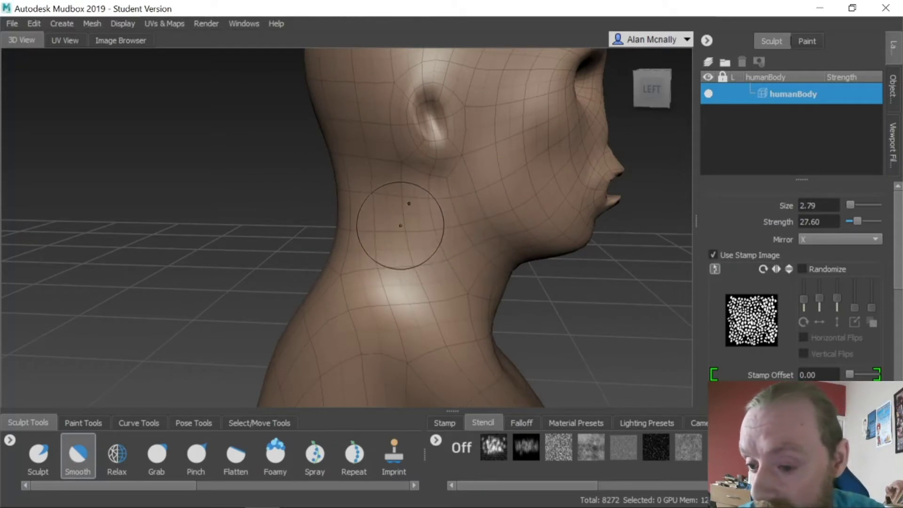
pyautogui.moveTo(394, 226); pyautogui.dragTo(404, 226)
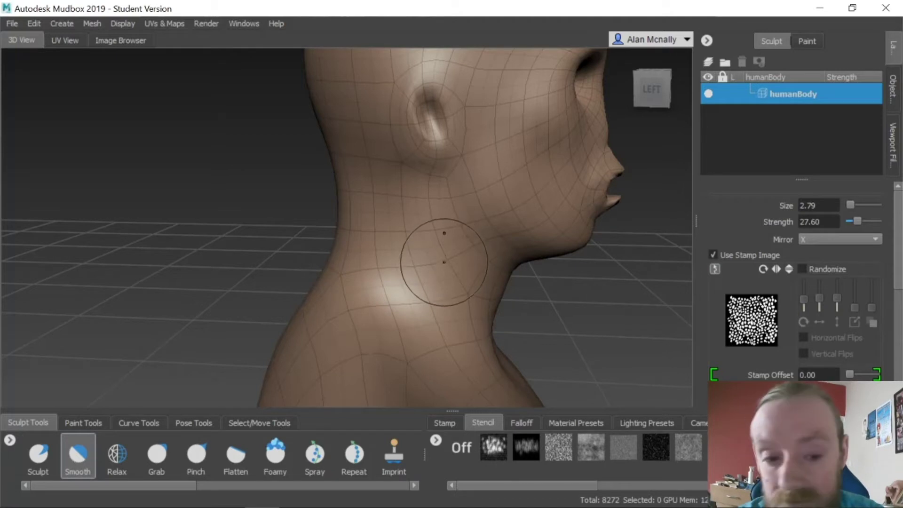
pyautogui.moveTo(433, 262)
pyautogui.keyDown('alt'); pyautogui.mouseDown()
pyautogui.moveTo(459, 299)
pyautogui.moveTo(498, 298)
pyautogui.mouseUp(); pyautogui.keyUp('alt')
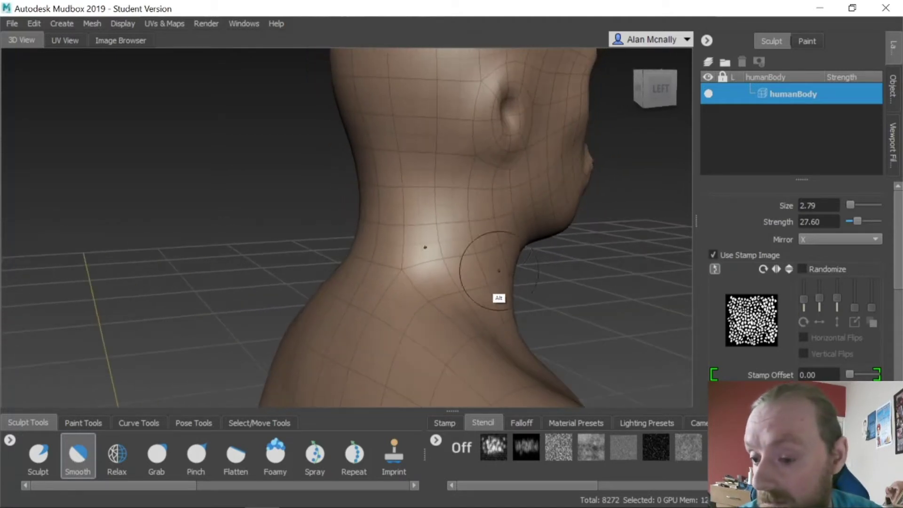
pyautogui.click(38, 454)
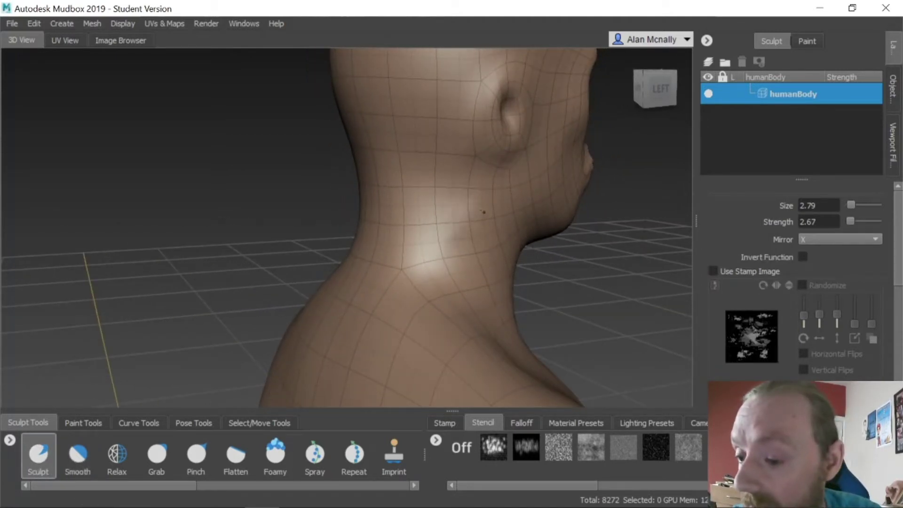
pyautogui.moveTo(450, 213); pyautogui.dragTo(452, 214)
pyautogui.hotkey('ctrl', 'z')
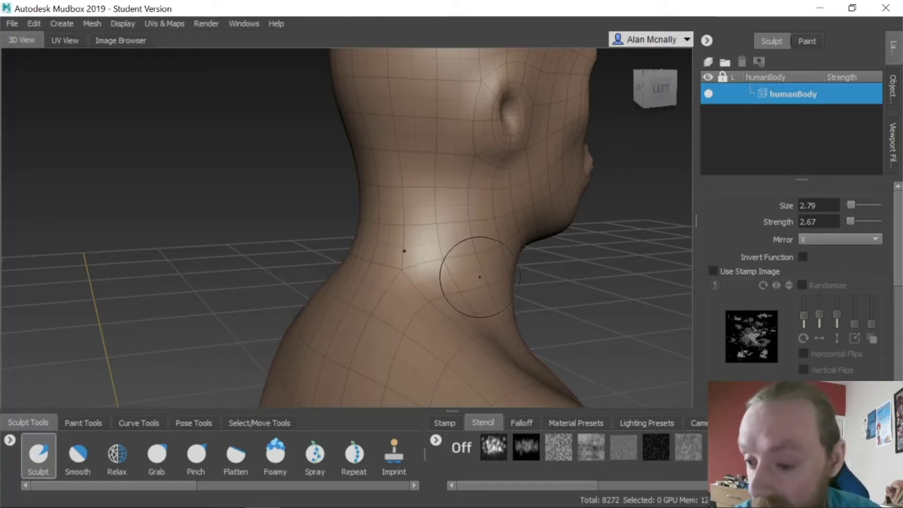
pyautogui.click(196, 453)
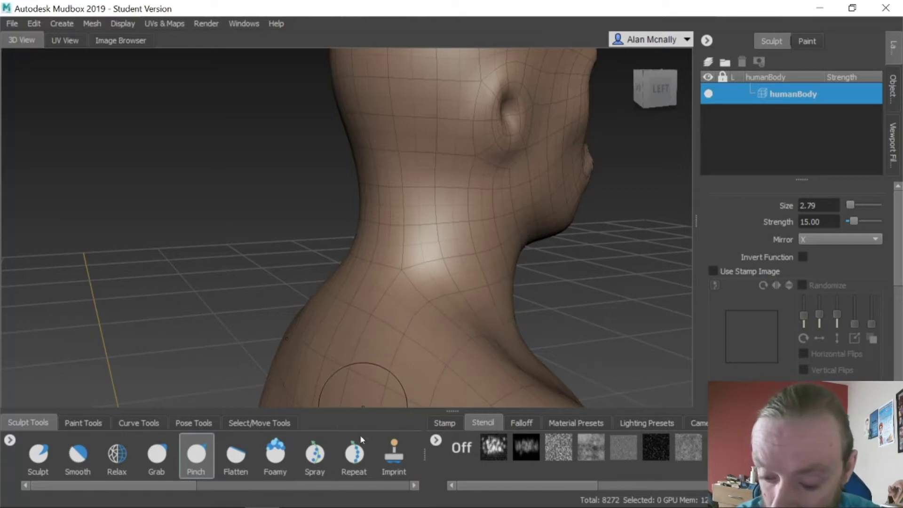
pyautogui.moveTo(190, 488)
pyautogui.mouseDown()
pyautogui.moveTo(343, 481)
pyautogui.moveTo(160, 495)
pyautogui.mouseUp()
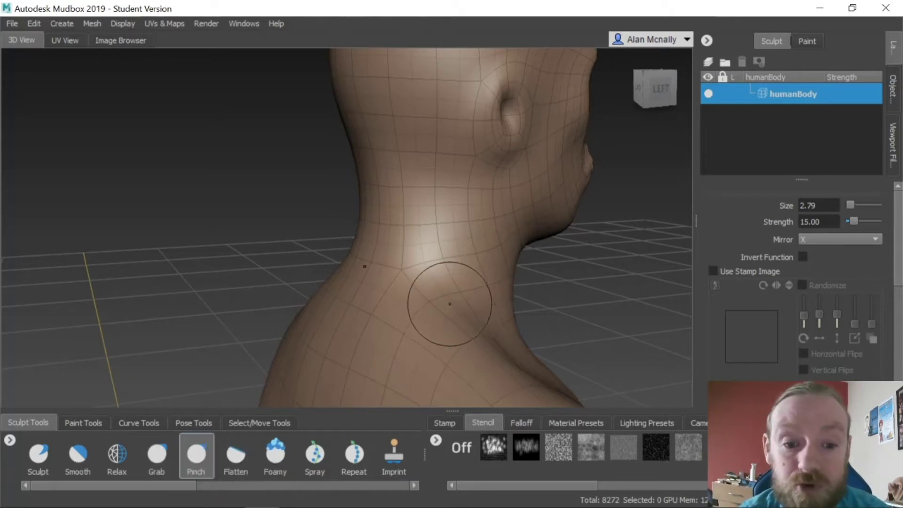
# Examine the head, neck and shoulders from the side, front and back.
pyautogui.press('alt')
pyautogui.moveTo(521, 305)
pyautogui.keyDown('alt'); pyautogui.mouseDown()
pyautogui.moveTo(465, 313)
pyautogui.moveTo(378, 221)
pyautogui.mouseUp(); pyautogui.keyUp('alt')
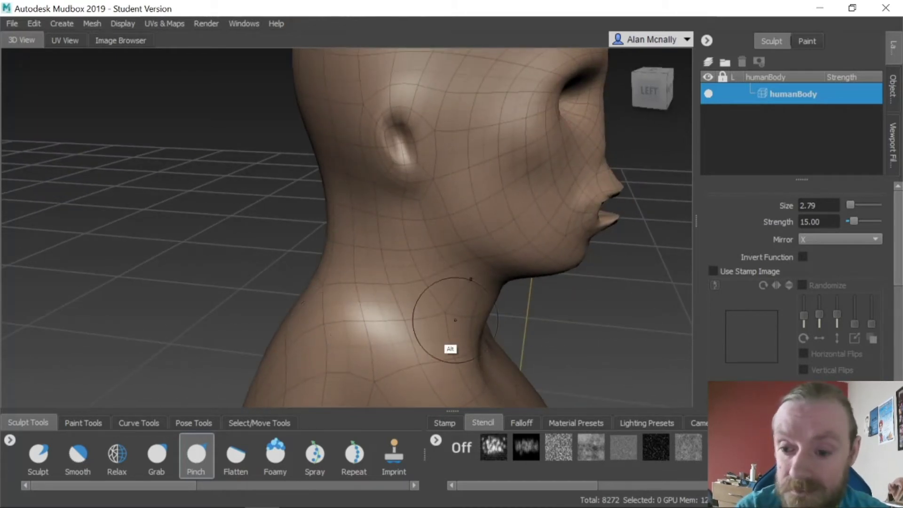
pyautogui.keyDown('alt'); pyautogui.moveTo(450, 319); pyautogui.dragTo(141, 345); pyautogui.keyUp('alt')
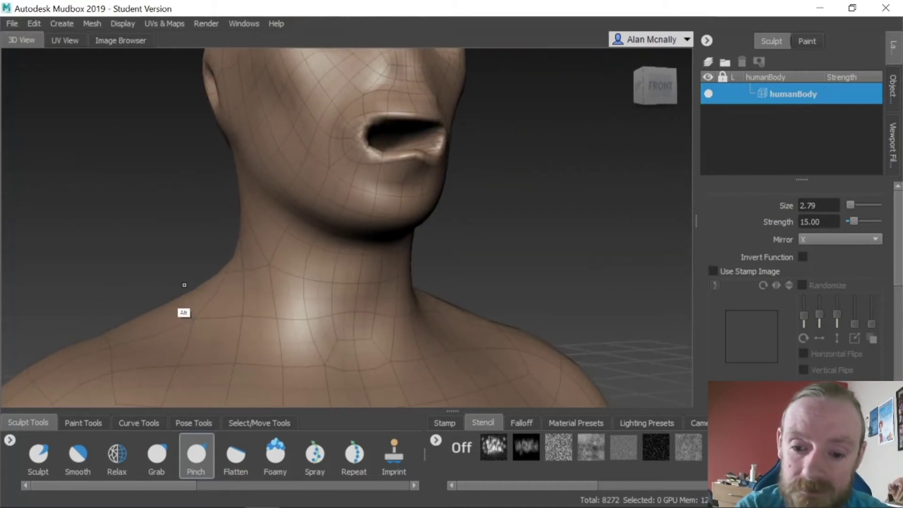
pyautogui.keyDown('alt'); pyautogui.moveTo(242, 292); pyautogui.dragTo(282, 246); pyautogui.keyUp('alt')
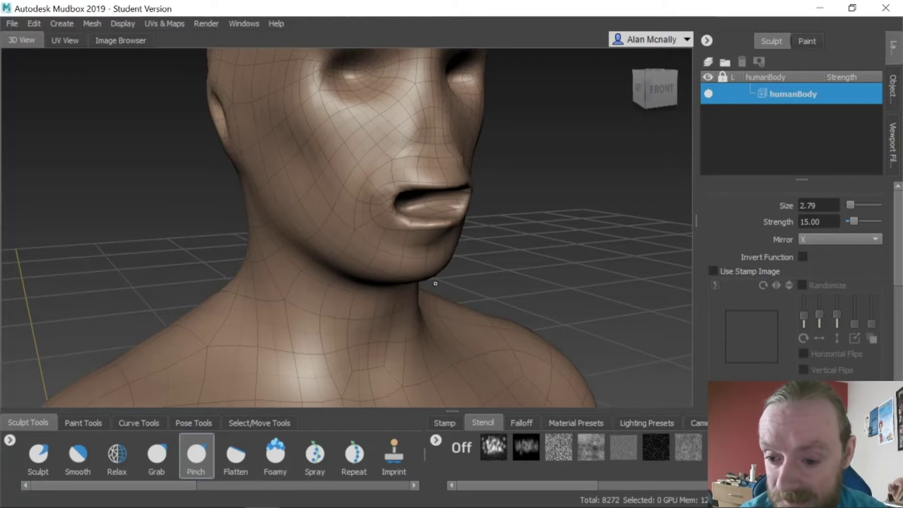
pyautogui.keyDown('alt'); pyautogui.moveTo(455, 284); pyautogui.dragTo(377, 279, button='middle'); pyautogui.keyUp('alt')
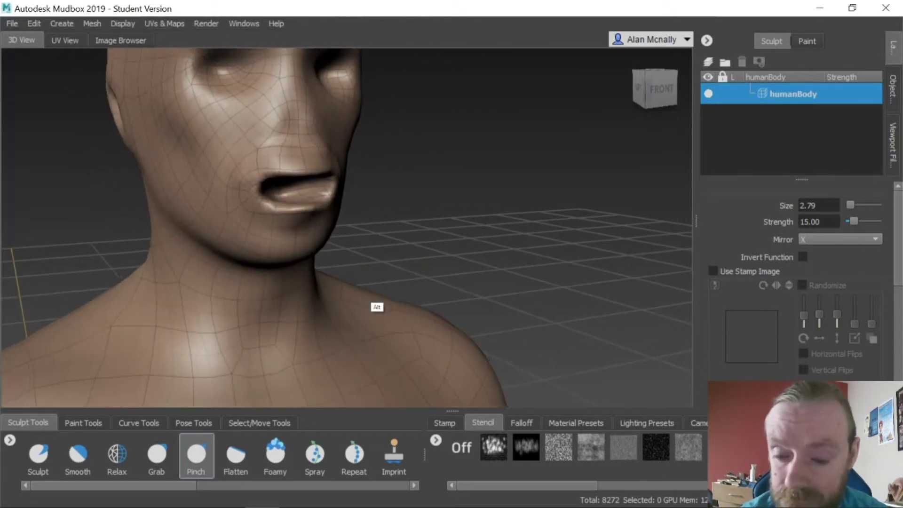
pyautogui.keyDown('alt'); pyautogui.moveTo(377, 278); pyautogui.dragTo(122, 297, button='right'); pyautogui.keyUp('alt')
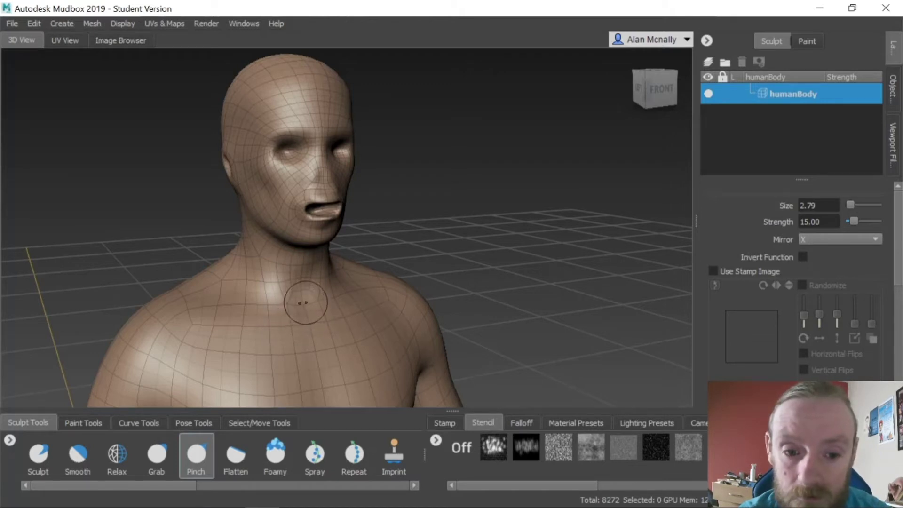
pyautogui.keyDown('alt'); pyautogui.moveTo(305, 308); pyautogui.dragTo(464, 329); pyautogui.keyUp('alt')
pyautogui.moveTo(362, 312)
pyautogui.keyDown('alt'); pyautogui.mouseDown()
pyautogui.moveTo(404, 312)
pyautogui.moveTo(376, 295)
pyautogui.mouseUp(); pyautogui.keyUp('alt')
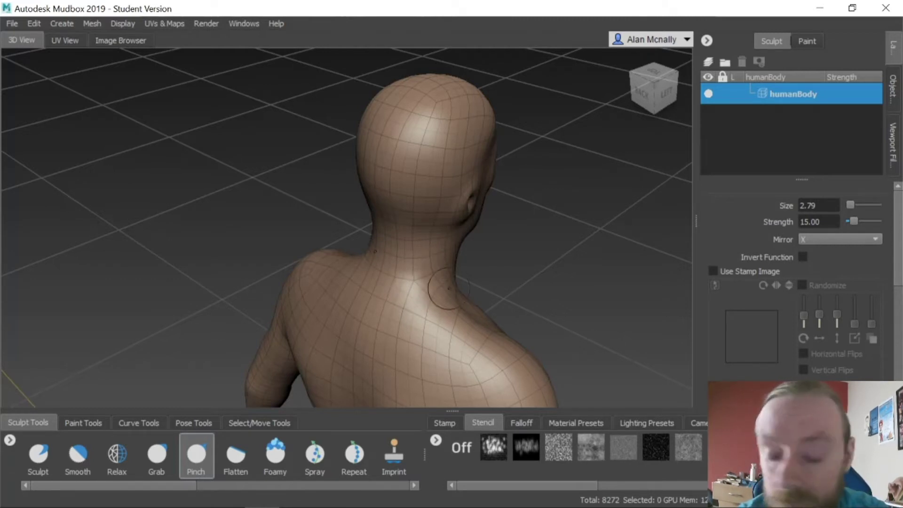
# Raise a mirrored collar ridge around the back, sides and front of the neck with the Sculpt brush.
pyautogui.keyDown('alt'); pyautogui.moveTo(448, 288); pyautogui.dragTo(181, 405); pyautogui.keyUp('alt')
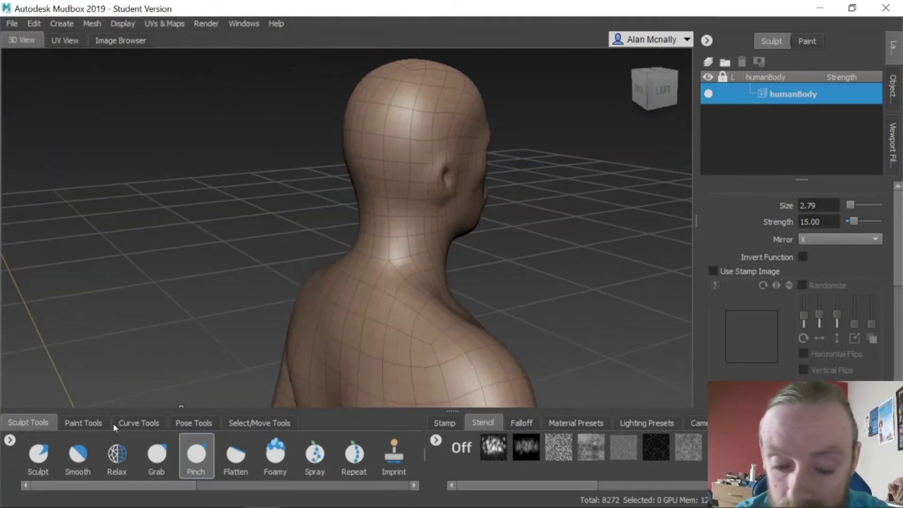
pyautogui.click(41, 453)
pyautogui.keyDown('alt'); pyautogui.moveTo(396, 266); pyautogui.dragTo(404, 268); pyautogui.keyUp('alt')
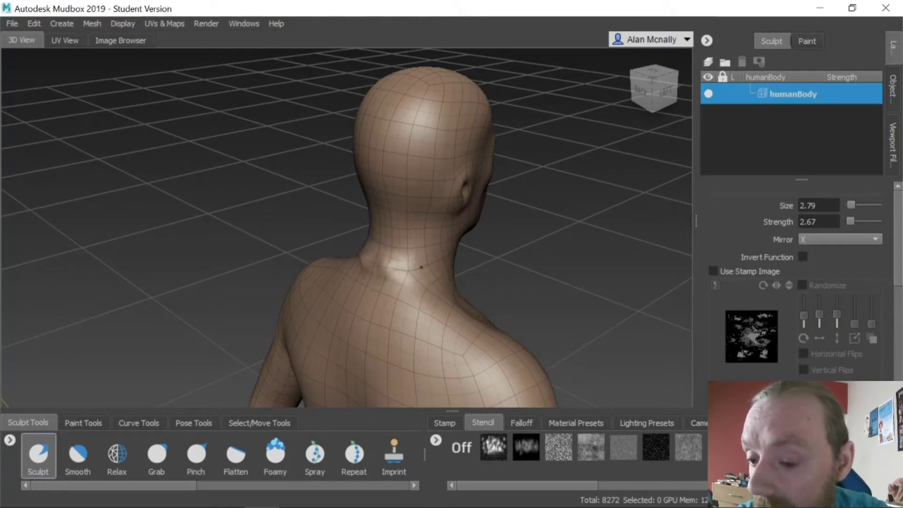
pyautogui.moveTo(421, 267)
pyautogui.mouseDown()
pyautogui.moveTo(409, 263)
pyautogui.moveTo(413, 269)
pyautogui.mouseUp()
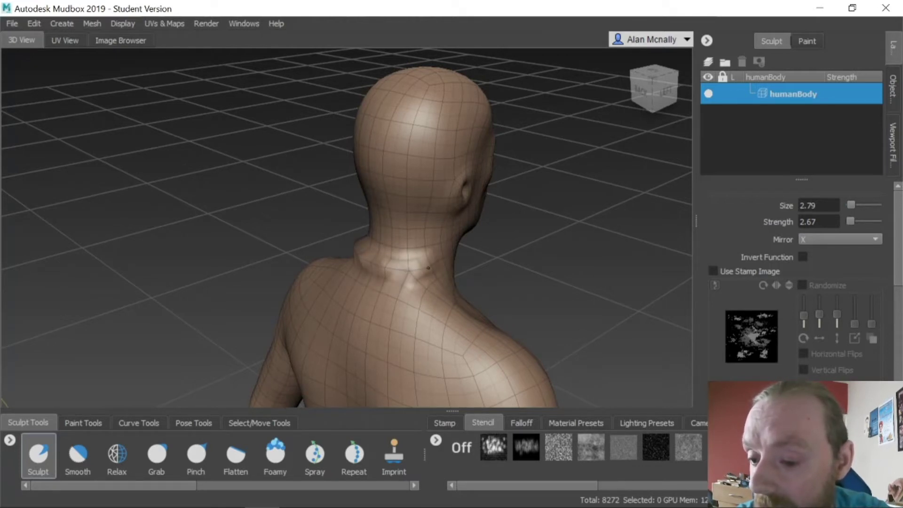
pyautogui.keyDown('alt'); pyautogui.moveTo(458, 291); pyautogui.dragTo(373, 322); pyautogui.keyUp('alt')
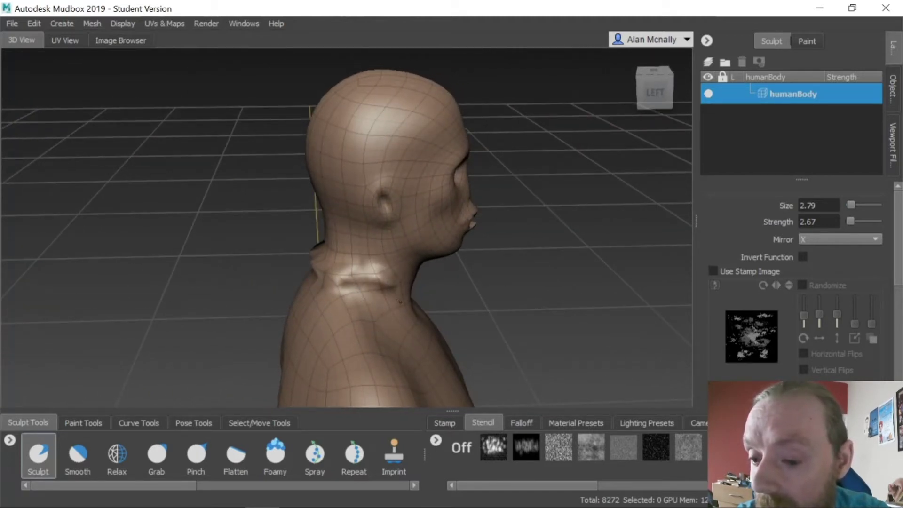
pyautogui.keyDown('alt'); pyautogui.moveTo(400, 300); pyautogui.dragTo(292, 271); pyautogui.keyUp('alt')
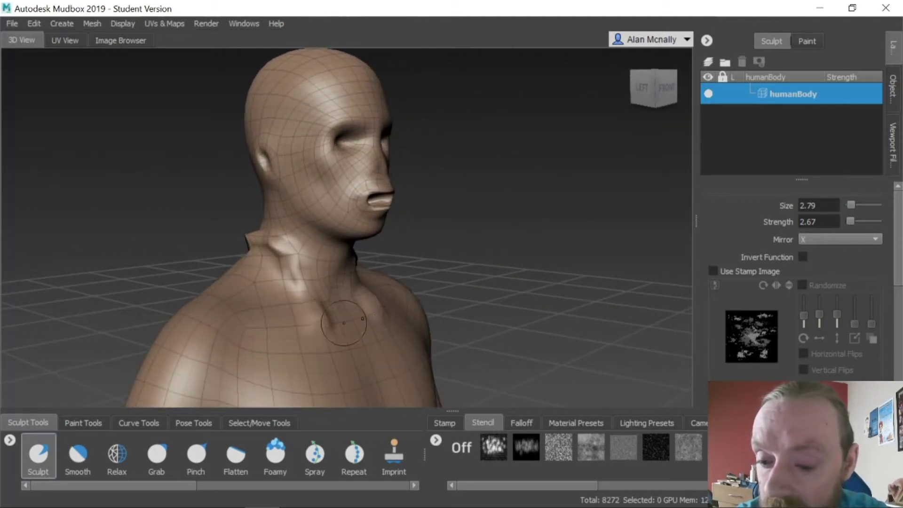
pyautogui.moveTo(363, 325)
pyautogui.keyDown('alt'); pyautogui.mouseDown()
pyautogui.moveTo(336, 365)
pyautogui.moveTo(357, 319)
pyautogui.mouseUp(); pyautogui.keyUp('alt')
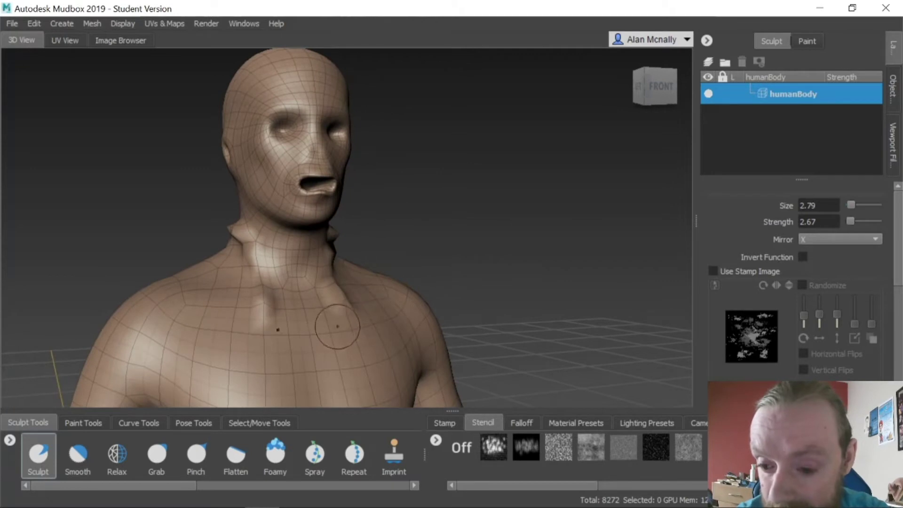
# Sculpt mirrored raised ridges from the collar down the chest to the waist as the jacket's front edges.
pyautogui.keyDown('alt'); pyautogui.moveTo(399, 303); pyautogui.dragTo(304, 282, button='right'); pyautogui.keyUp('alt')
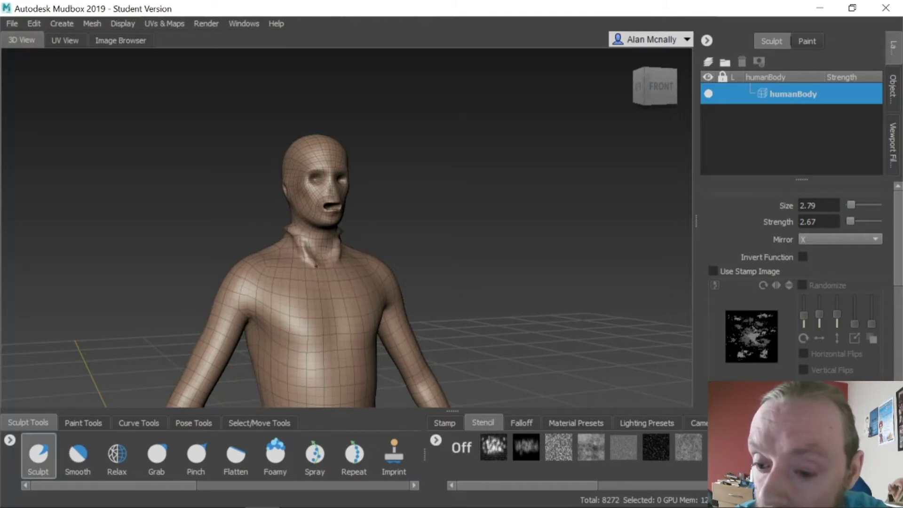
pyautogui.moveTo(320, 290); pyautogui.dragTo(323, 309)
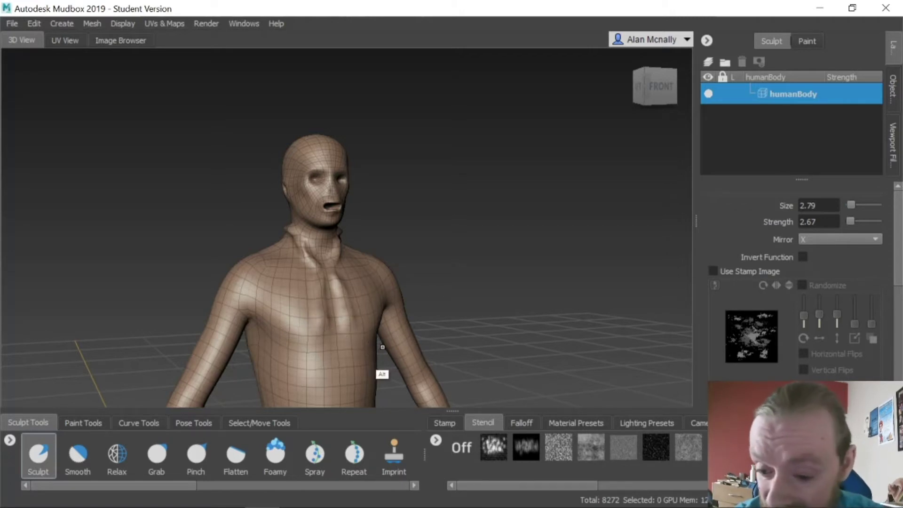
pyautogui.keyDown('alt'); pyautogui.moveTo(382, 374); pyautogui.dragTo(360, 335, button='middle'); pyautogui.keyUp('alt')
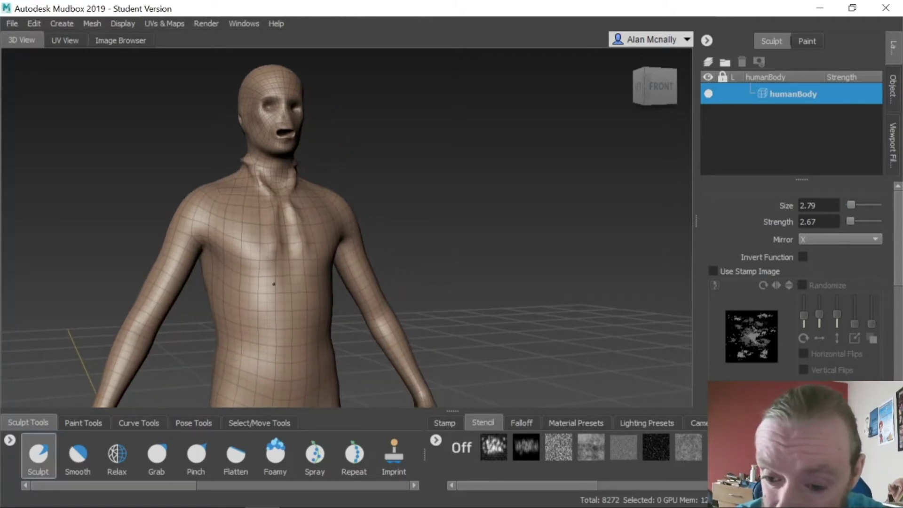
pyautogui.moveTo(273, 284); pyautogui.dragTo(277, 344)
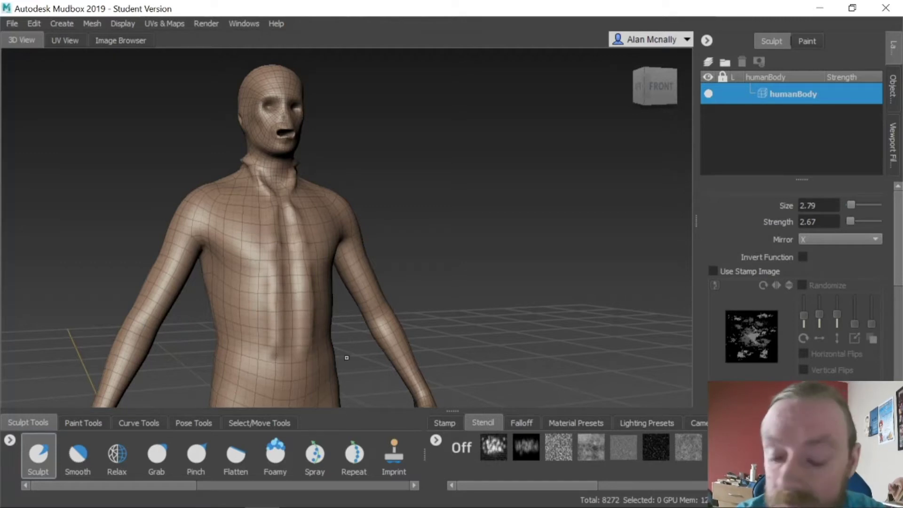
# Sculpt a raised jacket hem around the hips, from the front edges to the middle of the back.
pyautogui.moveTo(347, 358)
pyautogui.keyDown('alt'); pyautogui.mouseDown(button='middle')
pyautogui.moveTo(352, 346)
pyautogui.moveTo(404, 336)
pyautogui.mouseUp(button='middle'); pyautogui.keyUp('alt')
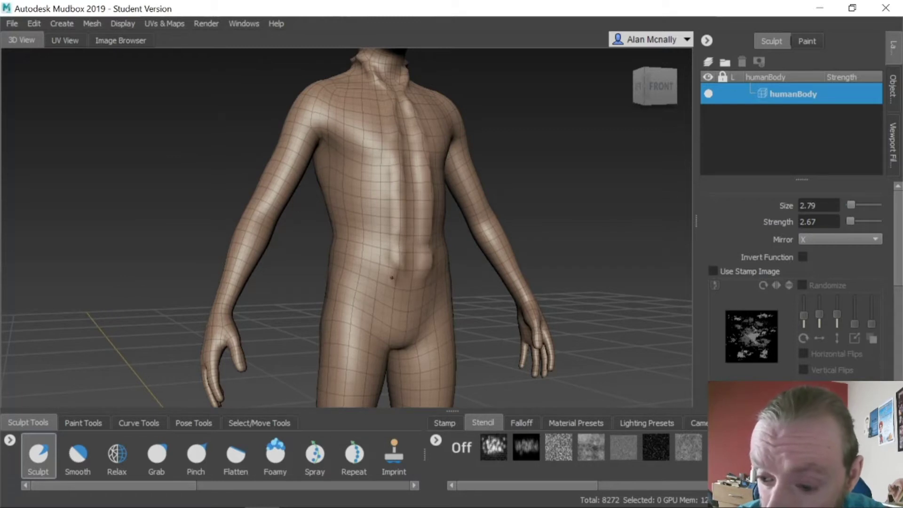
pyautogui.moveTo(392, 277); pyautogui.dragTo(353, 274)
pyautogui.keyDown('alt'); pyautogui.moveTo(413, 302); pyautogui.dragTo(418, 263); pyautogui.keyUp('alt')
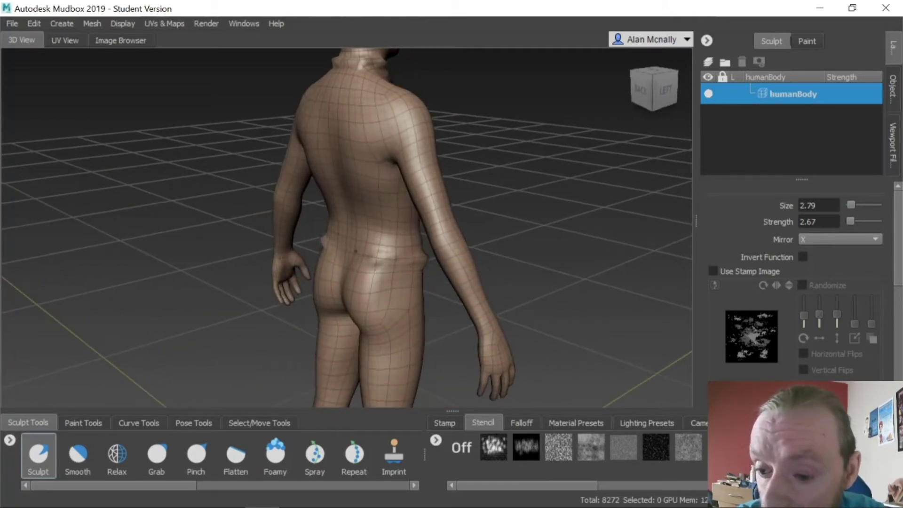
pyautogui.moveTo(367, 302)
pyautogui.keyDown('alt'); pyautogui.mouseDown()
pyautogui.moveTo(462, 302)
pyautogui.moveTo(324, 256)
pyautogui.moveTo(445, 275)
pyautogui.moveTo(308, 263)
pyautogui.moveTo(436, 285)
pyautogui.moveTo(371, 266)
pyautogui.moveTo(363, 316)
pyautogui.moveTo(422, 317)
pyautogui.moveTo(379, 277)
pyautogui.mouseUp(); pyautogui.keyUp('alt')
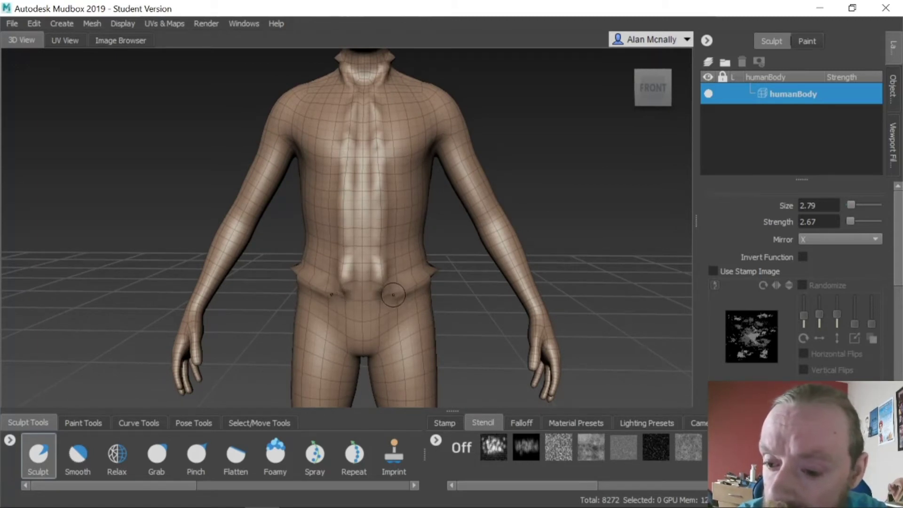
# Subdivide the body mesh by one level.
pyautogui.keyDown('alt'); pyautogui.moveTo(420, 207); pyautogui.dragTo(449, 217); pyautogui.keyUp('alt')
pyautogui.keyDown('alt'); pyautogui.moveTo(449, 217); pyautogui.dragTo(380, 176, button='right'); pyautogui.keyUp('alt')
pyautogui.keyDown('alt'); pyautogui.moveTo(381, 176); pyautogui.dragTo(455, 229, button='middle'); pyautogui.keyUp('alt')
pyautogui.keyDown('alt'); pyautogui.moveTo(456, 229); pyautogui.dragTo(520, 227, button='right'); pyautogui.keyUp('alt')
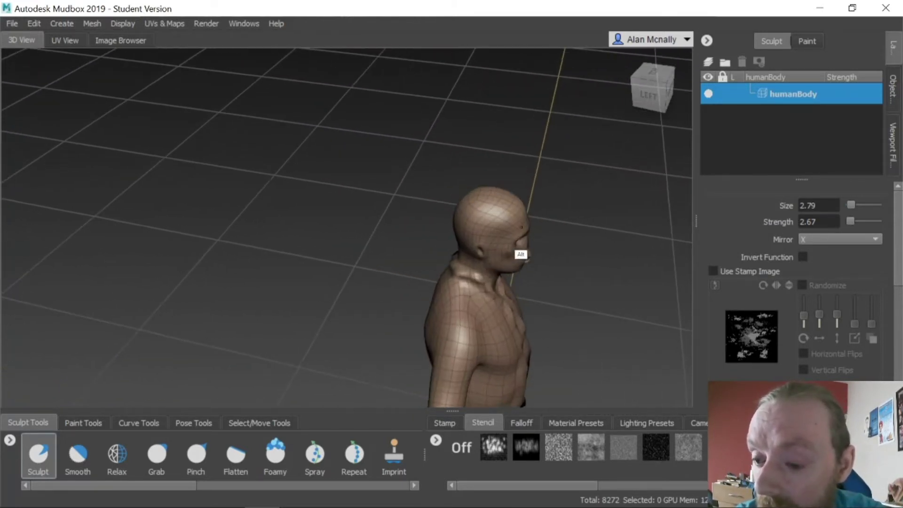
pyautogui.keyDown('alt'); pyautogui.moveTo(525, 278); pyautogui.dragTo(437, 238, button='middle'); pyautogui.keyUp('alt')
pyautogui.keyDown('alt'); pyautogui.moveTo(437, 301); pyautogui.dragTo(396, 271); pyautogui.keyUp('alt')
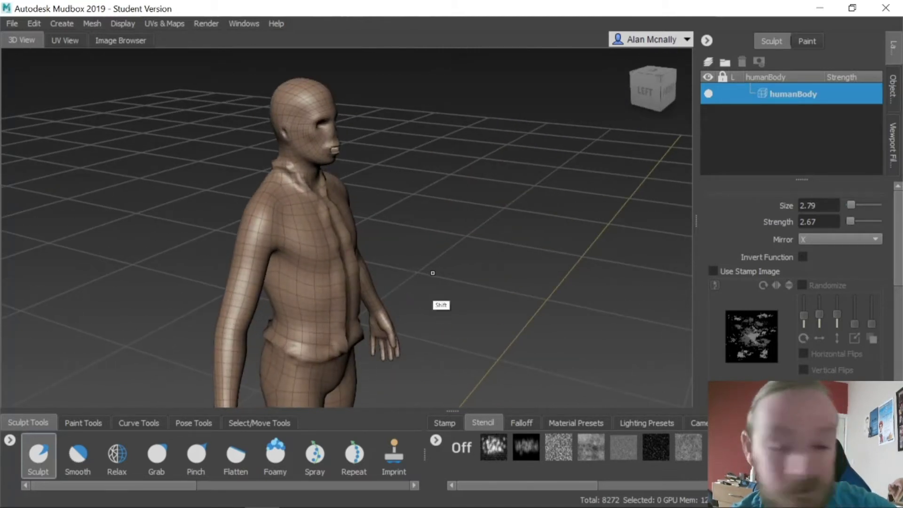
pyautogui.hotkey('shift', 'd')
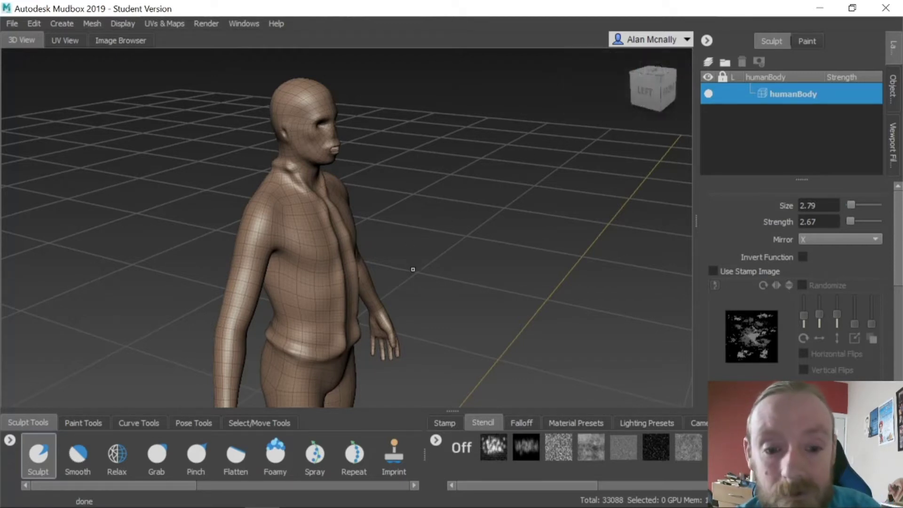
# Carve a groove between the back of the neck and the collar with the inverted Sculpt brush.
pyautogui.keyDown('alt'); pyautogui.moveTo(424, 283); pyautogui.dragTo(354, 254); pyautogui.keyUp('alt')
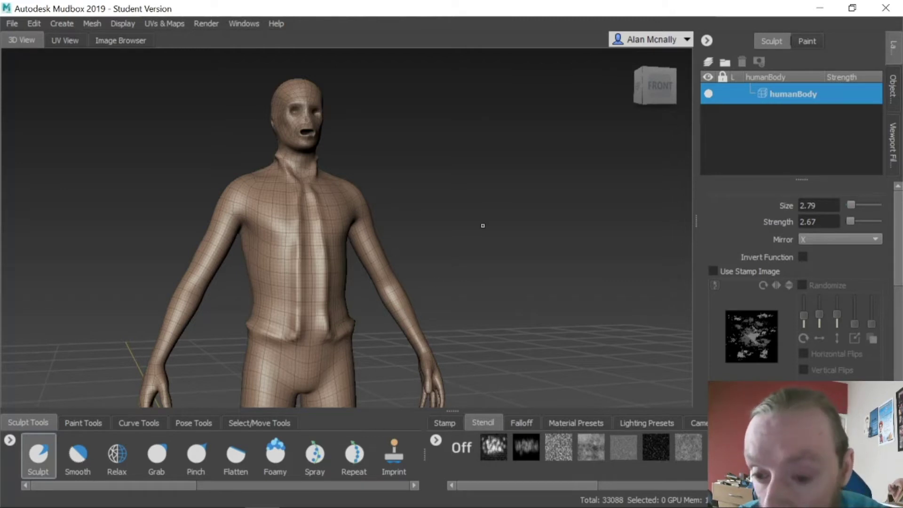
pyautogui.keyDown('alt'); pyautogui.moveTo(456, 229); pyautogui.dragTo(544, 252); pyautogui.keyUp('alt')
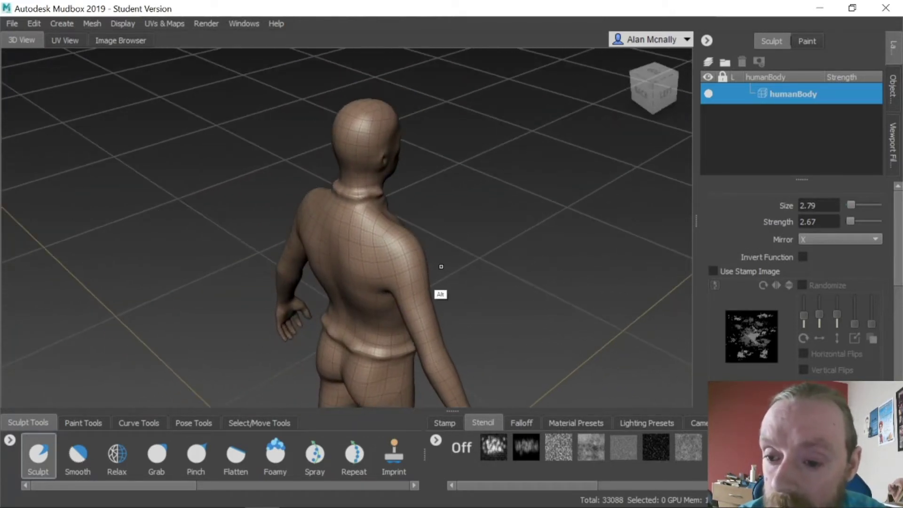
pyautogui.keyDown('alt'); pyautogui.moveTo(367, 184); pyautogui.dragTo(675, 127, button='right'); pyautogui.keyUp('alt')
pyautogui.keyDown('alt'); pyautogui.moveTo(471, 110); pyautogui.dragTo(429, 207, button='middle'); pyautogui.keyUp('alt')
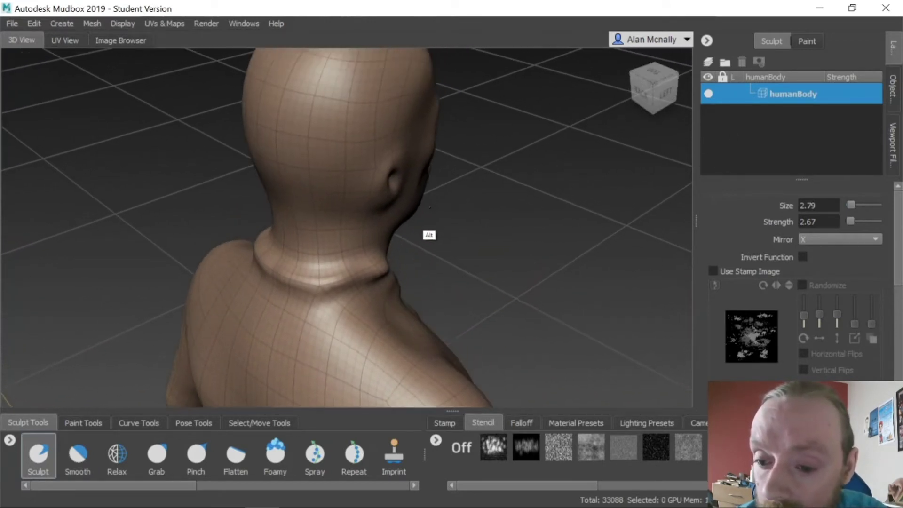
pyautogui.keyDown('alt'); pyautogui.moveTo(381, 254); pyautogui.dragTo(385, 257, button='right'); pyautogui.keyUp('alt')
pyautogui.moveTo(384, 257)
pyautogui.keyDown('alt'); pyautogui.mouseDown()
pyautogui.moveTo(381, 275)
pyautogui.moveTo(390, 269)
pyautogui.mouseUp(); pyautogui.keyUp('alt')
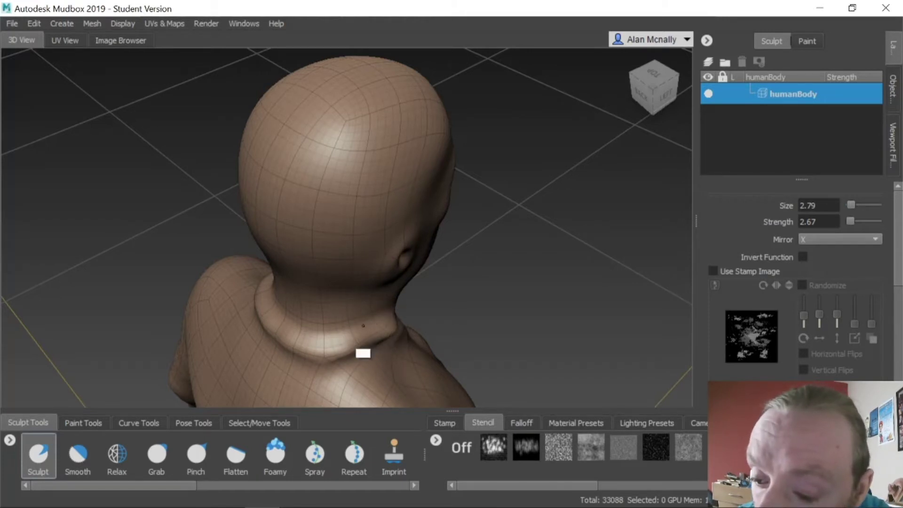
pyautogui.keyDown('ctrl'); pyautogui.moveTo(369, 323); pyautogui.dragTo(302, 317); pyautogui.keyUp('ctrl')
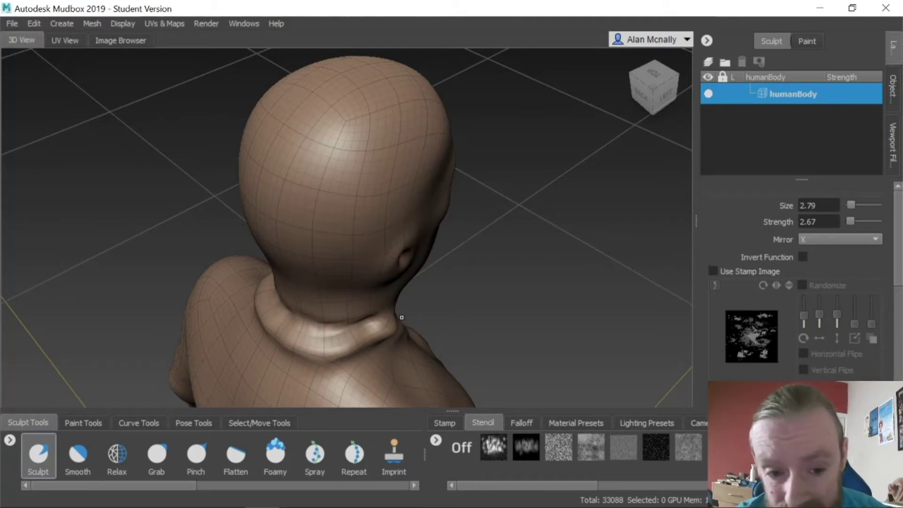
# Carve a mirrored groove with the inverted Sculpt brush along the collar's inner edge, from the side of the neck down to the chest.
pyautogui.moveTo(393, 363)
pyautogui.keyDown('alt'); pyautogui.mouseDown()
pyautogui.moveTo(333, 347)
pyautogui.moveTo(339, 325)
pyautogui.mouseUp(); pyautogui.keyUp('alt')
pyautogui.moveTo(238, 235)
pyautogui.keyDown('ctrl'); pyautogui.mouseDown()
pyautogui.moveTo(200, 234)
pyautogui.moveTo(292, 275)
pyautogui.moveTo(236, 270)
pyautogui.mouseUp(); pyautogui.keyUp('ctrl')
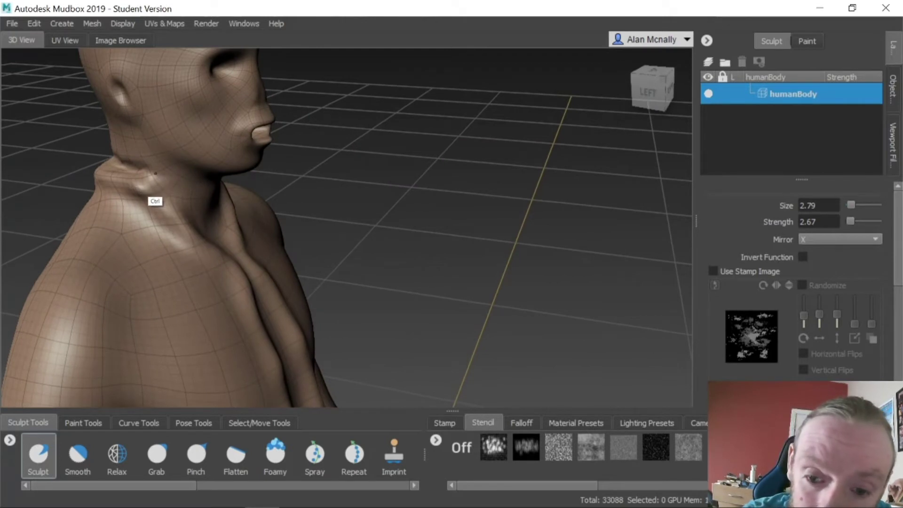
pyautogui.moveTo(155, 173)
pyautogui.keyDown('ctrl'); pyautogui.mouseDown()
pyautogui.moveTo(174, 181)
pyautogui.moveTo(177, 200)
pyautogui.mouseUp(); pyautogui.keyUp('ctrl')
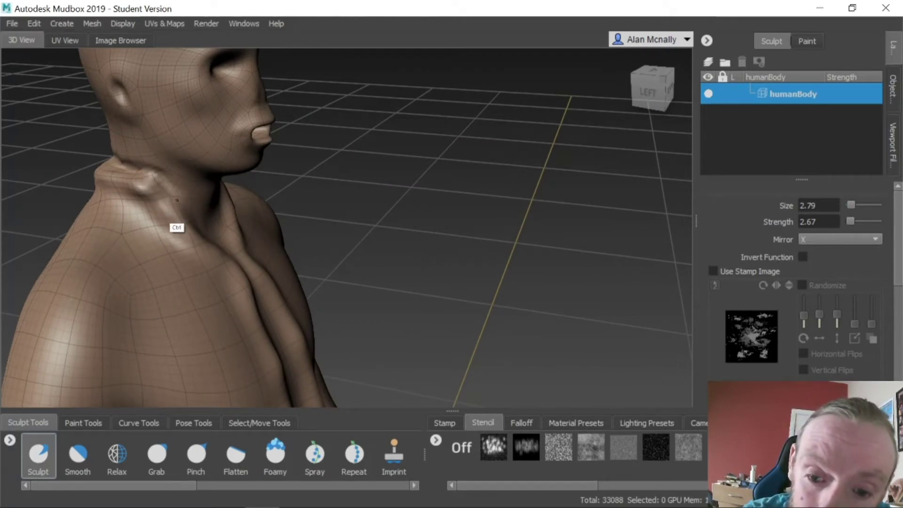
pyautogui.keyDown('alt'); pyautogui.moveTo(255, 267); pyautogui.dragTo(189, 264); pyautogui.keyUp('alt')
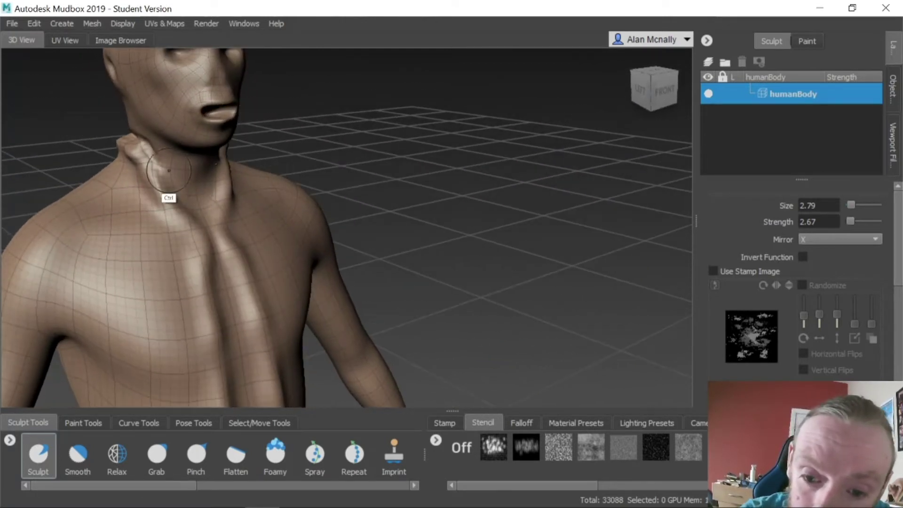
pyautogui.moveTo(165, 166)
pyautogui.keyDown('ctrl'); pyautogui.mouseDown()
pyautogui.moveTo(210, 232)
pyautogui.moveTo(218, 302)
pyautogui.mouseUp(); pyautogui.keyUp('ctrl')
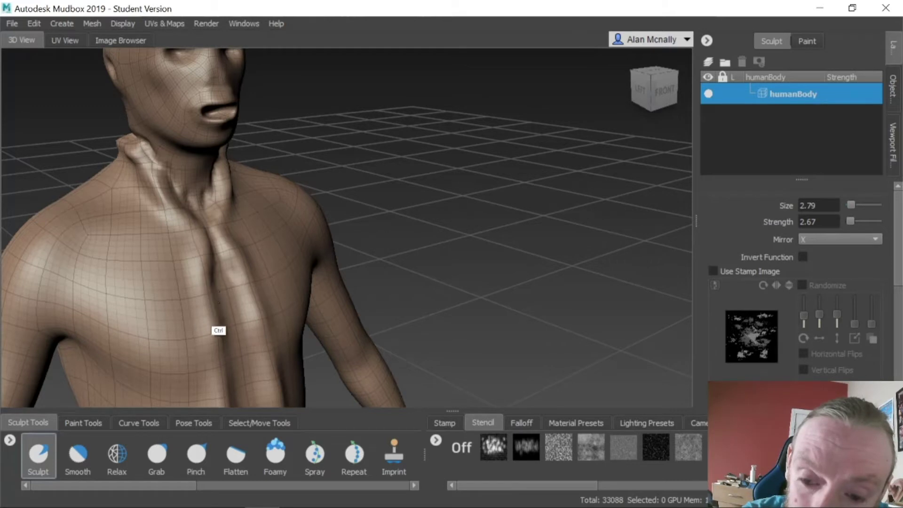
pyautogui.keyDown('alt'); pyautogui.moveTo(266, 333); pyautogui.dragTo(243, 319); pyautogui.keyUp('alt')
pyautogui.moveTo(221, 285)
pyautogui.keyDown('ctrl'); pyautogui.mouseDown()
pyautogui.moveTo(214, 266)
pyautogui.moveTo(210, 339)
pyautogui.mouseUp(); pyautogui.keyUp('ctrl')
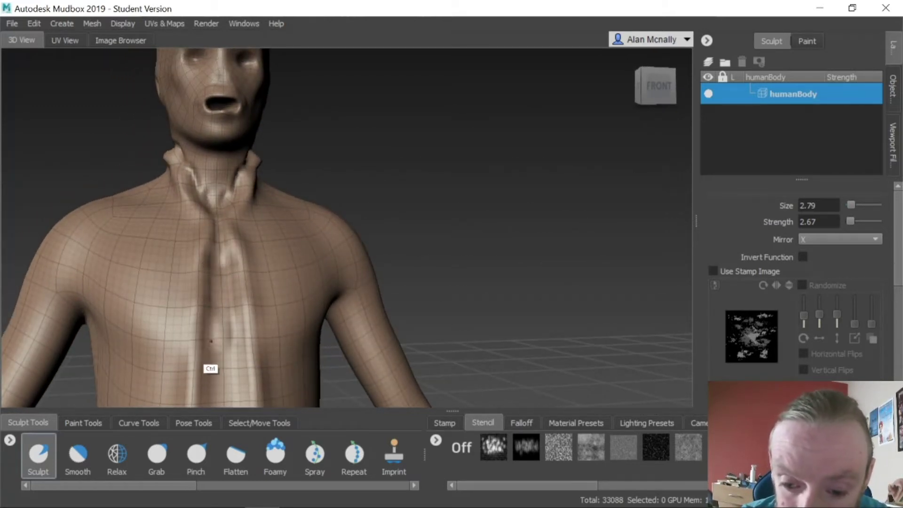
# Continue the inverted Sculpt groove along the jacket's front edges to the waist and around the hem at the hips.
pyautogui.keyDown('alt'); pyautogui.moveTo(294, 319); pyautogui.dragTo(301, 169, button='middle'); pyautogui.keyUp('alt')
pyautogui.moveTo(235, 127)
pyautogui.keyDown('ctrl'); pyautogui.mouseDown()
pyautogui.moveTo(228, 361)
pyautogui.moveTo(269, 356)
pyautogui.moveTo(264, 324)
pyautogui.moveTo(210, 341)
pyautogui.moveTo(139, 341)
pyautogui.moveTo(244, 376)
pyautogui.moveTo(295, 379)
pyautogui.moveTo(226, 302)
pyautogui.moveTo(186, 272)
pyautogui.moveTo(184, 281)
pyautogui.moveTo(178, 268)
pyautogui.moveTo(236, 320)
pyautogui.moveTo(294, 292)
pyautogui.mouseUp(); pyautogui.keyUp('ctrl')
pyautogui.moveTo(393, 242)
pyautogui.keyDown('ctrl'); pyautogui.mouseDown()
pyautogui.moveTo(296, 230)
pyautogui.moveTo(322, 235)
pyautogui.mouseUp(); pyautogui.keyUp('ctrl')
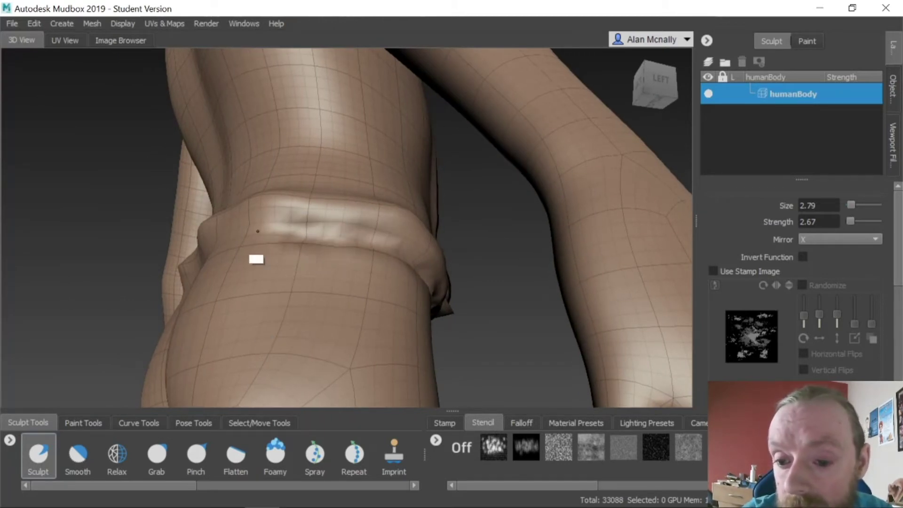
pyautogui.moveTo(256, 258)
pyautogui.keyDown('alt'); pyautogui.mouseDown()
pyautogui.moveTo(294, 318)
pyautogui.moveTo(429, 272)
pyautogui.moveTo(472, 270)
pyautogui.moveTo(386, 271)
pyautogui.moveTo(439, 305)
pyautogui.moveTo(302, 315)
pyautogui.moveTo(264, 363)
pyautogui.moveTo(254, 331)
pyautogui.moveTo(268, 173)
pyautogui.moveTo(306, 263)
pyautogui.moveTo(385, 325)
pyautogui.moveTo(382, 352)
pyautogui.mouseUp(); pyautogui.keyUp('alt')
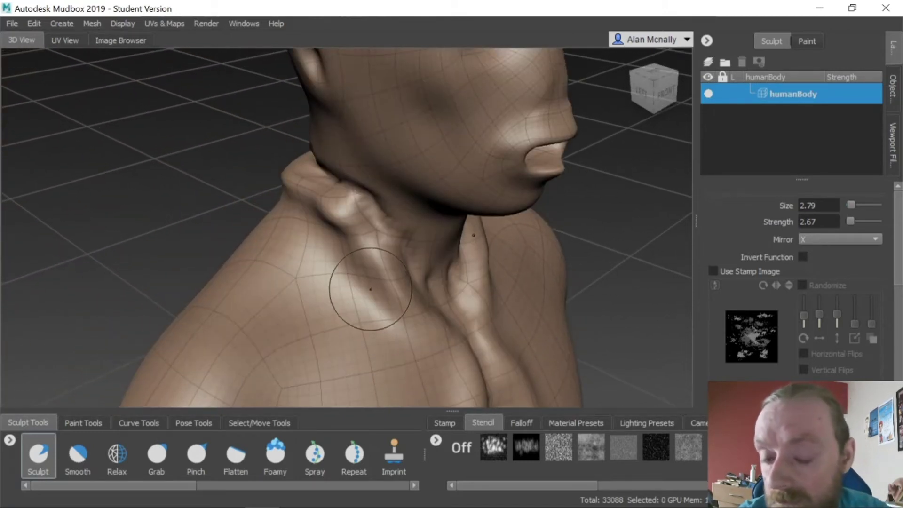
# Soften the bumps on the side of the collar with the Smooth brush.
pyautogui.click(77, 454)
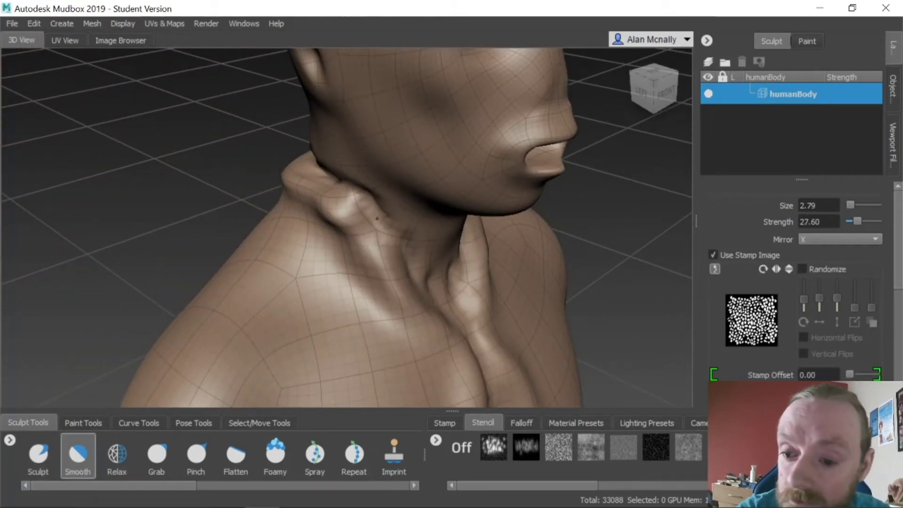
pyautogui.rightClick(345, 174)
pyautogui.click(425, 265)
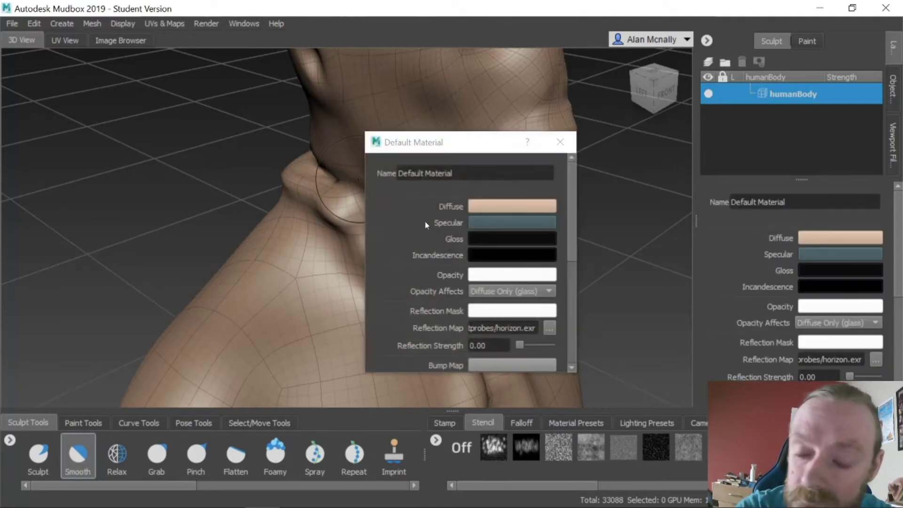
pyautogui.click(560, 142)
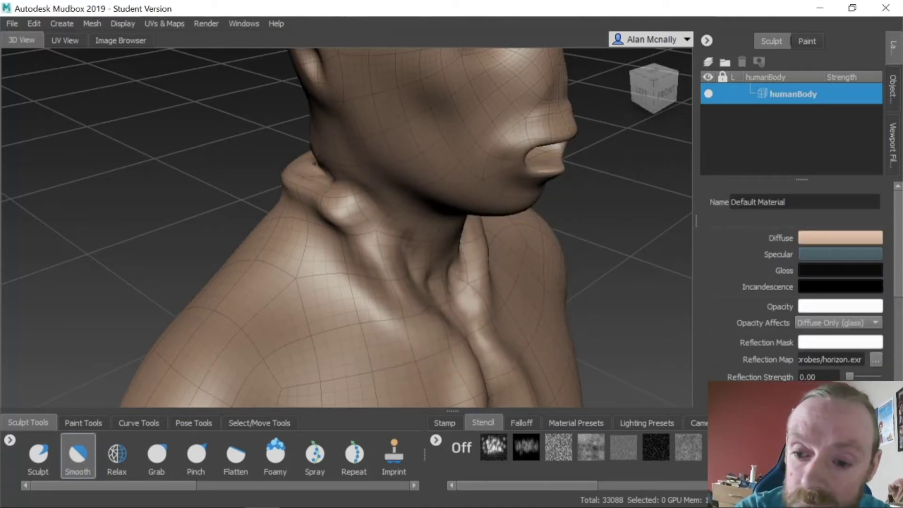
pyautogui.moveTo(362, 282)
pyautogui.keyDown('alt'); pyautogui.mouseDown()
pyautogui.moveTo(401, 333)
pyautogui.moveTo(465, 286)
pyautogui.mouseUp(); pyautogui.keyUp('alt')
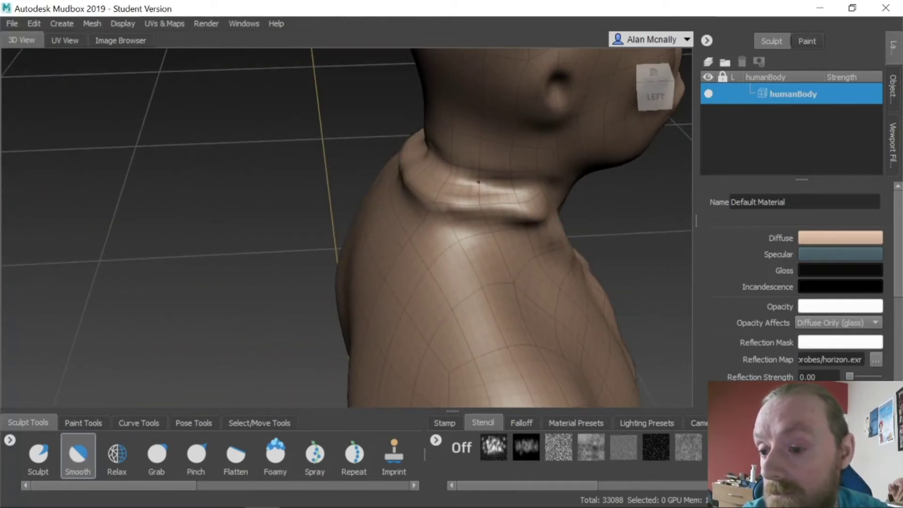
# Pull the collar's rim upward around the side and back of the neck with the mirrored Grab brush at size 2.79.
pyautogui.click(157, 454)
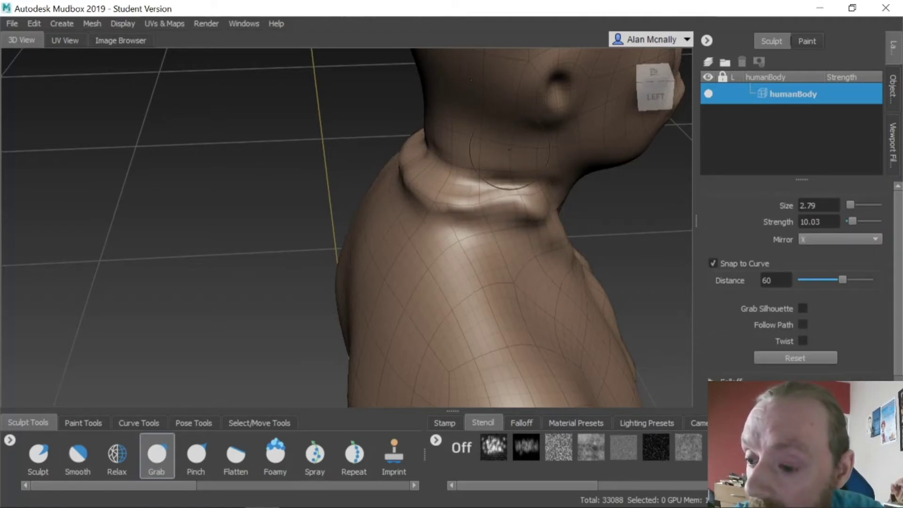
pyautogui.moveTo(502, 254)
pyautogui.keyDown('alt'); pyautogui.mouseDown()
pyautogui.moveTo(444, 230)
pyautogui.moveTo(425, 191)
pyautogui.mouseUp(); pyautogui.keyUp('alt')
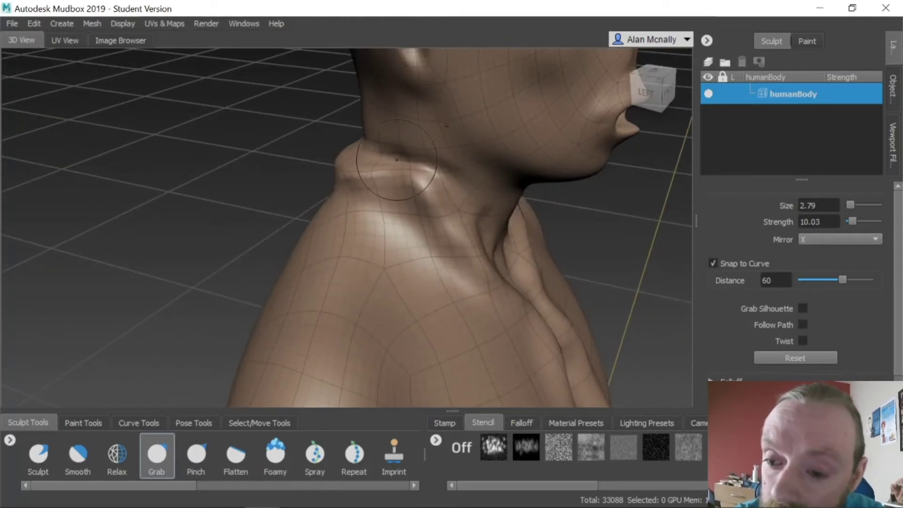
pyautogui.moveTo(365, 220)
pyautogui.keyDown('alt'); pyautogui.mouseDown()
pyautogui.moveTo(401, 216)
pyautogui.moveTo(448, 227)
pyautogui.moveTo(447, 235)
pyautogui.mouseUp(); pyautogui.keyUp('alt')
pyautogui.moveTo(463, 169); pyautogui.dragTo(478, 121)
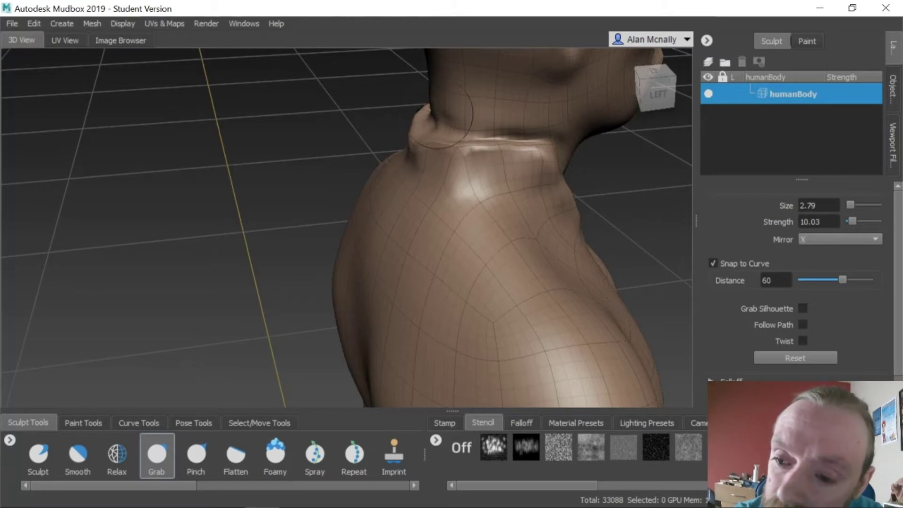
pyautogui.keyDown('alt'); pyautogui.moveTo(453, 177); pyautogui.dragTo(503, 202); pyautogui.keyUp('alt')
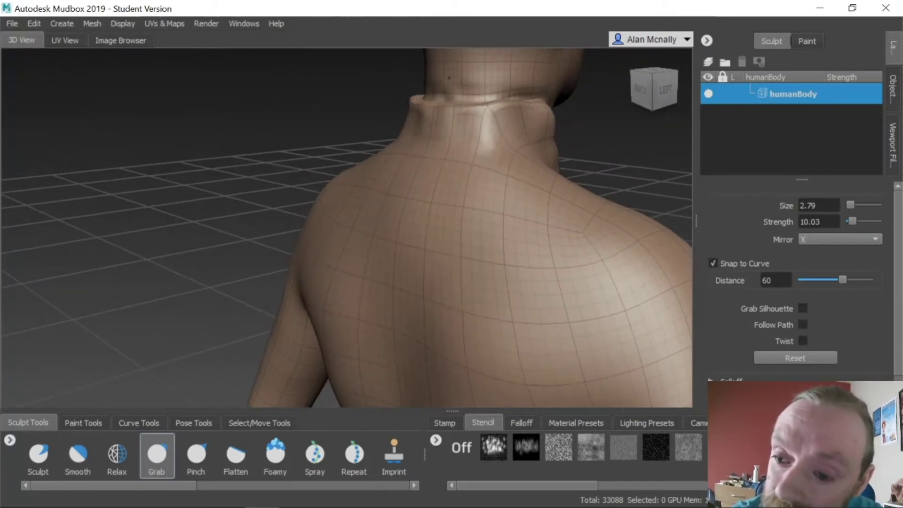
pyautogui.moveTo(443, 121)
pyautogui.keyDown('alt'); pyautogui.mouseDown()
pyautogui.moveTo(500, 192)
pyautogui.moveTo(356, 199)
pyautogui.moveTo(343, 190)
pyautogui.moveTo(387, 313)
pyautogui.moveTo(437, 163)
pyautogui.moveTo(459, 164)
pyautogui.moveTo(472, 183)
pyautogui.mouseUp(); pyautogui.keyUp('alt')
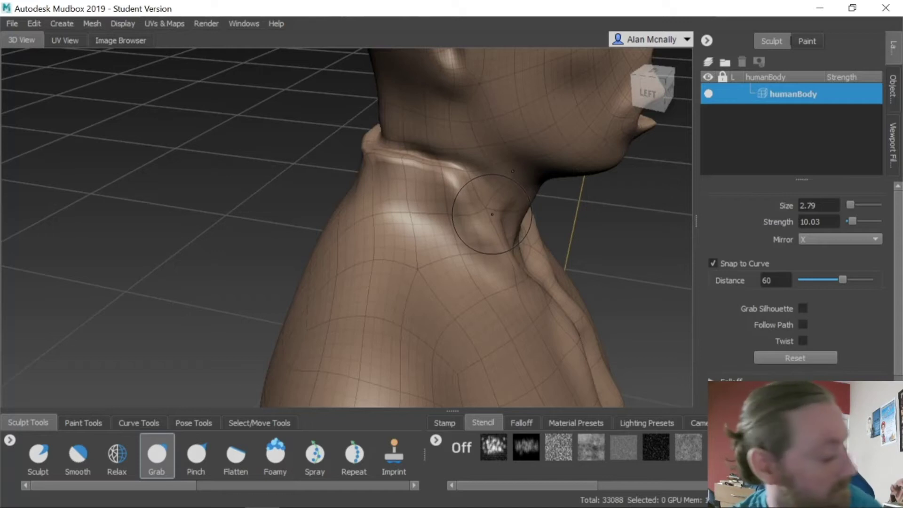
# Reduce the Grab brush size to 0.79 and pull up the collar's rim around the back of the neck.
pyautogui.press('m')
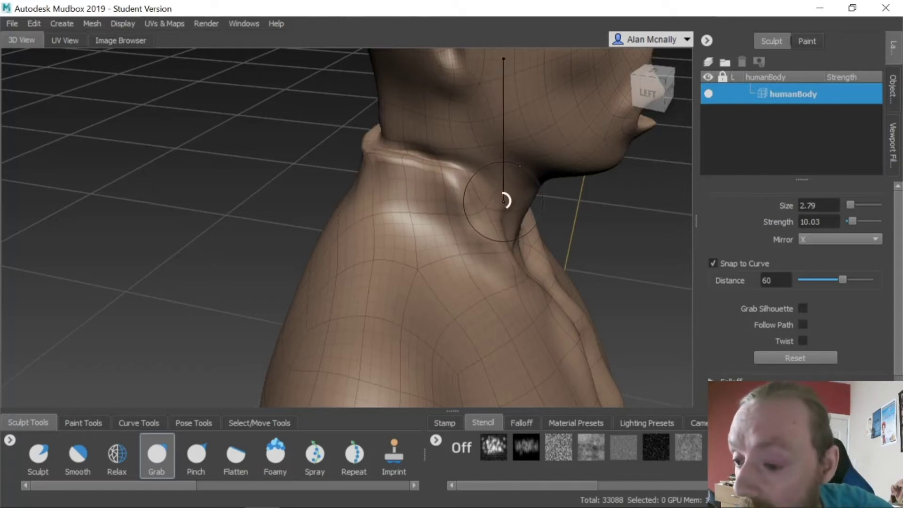
pyautogui.moveTo(502, 201); pyautogui.dragTo(497, 196)
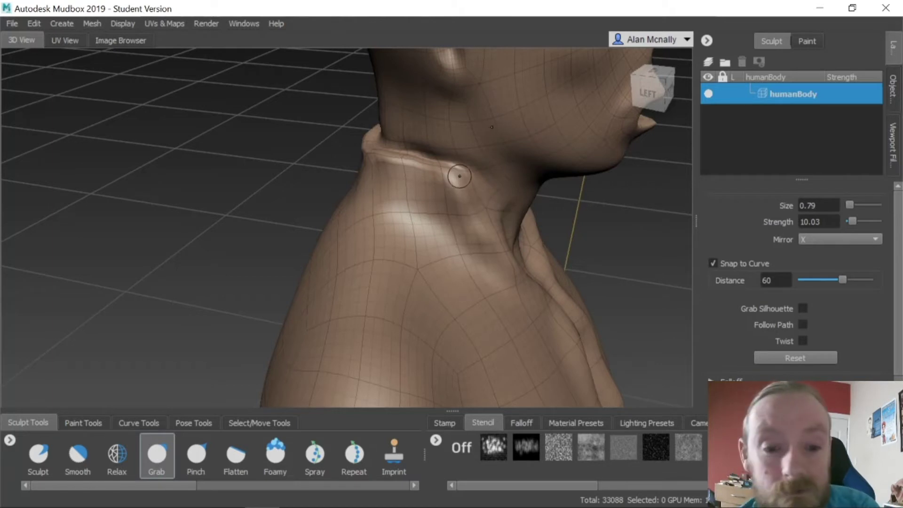
pyautogui.keyDown('alt'); pyautogui.moveTo(456, 183); pyautogui.dragTo(482, 191); pyautogui.keyUp('alt')
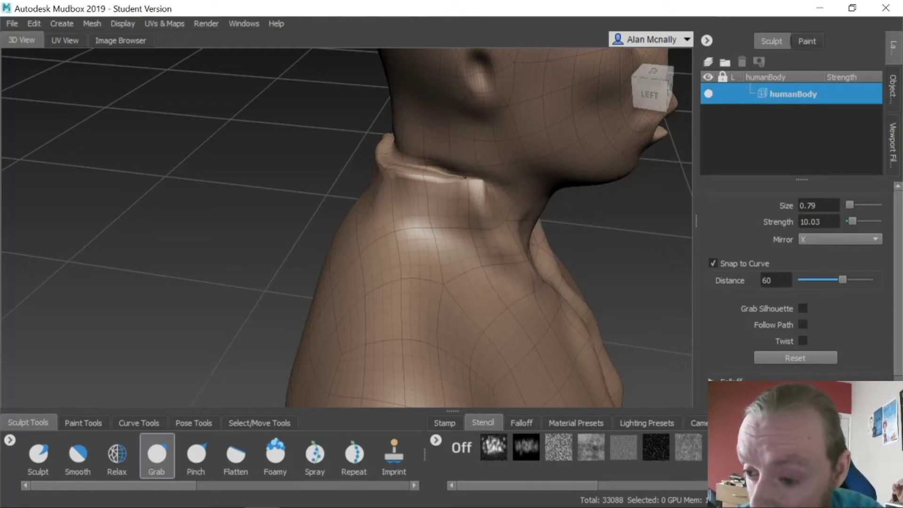
pyautogui.moveTo(468, 226)
pyautogui.keyDown('alt'); pyautogui.mouseDown()
pyautogui.moveTo(474, 259)
pyautogui.moveTo(546, 317)
pyautogui.moveTo(588, 245)
pyautogui.mouseUp(); pyautogui.keyUp('alt')
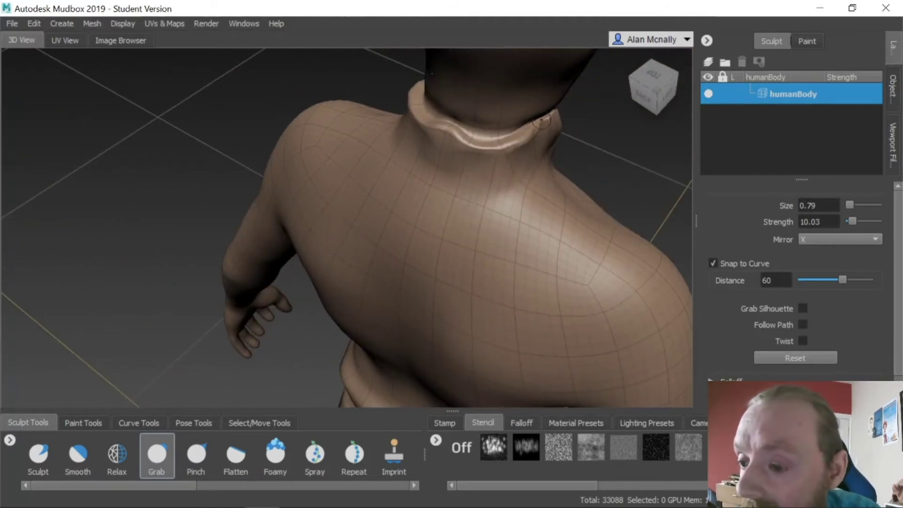
pyautogui.keyDown('alt'); pyautogui.moveTo(539, 198); pyautogui.dragTo(517, 166); pyautogui.keyUp('alt')
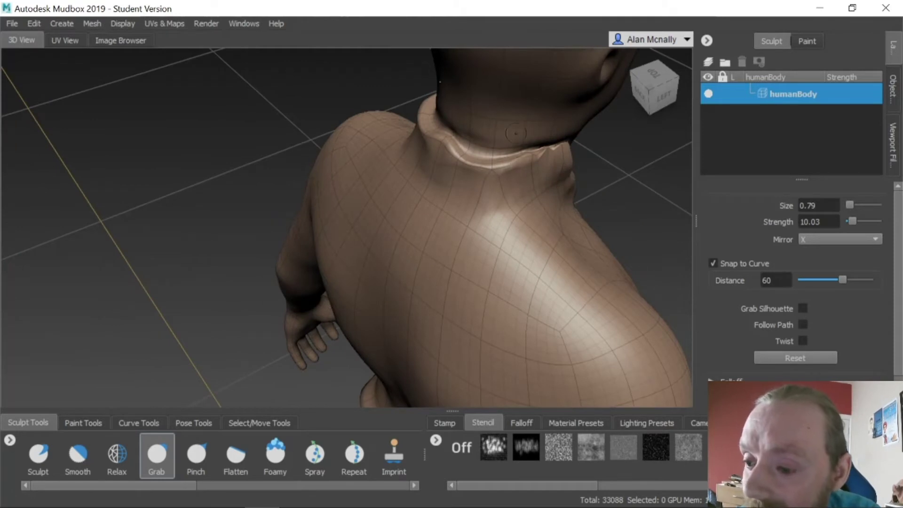
pyautogui.keyDown('alt'); pyautogui.moveTo(494, 156); pyautogui.dragTo(501, 118); pyautogui.keyUp('alt')
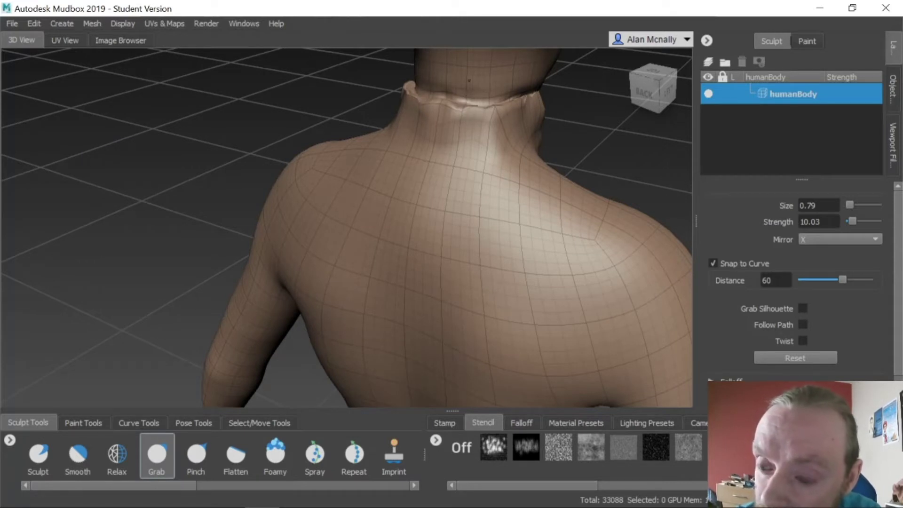
pyautogui.keyDown('alt'); pyautogui.moveTo(451, 145); pyautogui.dragTo(517, 169); pyautogui.keyUp('alt')
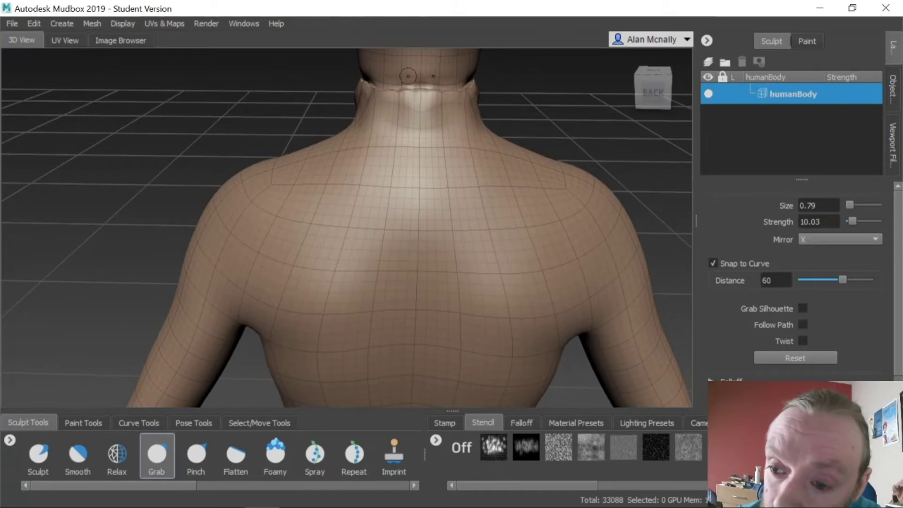
# Reshape the collar's rim at the side of the neck with small Grab strokes, evening the notch towards the front.
pyautogui.keyDown('alt'); pyautogui.moveTo(414, 96); pyautogui.dragTo(544, 190); pyautogui.keyUp('alt')
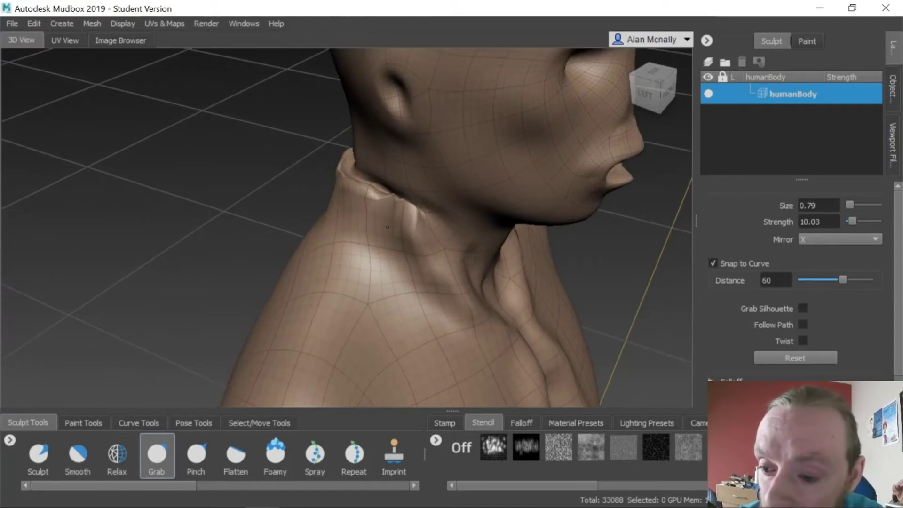
pyautogui.keyDown('alt'); pyautogui.moveTo(423, 241); pyautogui.dragTo(348, 236); pyautogui.keyUp('alt')
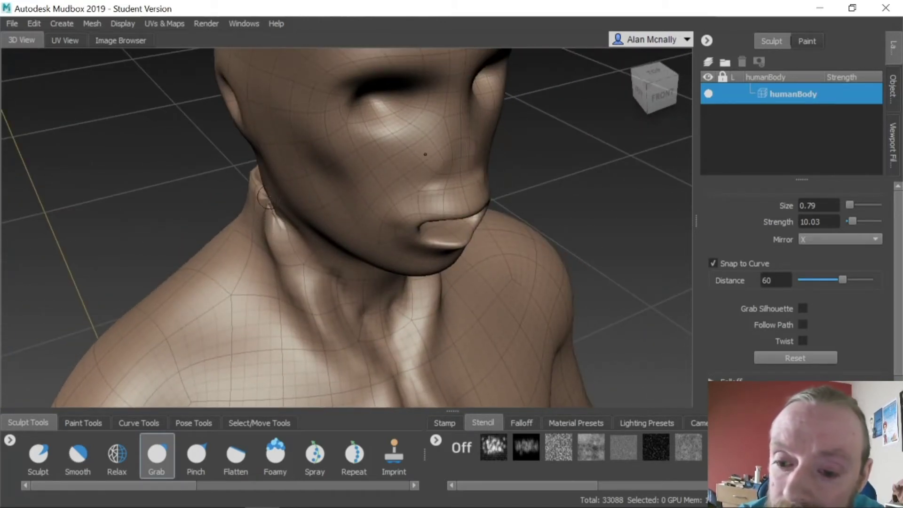
pyautogui.keyDown('alt'); pyautogui.moveTo(264, 197); pyautogui.dragTo(334, 182); pyautogui.keyUp('alt')
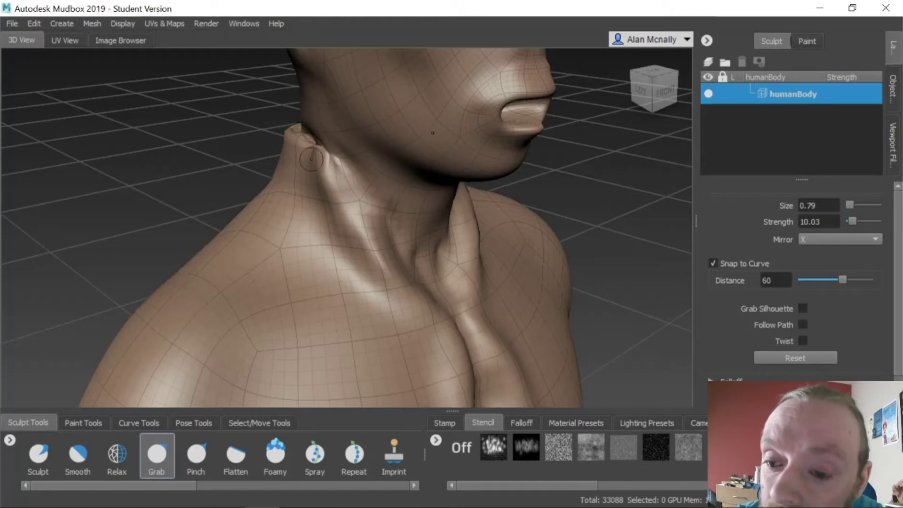
pyautogui.keyDown('alt'); pyautogui.moveTo(361, 192); pyautogui.dragTo(301, 213); pyautogui.keyUp('alt')
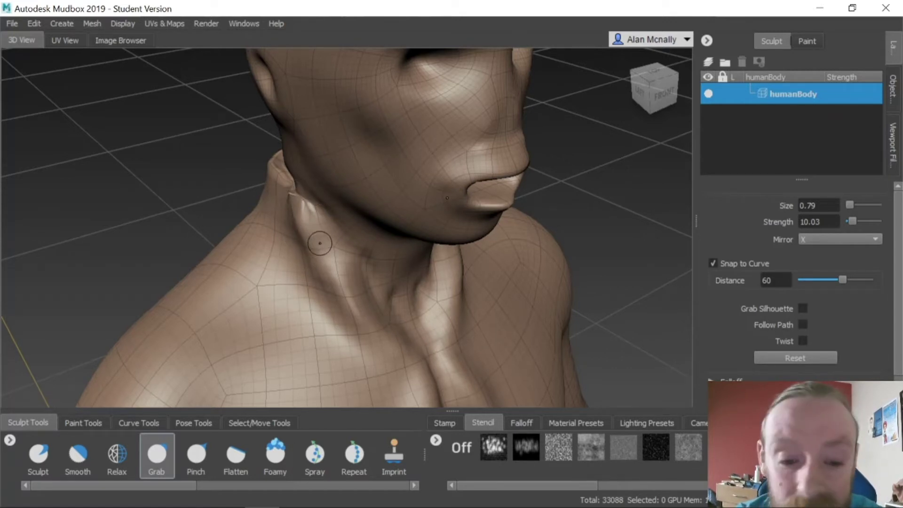
pyautogui.moveTo(322, 242)
pyautogui.keyDown('alt'); pyautogui.mouseDown()
pyautogui.moveTo(358, 239)
pyautogui.moveTo(406, 212)
pyautogui.mouseUp(); pyautogui.keyUp('alt')
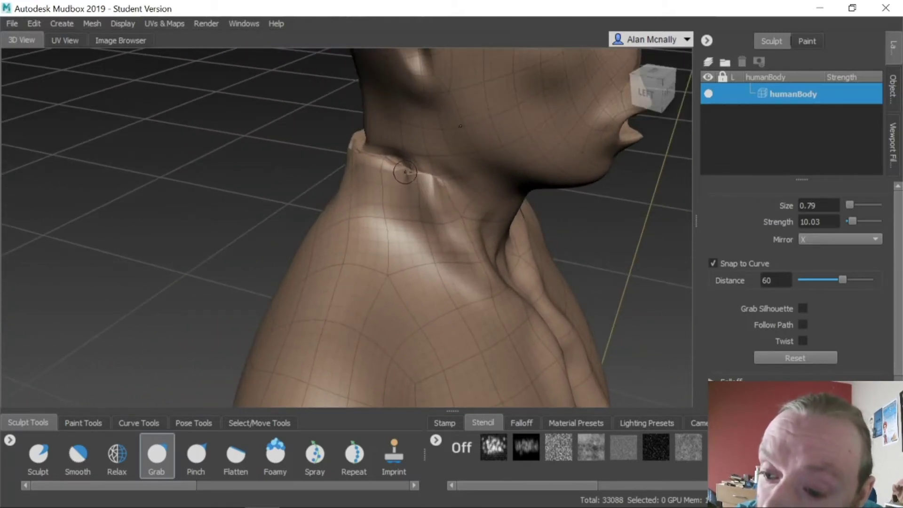
pyautogui.keyDown('alt'); pyautogui.moveTo(407, 197); pyautogui.dragTo(370, 209); pyautogui.keyUp('alt')
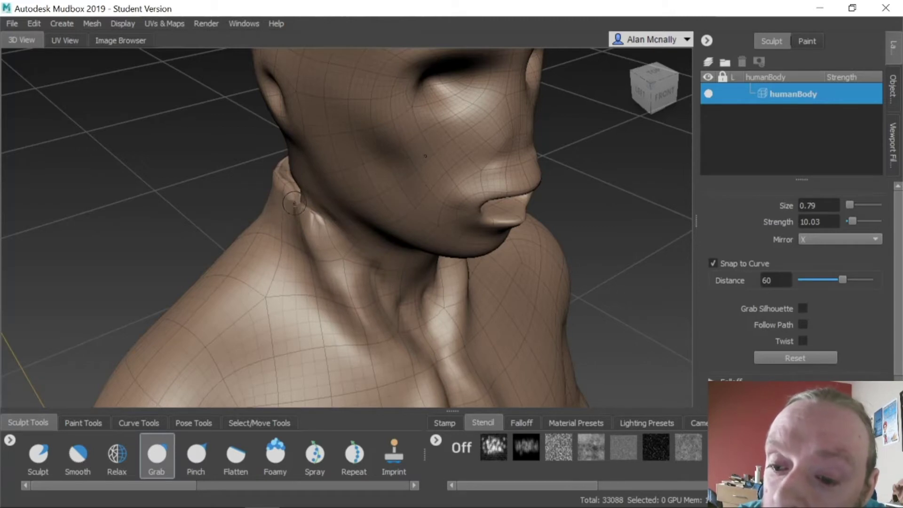
# Adjust the collar's rim on the opposite side of the neck with the Grab brush at size 0.79.
pyautogui.keyDown('alt'); pyautogui.moveTo(305, 268); pyautogui.dragTo(524, 228); pyautogui.keyUp('alt')
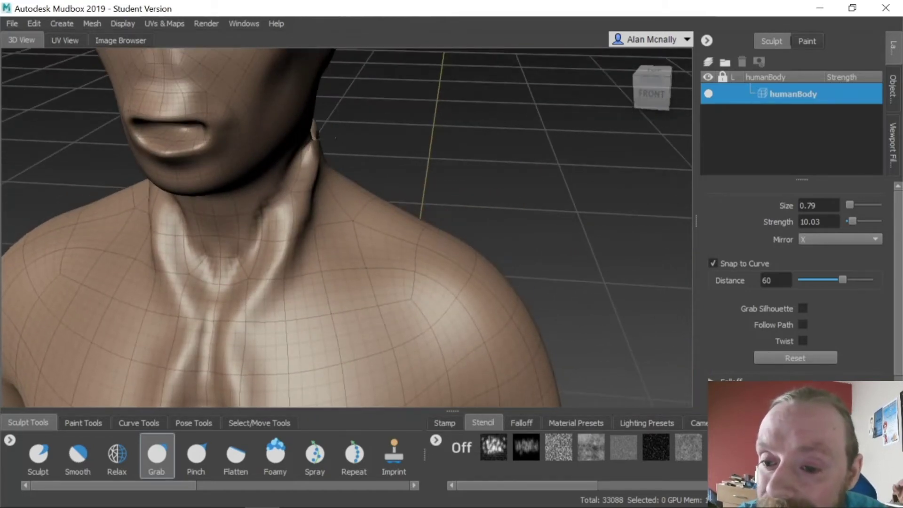
pyautogui.keyDown('alt'); pyautogui.moveTo(334, 138); pyautogui.dragTo(284, 172); pyautogui.keyUp('alt')
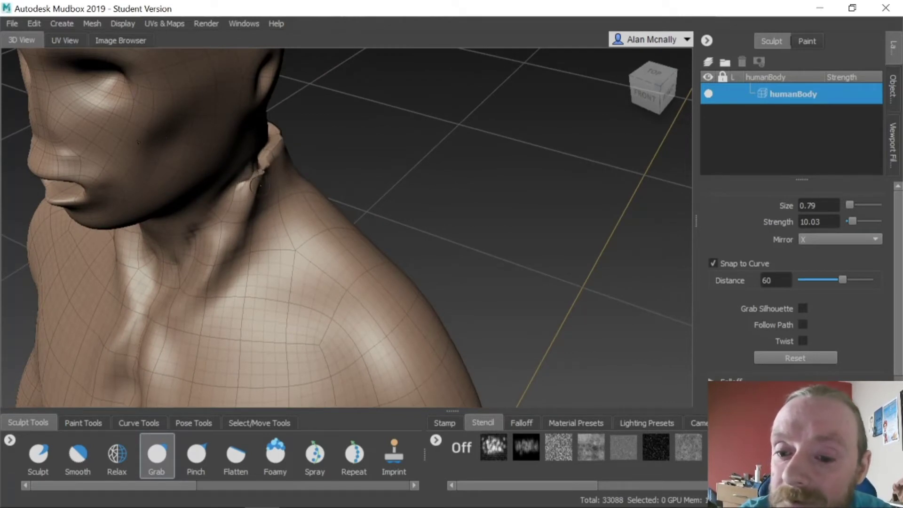
pyautogui.moveTo(270, 184); pyautogui.dragTo(251, 183)
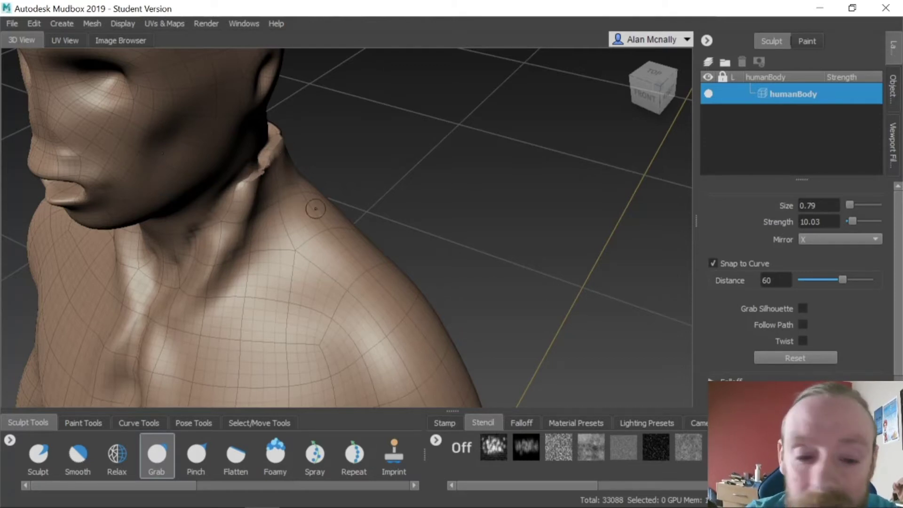
pyautogui.keyDown('alt'); pyautogui.moveTo(362, 262); pyautogui.dragTo(350, 165); pyautogui.keyUp('alt')
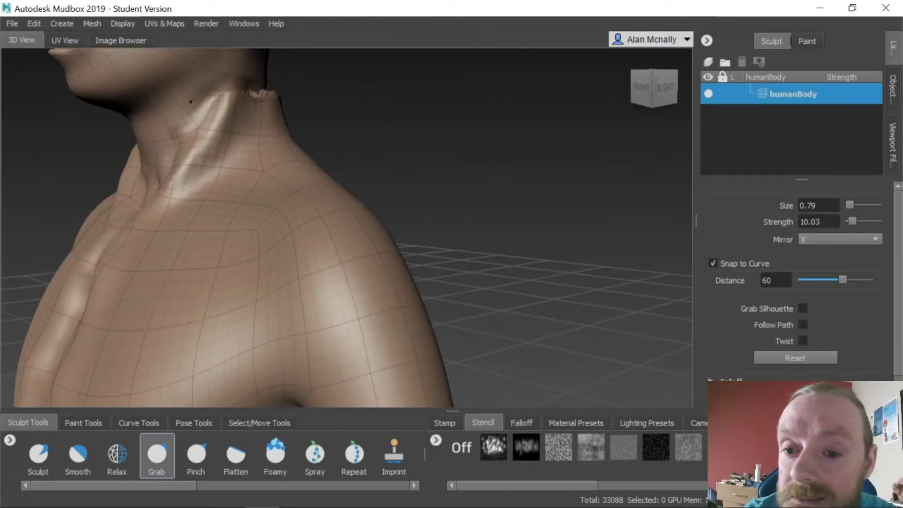
pyautogui.keyDown('alt'); pyautogui.moveTo(256, 91); pyautogui.dragTo(91, 265); pyautogui.keyUp('alt')
pyautogui.keyDown('alt'); pyautogui.moveTo(332, 254); pyautogui.dragTo(144, 263); pyautogui.keyUp('alt')
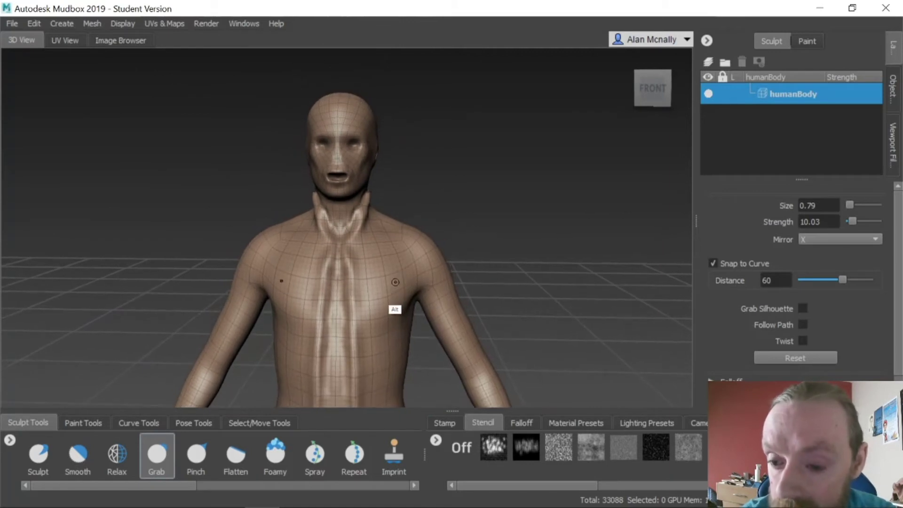
pyautogui.moveTo(396, 280)
pyautogui.keyDown('alt'); pyautogui.mouseDown()
pyautogui.moveTo(401, 268)
pyautogui.moveTo(379, 283)
pyautogui.moveTo(385, 289)
pyautogui.moveTo(413, 264)
pyautogui.moveTo(397, 316)
pyautogui.moveTo(379, 326)
pyautogui.moveTo(396, 222)
pyautogui.moveTo(427, 265)
pyautogui.moveTo(382, 286)
pyautogui.mouseUp(); pyautogui.keyUp('alt')
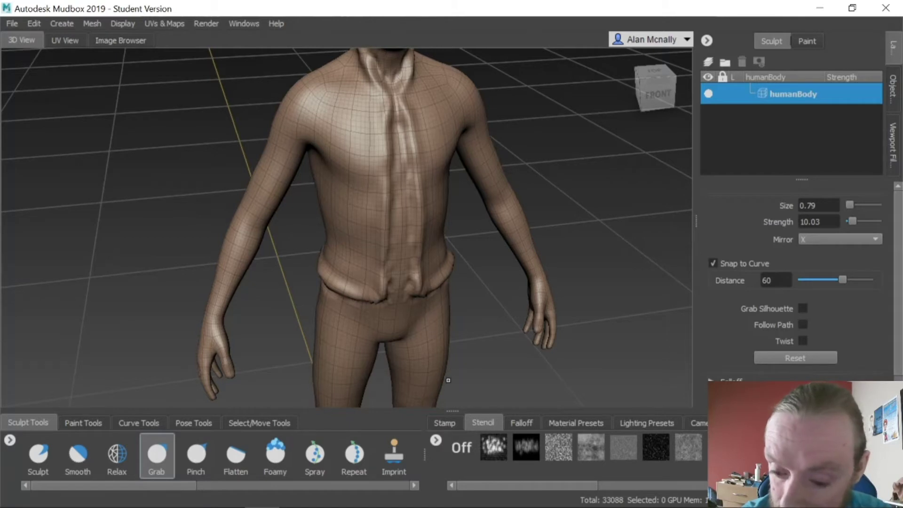
# Set up the Bulge brush with size 8.09 and strength 7.55, undoing the heavy trial stroke on the torso.
pyautogui.moveTo(174, 484); pyautogui.dragTo(291, 484)
pyautogui.click(348, 454)
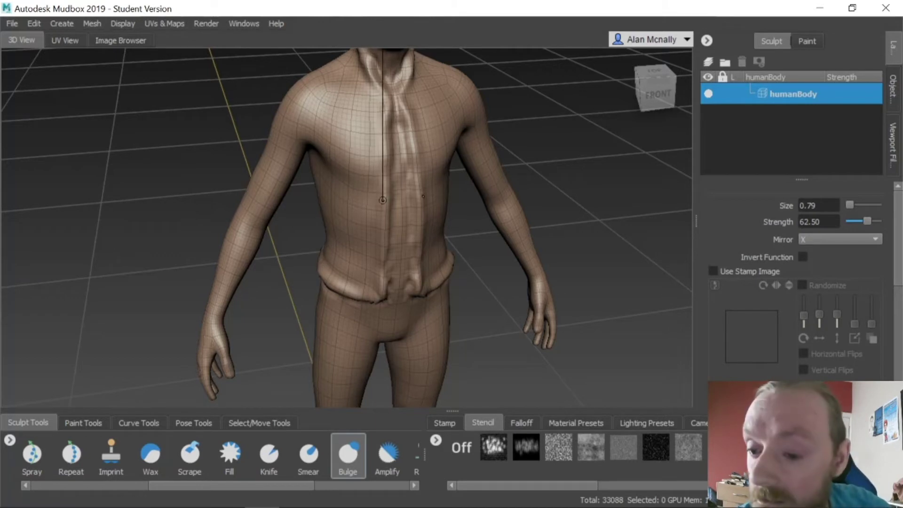
pyautogui.moveTo(382, 195); pyautogui.dragTo(417, 196)
pyautogui.moveTo(361, 186)
pyautogui.mouseDown()
pyautogui.moveTo(353, 207)
pyautogui.moveTo(393, 207)
pyautogui.mouseUp()
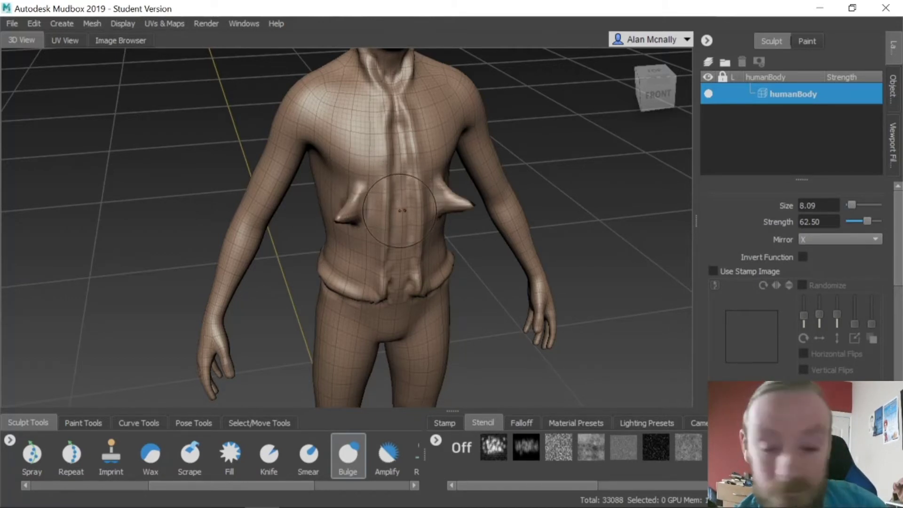
pyautogui.hotkey('ctrl', 'z')
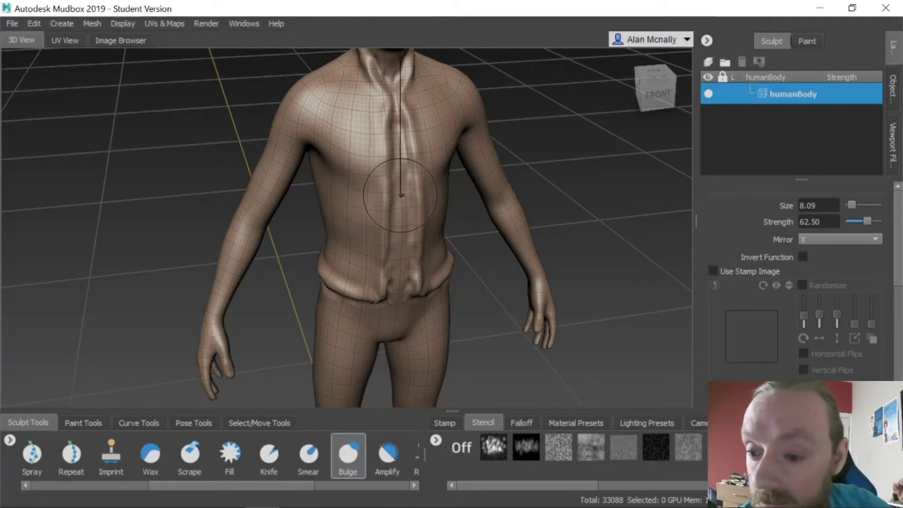
pyautogui.moveTo(400, 195)
pyautogui.mouseDown()
pyautogui.moveTo(400, 223)
pyautogui.moveTo(402, 211)
pyautogui.mouseUp()
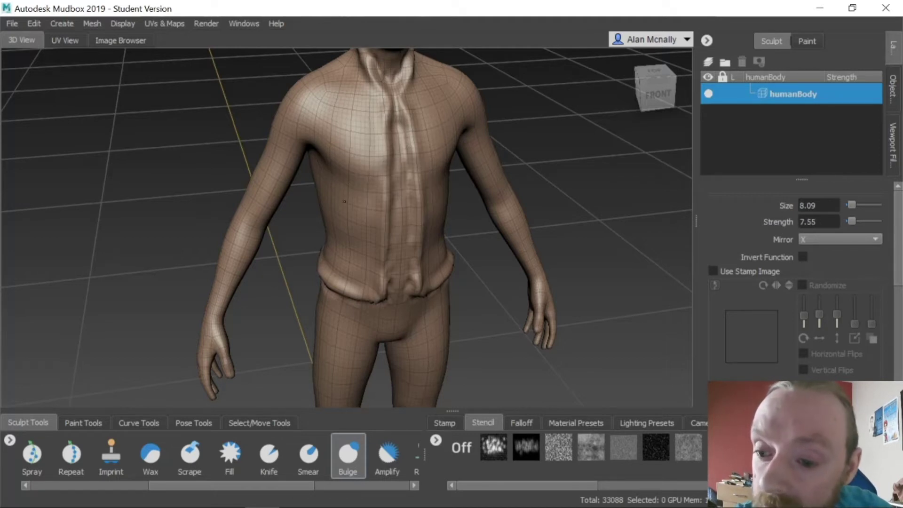
# Bulge subtle folds into the jacket's front beside the opening, down to the hem, with the mirrored brush.
pyautogui.moveTo(380, 167); pyautogui.dragTo(367, 231)
pyautogui.hotkey('ctrl', 'z')
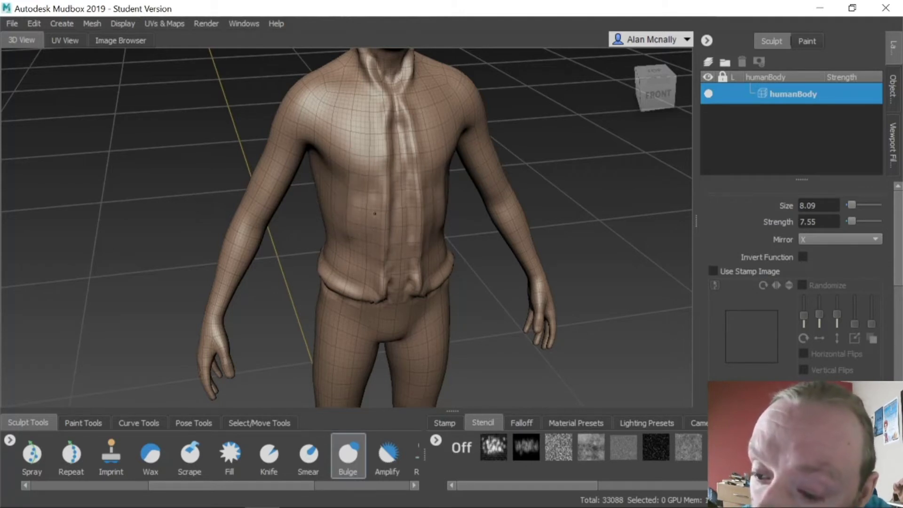
pyautogui.moveTo(373, 241); pyautogui.dragTo(359, 278)
pyautogui.moveTo(355, 228); pyautogui.dragTo(349, 211)
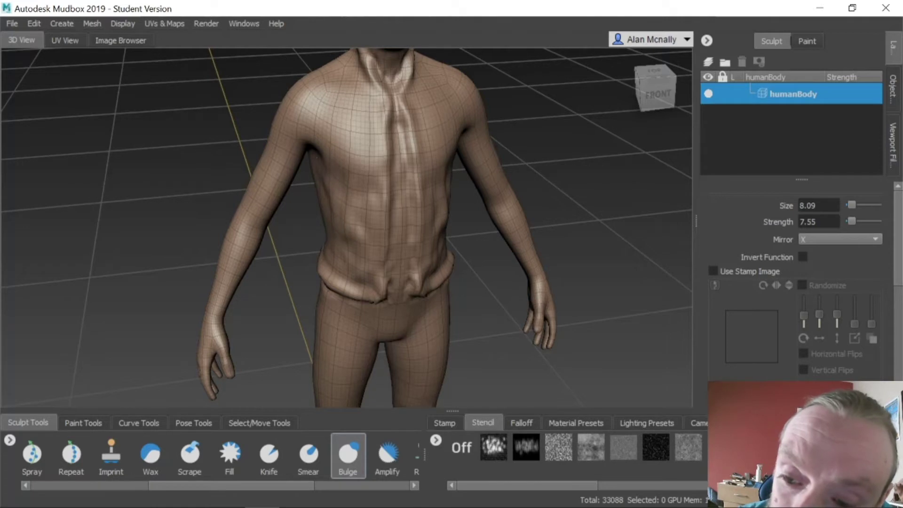
# Extend the bulged folds around the side of the jacket and up over the chest.
pyautogui.moveTo(401, 271)
pyautogui.keyDown('alt'); pyautogui.mouseDown()
pyautogui.moveTo(417, 276)
pyautogui.moveTo(402, 219)
pyautogui.mouseUp(); pyautogui.keyUp('alt')
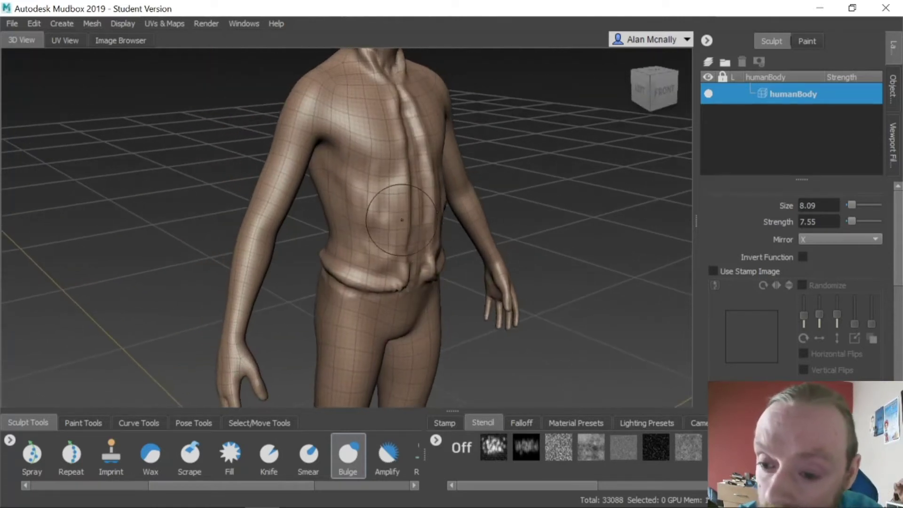
pyautogui.moveTo(350, 191); pyautogui.dragTo(344, 225)
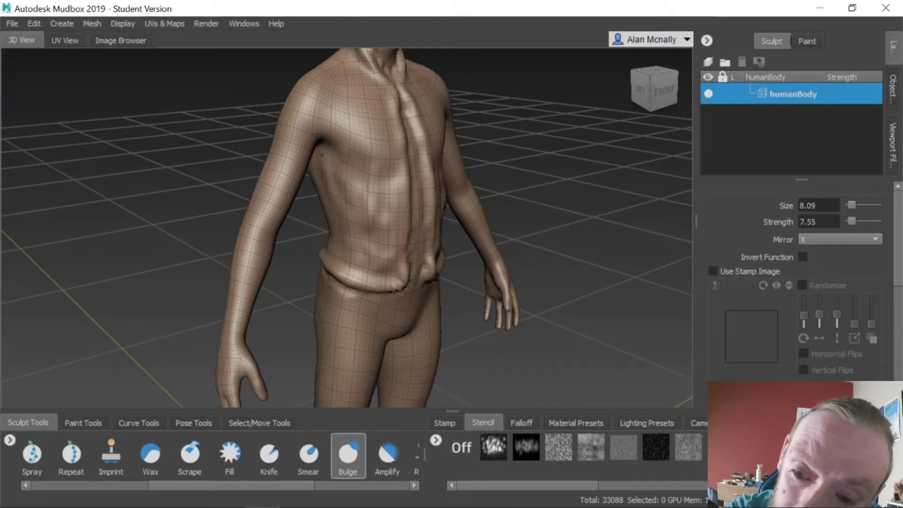
pyautogui.moveTo(339, 212)
pyautogui.mouseDown()
pyautogui.moveTo(336, 234)
pyautogui.moveTo(373, 232)
pyautogui.mouseUp()
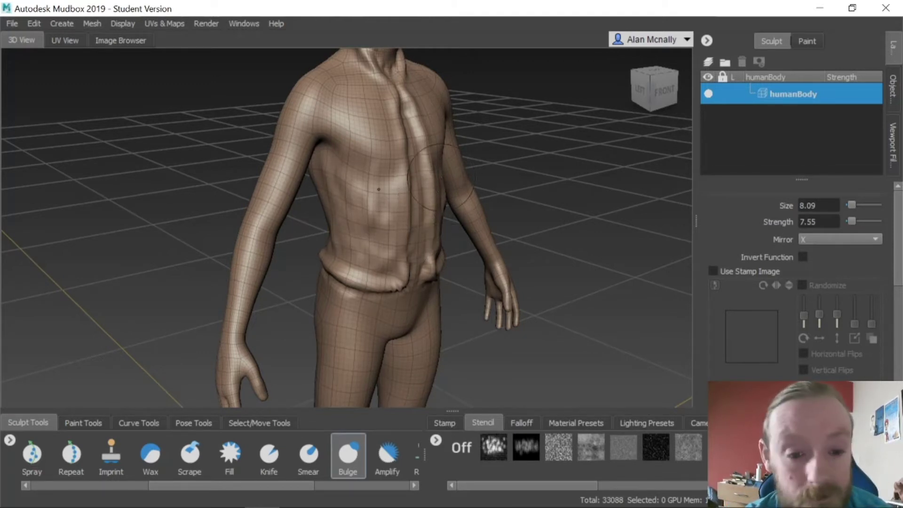
pyautogui.keyDown('alt'); pyautogui.moveTo(427, 228); pyautogui.dragTo(403, 256); pyautogui.keyUp('alt')
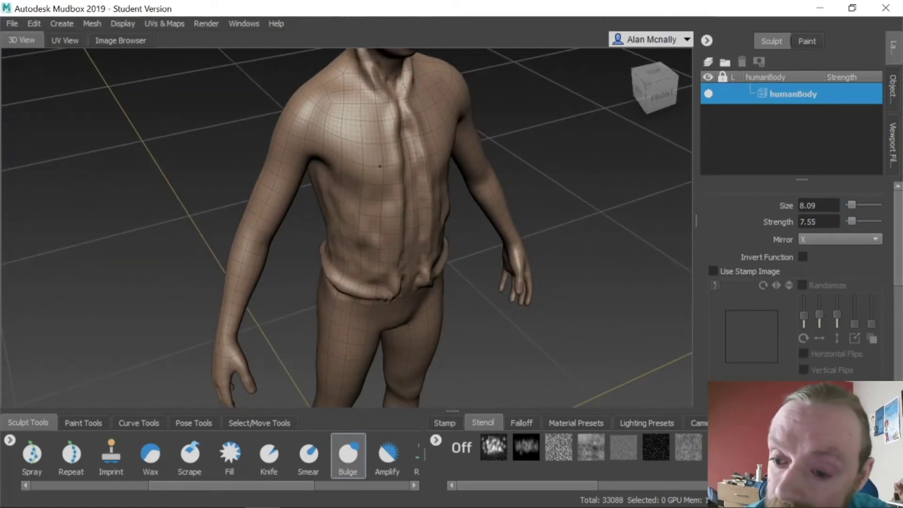
pyautogui.moveTo(376, 180); pyautogui.dragTo(376, 163)
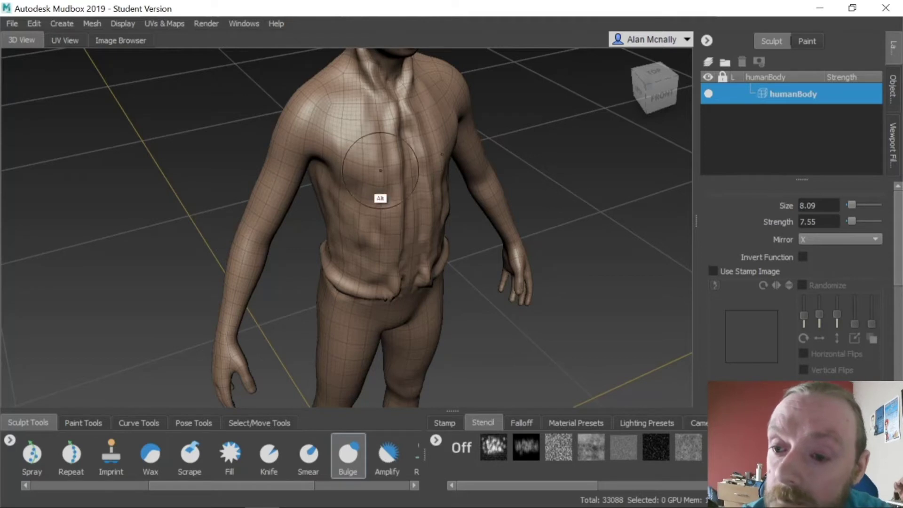
pyautogui.keyDown('alt'); pyautogui.moveTo(381, 198); pyautogui.dragTo(431, 215); pyautogui.keyUp('alt')
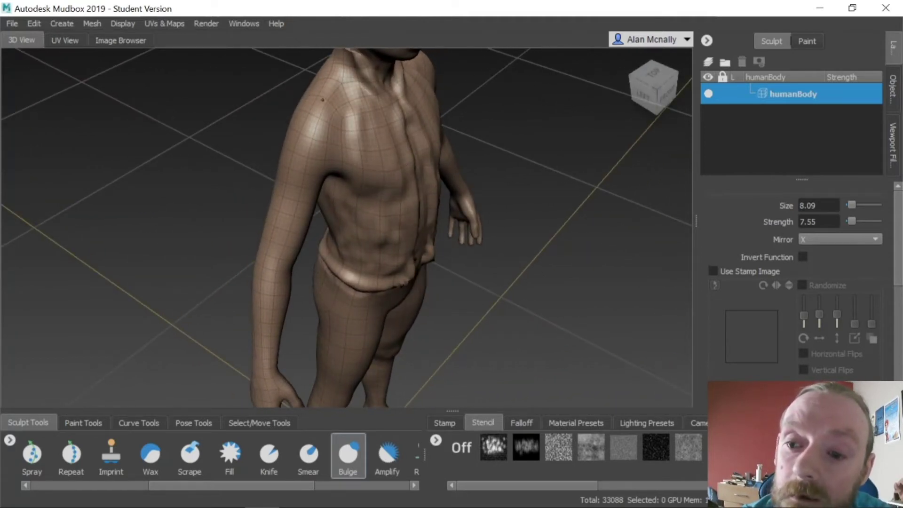
# Bulge folds across the jacket's back, from the shoulder blades down to the lower back.
pyautogui.moveTo(402, 275)
pyautogui.keyDown('alt'); pyautogui.mouseDown()
pyautogui.moveTo(356, 211)
pyautogui.moveTo(461, 260)
pyautogui.moveTo(334, 124)
pyautogui.mouseUp(); pyautogui.keyUp('alt')
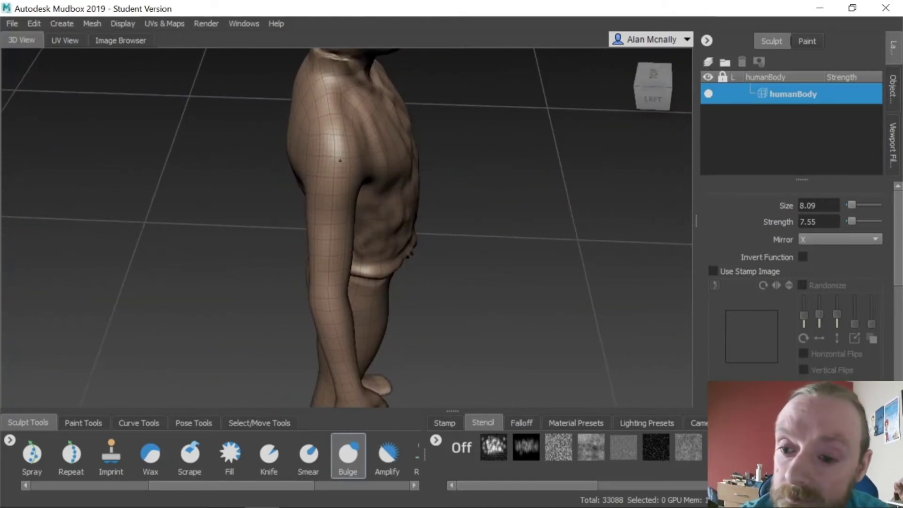
pyautogui.keyDown('alt'); pyautogui.moveTo(355, 157); pyautogui.dragTo(360, 137); pyautogui.keyUp('alt')
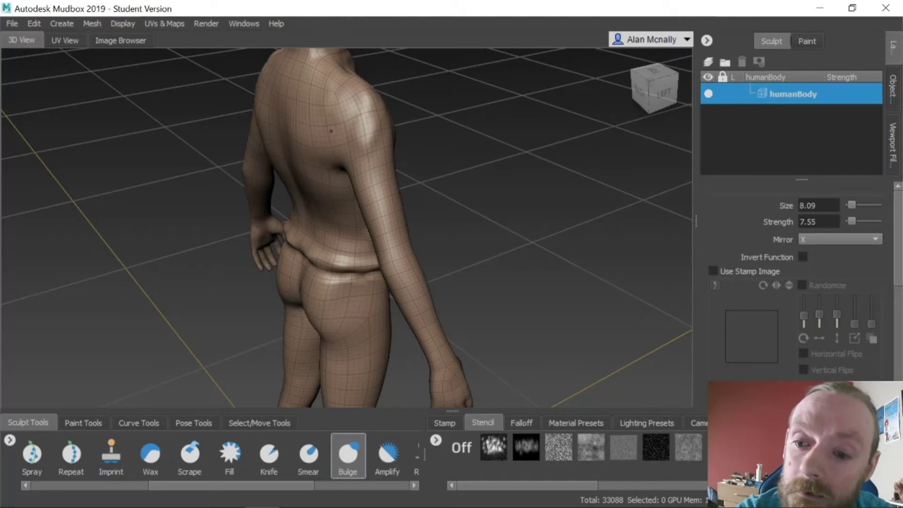
pyautogui.keyDown('alt'); pyautogui.moveTo(323, 206); pyautogui.dragTo(381, 207); pyautogui.keyUp('alt')
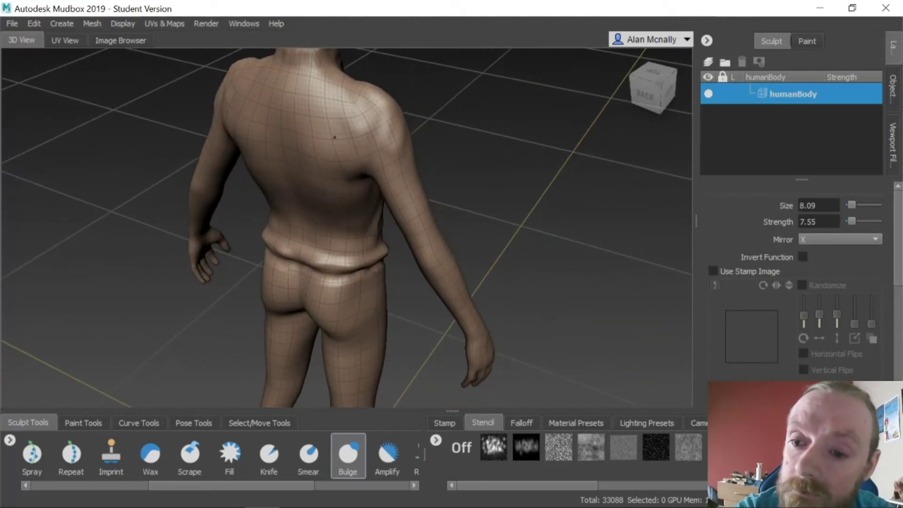
pyautogui.moveTo(330, 86); pyautogui.dragTo(310, 112)
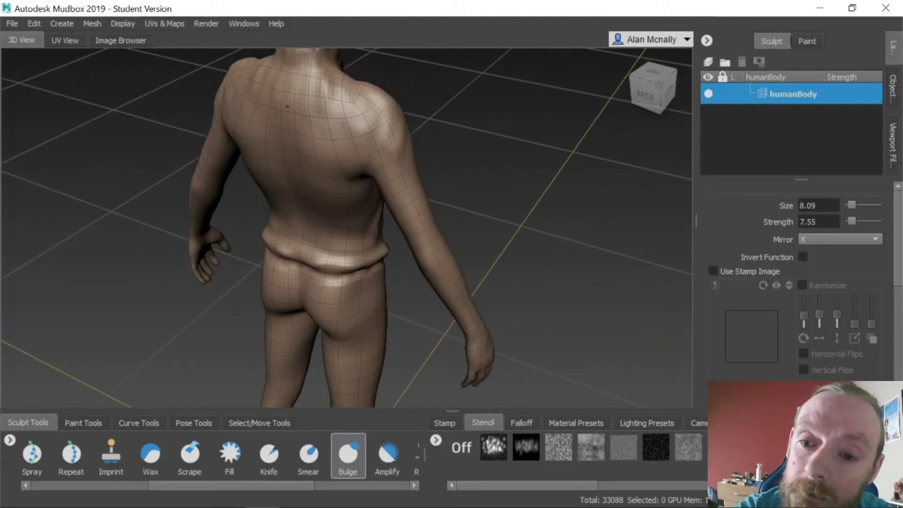
pyautogui.moveTo(272, 172)
pyautogui.mouseDown()
pyautogui.moveTo(284, 111)
pyautogui.moveTo(338, 177)
pyautogui.mouseUp()
pyautogui.keyDown('alt'); pyautogui.moveTo(283, 151); pyautogui.dragTo(296, 125); pyautogui.keyUp('alt')
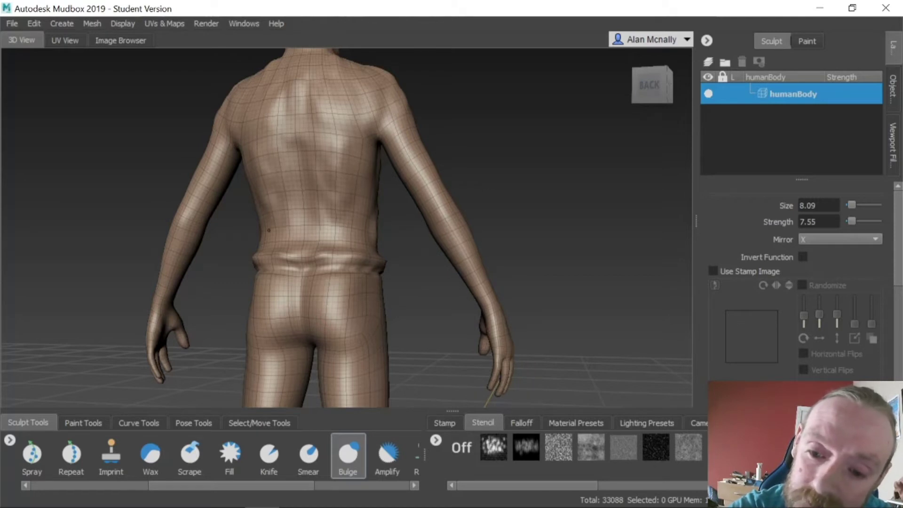
pyautogui.moveTo(299, 160); pyautogui.dragTo(306, 221)
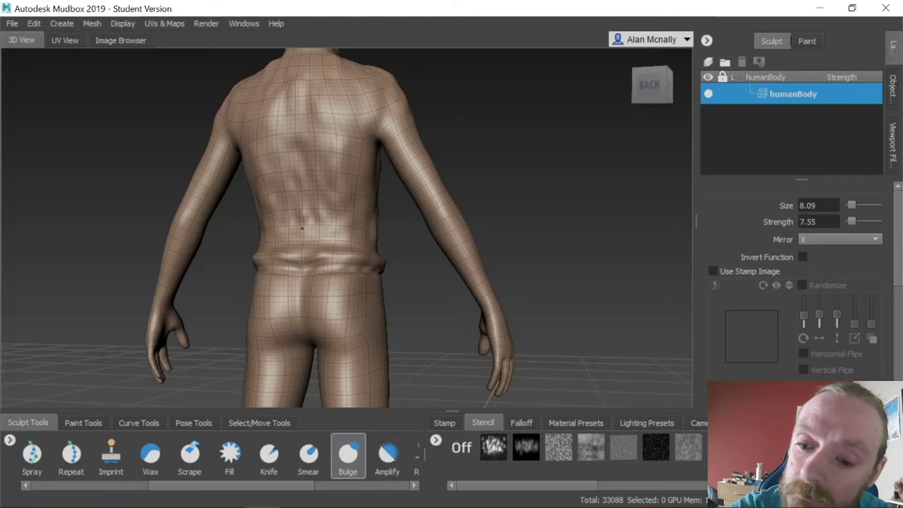
# Try a Bulge stroke down the upper arm and undo it.
pyautogui.keyDown('alt'); pyautogui.moveTo(302, 229); pyautogui.dragTo(329, 242); pyautogui.keyUp('alt')
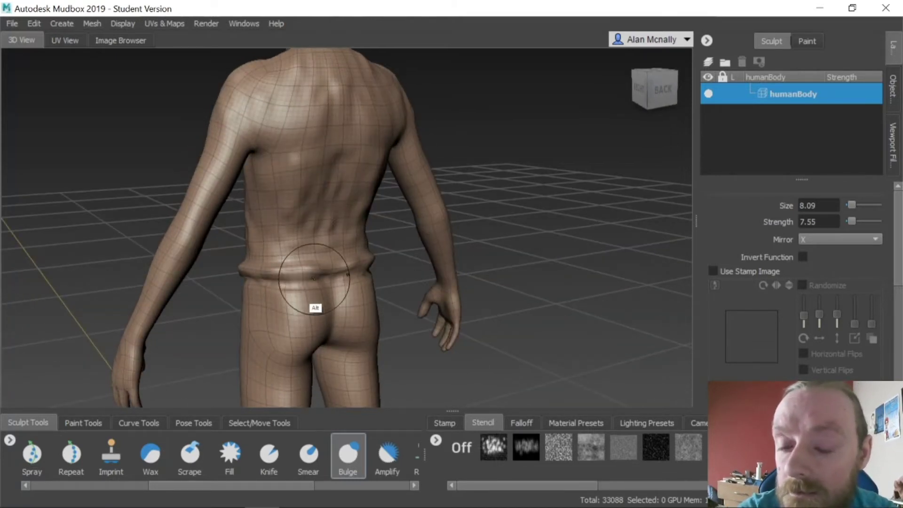
pyautogui.keyDown('alt'); pyautogui.moveTo(312, 306); pyautogui.dragTo(437, 300); pyautogui.keyUp('alt')
pyautogui.moveTo(417, 251)
pyautogui.mouseDown()
pyautogui.moveTo(414, 275)
pyautogui.moveTo(445, 282)
pyautogui.moveTo(455, 328)
pyautogui.moveTo(505, 301)
pyautogui.moveTo(498, 282)
pyautogui.mouseUp()
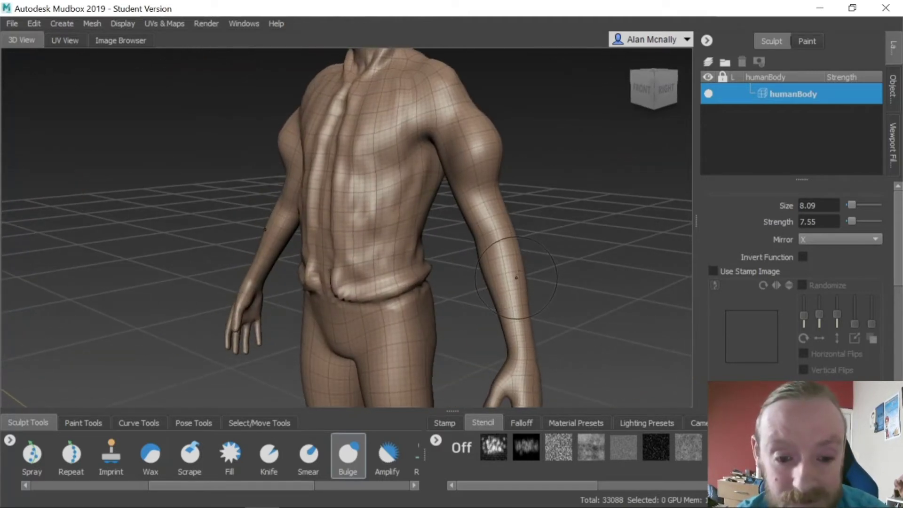
pyautogui.hotkey('ctrl', 'z')
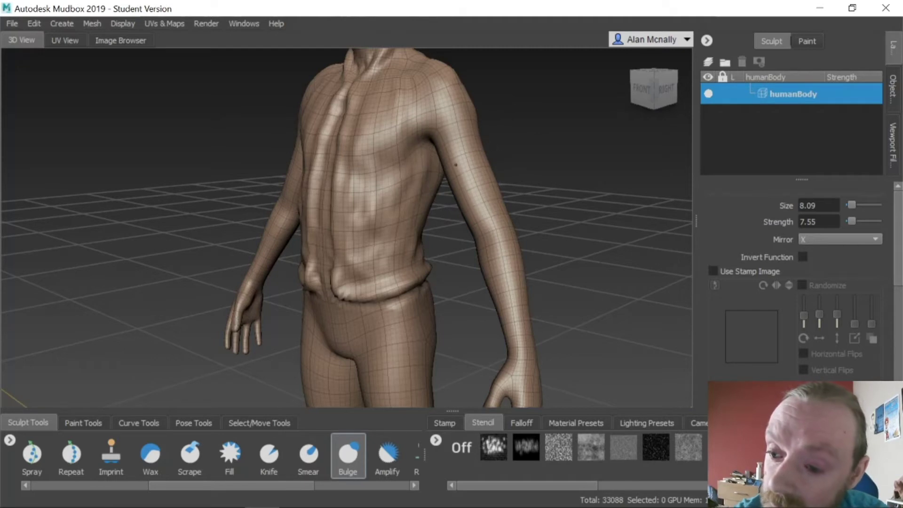
# Bulge small folds into the front of the sleeve between the upper arm and the elbow.
pyautogui.moveTo(461, 168); pyautogui.dragTo(457, 187)
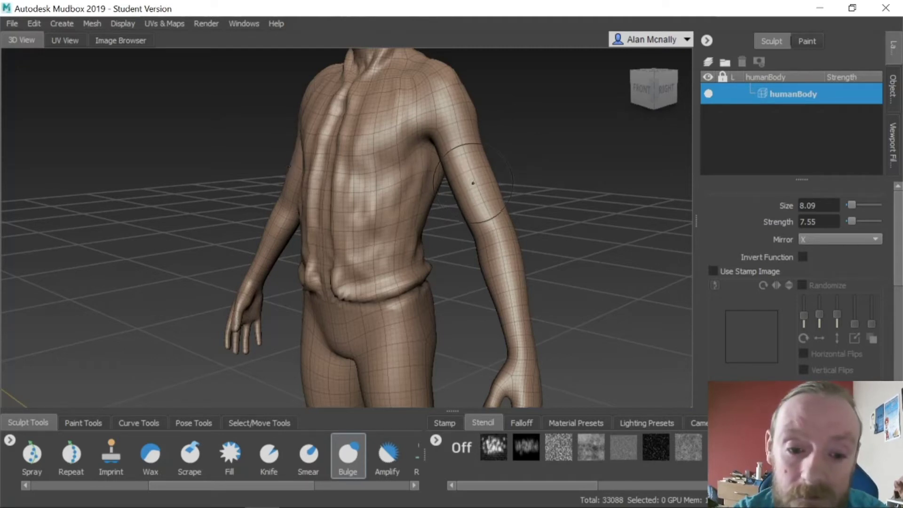
pyautogui.keyDown('alt'); pyautogui.moveTo(480, 280); pyautogui.dragTo(503, 246); pyautogui.keyUp('alt')
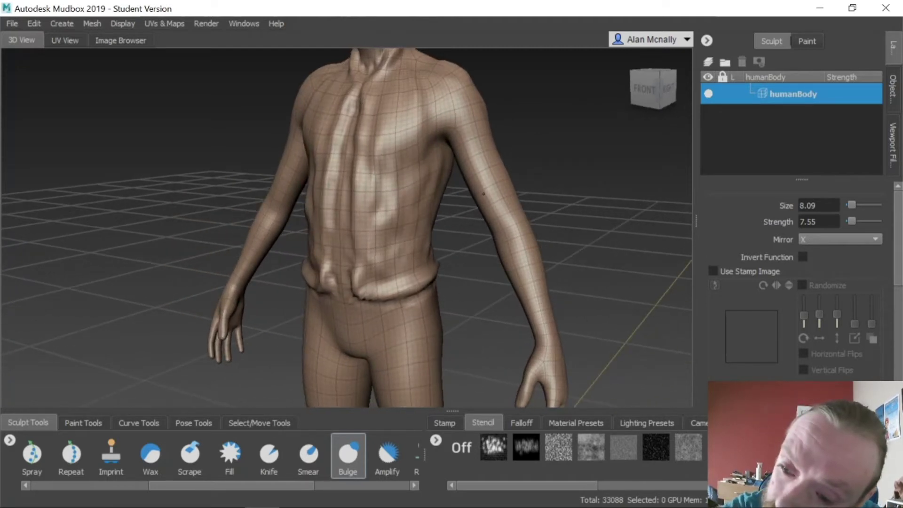
pyautogui.moveTo(481, 171)
pyautogui.mouseDown()
pyautogui.moveTo(501, 194)
pyautogui.moveTo(490, 190)
pyautogui.mouseUp()
pyautogui.keyDown('alt'); pyautogui.moveTo(492, 255); pyautogui.dragTo(529, 242); pyautogui.keyUp('alt')
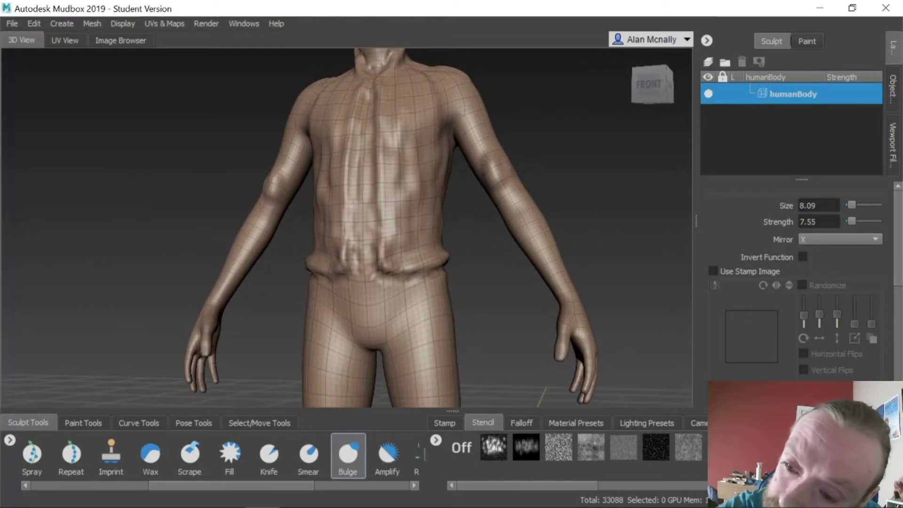
pyautogui.keyDown('alt'); pyautogui.moveTo(527, 229); pyautogui.dragTo(426, 254); pyautogui.keyUp('alt')
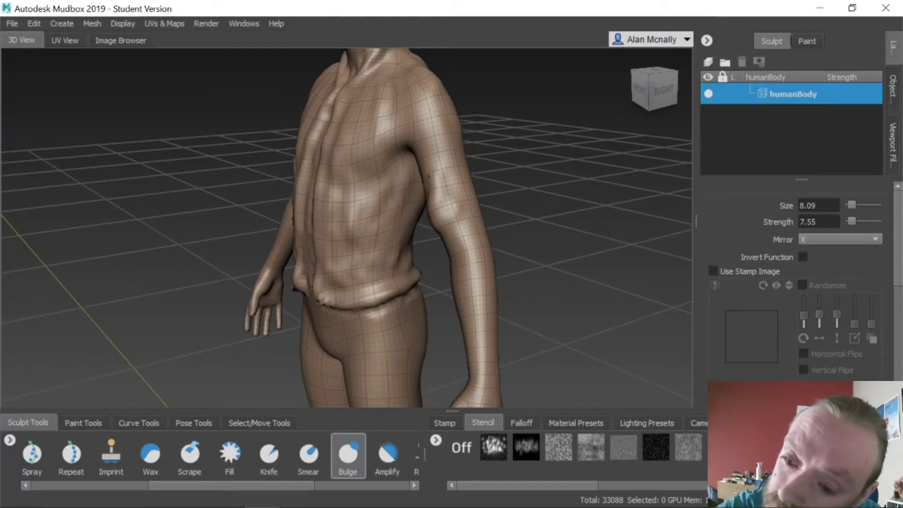
# Add more bulged folds around the outer side of the sleeve at the elbow and upper forearm.
pyautogui.moveTo(470, 221)
pyautogui.keyDown('alt'); pyautogui.mouseDown()
pyautogui.moveTo(475, 231)
pyautogui.moveTo(489, 154)
pyautogui.moveTo(486, 236)
pyautogui.moveTo(418, 235)
pyautogui.moveTo(430, 286)
pyautogui.mouseUp(); pyautogui.keyUp('alt')
pyautogui.moveTo(433, 166)
pyautogui.keyDown('alt'); pyautogui.mouseDown()
pyautogui.moveTo(433, 245)
pyautogui.moveTo(408, 264)
pyautogui.moveTo(413, 328)
pyautogui.moveTo(284, 246)
pyautogui.mouseUp(); pyautogui.keyUp('alt')
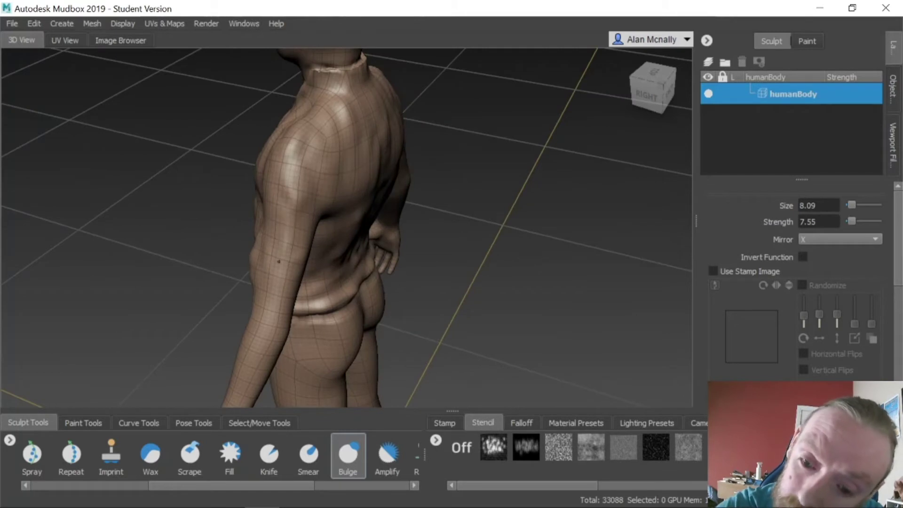
pyautogui.keyDown('alt'); pyautogui.moveTo(330, 314); pyautogui.dragTo(358, 267); pyautogui.keyUp('alt')
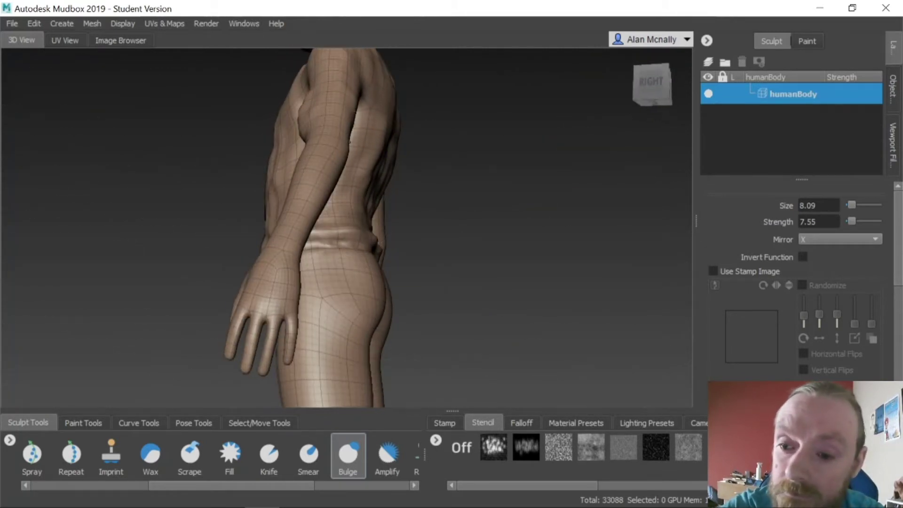
pyautogui.moveTo(352, 213)
pyautogui.keyDown('alt'); pyautogui.mouseDown()
pyautogui.moveTo(502, 220)
pyautogui.moveTo(517, 301)
pyautogui.moveTo(333, 320)
pyautogui.moveTo(354, 317)
pyautogui.moveTo(352, 235)
pyautogui.mouseUp(); pyautogui.keyUp('alt')
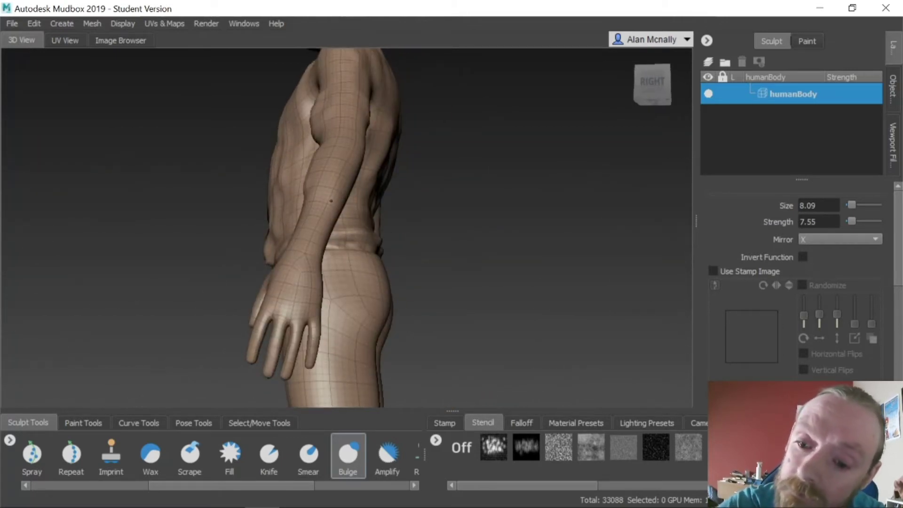
pyautogui.keyDown('alt'); pyautogui.moveTo(327, 181); pyautogui.dragTo(211, 403); pyautogui.keyUp('alt')
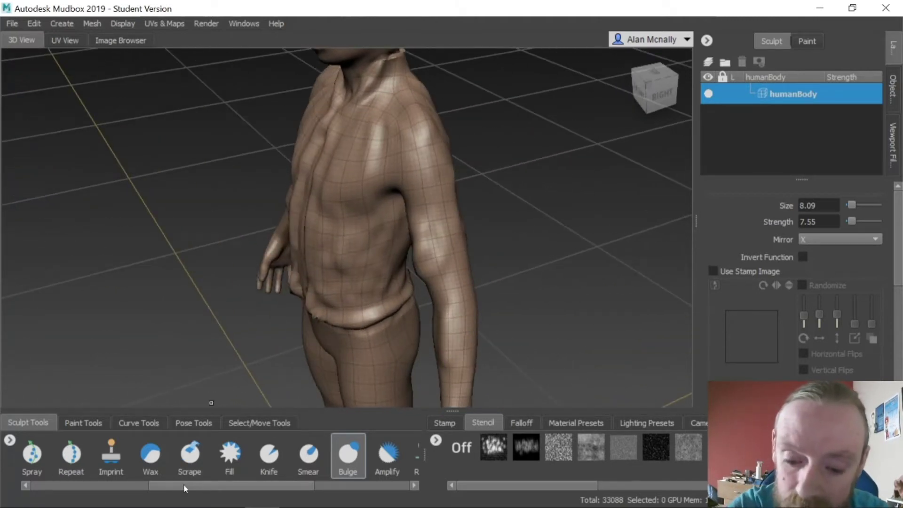
# Soften the folds on the sleeve and the jacket's front with the Smooth brush at size 8.09 and strength 27.60.
pyautogui.moveTo(184, 487); pyautogui.dragTo(66, 488)
pyautogui.click(78, 454)
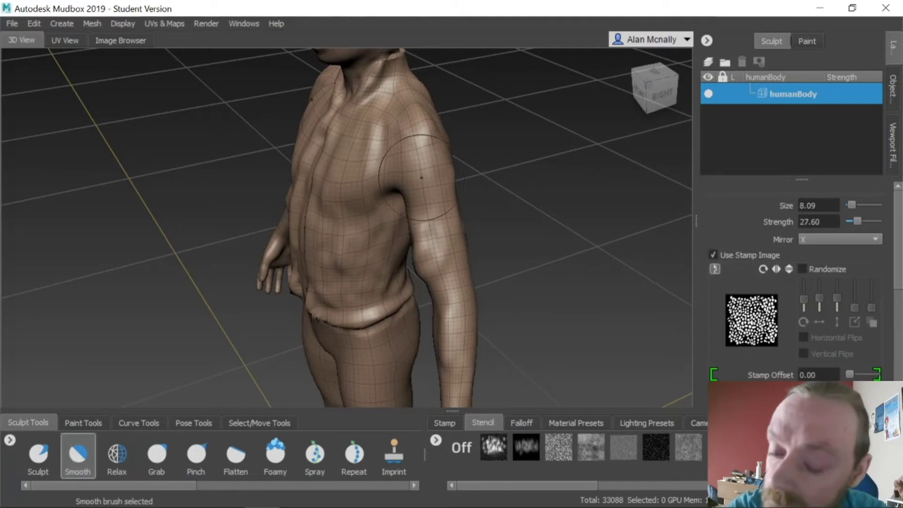
pyautogui.keyDown('alt'); pyautogui.moveTo(423, 240); pyautogui.dragTo(482, 157); pyautogui.keyUp('alt')
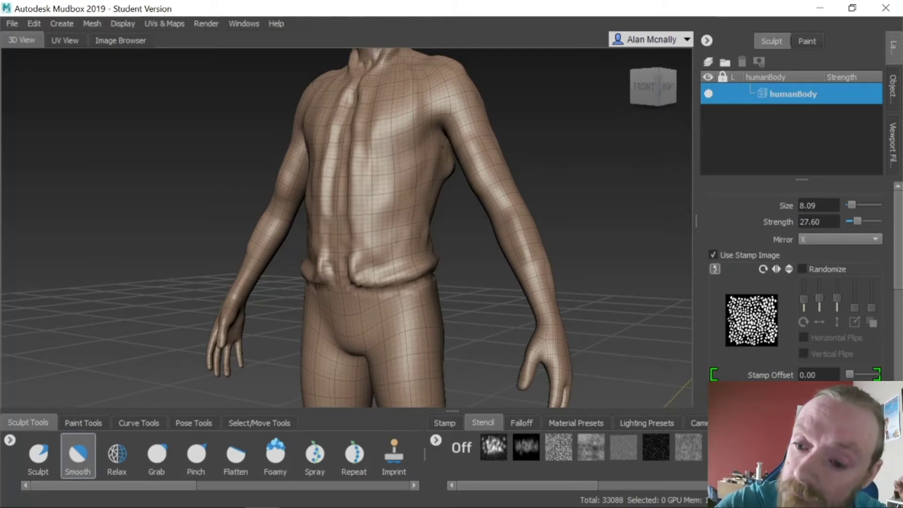
# Smooth the folds across the jacket's shoulders and back with the mirrored Smooth brush.
pyautogui.keyDown('alt'); pyautogui.moveTo(466, 247); pyautogui.dragTo(284, 211); pyautogui.keyUp('alt')
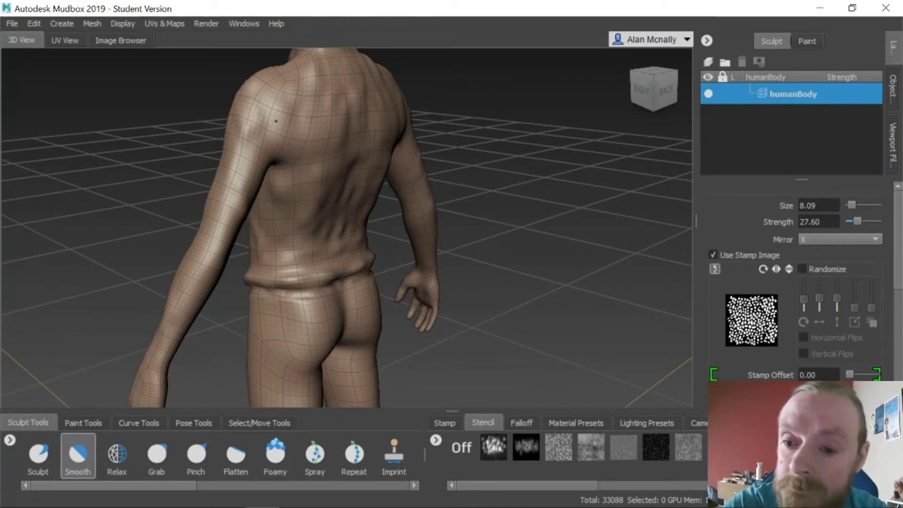
pyautogui.keyDown('alt'); pyautogui.moveTo(390, 220); pyautogui.dragTo(302, 189); pyautogui.keyUp('alt')
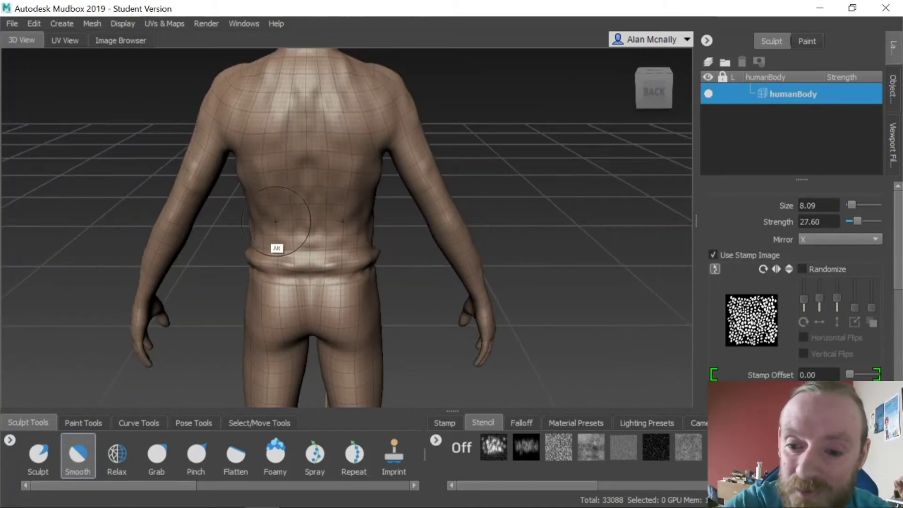
pyautogui.keyDown('alt'); pyautogui.moveTo(276, 221); pyautogui.dragTo(298, 165); pyautogui.keyUp('alt')
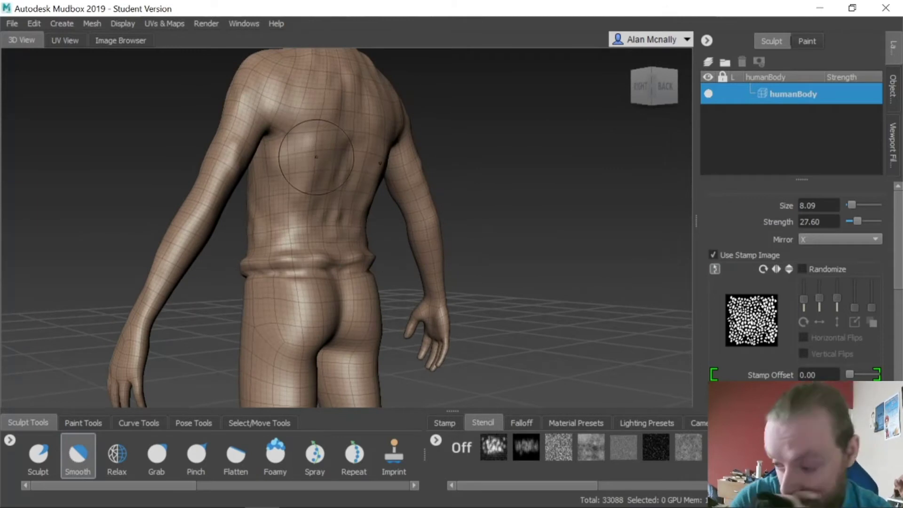
pyautogui.keyDown('alt'); pyautogui.moveTo(316, 156); pyautogui.dragTo(363, 177); pyautogui.keyUp('alt')
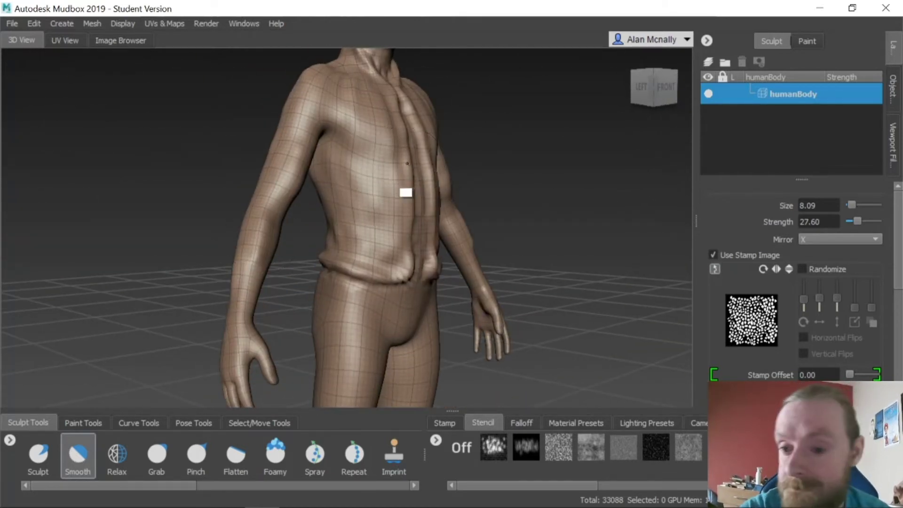
# Examine the smoothed jacket from the front, shoulders and back, and the collar edge up close.
pyautogui.keyDown('alt'); pyautogui.moveTo(403, 199); pyautogui.dragTo(378, 148); pyautogui.keyUp('alt')
pyautogui.keyDown('alt'); pyautogui.moveTo(462, 276); pyautogui.dragTo(453, 314); pyautogui.keyUp('alt')
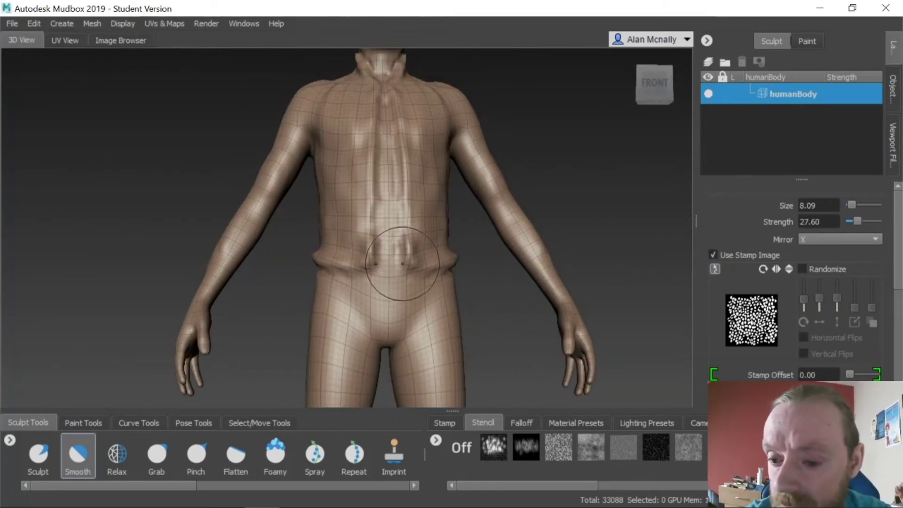
pyautogui.keyDown('alt'); pyautogui.moveTo(402, 263); pyautogui.dragTo(268, 165); pyautogui.keyUp('alt')
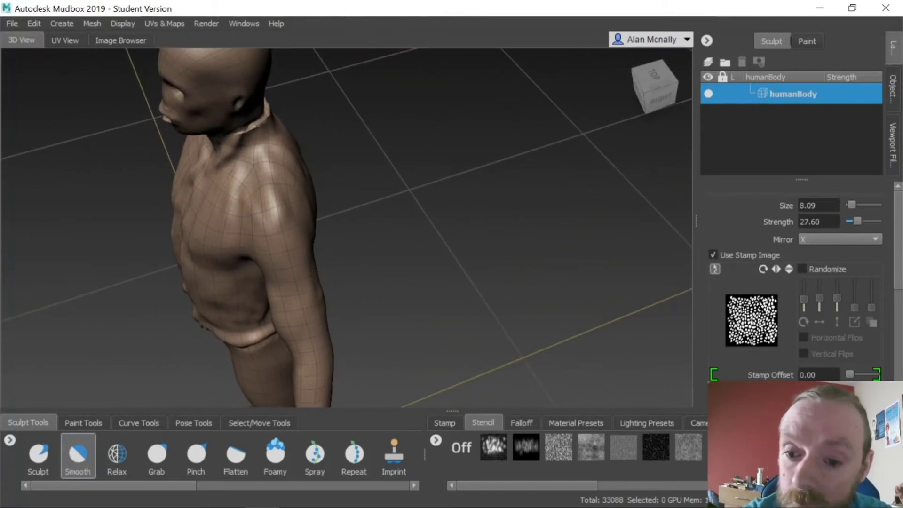
pyautogui.keyDown('alt'); pyautogui.moveTo(268, 123); pyautogui.dragTo(282, 107); pyautogui.keyUp('alt')
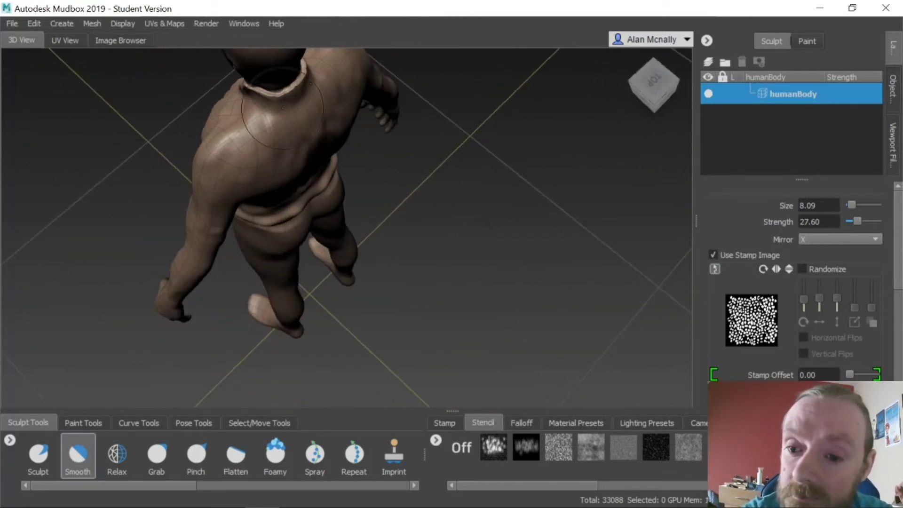
pyautogui.keyDown('alt'); pyautogui.moveTo(315, 142); pyautogui.dragTo(414, 109); pyautogui.keyUp('alt')
pyautogui.keyDown('alt'); pyautogui.moveTo(412, 81); pyautogui.dragTo(365, 150, button='middle'); pyautogui.keyUp('alt')
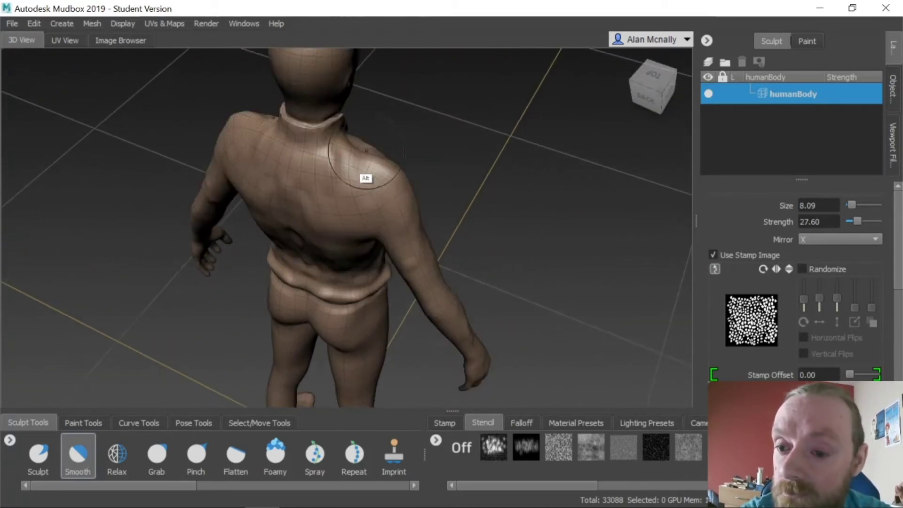
pyautogui.keyDown('alt'); pyautogui.moveTo(362, 129); pyautogui.dragTo(582, 64, button='right'); pyautogui.keyUp('alt')
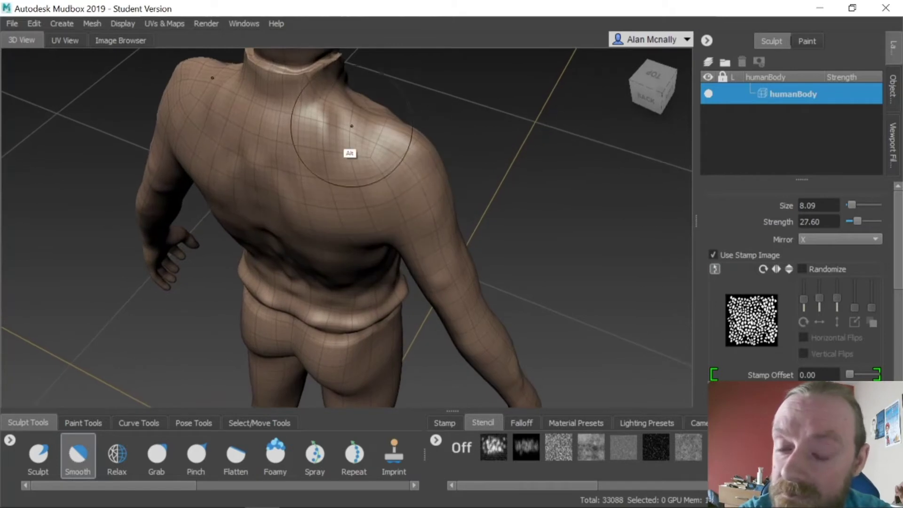
pyautogui.keyDown('alt'); pyautogui.moveTo(351, 118); pyautogui.dragTo(283, 177, button='middle'); pyautogui.keyUp('alt')
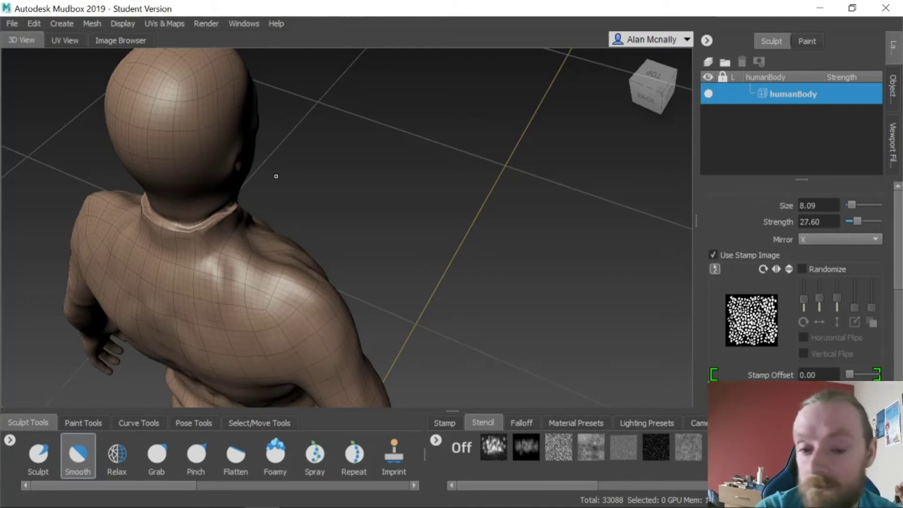
pyautogui.keyDown('alt'); pyautogui.moveTo(352, 194); pyautogui.dragTo(280, 218); pyautogui.keyUp('alt')
pyautogui.keyDown('alt'); pyautogui.moveTo(216, 242); pyautogui.dragTo(299, 219); pyautogui.keyUp('alt')
pyautogui.keyDown('alt'); pyautogui.moveTo(190, 257); pyautogui.dragTo(261, 260); pyautogui.keyUp('alt')
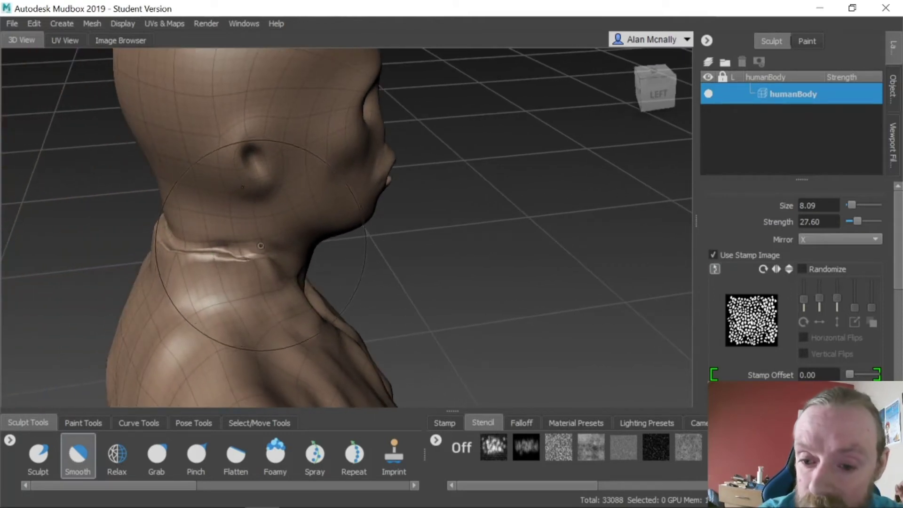
pyautogui.rightClick(241, 260)
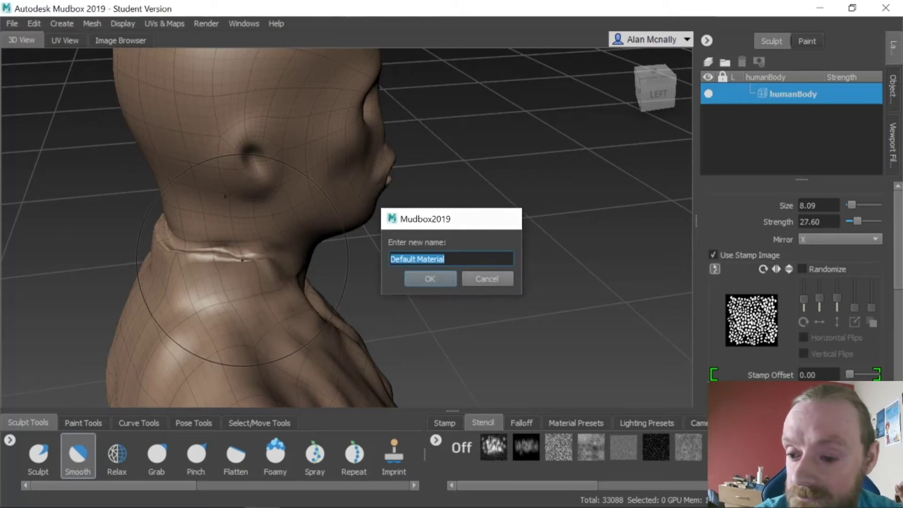
pyautogui.click(430, 278)
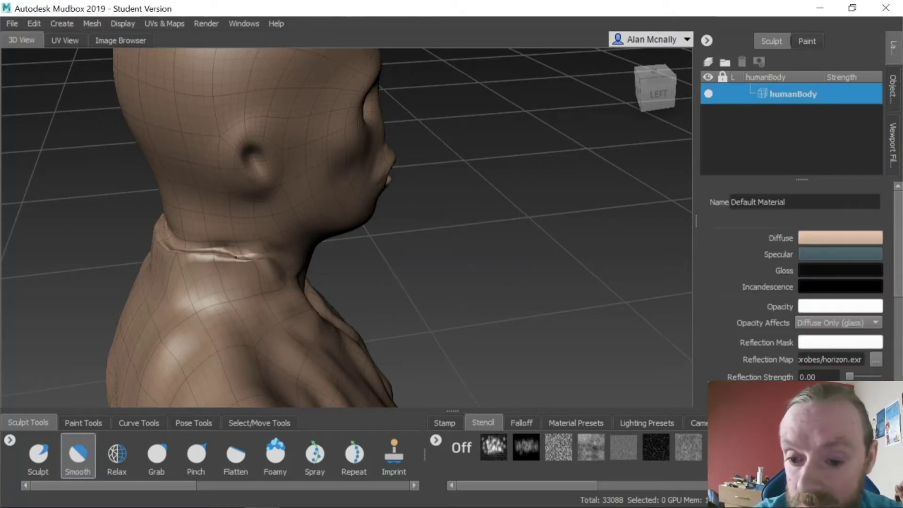
# Carve the neck inward along the inside of the raised collar with the inverted Sculpt brush at size 8.09 and strength 2.67.
pyautogui.keyDown('alt'); pyautogui.moveTo(210, 246); pyautogui.dragTo(586, 317); pyautogui.keyUp('alt')
pyautogui.moveTo(431, 283)
pyautogui.keyDown('alt'); pyautogui.mouseDown()
pyautogui.moveTo(367, 292)
pyautogui.moveTo(467, 298)
pyautogui.mouseUp(); pyautogui.keyUp('alt')
pyautogui.click(40, 453)
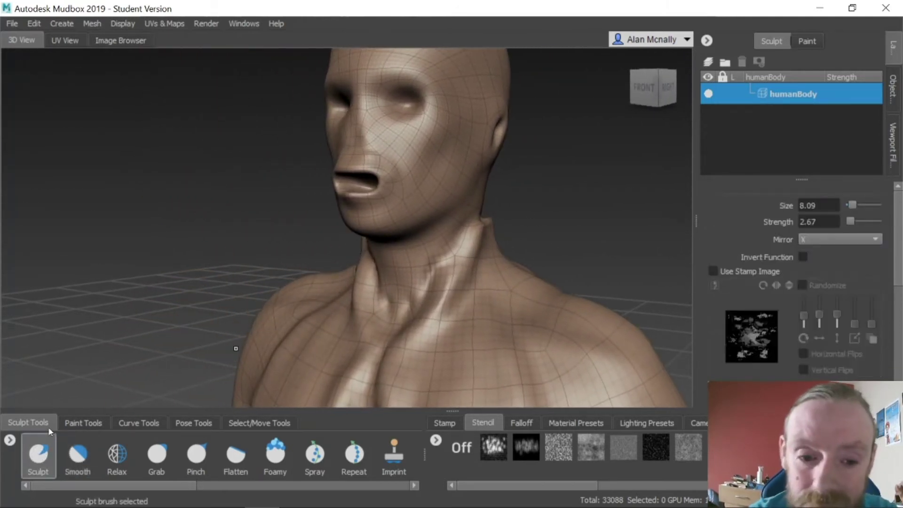
pyautogui.moveTo(463, 234)
pyautogui.keyDown('ctrl'); pyautogui.mouseDown()
pyautogui.moveTo(458, 244)
pyautogui.moveTo(469, 230)
pyautogui.moveTo(425, 277)
pyautogui.moveTo(408, 281)
pyautogui.mouseUp(); pyautogui.keyUp('ctrl')
pyautogui.keyDown('ctrl'); pyautogui.moveTo(480, 263); pyautogui.dragTo(506, 256); pyautogui.keyUp('ctrl')
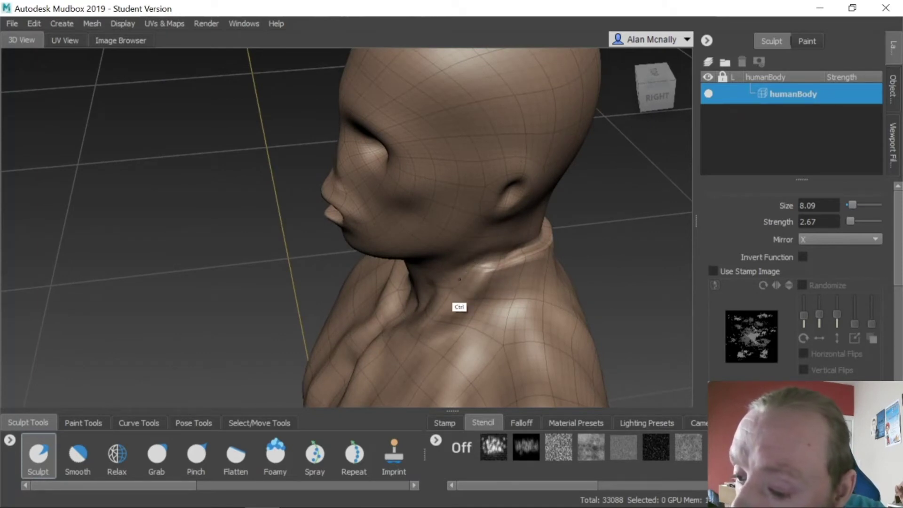
pyautogui.keyDown('ctrl'); pyautogui.moveTo(459, 279); pyautogui.dragTo(465, 277); pyautogui.keyUp('ctrl')
pyautogui.moveTo(484, 326)
pyautogui.keyDown('alt'); pyautogui.mouseDown()
pyautogui.moveTo(542, 300)
pyautogui.moveTo(557, 275)
pyautogui.mouseUp(); pyautogui.keyUp('alt')
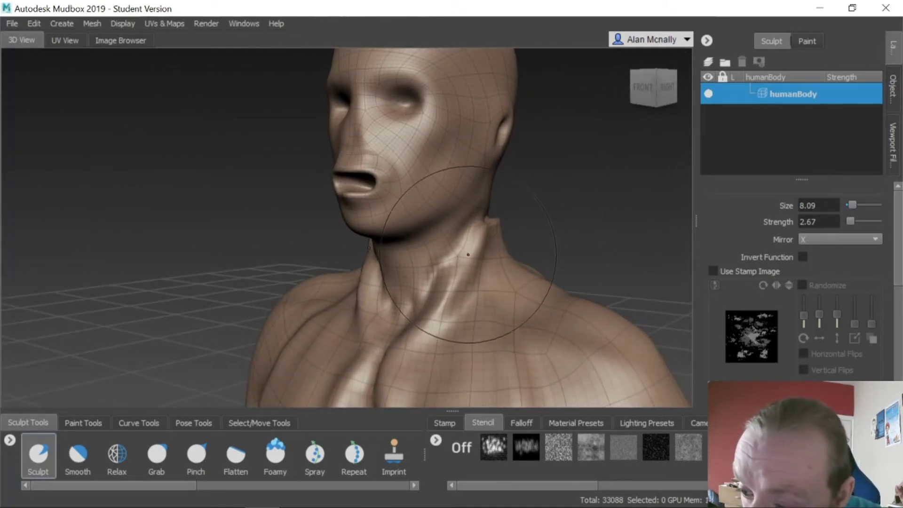
pyautogui.moveTo(467, 254)
pyautogui.keyDown('ctrl'); pyautogui.mouseDown()
pyautogui.moveTo(450, 262)
pyautogui.moveTo(463, 264)
pyautogui.moveTo(473, 239)
pyautogui.mouseUp(); pyautogui.keyUp('ctrl')
pyautogui.moveTo(496, 294)
pyautogui.keyDown('alt'); pyautogui.mouseDown()
pyautogui.moveTo(451, 300)
pyautogui.moveTo(471, 295)
pyautogui.moveTo(460, 276)
pyautogui.mouseUp(); pyautogui.keyUp('alt')
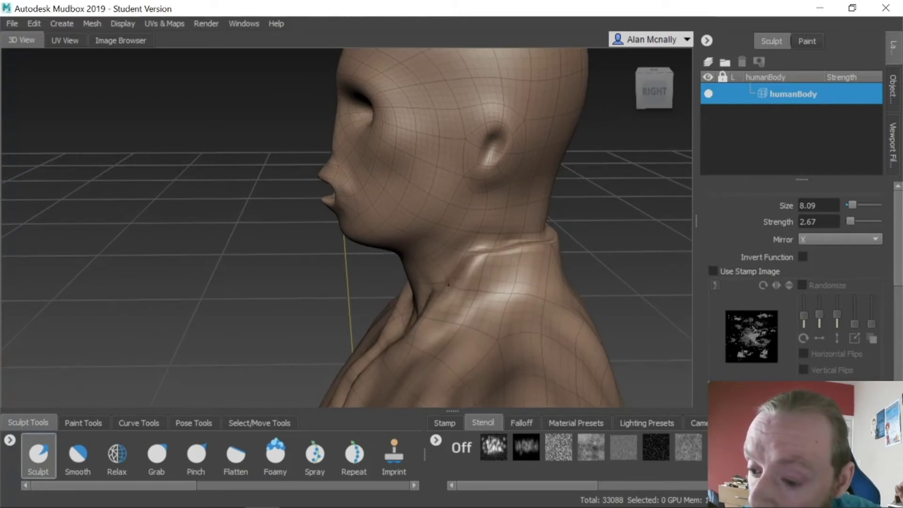
# Deepen the groove between the collar and the neck on the opposite side and toward the base of the throat.
pyautogui.moveTo(463, 269)
pyautogui.keyDown('alt'); pyautogui.mouseDown()
pyautogui.moveTo(464, 293)
pyautogui.moveTo(650, 289)
pyautogui.moveTo(523, 292)
pyautogui.moveTo(534, 322)
pyautogui.moveTo(574, 315)
pyautogui.moveTo(516, 313)
pyautogui.moveTo(616, 317)
pyautogui.mouseUp(); pyautogui.keyUp('alt')
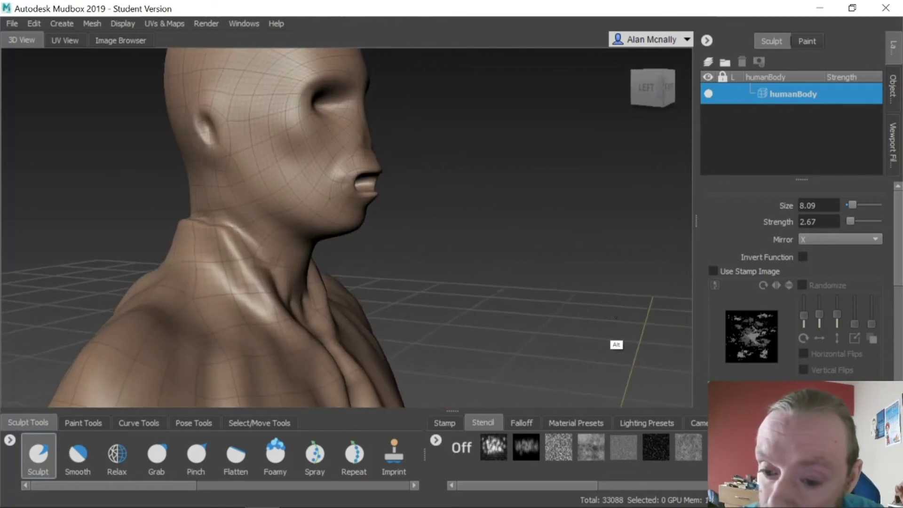
pyautogui.moveTo(250, 244)
pyautogui.keyDown('ctrl'); pyautogui.mouseDown()
pyautogui.moveTo(242, 236)
pyautogui.moveTo(248, 247)
pyautogui.mouseUp(); pyautogui.keyUp('ctrl')
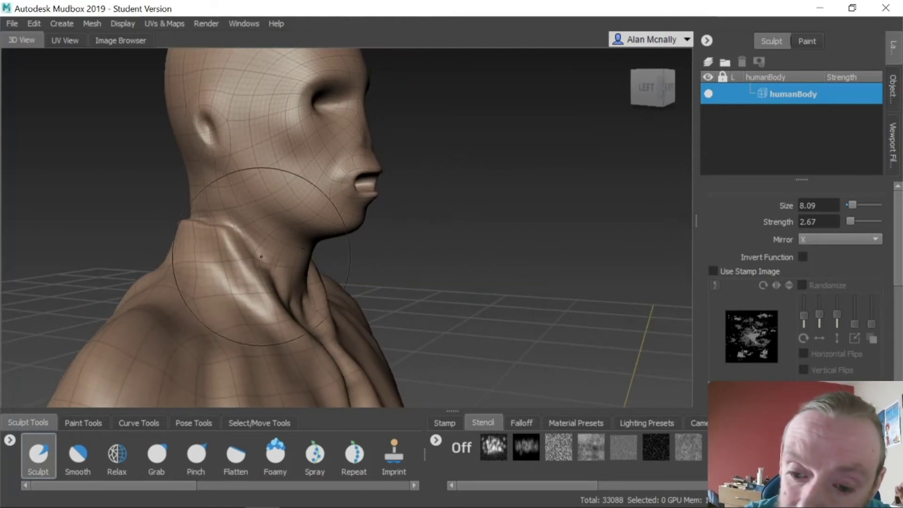
pyautogui.moveTo(294, 287)
pyautogui.keyDown('alt'); pyautogui.mouseDown()
pyautogui.moveTo(244, 296)
pyautogui.moveTo(214, 320)
pyautogui.mouseUp(); pyautogui.keyUp('alt')
pyautogui.moveTo(305, 234)
pyautogui.keyDown('ctrl'); pyautogui.mouseDown()
pyautogui.moveTo(306, 257)
pyautogui.moveTo(290, 217)
pyautogui.moveTo(293, 233)
pyautogui.mouseUp(); pyautogui.keyUp('ctrl')
pyautogui.moveTo(382, 303)
pyautogui.keyDown('alt'); pyautogui.mouseDown()
pyautogui.moveTo(391, 309)
pyautogui.moveTo(457, 284)
pyautogui.moveTo(393, 298)
pyautogui.moveTo(276, 299)
pyautogui.moveTo(405, 285)
pyautogui.mouseUp(); pyautogui.keyUp('alt')
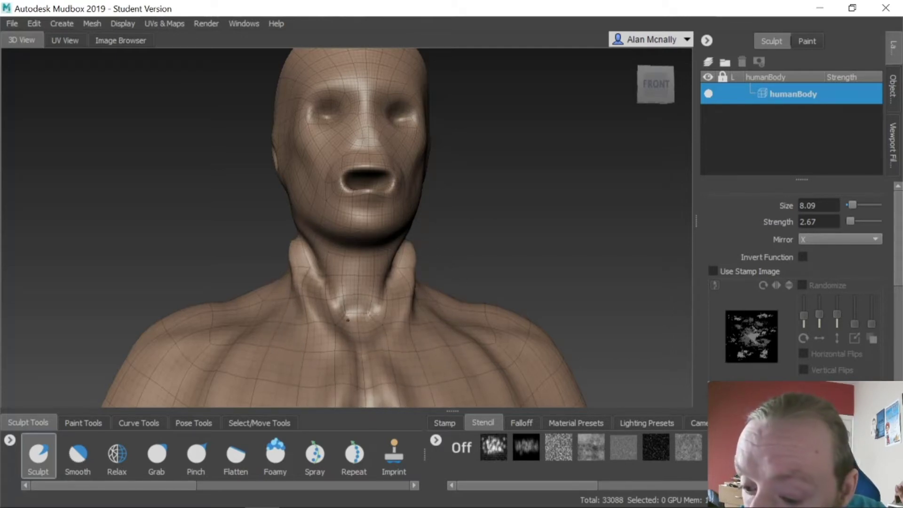
pyautogui.keyDown('alt'); pyautogui.moveTo(371, 324); pyautogui.dragTo(393, 350); pyautogui.keyUp('alt')
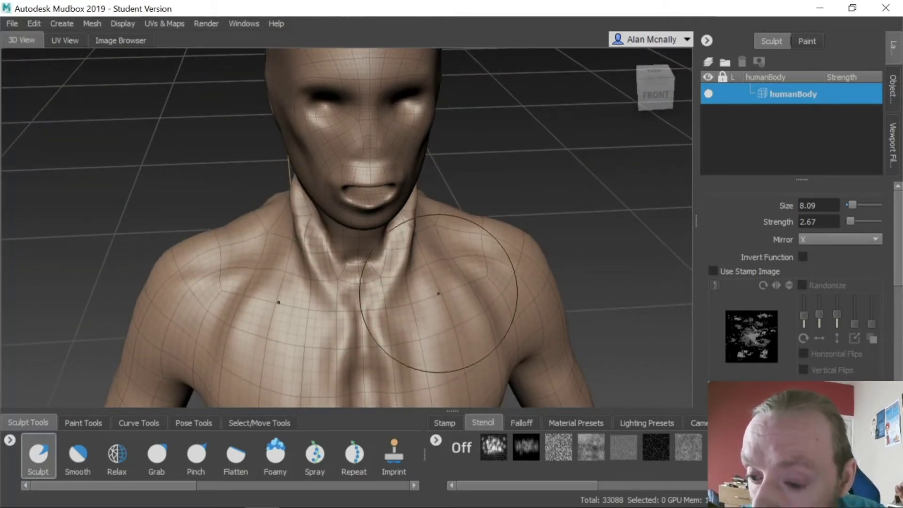
# Raise a cuff edge across the front and outer side of the wrist with the mirrored Sculpt brush at strength 2.67.
pyautogui.moveTo(435, 296)
pyautogui.keyDown('alt'); pyautogui.mouseDown()
pyautogui.moveTo(428, 323)
pyautogui.moveTo(451, 291)
pyautogui.moveTo(423, 288)
pyautogui.moveTo(435, 302)
pyautogui.moveTo(422, 302)
pyautogui.mouseUp(); pyautogui.keyUp('alt')
pyautogui.keyDown('alt'); pyautogui.moveTo(422, 302); pyautogui.dragTo(434, 280, button='middle'); pyautogui.keyUp('alt')
pyautogui.keyDown('alt'); pyautogui.moveTo(446, 273); pyautogui.dragTo(160, 301, button='right'); pyautogui.keyUp('alt')
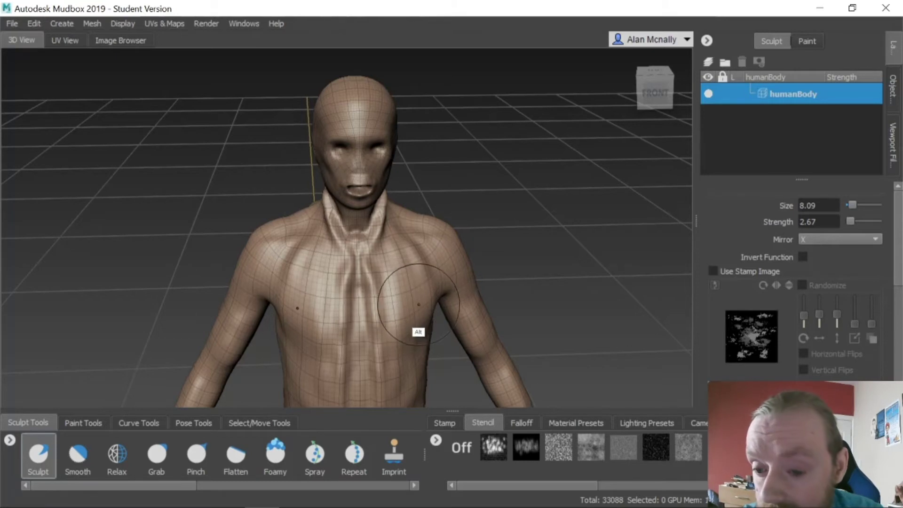
pyautogui.keyDown('alt'); pyautogui.moveTo(427, 291); pyautogui.dragTo(740, 186, button='right'); pyautogui.keyUp('alt')
pyautogui.keyDown('alt'); pyautogui.moveTo(224, 281); pyautogui.dragTo(387, 250, button='right'); pyautogui.keyUp('alt')
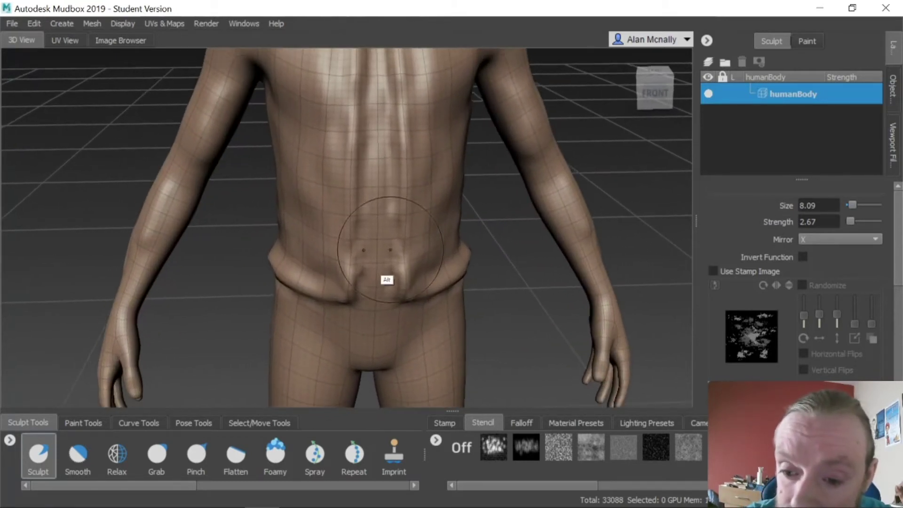
pyautogui.keyDown('alt'); pyautogui.moveTo(286, 296); pyautogui.dragTo(486, 265, button='middle'); pyautogui.keyUp('alt')
pyautogui.keyDown('alt'); pyautogui.moveTo(470, 254); pyautogui.dragTo(468, 258, button='right'); pyautogui.keyUp('alt')
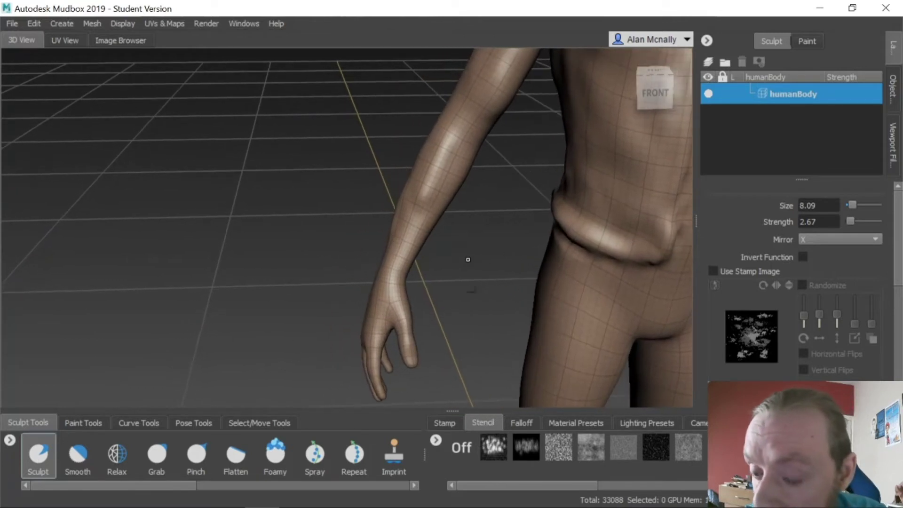
pyautogui.keyDown('alt'); pyautogui.moveTo(468, 258); pyautogui.dragTo(564, 256); pyautogui.keyUp('alt')
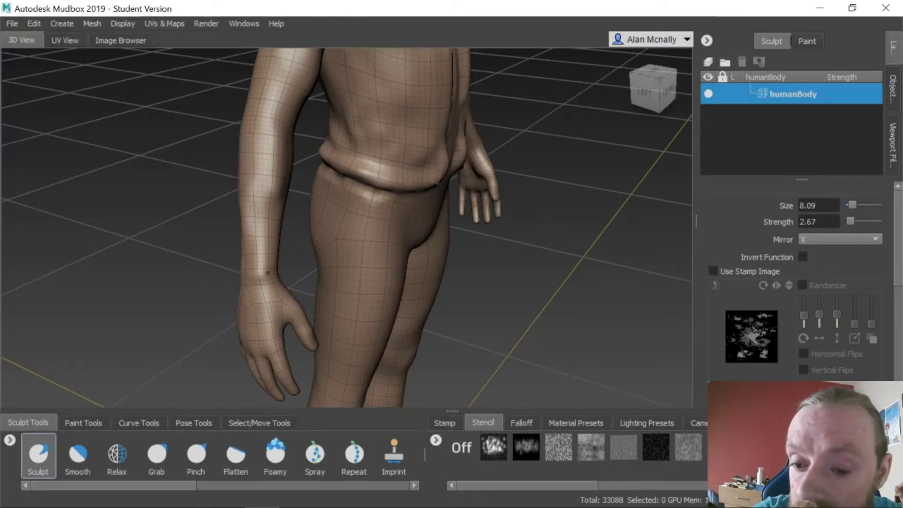
pyautogui.keyDown('alt'); pyautogui.moveTo(276, 280); pyautogui.dragTo(228, 273); pyautogui.keyUp('alt')
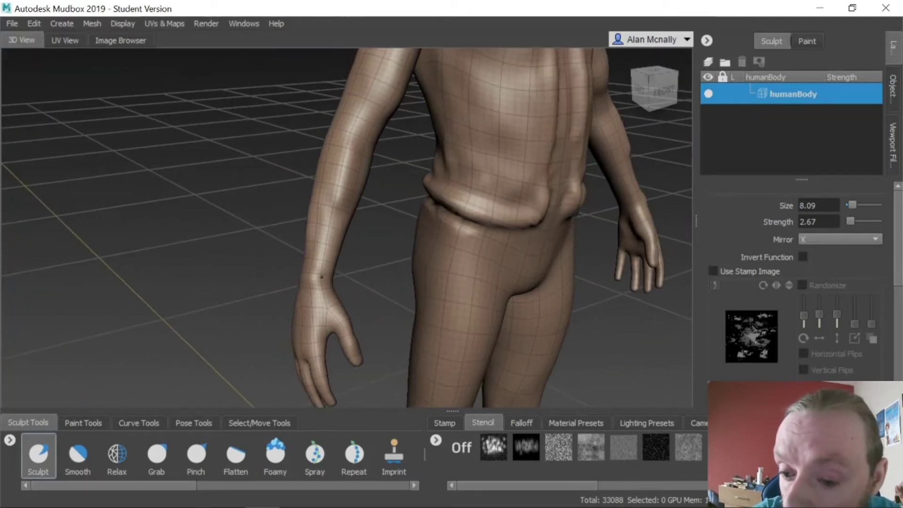
pyautogui.keyDown('alt'); pyautogui.moveTo(330, 289); pyautogui.dragTo(303, 290); pyautogui.keyUp('alt')
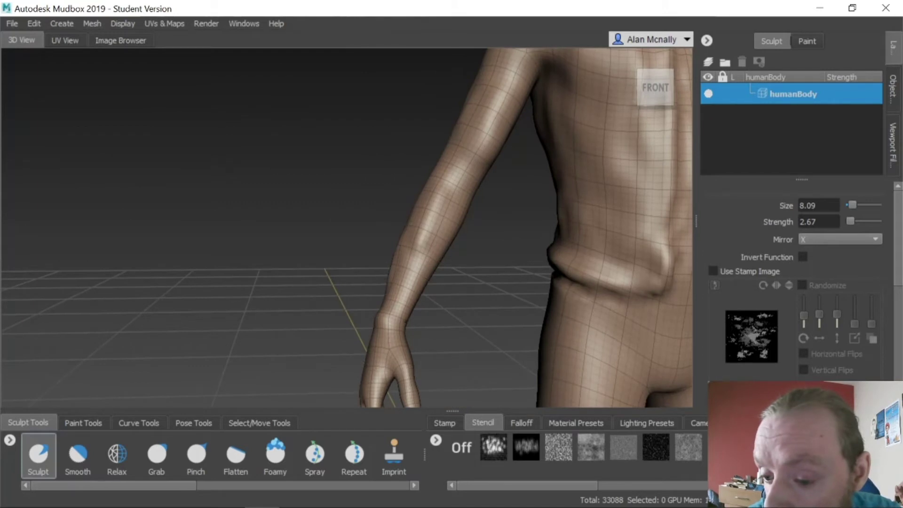
# Continue the raised cuff around the inner side and back of the wrist, and soften it with the Smooth brush at strength 27.60.
pyautogui.keyDown('alt'); pyautogui.moveTo(418, 334); pyautogui.dragTo(335, 320); pyautogui.keyUp('alt')
pyautogui.keyDown('alt'); pyautogui.moveTo(520, 324); pyautogui.dragTo(360, 220, button='middle'); pyautogui.keyUp('alt')
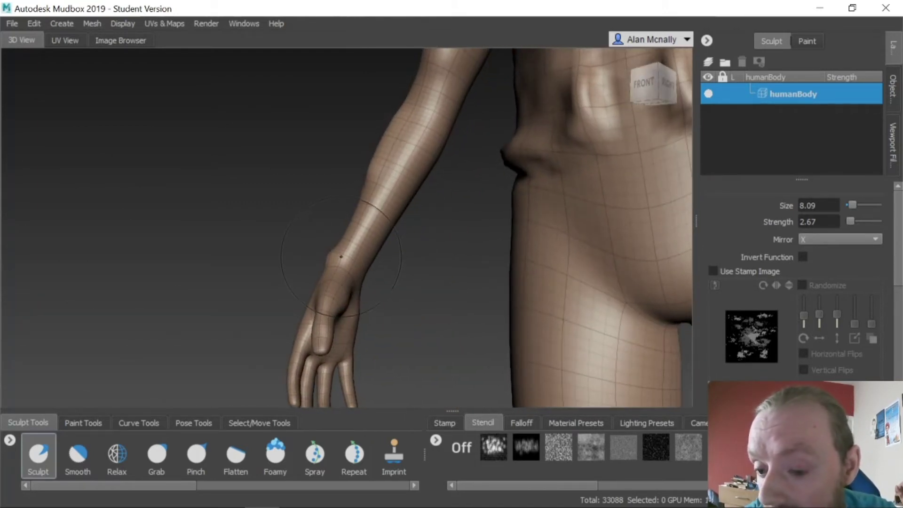
pyautogui.keyDown('alt'); pyautogui.moveTo(359, 267); pyautogui.dragTo(469, 262); pyautogui.keyUp('alt')
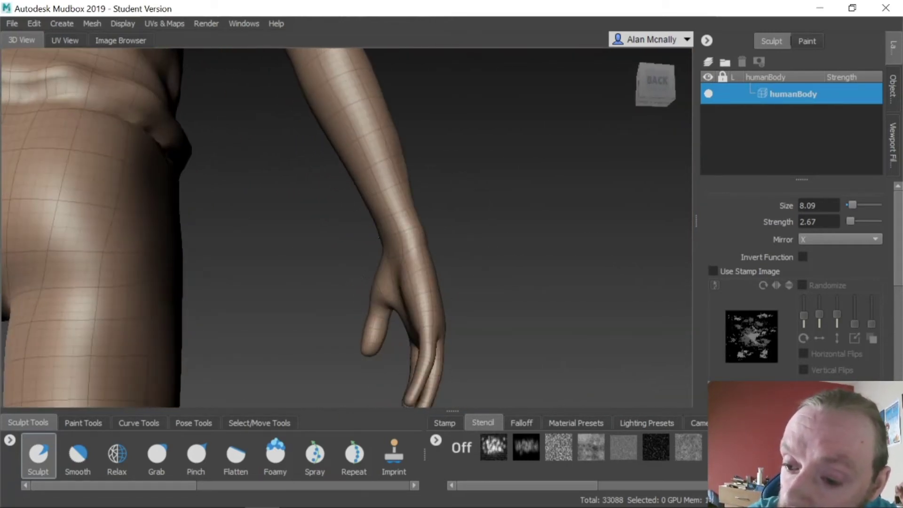
pyautogui.moveTo(424, 243)
pyautogui.keyDown('alt'); pyautogui.mouseDown()
pyautogui.moveTo(438, 235)
pyautogui.moveTo(409, 284)
pyautogui.moveTo(378, 243)
pyautogui.moveTo(355, 270)
pyautogui.moveTo(282, 262)
pyautogui.moveTo(193, 294)
pyautogui.moveTo(349, 288)
pyautogui.moveTo(240, 267)
pyautogui.moveTo(154, 270)
pyautogui.mouseUp(); pyautogui.keyUp('alt')
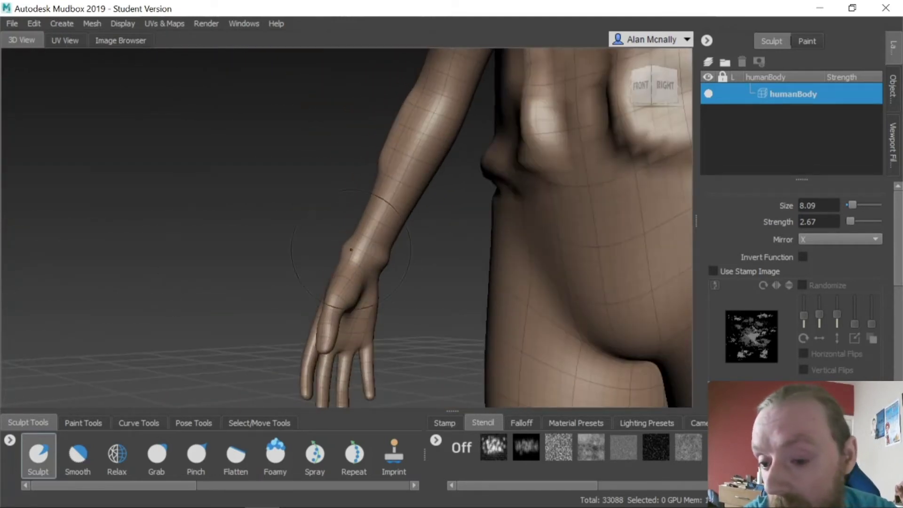
pyautogui.click(77, 454)
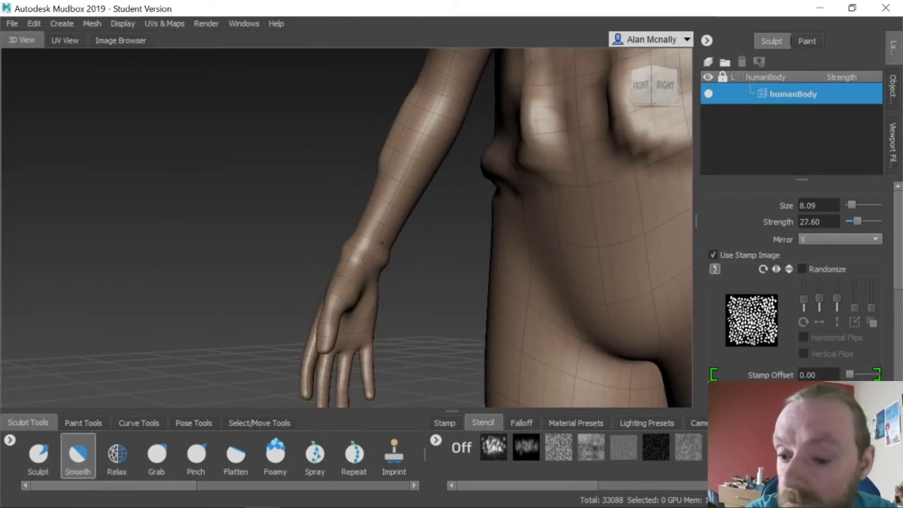
pyautogui.keyDown('alt'); pyautogui.moveTo(356, 277); pyautogui.dragTo(513, 312); pyautogui.keyUp('alt')
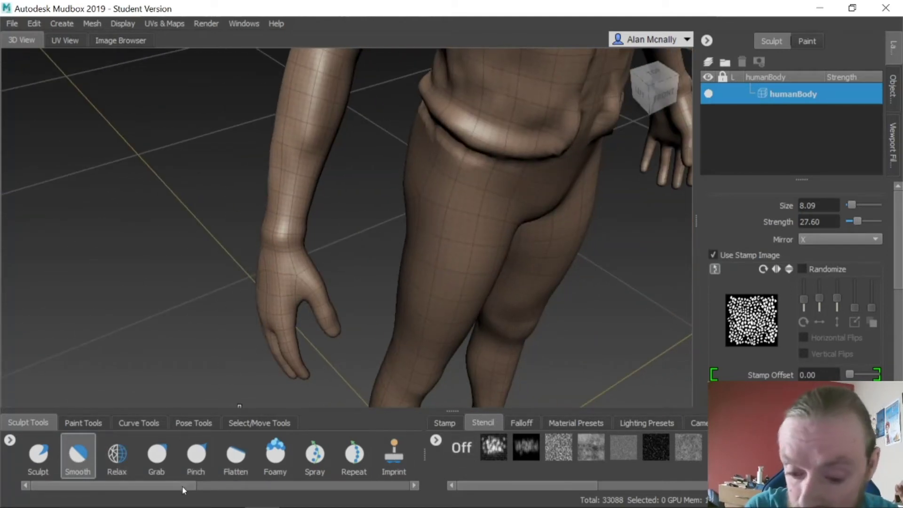
# Swell the cuff and the lower sleeve just above the wrist with the mirrored Bulge brush at size 8.09 and strength 7.55.
pyautogui.moveTo(178, 484); pyautogui.dragTo(269, 481)
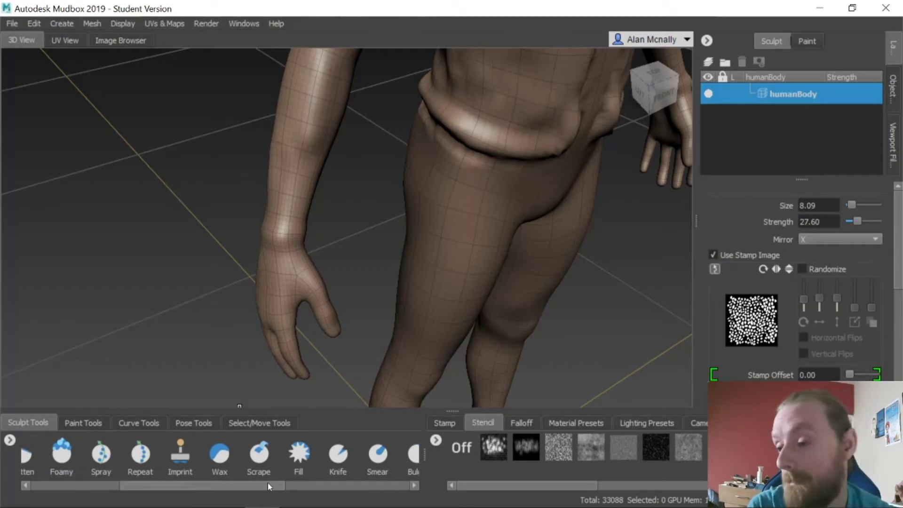
pyautogui.moveTo(269, 486); pyautogui.dragTo(289, 482)
pyautogui.click(366, 452)
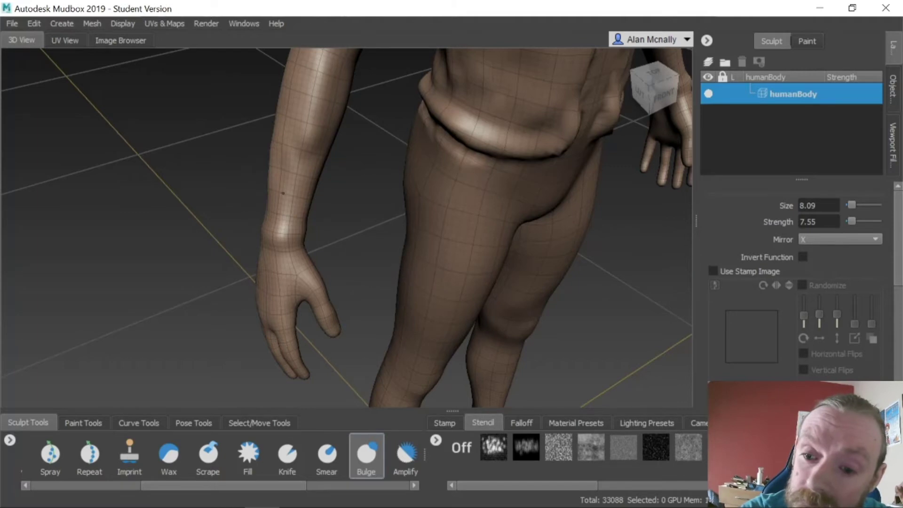
pyautogui.keyDown('alt'); pyautogui.moveTo(282, 193); pyautogui.dragTo(364, 213); pyautogui.keyUp('alt')
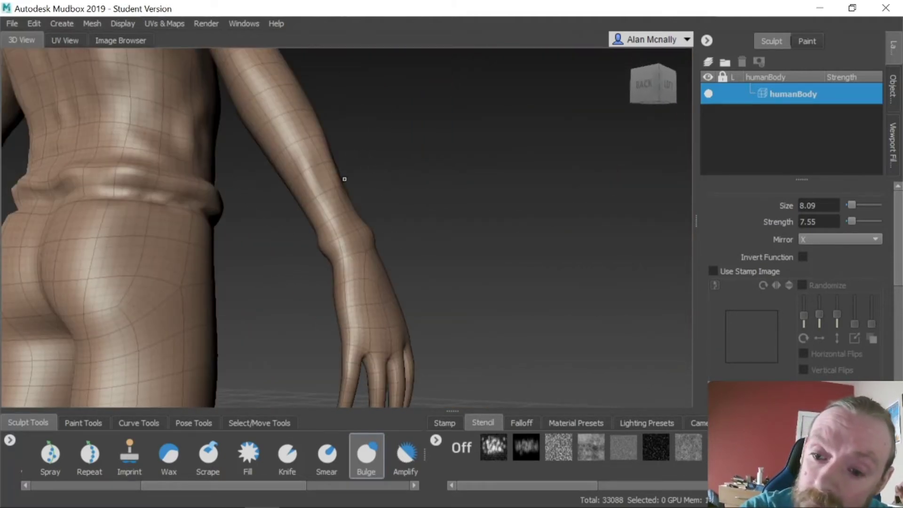
pyautogui.keyDown('alt'); pyautogui.moveTo(344, 179); pyautogui.dragTo(244, 267); pyautogui.keyUp('alt')
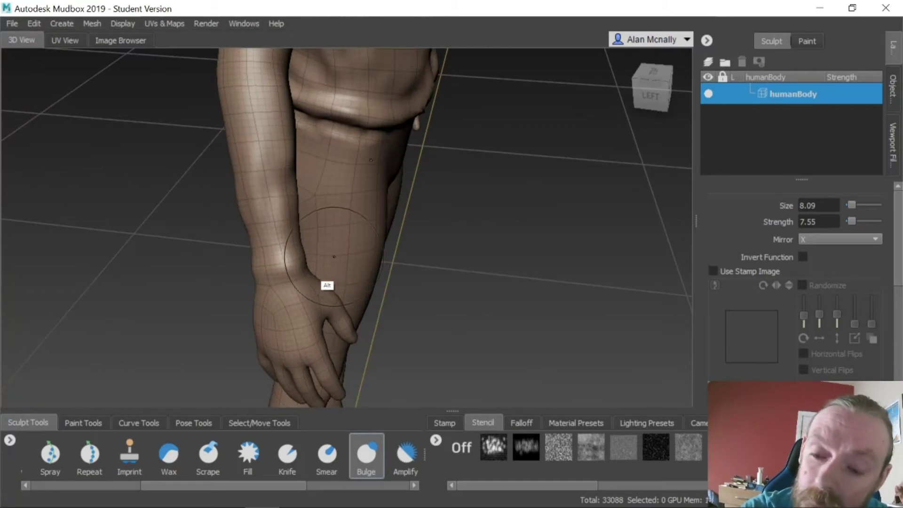
pyautogui.keyDown('alt'); pyautogui.moveTo(323, 284); pyautogui.dragTo(240, 252); pyautogui.keyUp('alt')
pyautogui.keyDown('alt'); pyautogui.moveTo(322, 286); pyautogui.dragTo(497, 284); pyautogui.keyUp('alt')
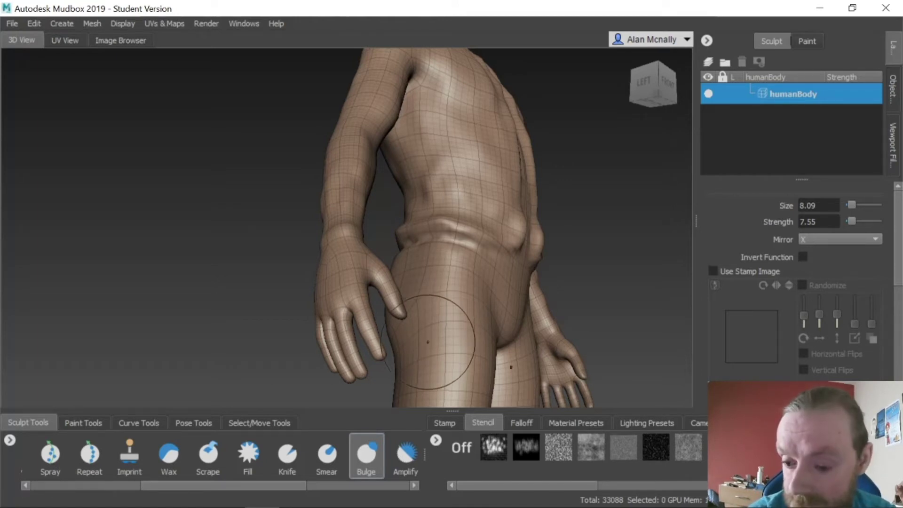
pyautogui.moveTo(439, 333)
pyautogui.keyDown('alt'); pyautogui.mouseDown()
pyautogui.moveTo(387, 338)
pyautogui.moveTo(422, 352)
pyautogui.moveTo(462, 347)
pyautogui.moveTo(440, 350)
pyautogui.moveTo(433, 329)
pyautogui.mouseUp(); pyautogui.keyUp('alt')
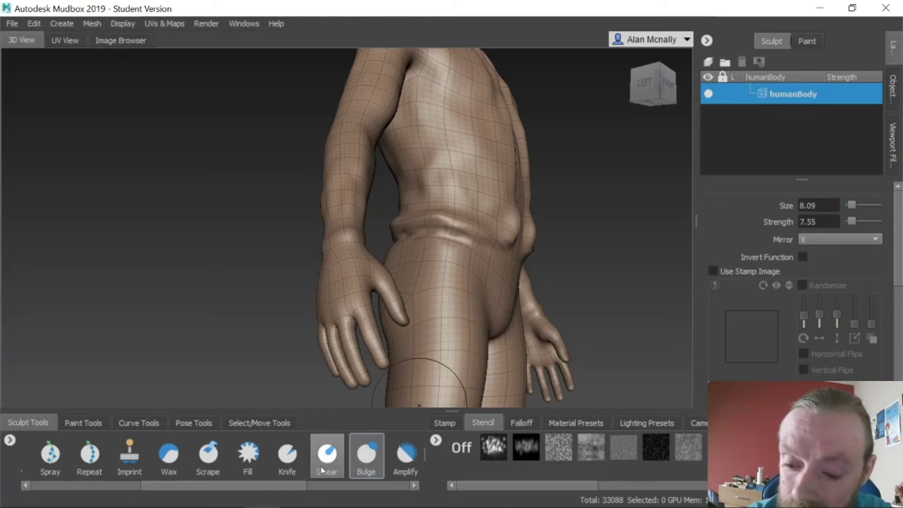
pyautogui.moveTo(243, 487)
pyautogui.mouseDown()
pyautogui.moveTo(190, 484)
pyautogui.moveTo(118, 502)
pyautogui.mouseUp()
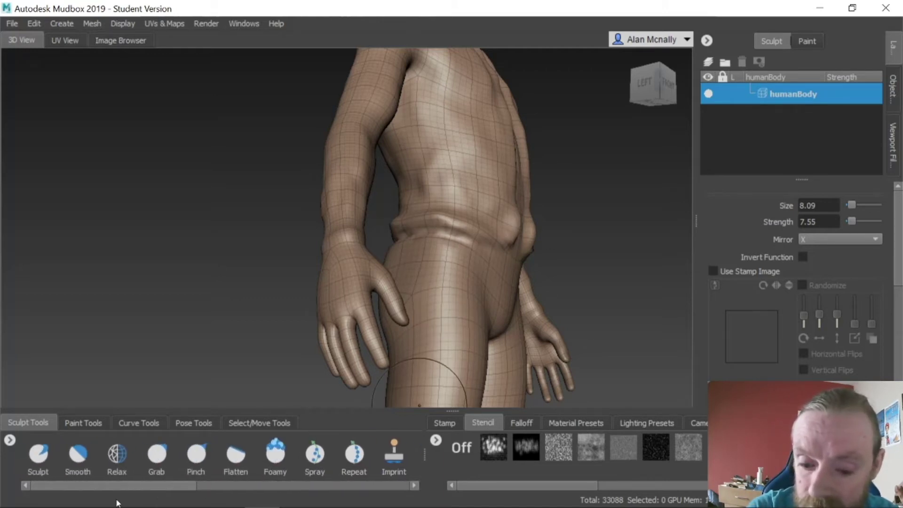
# Adjust the fingers slightly with the mirrored Grab brush at size 8.09 and strength 10.03, checking the hand from several sides.
pyautogui.click(157, 453)
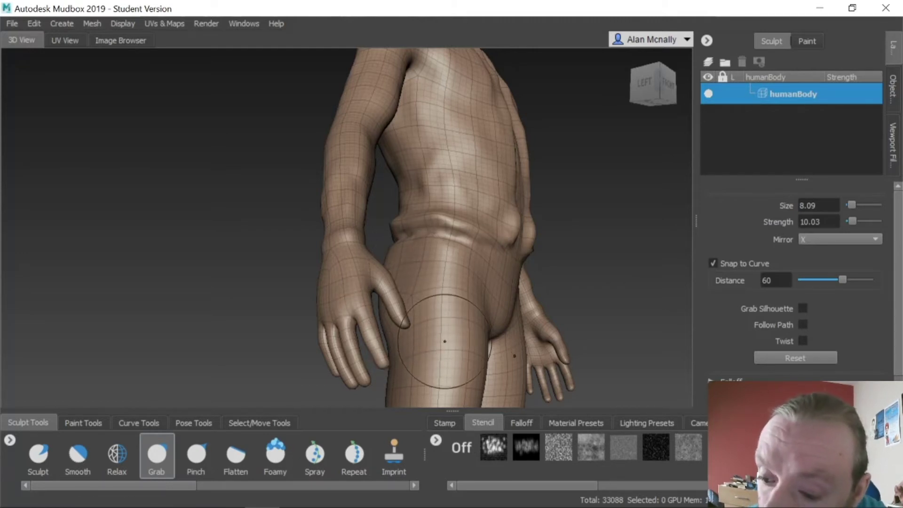
pyautogui.moveTo(429, 333)
pyautogui.keyDown('alt'); pyautogui.mouseDown()
pyautogui.moveTo(387, 348)
pyautogui.moveTo(358, 311)
pyautogui.mouseUp(); pyautogui.keyUp('alt')
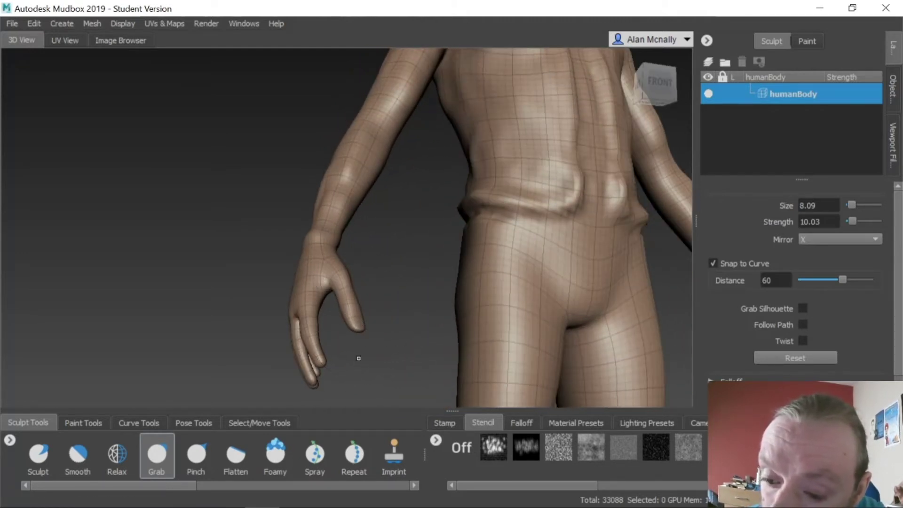
pyautogui.moveTo(358, 371)
pyautogui.keyDown('alt'); pyautogui.mouseDown()
pyautogui.moveTo(419, 371)
pyautogui.moveTo(416, 343)
pyautogui.mouseUp(); pyautogui.keyUp('alt')
pyautogui.moveTo(363, 336); pyautogui.dragTo(361, 339)
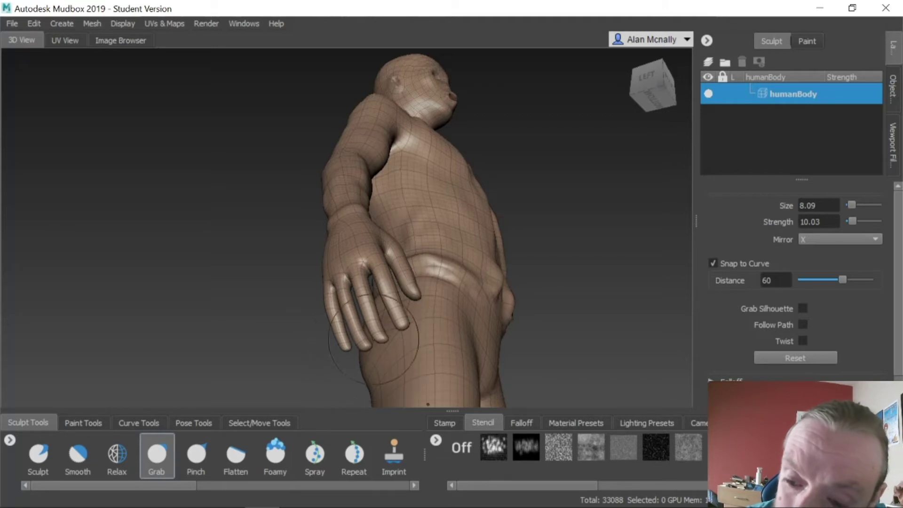
pyautogui.keyDown('alt'); pyautogui.moveTo(420, 358); pyautogui.dragTo(310, 354); pyautogui.keyUp('alt')
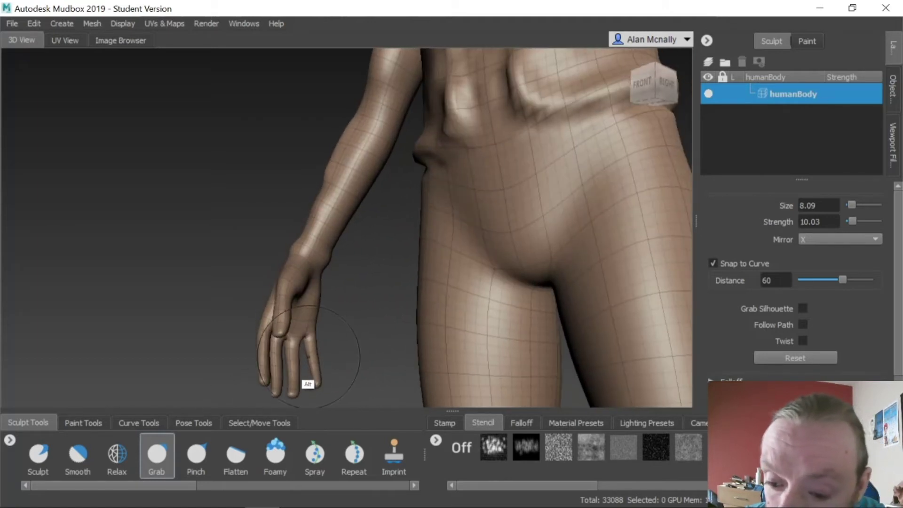
pyautogui.keyDown('alt'); pyautogui.moveTo(300, 391); pyautogui.dragTo(588, 346); pyautogui.keyUp('alt')
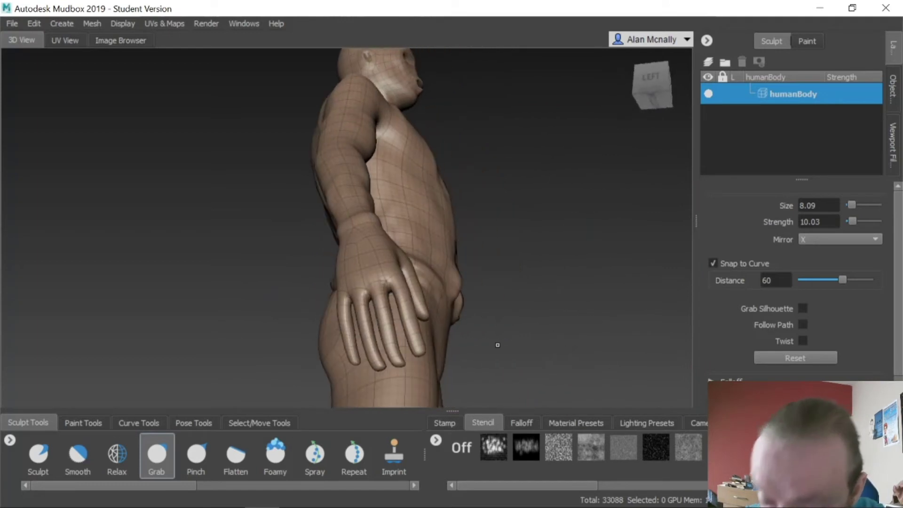
pyautogui.keyDown('alt'); pyautogui.moveTo(487, 316); pyautogui.dragTo(453, 348); pyautogui.keyUp('alt')
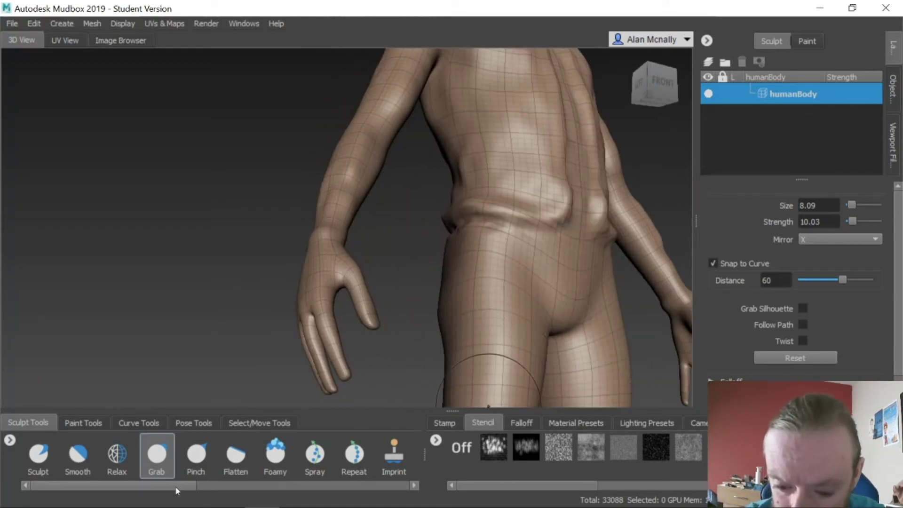
# Try to fill the web between the thumb and index finger with the mirrored Fill brush at size 8.09 and strength 15.00.
pyautogui.moveTo(176, 487)
pyautogui.mouseDown()
pyautogui.moveTo(405, 491)
pyautogui.moveTo(181, 496)
pyautogui.moveTo(183, 505)
pyautogui.moveTo(259, 501)
pyautogui.moveTo(285, 485)
pyautogui.mouseUp()
pyautogui.click(270, 452)
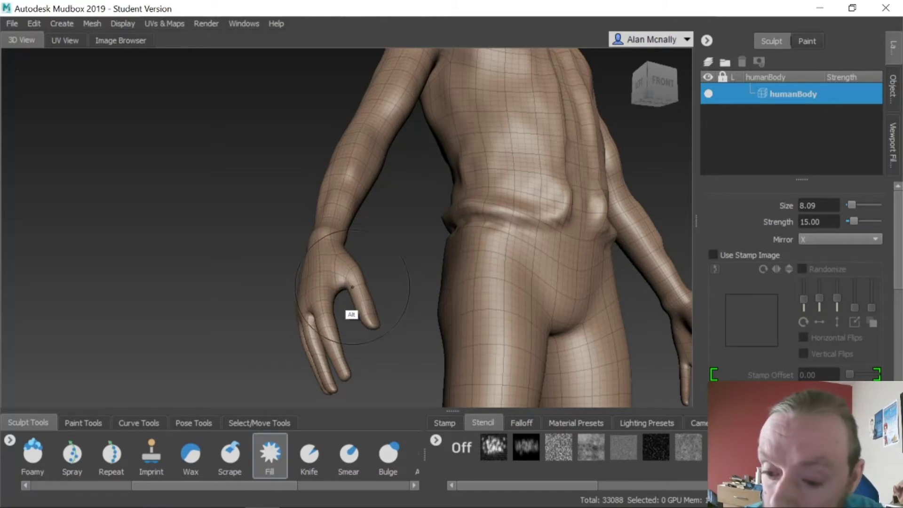
pyautogui.keyDown('alt'); pyautogui.moveTo(354, 306); pyautogui.dragTo(377, 306, button='middle'); pyautogui.keyUp('alt')
pyautogui.keyDown('alt'); pyautogui.moveTo(376, 306); pyautogui.dragTo(362, 311); pyautogui.keyUp('alt')
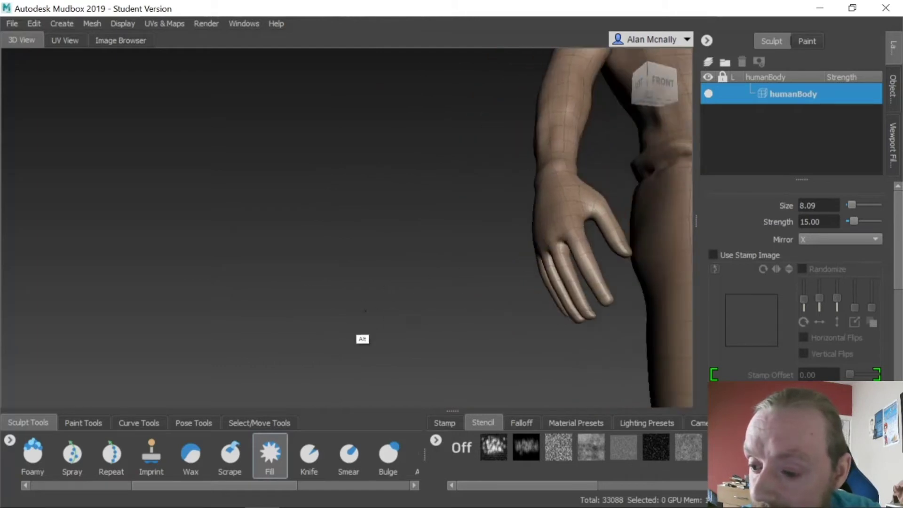
pyautogui.keyDown('alt'); pyautogui.moveTo(564, 225); pyautogui.dragTo(360, 313, button='middle'); pyautogui.keyUp('alt')
pyautogui.keyDown('alt'); pyautogui.moveTo(509, 271); pyautogui.dragTo(591, 241, button='right'); pyautogui.keyUp('alt')
pyautogui.keyDown('alt'); pyautogui.moveTo(351, 383); pyautogui.dragTo(417, 276, button='middle'); pyautogui.keyUp('alt')
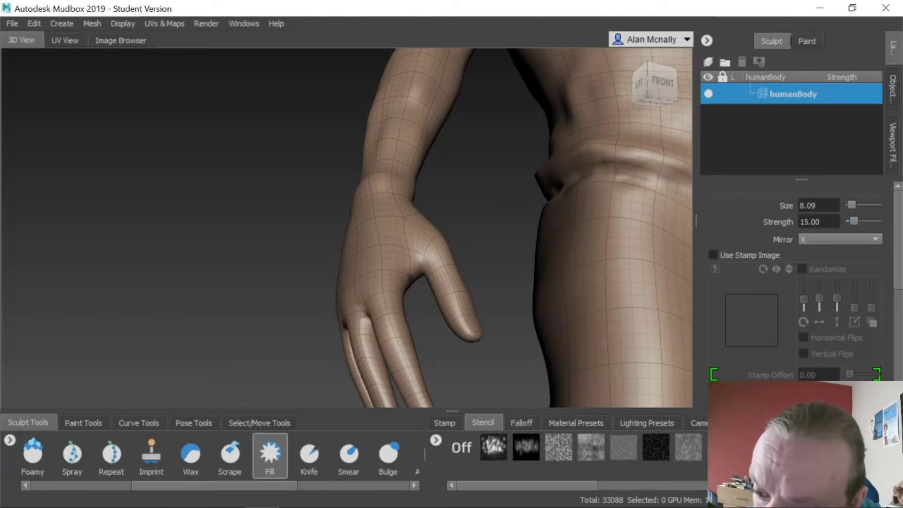
pyautogui.moveTo(425, 289)
pyautogui.mouseDown()
pyautogui.moveTo(413, 277)
pyautogui.moveTo(433, 300)
pyautogui.mouseUp()
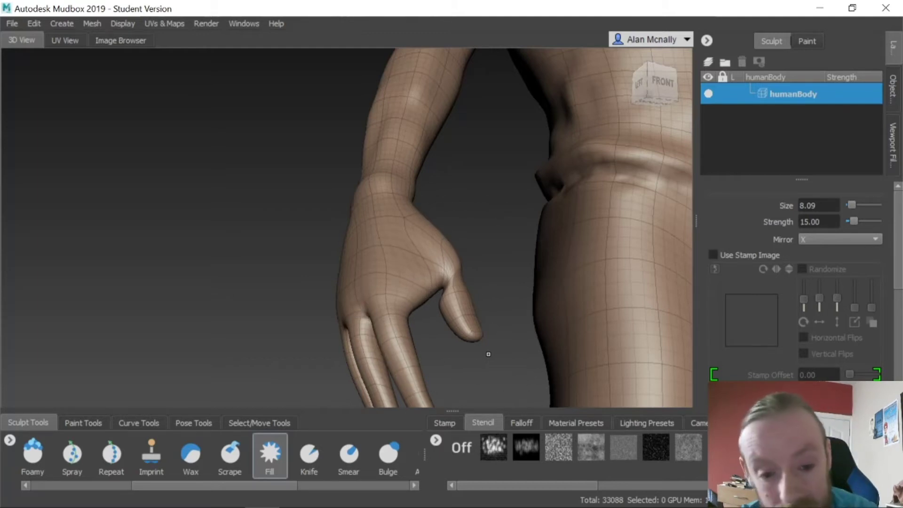
pyautogui.hotkey('ctrl', 'z')
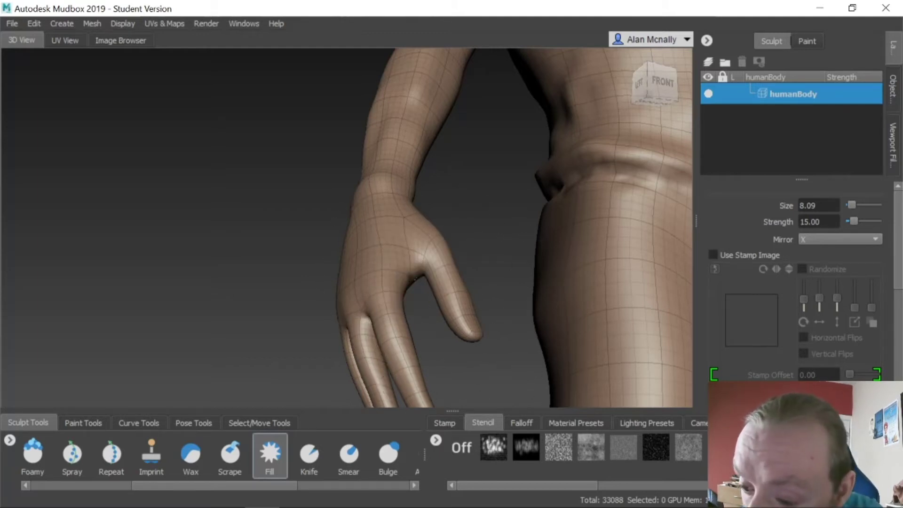
pyautogui.moveTo(407, 292); pyautogui.dragTo(423, 277)
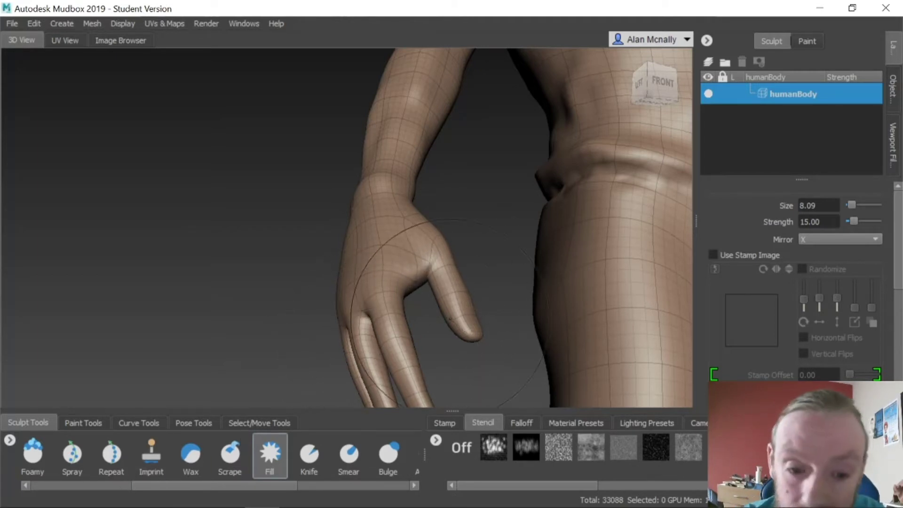
pyautogui.moveTo(482, 341)
pyautogui.keyDown('alt'); pyautogui.mouseDown()
pyautogui.moveTo(477, 373)
pyautogui.moveTo(516, 368)
pyautogui.moveTo(503, 308)
pyautogui.mouseUp(); pyautogui.keyUp('alt')
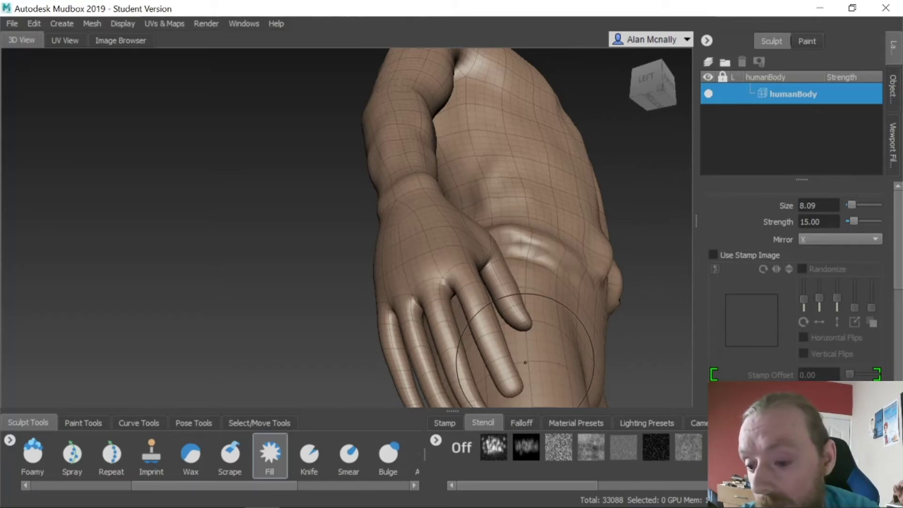
pyautogui.moveTo(534, 323)
pyautogui.keyDown('alt'); pyautogui.mouseDown()
pyautogui.moveTo(470, 317)
pyautogui.moveTo(489, 315)
pyautogui.mouseUp(); pyautogui.keyUp('alt')
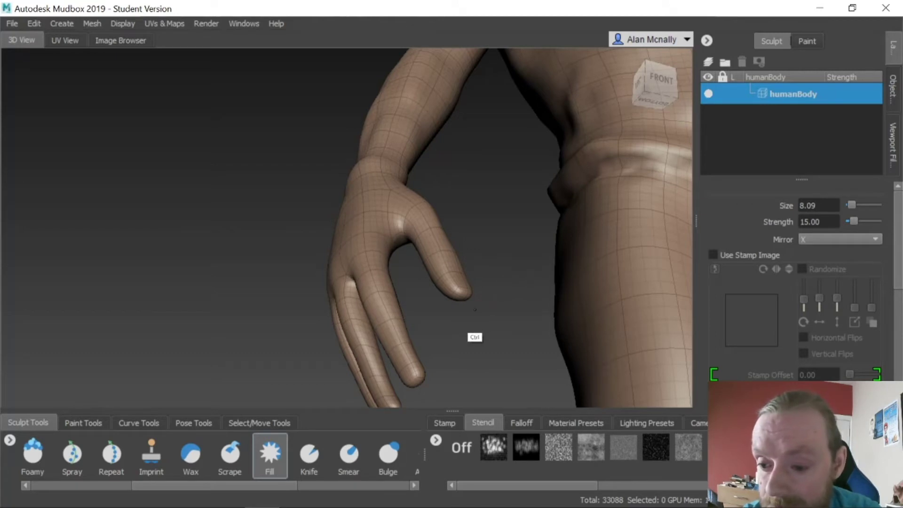
# Raise a boot-top ridge across the front and outer side of the calf with the mirrored Sculpt brush at size 8.09 and strength 2.67.
pyautogui.moveTo(496, 294)
pyautogui.keyDown('alt'); pyautogui.mouseDown()
pyautogui.moveTo(462, 307)
pyautogui.moveTo(419, 305)
pyautogui.moveTo(441, 319)
pyautogui.moveTo(548, 315)
pyautogui.moveTo(665, 257)
pyautogui.moveTo(568, 237)
pyautogui.moveTo(419, 293)
pyautogui.moveTo(476, 318)
pyautogui.moveTo(580, 288)
pyautogui.moveTo(516, 322)
pyautogui.moveTo(523, 296)
pyautogui.moveTo(574, 292)
pyautogui.moveTo(556, 292)
pyautogui.mouseUp(); pyautogui.keyUp('alt')
pyautogui.keyDown('alt'); pyautogui.moveTo(595, 304); pyautogui.dragTo(527, 299, button='right'); pyautogui.keyUp('alt')
pyautogui.keyDown('alt'); pyautogui.moveTo(527, 299); pyautogui.dragTo(511, 85, button='middle'); pyautogui.keyUp('alt')
pyautogui.keyDown('alt'); pyautogui.moveTo(471, 215); pyautogui.dragTo(446, 188, button='middle'); pyautogui.keyUp('alt')
pyautogui.keyDown('alt'); pyautogui.moveTo(446, 216); pyautogui.dragTo(438, 240, button='right'); pyautogui.keyUp('alt')
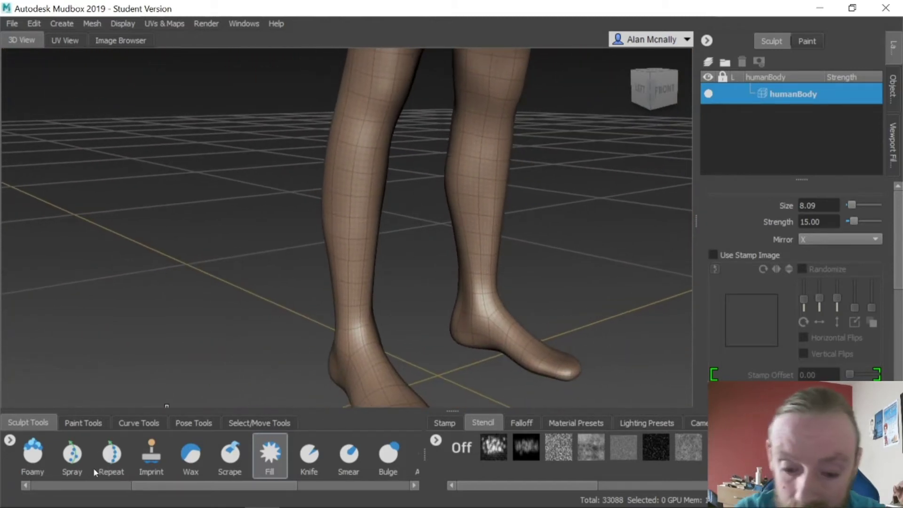
pyautogui.moveTo(207, 485); pyautogui.dragTo(106, 487)
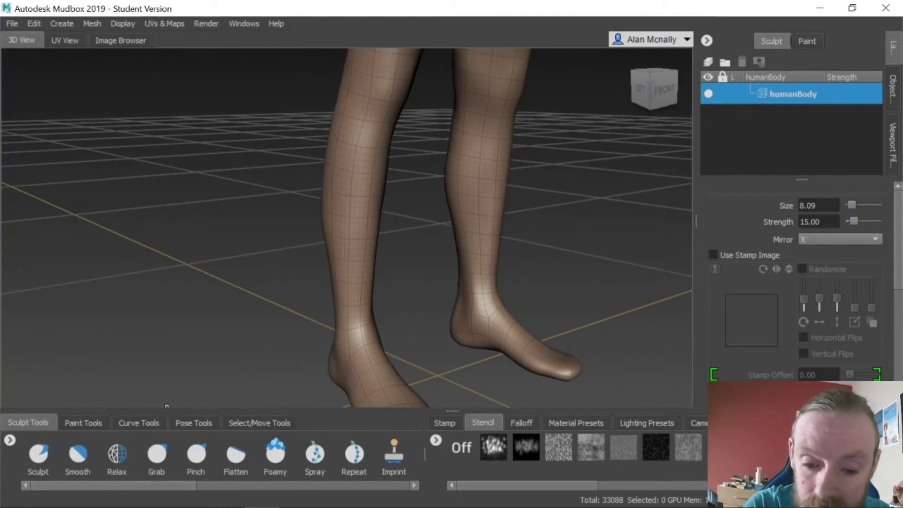
pyautogui.click(51, 455)
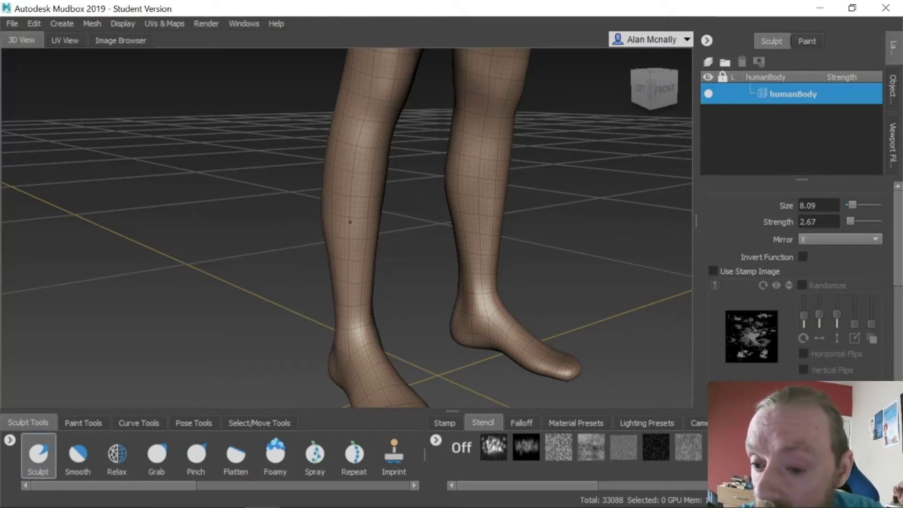
pyautogui.moveTo(345, 221)
pyautogui.mouseDown()
pyautogui.moveTo(362, 217)
pyautogui.moveTo(415, 261)
pyautogui.moveTo(442, 254)
pyautogui.mouseUp()
pyautogui.moveTo(371, 279)
pyautogui.keyDown('alt'); pyautogui.mouseDown()
pyautogui.moveTo(422, 287)
pyautogui.moveTo(411, 279)
pyautogui.moveTo(464, 226)
pyautogui.mouseUp(); pyautogui.keyUp('alt')
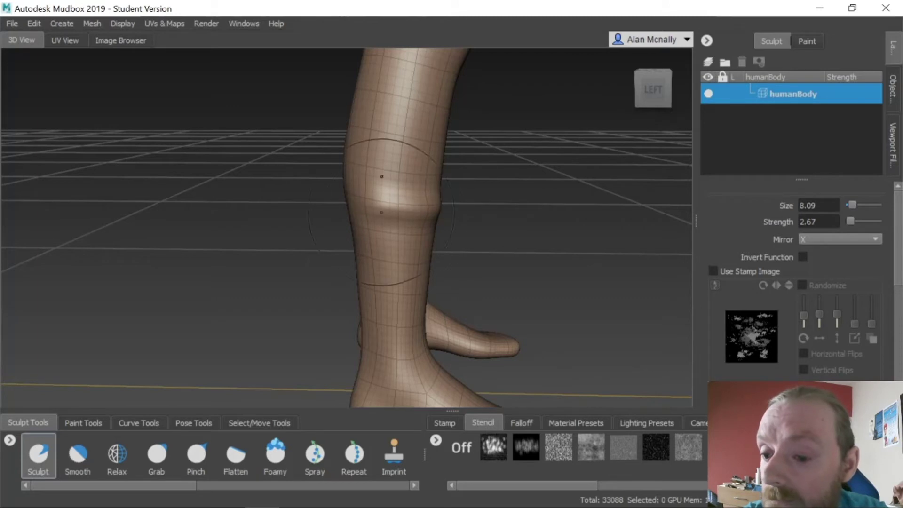
# Continue the boot-top ridge around the back and inner side of the calf until it closes at the shin.
pyautogui.keyDown('alt'); pyautogui.moveTo(381, 176); pyautogui.dragTo(289, 245); pyautogui.keyUp('alt')
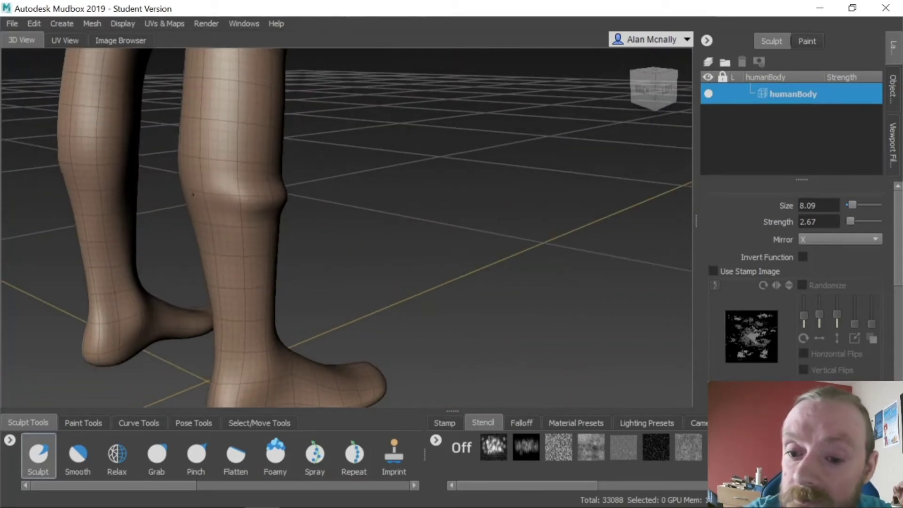
pyautogui.moveTo(193, 194); pyautogui.dragTo(223, 195)
pyautogui.moveTo(293, 248)
pyautogui.keyDown('alt'); pyautogui.mouseDown()
pyautogui.moveTo(341, 253)
pyautogui.moveTo(304, 239)
pyautogui.mouseUp(); pyautogui.keyUp('alt')
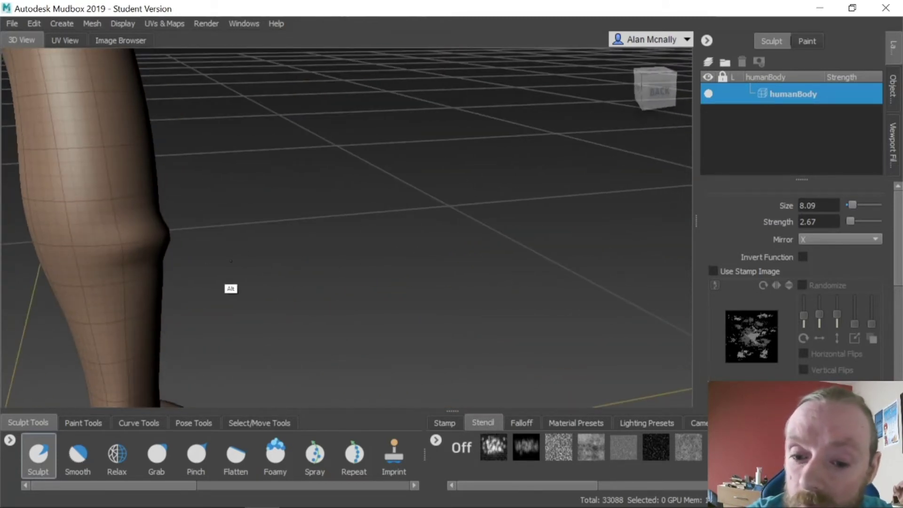
pyautogui.keyDown('alt'); pyautogui.moveTo(248, 292); pyautogui.dragTo(384, 269, button='middle'); pyautogui.keyUp('alt')
pyautogui.moveTo(407, 195)
pyautogui.mouseDown()
pyautogui.moveTo(368, 189)
pyautogui.moveTo(420, 190)
pyautogui.moveTo(379, 191)
pyautogui.mouseUp()
pyautogui.keyDown('alt'); pyautogui.moveTo(369, 254); pyautogui.dragTo(460, 260); pyautogui.keyUp('alt')
pyautogui.moveTo(387, 190)
pyautogui.mouseDown()
pyautogui.moveTo(397, 183)
pyautogui.moveTo(357, 179)
pyautogui.mouseUp()
pyautogui.keyDown('alt'); pyautogui.moveTo(356, 219); pyautogui.dragTo(566, 226); pyautogui.keyUp('alt')
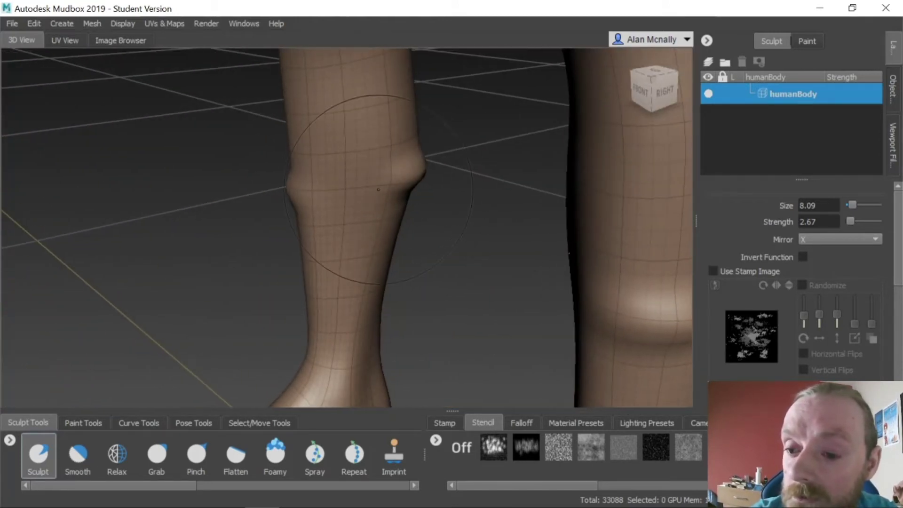
pyautogui.moveTo(346, 187)
pyautogui.mouseDown()
pyautogui.moveTo(420, 236)
pyautogui.moveTo(468, 239)
pyautogui.mouseUp()
pyautogui.moveTo(329, 197); pyautogui.dragTo(328, 194)
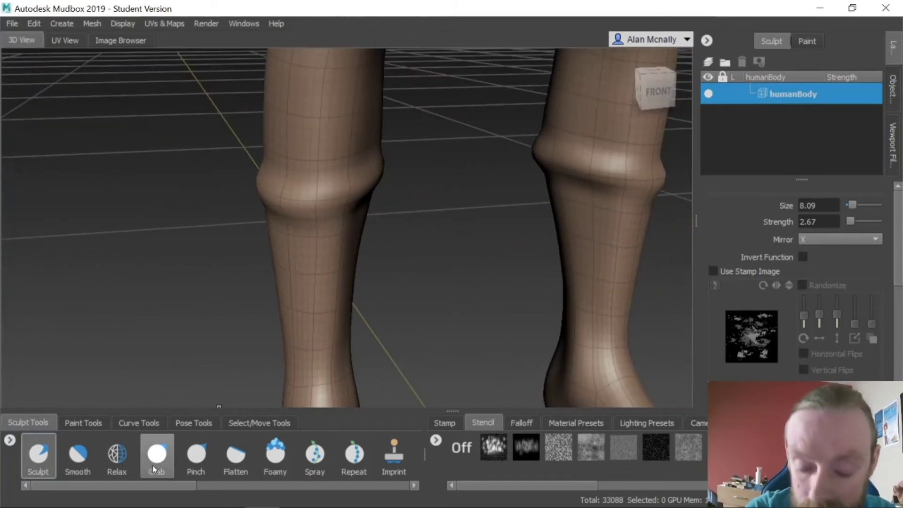
# Swell the lower leg below the boot-top ridge with the mirrored Bulge brush at size 8.09 and strength 7.55.
pyautogui.moveTo(151, 487); pyautogui.dragTo(295, 485)
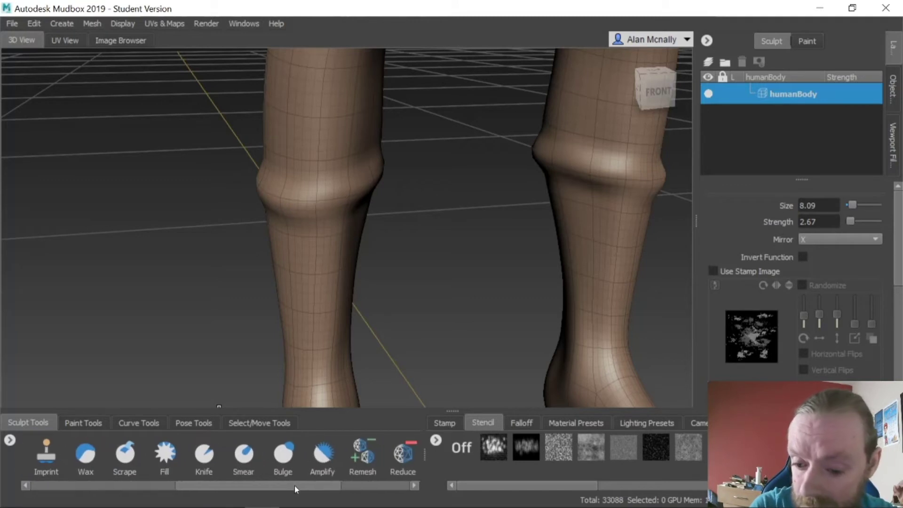
pyautogui.click(291, 454)
pyautogui.moveTo(320, 304)
pyautogui.mouseDown()
pyautogui.moveTo(305, 280)
pyautogui.moveTo(311, 272)
pyautogui.mouseUp()
pyautogui.hotkey('ctrl', 'z')
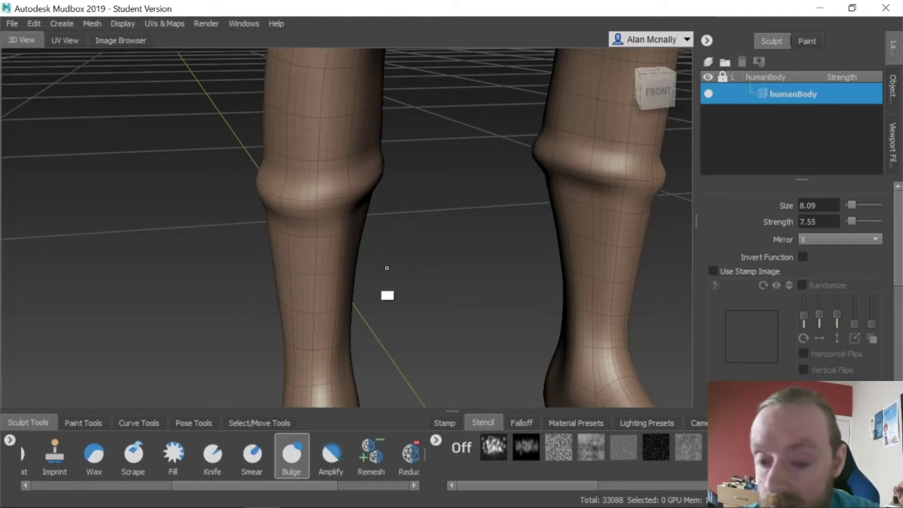
pyautogui.keyDown('alt'); pyautogui.moveTo(387, 268); pyautogui.dragTo(185, 298, button='right'); pyautogui.keyUp('alt')
pyautogui.keyDown('alt'); pyautogui.moveTo(371, 268); pyautogui.dragTo(355, 186, button='middle'); pyautogui.keyUp('alt')
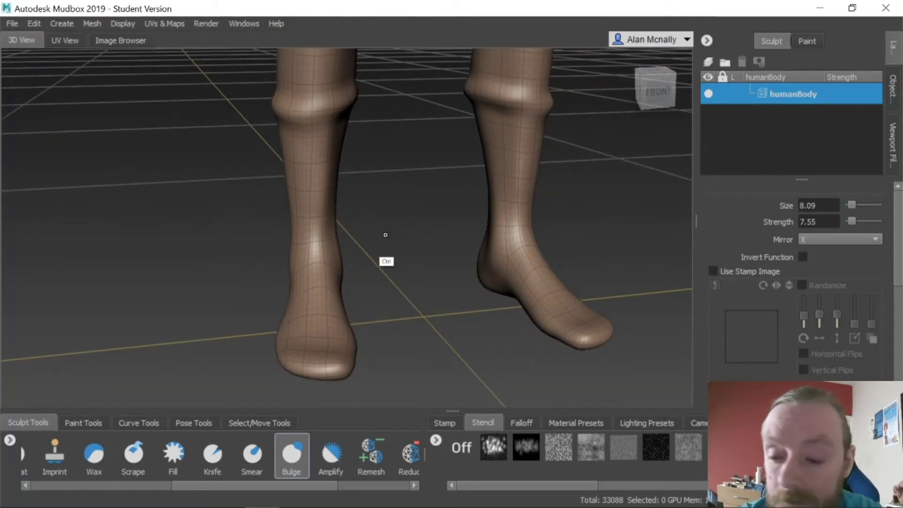
pyautogui.keyDown('alt'); pyautogui.moveTo(385, 234); pyautogui.dragTo(282, 231); pyautogui.keyUp('alt')
pyautogui.moveTo(355, 176); pyautogui.dragTo(360, 182)
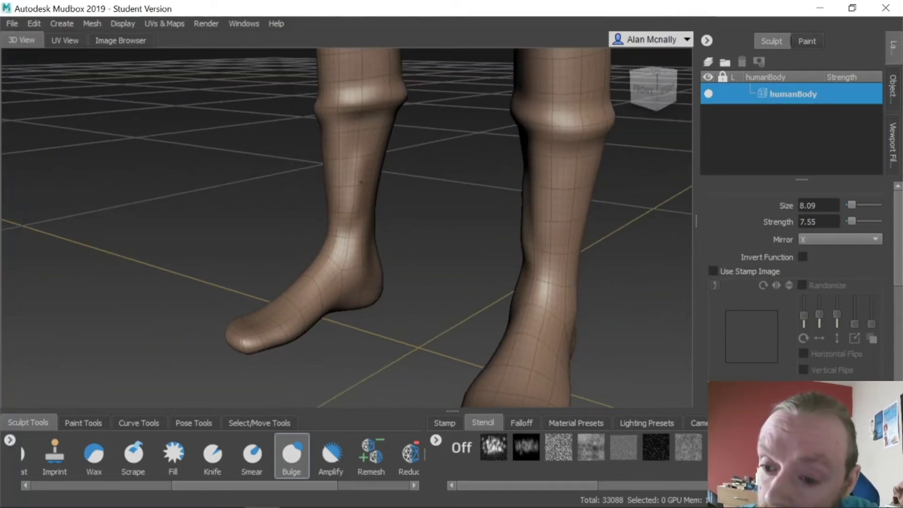
# Bulge the ankle, the top and sides of the foot, and the toe area to thicken the boot.
pyautogui.moveTo(333, 261)
pyautogui.mouseDown()
pyautogui.moveTo(279, 311)
pyautogui.moveTo(316, 374)
pyautogui.moveTo(287, 325)
pyautogui.mouseUp()
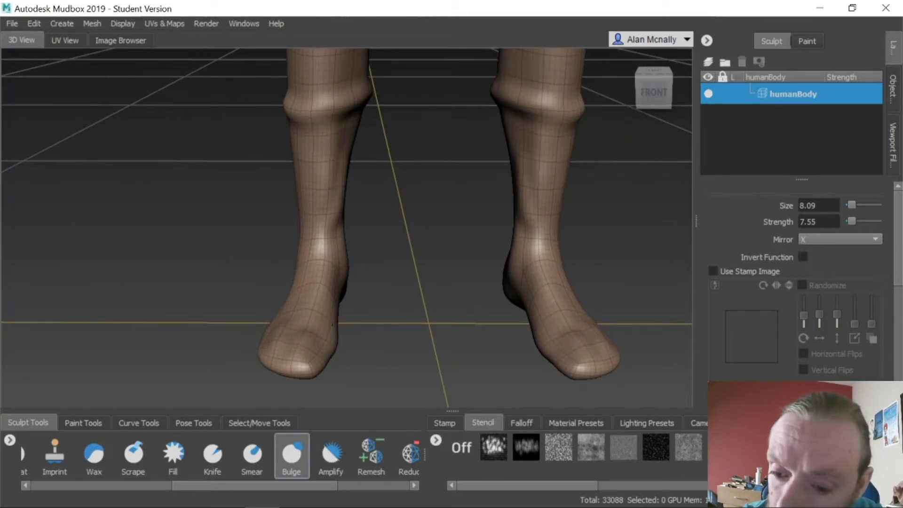
pyautogui.moveTo(305, 302)
pyautogui.keyDown('alt'); pyautogui.mouseDown()
pyautogui.moveTo(379, 371)
pyautogui.moveTo(372, 305)
pyautogui.moveTo(404, 328)
pyautogui.moveTo(426, 326)
pyautogui.moveTo(402, 375)
pyautogui.moveTo(328, 356)
pyautogui.mouseUp(); pyautogui.keyUp('alt')
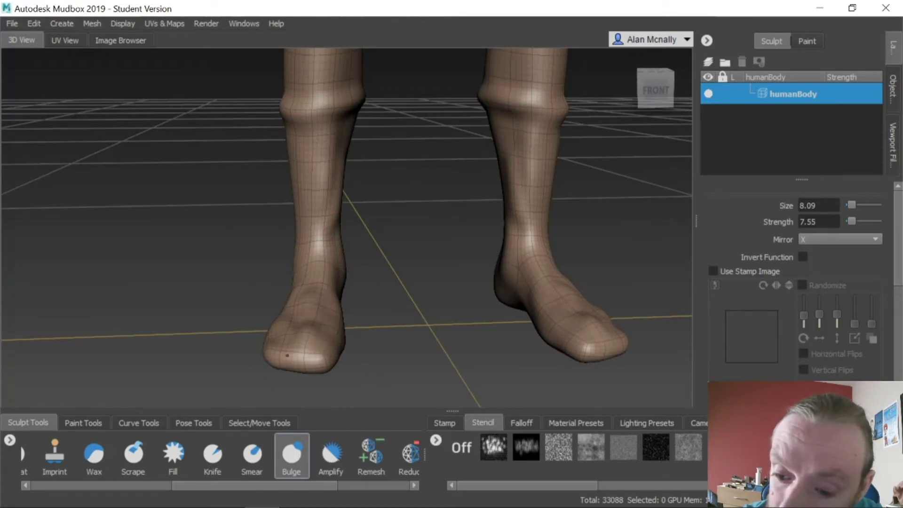
pyautogui.keyDown('alt'); pyautogui.moveTo(308, 353); pyautogui.dragTo(363, 272); pyautogui.keyUp('alt')
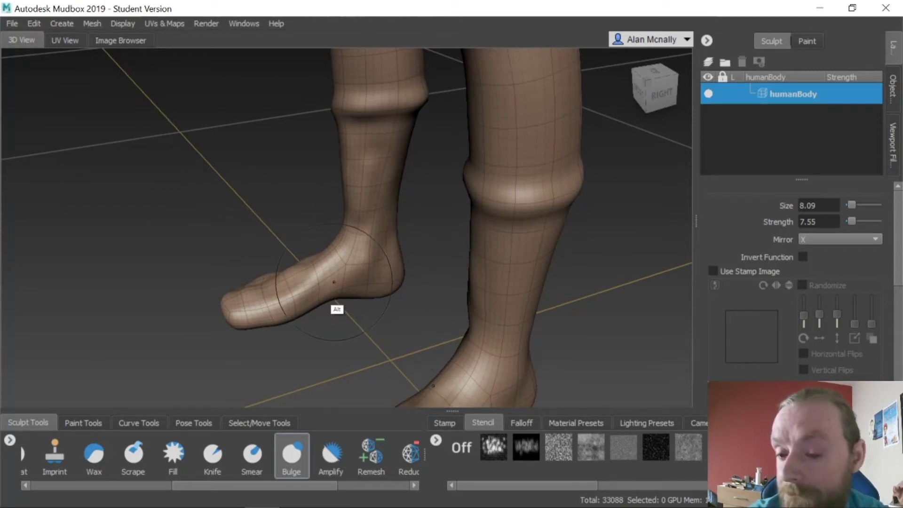
pyautogui.keyDown('alt'); pyautogui.moveTo(334, 281); pyautogui.dragTo(374, 208); pyautogui.keyUp('alt')
pyautogui.moveTo(317, 195)
pyautogui.mouseDown()
pyautogui.moveTo(327, 156)
pyautogui.moveTo(314, 264)
pyautogui.mouseUp()
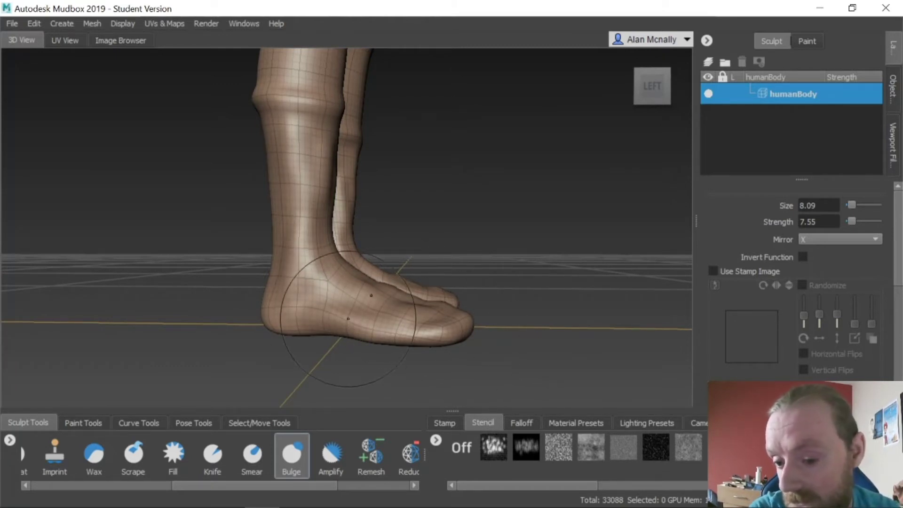
# Bulge the back of the lower leg, the heel and the inner ankle to fill out the boot.
pyautogui.moveTo(325, 282)
pyautogui.keyDown('alt'); pyautogui.mouseDown()
pyautogui.moveTo(444, 360)
pyautogui.moveTo(332, 167)
pyautogui.mouseUp(); pyautogui.keyUp('alt')
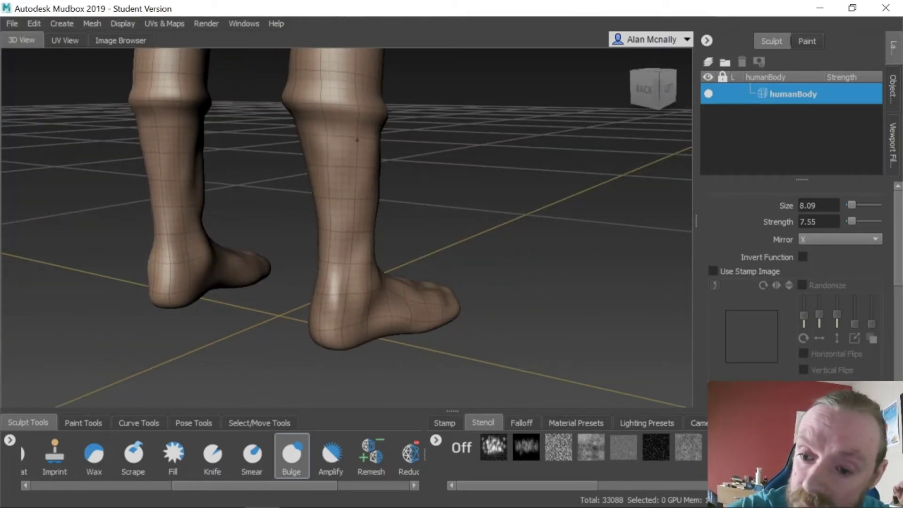
pyautogui.keyDown('alt'); pyautogui.moveTo(356, 301); pyautogui.dragTo(465, 245); pyautogui.keyUp('alt')
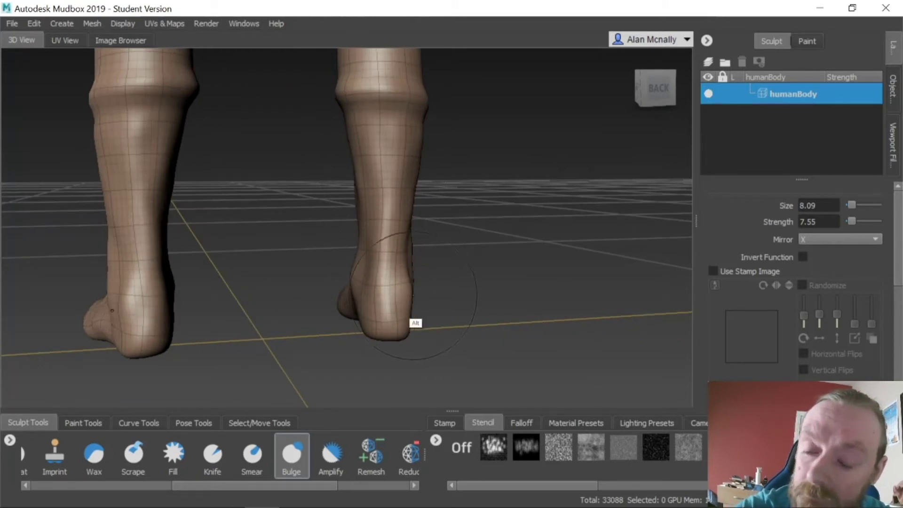
pyautogui.keyDown('alt'); pyautogui.moveTo(413, 318); pyautogui.dragTo(401, 240); pyautogui.keyUp('alt')
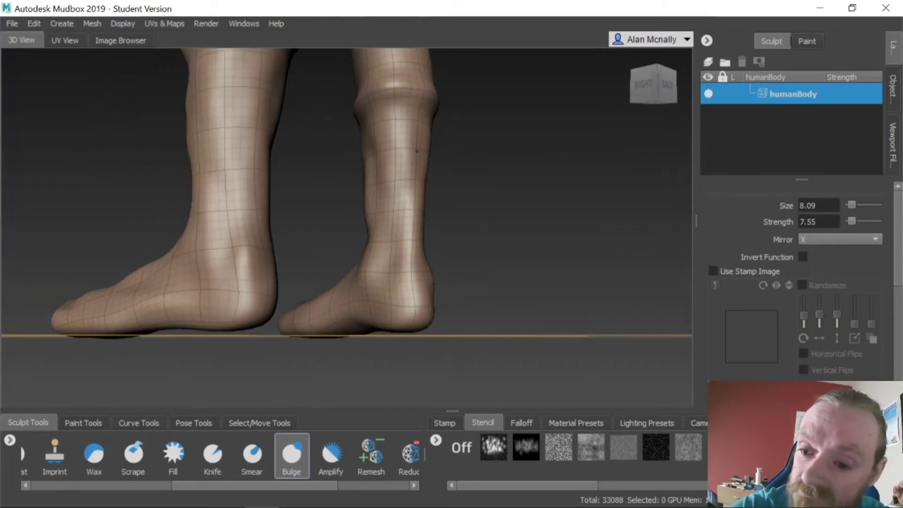
pyautogui.moveTo(363, 343)
pyautogui.keyDown('alt'); pyautogui.mouseDown()
pyautogui.moveTo(441, 359)
pyautogui.moveTo(534, 335)
pyautogui.mouseUp(); pyautogui.keyUp('alt')
# Soften the bulged foot and ankle with the mirrored Smooth brush at size 8.09 and strength 27.60.
pyautogui.moveTo(212, 484); pyautogui.dragTo(72, 487)
pyautogui.click(77, 453)
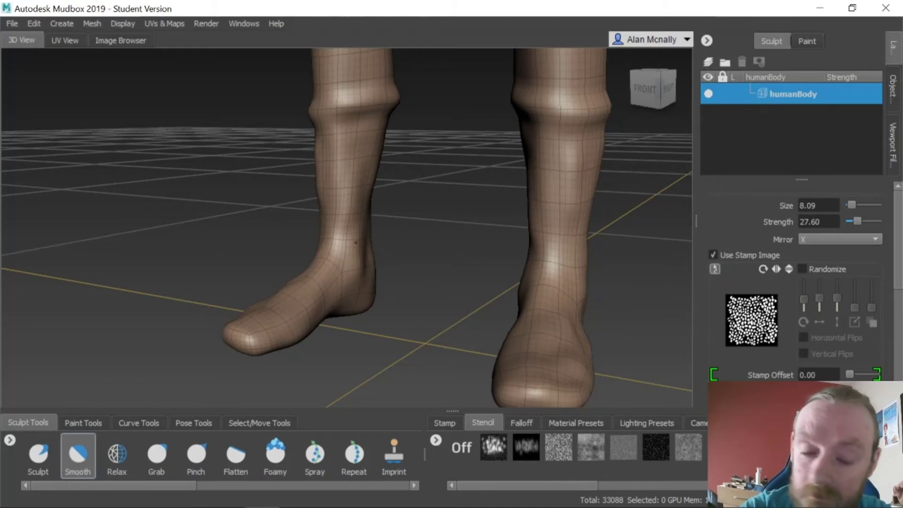
pyautogui.keyDown('alt'); pyautogui.moveTo(364, 325); pyautogui.dragTo(308, 282); pyautogui.keyUp('alt')
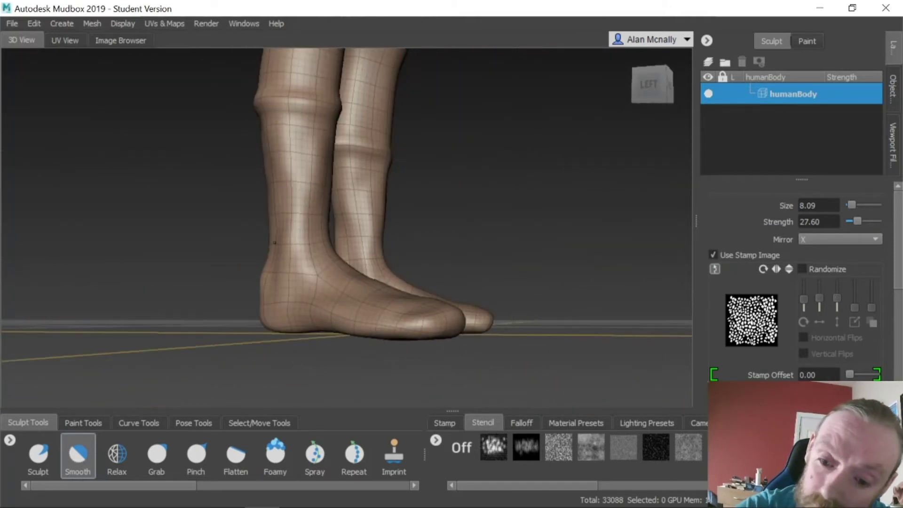
# Carve a crease along the upper edge of the cuff around both calves with the inverted Sculpt brush, mirrored in X.
pyautogui.keyDown('alt'); pyautogui.moveTo(285, 155); pyautogui.dragTo(362, 123); pyautogui.keyUp('alt')
pyautogui.moveTo(391, 244)
pyautogui.keyDown('alt'); pyautogui.mouseDown()
pyautogui.moveTo(316, 358)
pyautogui.moveTo(298, 344)
pyautogui.mouseUp(); pyautogui.keyUp('alt')
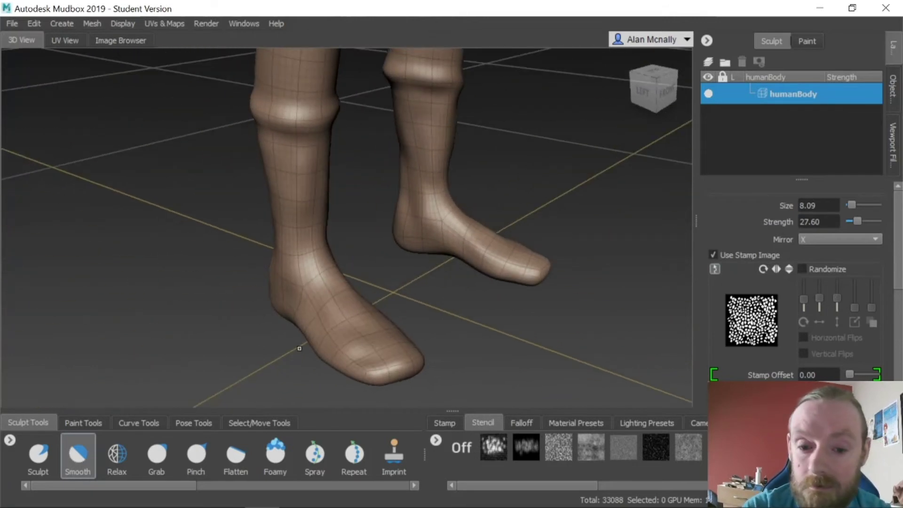
pyautogui.press('1')
pyautogui.keyDown('alt'); pyautogui.moveTo(369, 210); pyautogui.dragTo(376, 222); pyautogui.keyUp('alt')
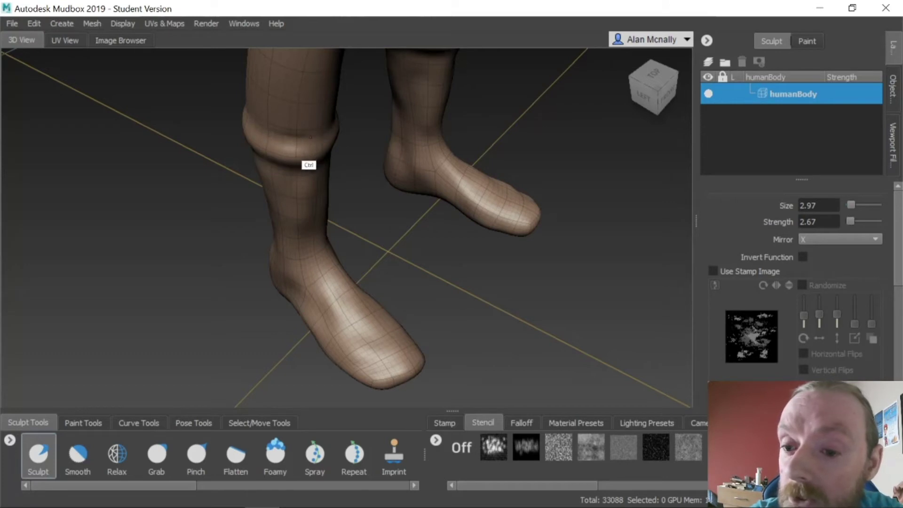
pyautogui.moveTo(312, 216)
pyautogui.keyDown('alt'); pyautogui.mouseDown()
pyautogui.moveTo(419, 211)
pyautogui.moveTo(334, 155)
pyautogui.moveTo(355, 196)
pyautogui.moveTo(333, 256)
pyautogui.mouseUp(); pyautogui.keyUp('alt')
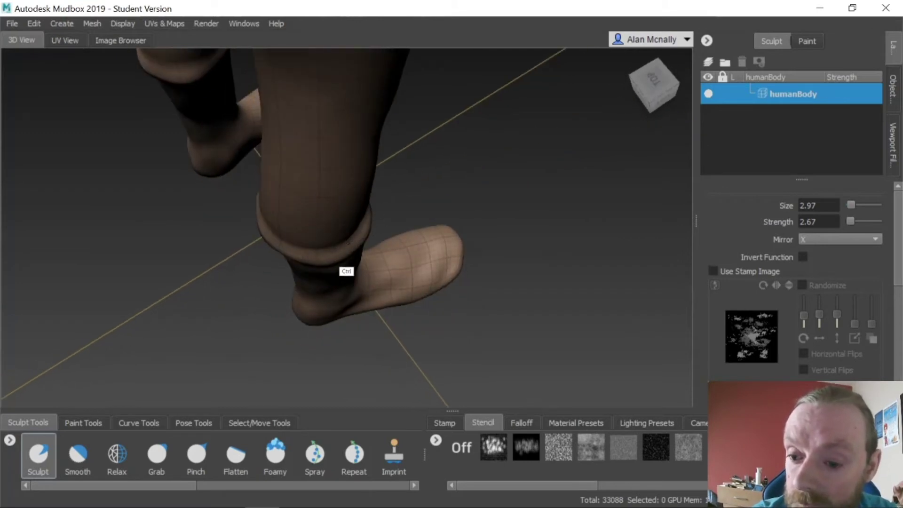
pyautogui.moveTo(366, 224)
pyautogui.keyDown('alt'); pyautogui.mouseDown()
pyautogui.moveTo(357, 275)
pyautogui.moveTo(390, 241)
pyautogui.mouseUp(); pyautogui.keyUp('alt')
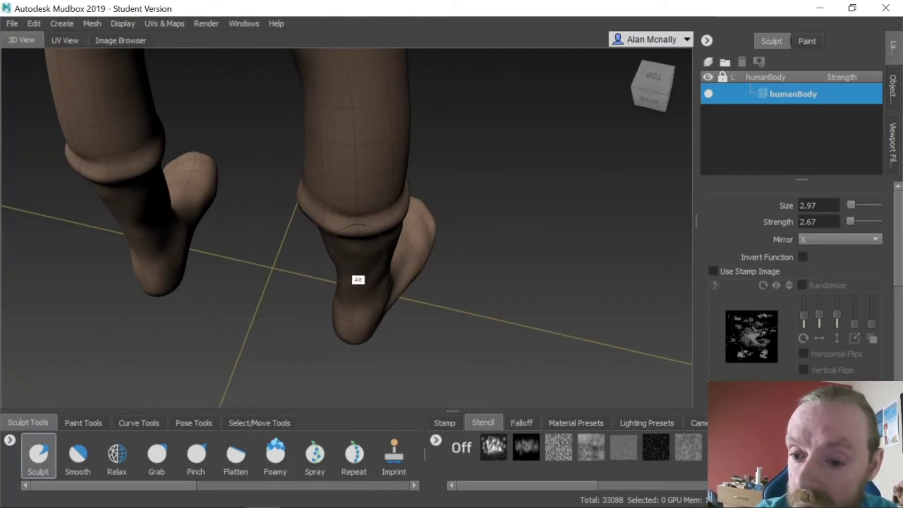
pyautogui.keyDown('alt'); pyautogui.moveTo(358, 279); pyautogui.dragTo(409, 234); pyautogui.keyUp('alt')
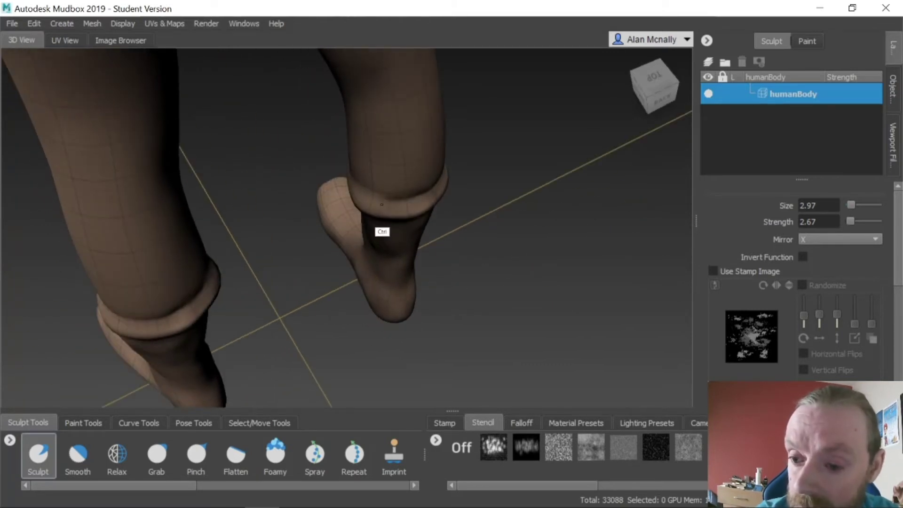
pyautogui.keyDown('alt'); pyautogui.moveTo(383, 269); pyautogui.dragTo(426, 121); pyautogui.keyUp('alt')
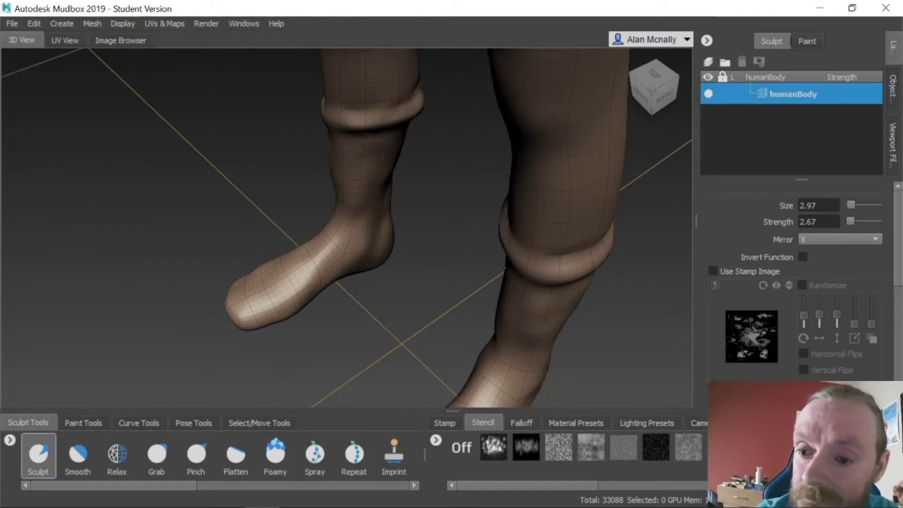
pyautogui.keyDown('alt'); pyautogui.moveTo(505, 267); pyautogui.dragTo(497, 311); pyautogui.keyUp('alt')
pyautogui.keyDown('alt'); pyautogui.moveTo(360, 256); pyautogui.dragTo(348, 132); pyautogui.keyUp('alt')
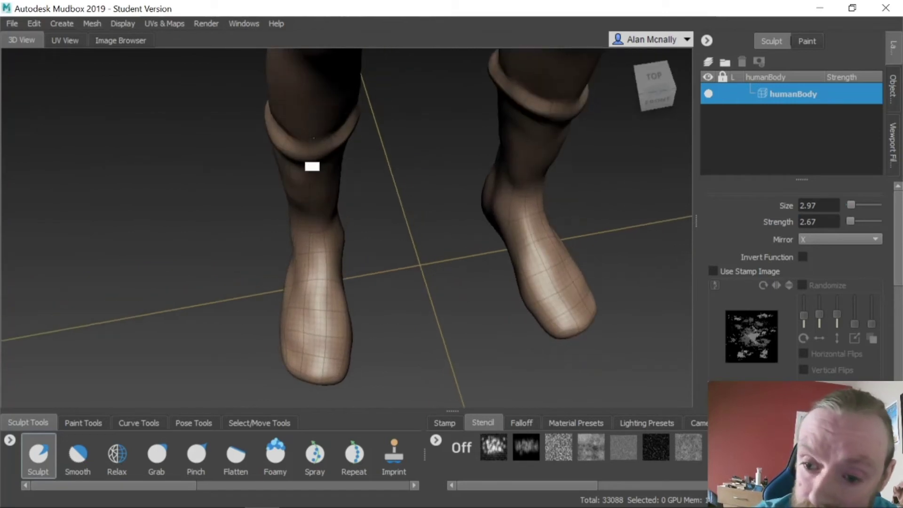
pyautogui.keyDown('alt'); pyautogui.moveTo(298, 161); pyautogui.dragTo(395, 197); pyautogui.keyUp('alt')
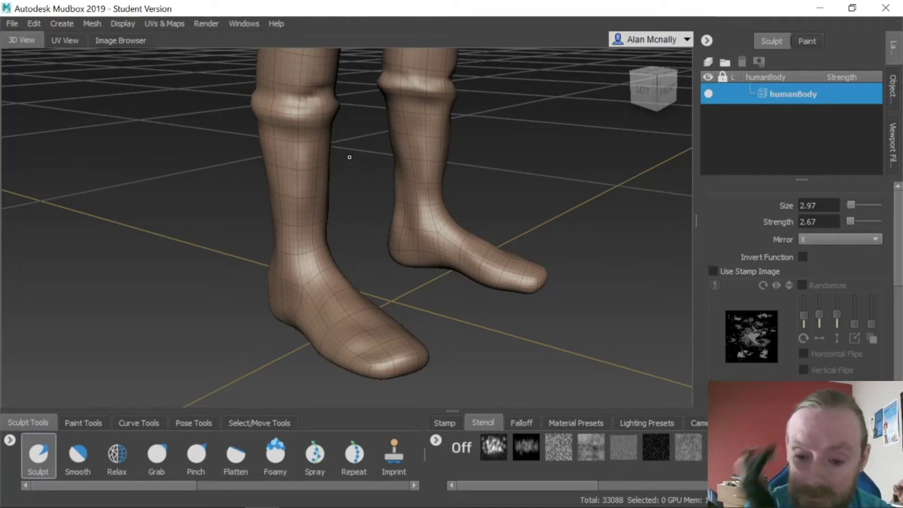
# Pull the front and outer side of the calf cuffs upward into a thin rim with the Grab brush.
pyautogui.press('3')
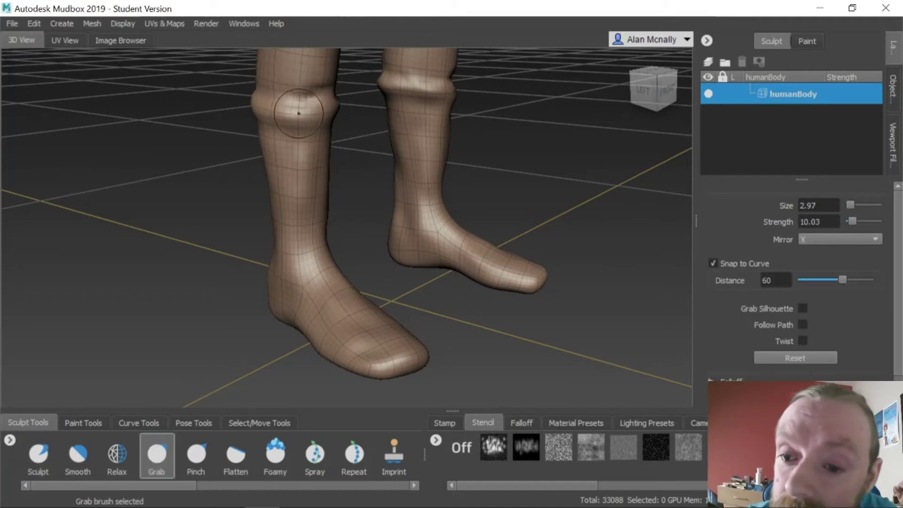
pyautogui.moveTo(298, 115)
pyautogui.mouseDown()
pyautogui.moveTo(297, 95)
pyautogui.moveTo(279, 88)
pyautogui.mouseUp()
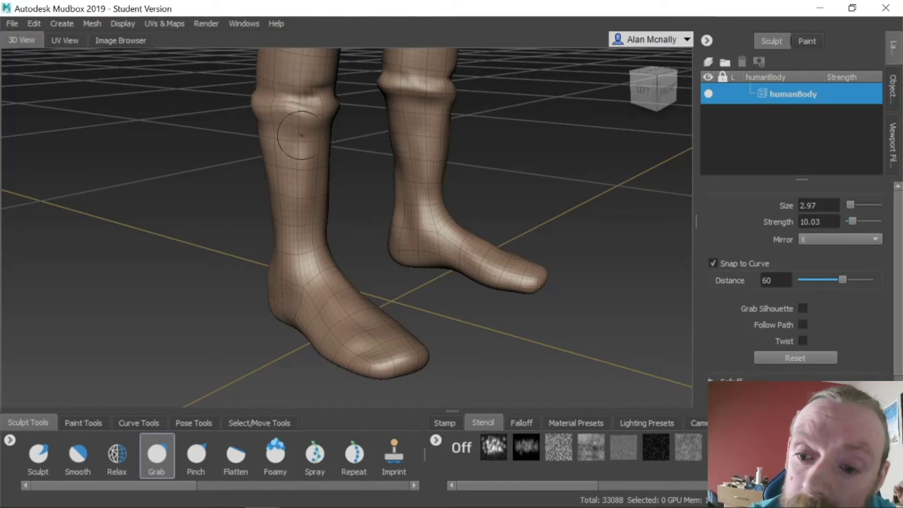
pyautogui.keyDown('alt'); pyautogui.moveTo(309, 213); pyautogui.dragTo(364, 161); pyautogui.keyUp('alt')
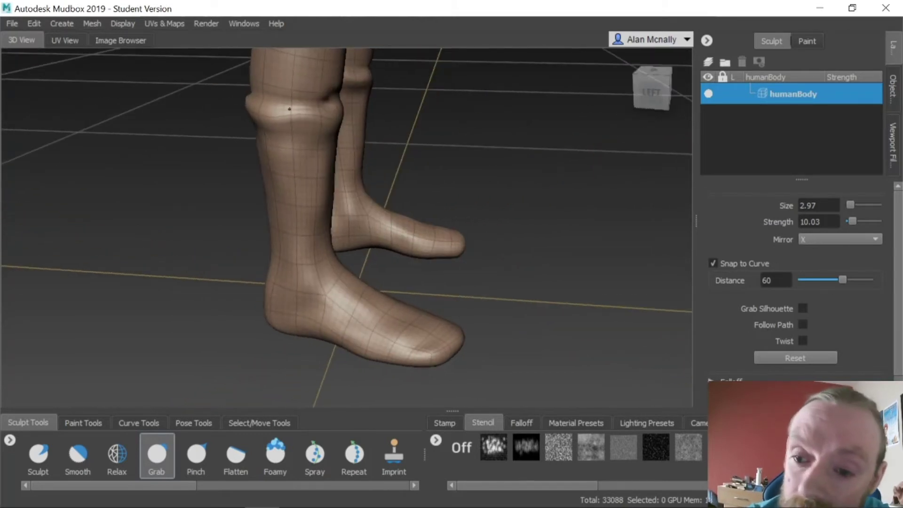
pyautogui.moveTo(290, 110); pyautogui.dragTo(298, 85)
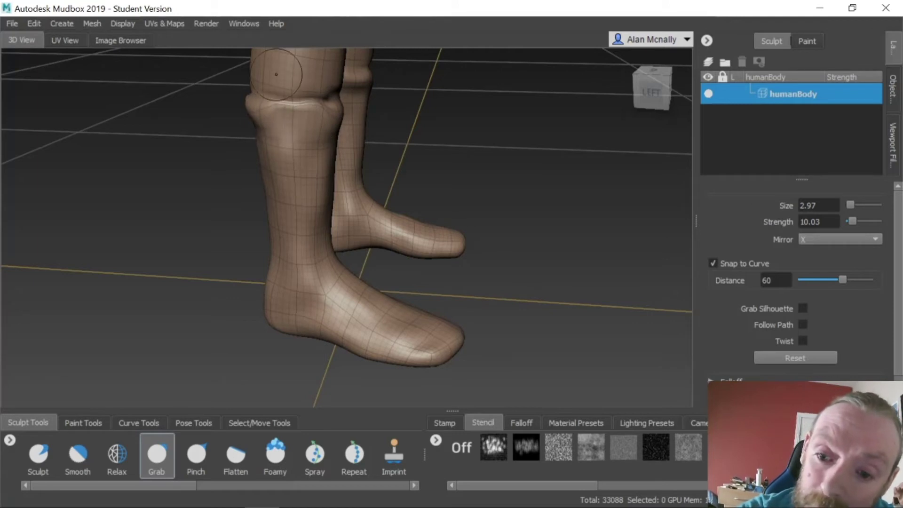
pyautogui.keyDown('alt'); pyautogui.moveTo(284, 142); pyautogui.dragTo(357, 135); pyautogui.keyUp('alt')
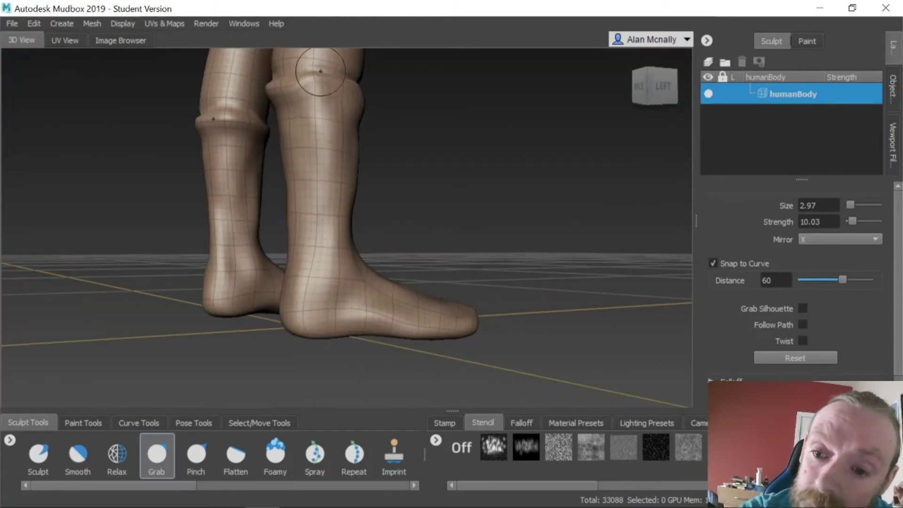
pyautogui.moveTo(302, 90)
pyautogui.keyDown('alt'); pyautogui.mouseDown()
pyautogui.moveTo(322, 135)
pyautogui.moveTo(381, 129)
pyautogui.moveTo(350, 100)
pyautogui.moveTo(345, 72)
pyautogui.mouseUp(); pyautogui.keyUp('alt')
pyautogui.moveTo(334, 136); pyautogui.dragTo(334, 105)
# Grab the back and inner side of the calf cuffs upward to continue the thin rim around the legs.
pyautogui.keyDown('alt'); pyautogui.moveTo(321, 156); pyautogui.dragTo(399, 139); pyautogui.keyUp('alt')
pyautogui.moveTo(376, 95)
pyautogui.mouseDown()
pyautogui.moveTo(379, 71)
pyautogui.moveTo(388, 69)
pyautogui.mouseUp()
pyautogui.moveTo(405, 153)
pyautogui.keyDown('alt'); pyautogui.mouseDown()
pyautogui.moveTo(393, 226)
pyautogui.moveTo(407, 152)
pyautogui.mouseUp(); pyautogui.keyUp('alt')
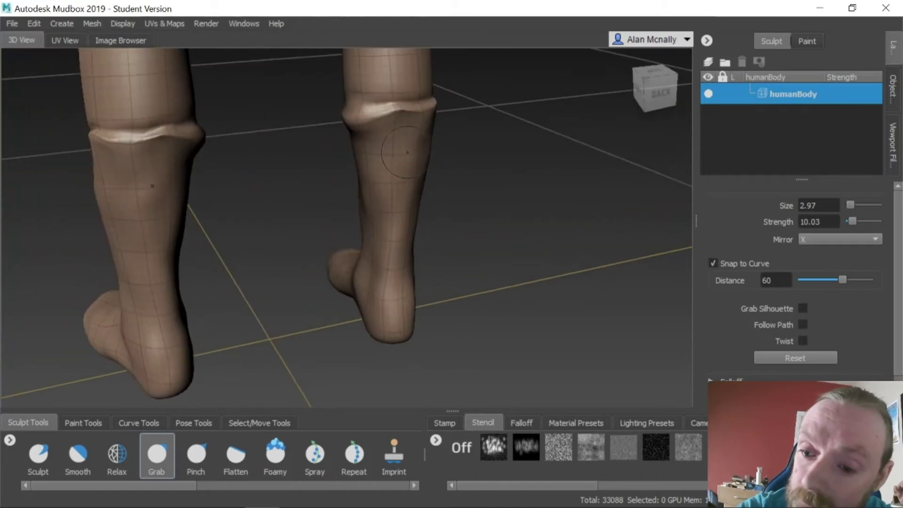
pyautogui.moveTo(373, 124)
pyautogui.mouseDown()
pyautogui.moveTo(371, 85)
pyautogui.moveTo(404, 176)
pyautogui.moveTo(395, 89)
pyautogui.moveTo(408, 75)
pyautogui.moveTo(445, 67)
pyautogui.mouseUp()
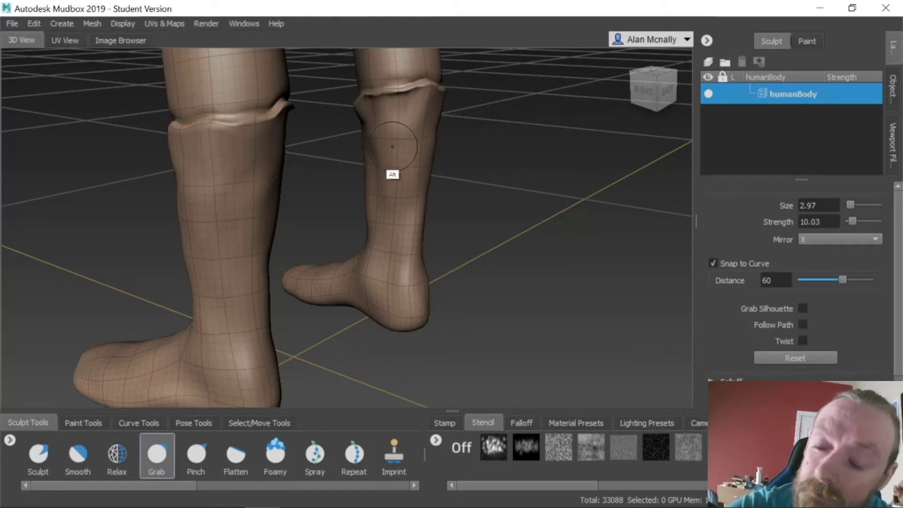
pyautogui.moveTo(393, 175)
pyautogui.keyDown('alt'); pyautogui.mouseDown()
pyautogui.moveTo(475, 167)
pyautogui.moveTo(423, 115)
pyautogui.mouseUp(); pyautogui.keyUp('alt')
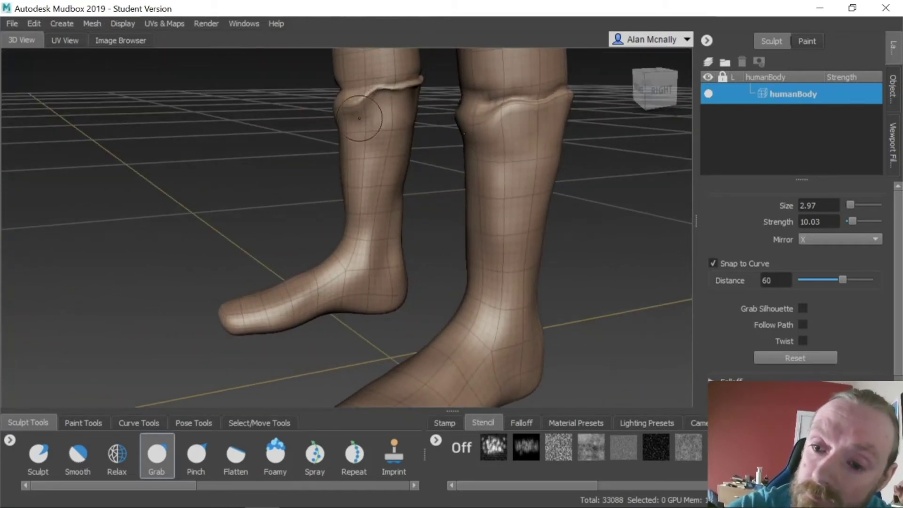
pyautogui.keyDown('alt'); pyautogui.moveTo(362, 145); pyautogui.dragTo(447, 142); pyautogui.keyUp('alt')
pyautogui.moveTo(346, 106); pyautogui.dragTo(327, 76)
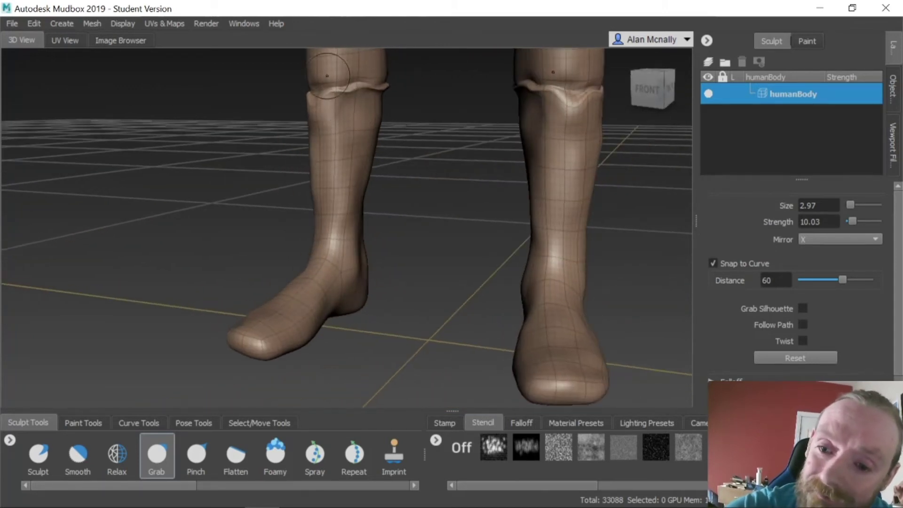
pyautogui.keyDown('alt'); pyautogui.moveTo(342, 151); pyautogui.dragTo(395, 116); pyautogui.keyUp('alt')
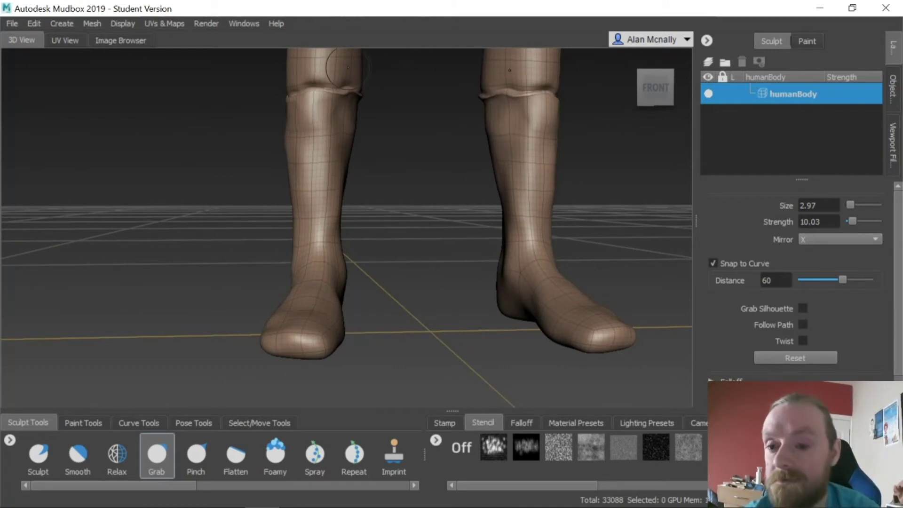
# Smooth the pulled-up cuff rim all the way around both calves with the Smooth brush.
pyautogui.moveTo(383, 194)
pyautogui.keyDown('alt'); pyautogui.mouseDown()
pyautogui.moveTo(528, 207)
pyautogui.moveTo(496, 189)
pyautogui.moveTo(470, 198)
pyautogui.moveTo(389, 255)
pyautogui.mouseUp(); pyautogui.keyUp('alt')
pyautogui.click(77, 454)
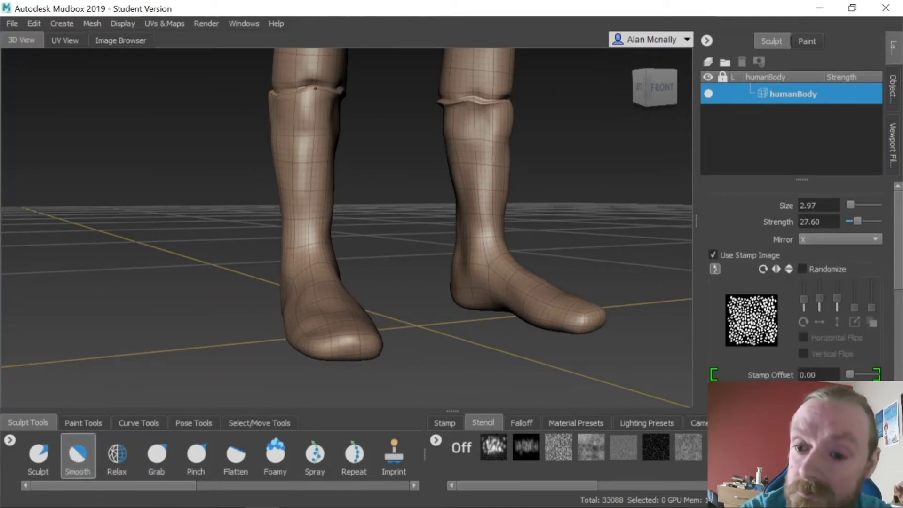
pyautogui.keyDown('alt'); pyautogui.moveTo(305, 87); pyautogui.dragTo(508, 184); pyautogui.keyUp('alt')
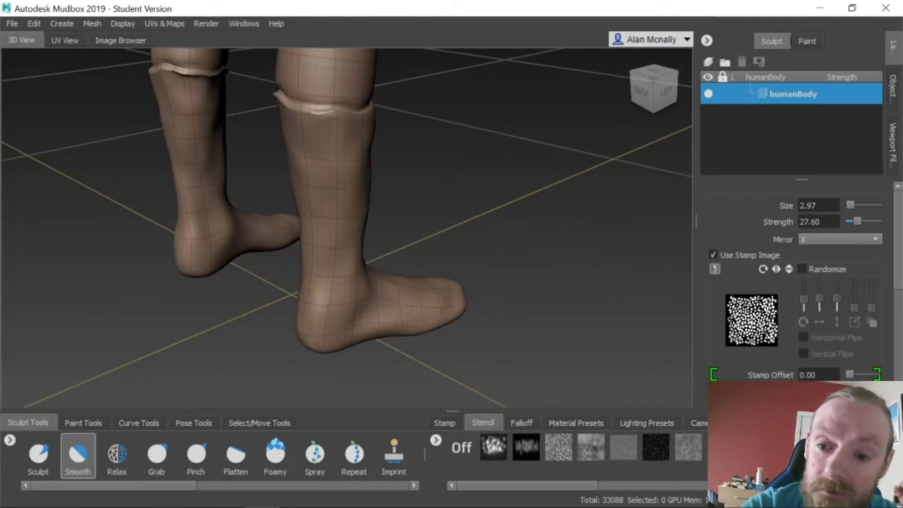
pyautogui.keyDown('alt'); pyautogui.moveTo(378, 145); pyautogui.dragTo(395, 108); pyautogui.keyUp('alt')
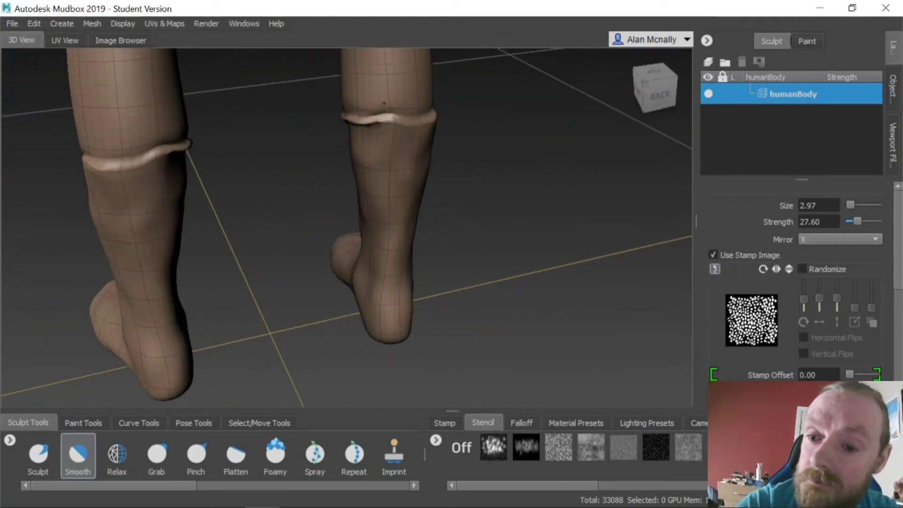
pyautogui.keyDown('alt'); pyautogui.moveTo(393, 177); pyautogui.dragTo(404, 136); pyautogui.keyUp('alt')
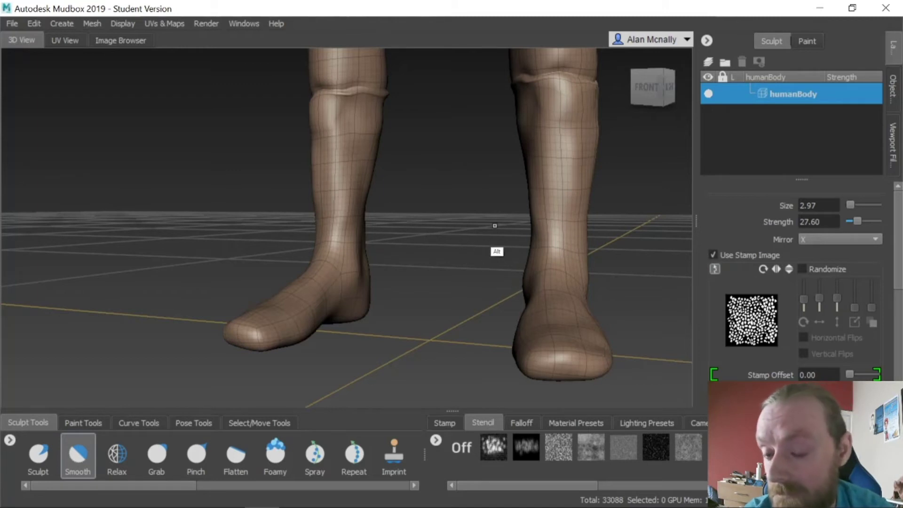
# Sculpt a raised waistband across the front of the hips, just below the jacket hem.
pyautogui.keyDown('alt'); pyautogui.moveTo(450, 216); pyautogui.dragTo(484, 343, button='middle'); pyautogui.keyUp('alt')
pyautogui.keyDown('alt'); pyautogui.moveTo(470, 251); pyautogui.dragTo(27, 306, button='right'); pyautogui.keyUp('alt')
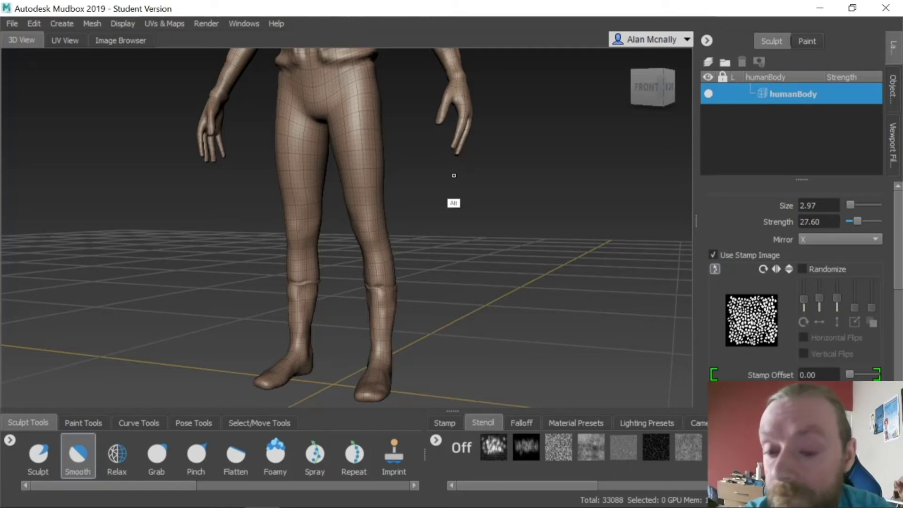
pyautogui.moveTo(454, 175)
pyautogui.keyDown('alt'); pyautogui.mouseDown(button='middle')
pyautogui.moveTo(441, 262)
pyautogui.moveTo(525, 251)
pyautogui.mouseUp(button='middle'); pyautogui.keyUp('alt')
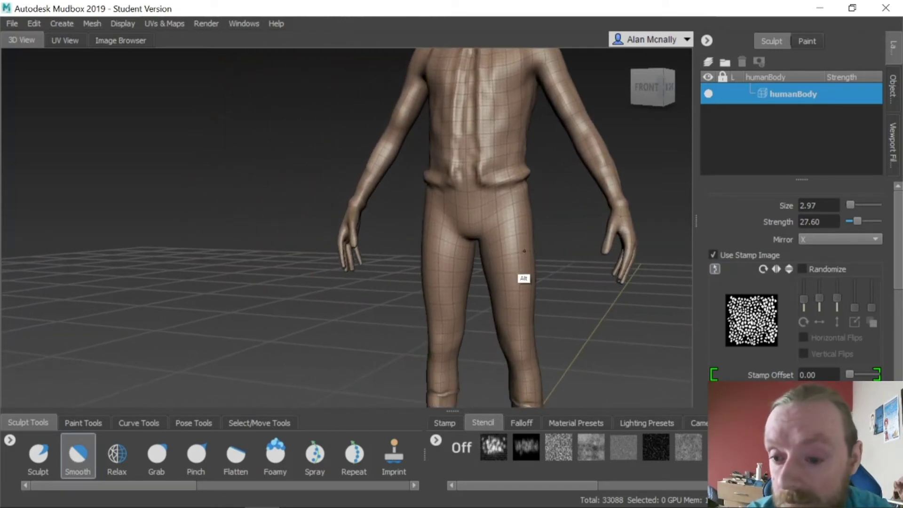
pyautogui.click(29, 457)
pyautogui.keyDown('alt'); pyautogui.moveTo(465, 199); pyautogui.dragTo(705, 174, button='right'); pyautogui.keyUp('alt')
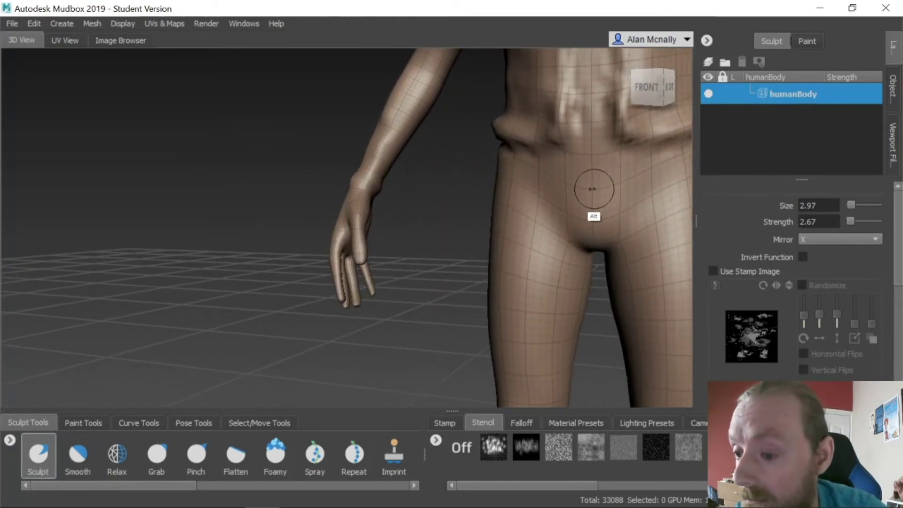
pyautogui.moveTo(592, 189)
pyautogui.keyDown('alt'); pyautogui.mouseDown()
pyautogui.moveTo(609, 198)
pyautogui.moveTo(580, 247)
pyautogui.moveTo(592, 258)
pyautogui.moveTo(631, 233)
pyautogui.moveTo(628, 207)
pyautogui.mouseUp(); pyautogui.keyUp('alt')
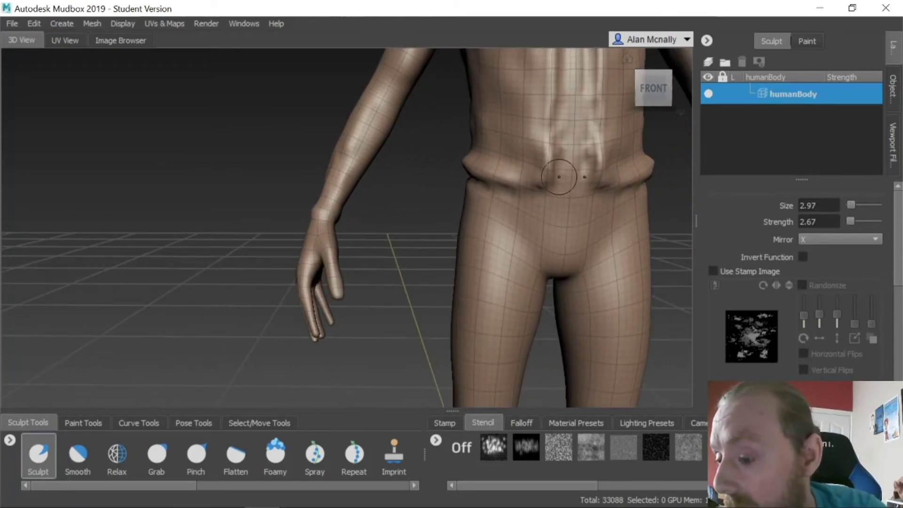
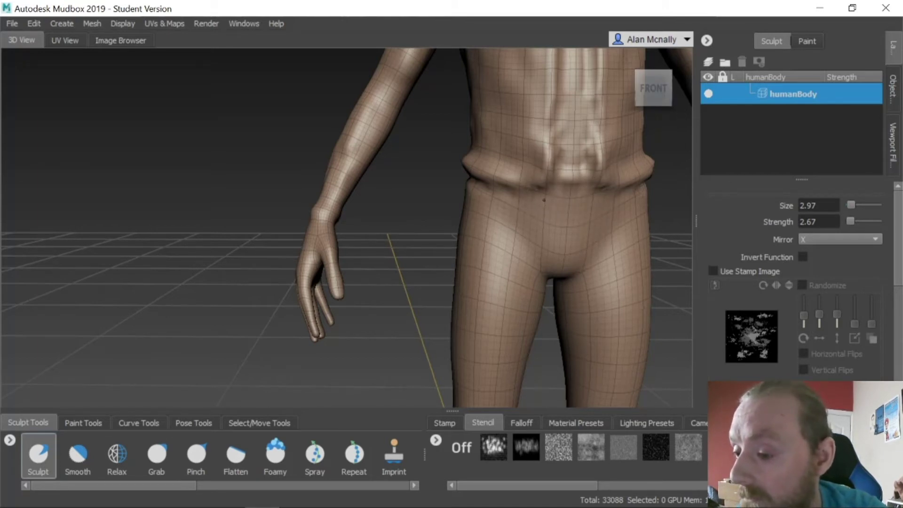
pyautogui.moveTo(575, 198); pyautogui.dragTo(572, 195)
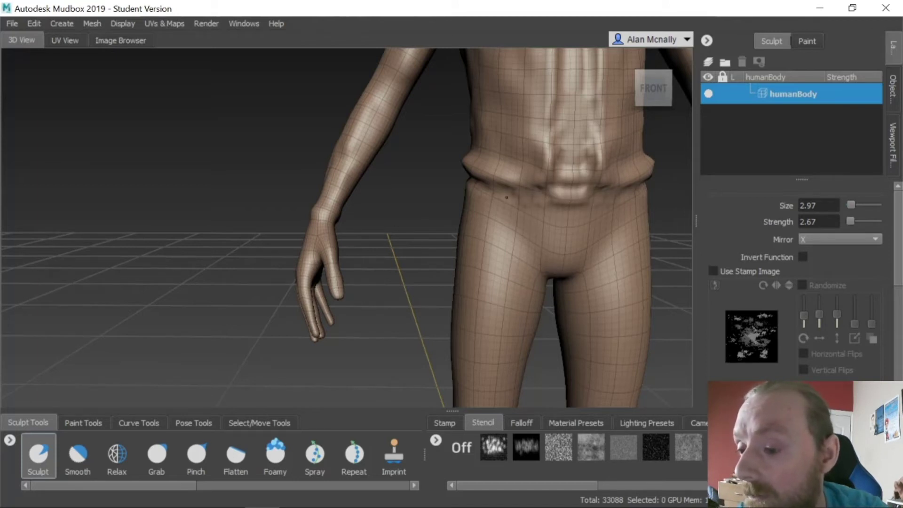
pyautogui.keyDown('alt'); pyautogui.moveTo(528, 210); pyautogui.dragTo(481, 185); pyautogui.keyUp('alt')
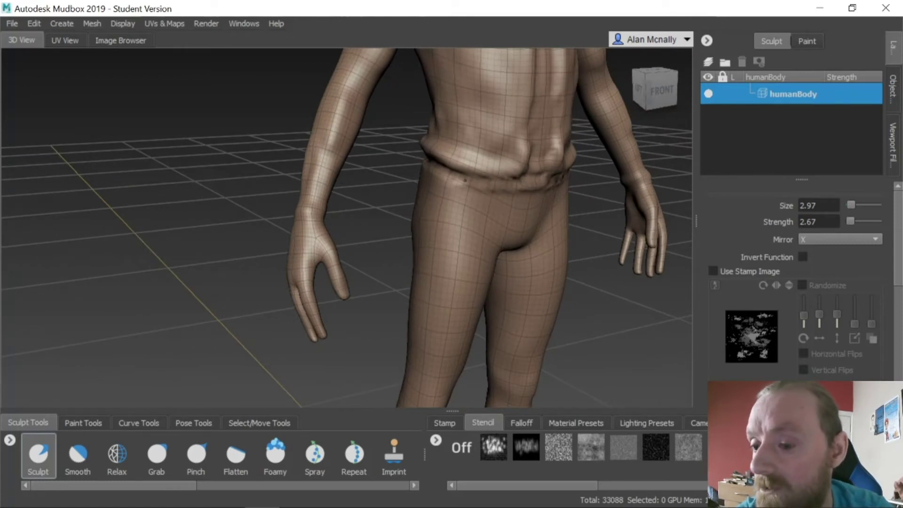
# Continue the raised waistband around the sides and back of the hips with the Sculpt brush.
pyautogui.keyDown('alt'); pyautogui.moveTo(512, 199); pyautogui.dragTo(429, 153); pyautogui.keyUp('alt')
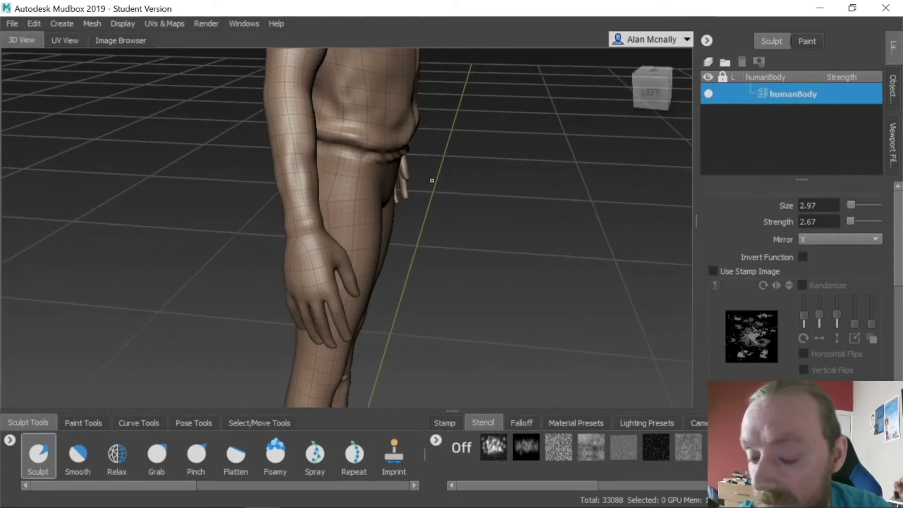
pyautogui.keyDown('alt'); pyautogui.moveTo(334, 157); pyautogui.dragTo(346, 183, button='middle'); pyautogui.keyUp('alt')
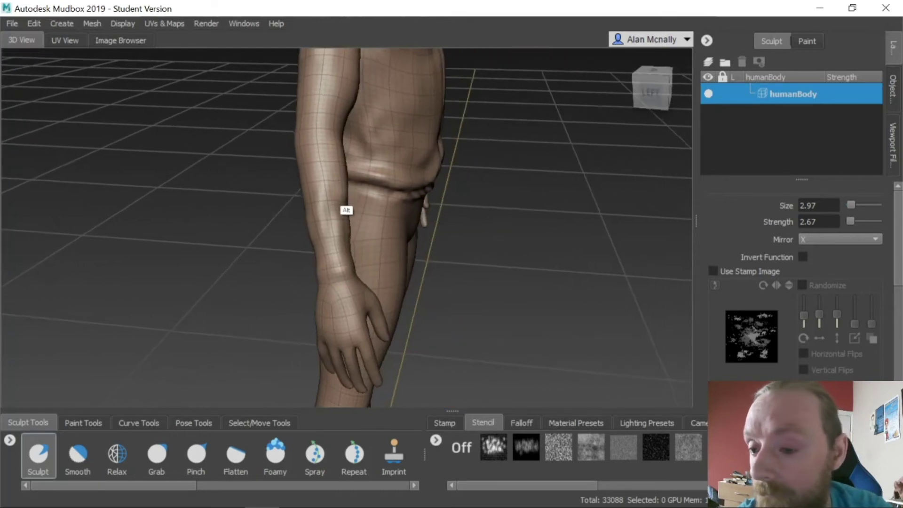
pyautogui.keyDown('alt'); pyautogui.moveTo(405, 196); pyautogui.dragTo(651, 173, button='right'); pyautogui.keyUp('alt')
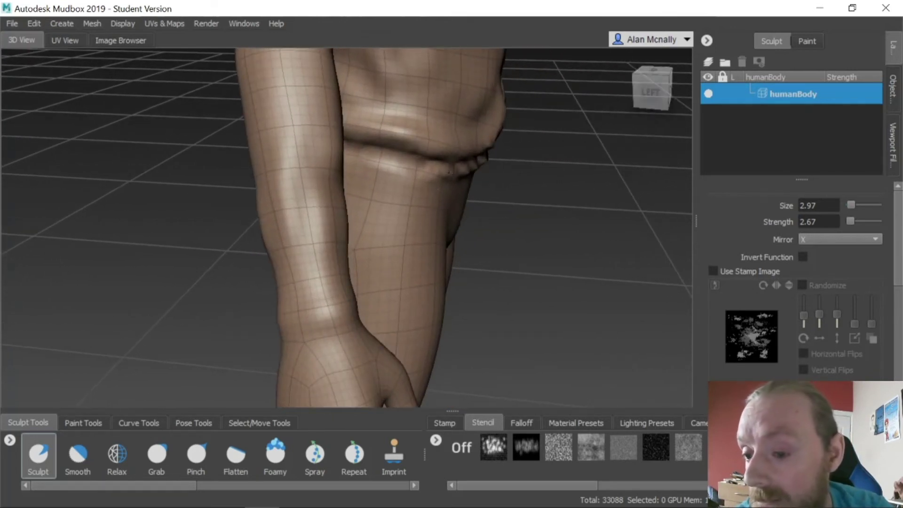
pyautogui.keyDown('alt'); pyautogui.moveTo(395, 208); pyautogui.dragTo(478, 177); pyautogui.keyUp('alt')
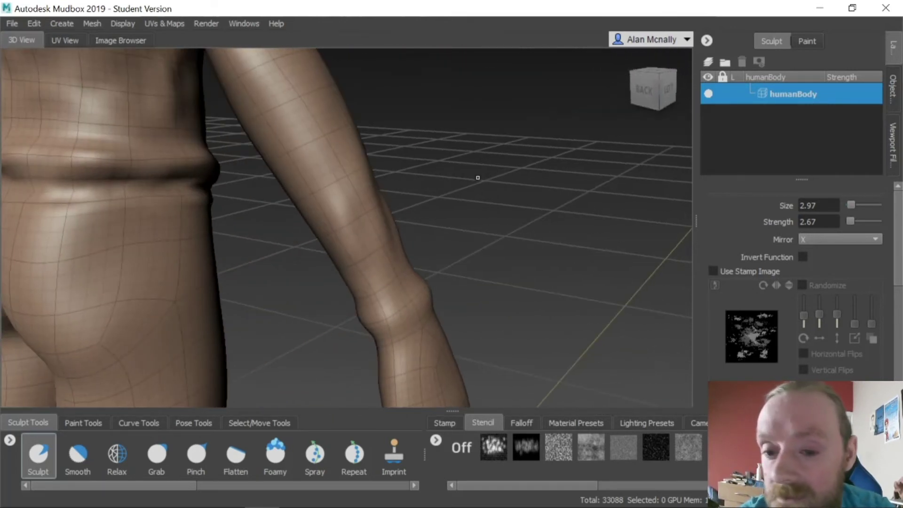
pyautogui.keyDown('alt'); pyautogui.moveTo(105, 213); pyautogui.dragTo(192, 232); pyautogui.keyUp('alt')
pyautogui.keyDown('alt'); pyautogui.moveTo(92, 229); pyautogui.dragTo(324, 196, button='middle'); pyautogui.keyUp('alt')
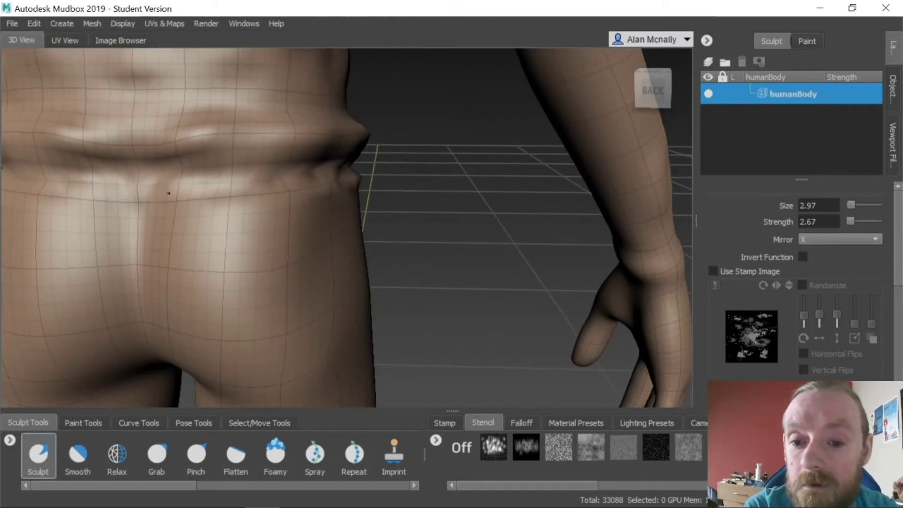
pyautogui.moveTo(168, 193)
pyautogui.mouseDown()
pyautogui.moveTo(193, 197)
pyautogui.moveTo(235, 181)
pyautogui.moveTo(141, 179)
pyautogui.moveTo(269, 192)
pyautogui.mouseUp()
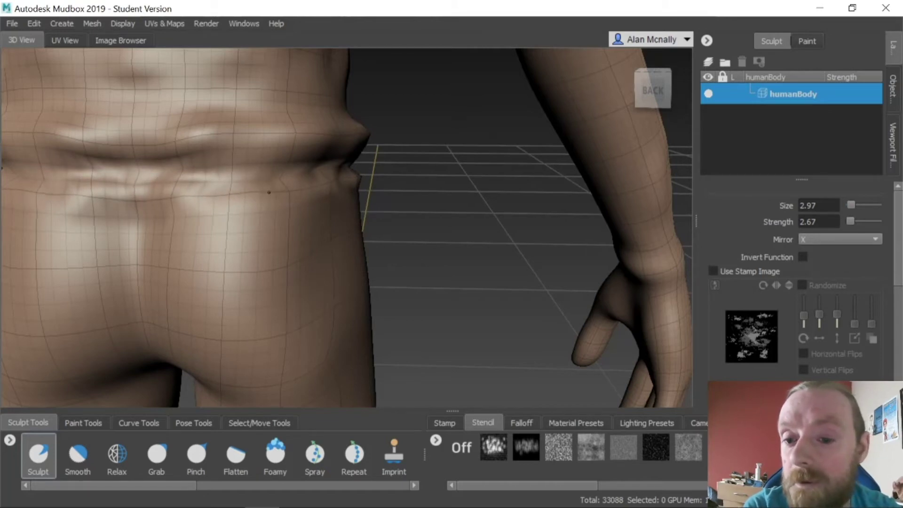
pyautogui.moveTo(216, 216)
pyautogui.keyDown('alt'); pyautogui.mouseDown()
pyautogui.moveTo(415, 210)
pyautogui.moveTo(384, 197)
pyautogui.moveTo(447, 217)
pyautogui.mouseUp(); pyautogui.keyUp('alt')
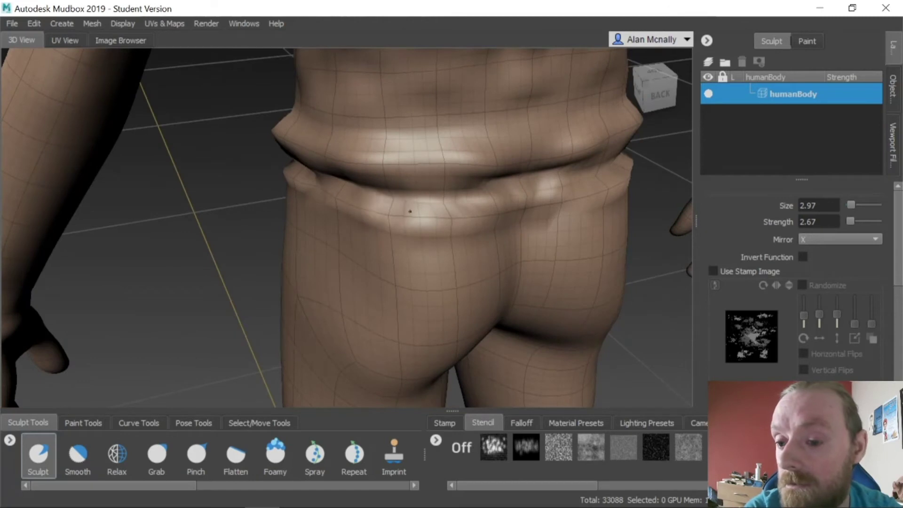
pyautogui.moveTo(296, 225)
pyautogui.keyDown('alt'); pyautogui.mouseDown()
pyautogui.moveTo(434, 229)
pyautogui.moveTo(353, 198)
pyautogui.moveTo(427, 222)
pyautogui.moveTo(248, 227)
pyautogui.moveTo(411, 200)
pyautogui.mouseUp(); pyautogui.keyUp('alt')
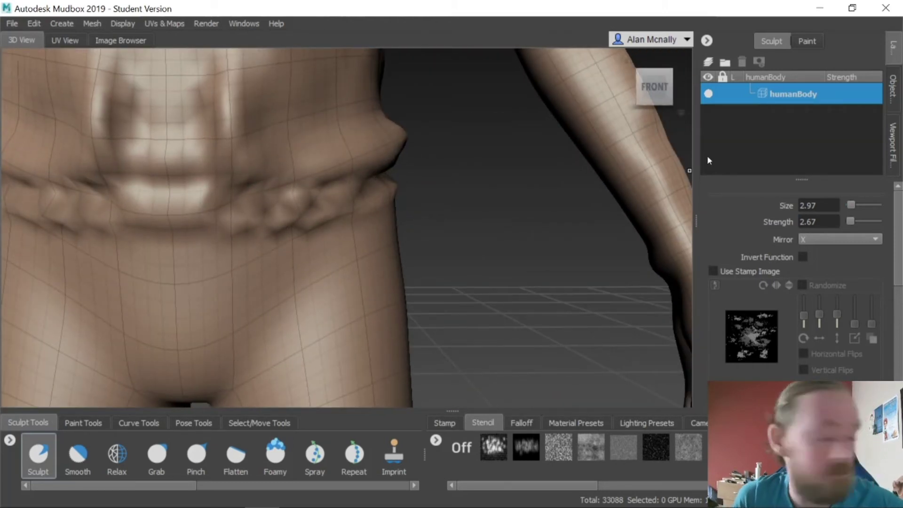
# Subdivide the body mesh twice, up to level 4, and smooth the bumps on the front of the waistband.
pyautogui.hotkey('shift', 'd')
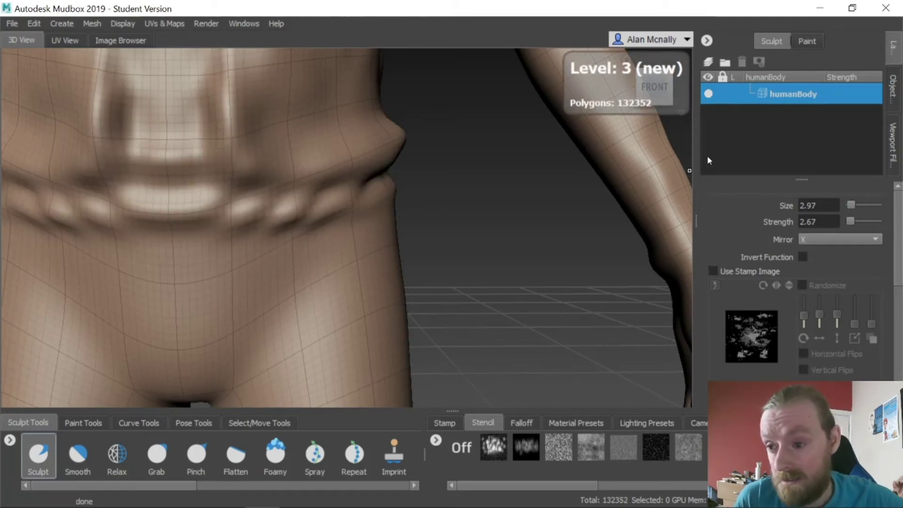
pyautogui.hotkey('shift', 'd')
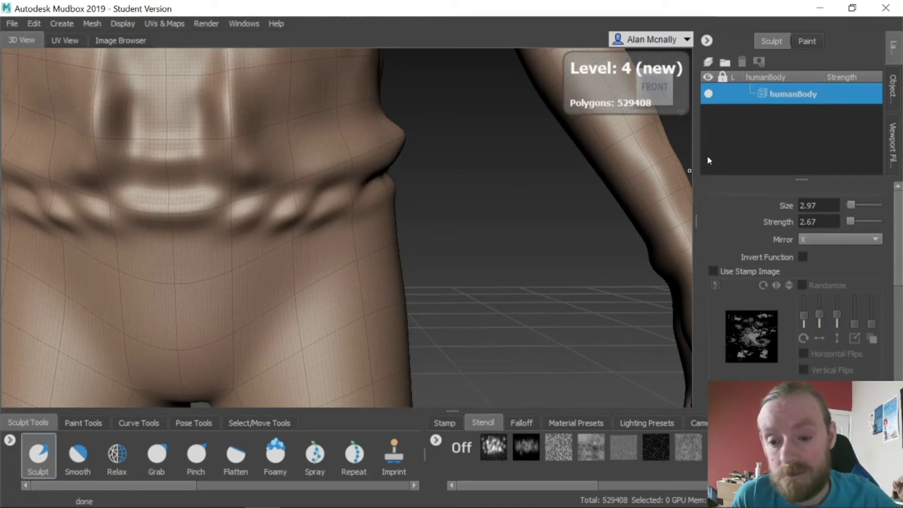
pyautogui.click(88, 458)
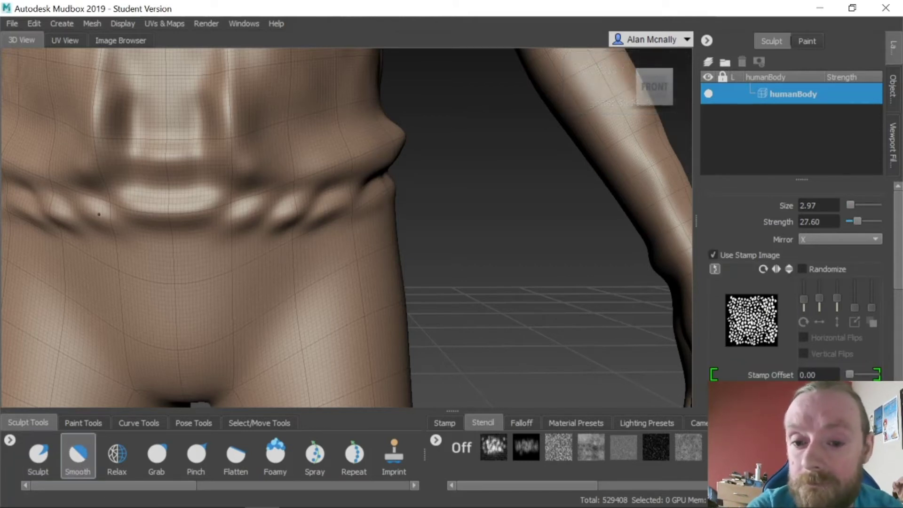
pyautogui.moveTo(335, 212)
pyautogui.keyDown('alt'); pyautogui.mouseDown()
pyautogui.moveTo(268, 242)
pyautogui.moveTo(362, 238)
pyautogui.moveTo(367, 262)
pyautogui.moveTo(385, 258)
pyautogui.moveTo(339, 261)
pyautogui.mouseUp(); pyautogui.keyUp('alt')
# Sculpt a thin ridge along the waistband around the sides and back of the hips.
pyautogui.click(38, 454)
pyautogui.moveTo(268, 298)
pyautogui.keyDown('alt'); pyautogui.mouseDown()
pyautogui.moveTo(383, 305)
pyautogui.moveTo(357, 268)
pyautogui.moveTo(405, 297)
pyautogui.moveTo(309, 283)
pyautogui.moveTo(277, 301)
pyautogui.moveTo(356, 302)
pyautogui.mouseUp(); pyautogui.keyUp('alt')
pyautogui.keyDown('alt'); pyautogui.moveTo(453, 285); pyautogui.dragTo(397, 258); pyautogui.keyUp('alt')
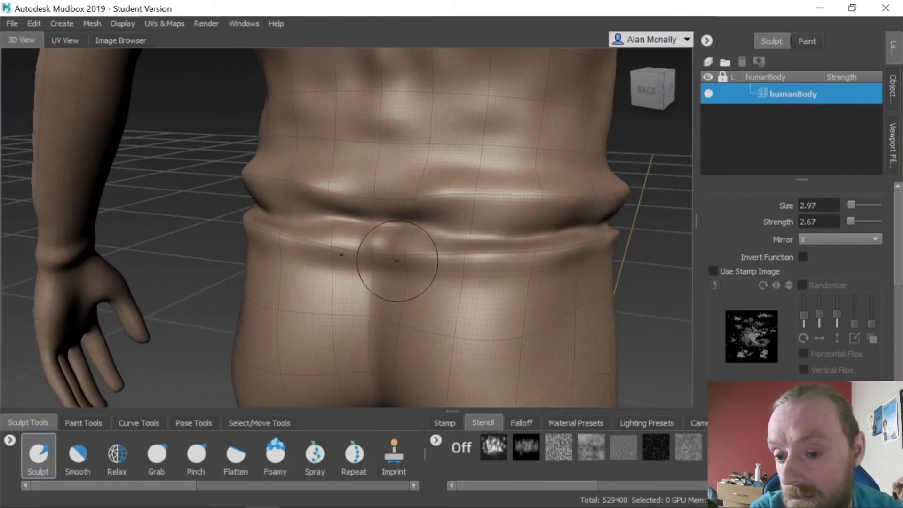
pyautogui.moveTo(574, 251)
pyautogui.keyDown('alt'); pyautogui.mouseDown()
pyautogui.moveTo(373, 270)
pyautogui.moveTo(524, 271)
pyautogui.moveTo(352, 291)
pyautogui.moveTo(475, 271)
pyautogui.moveTo(221, 260)
pyautogui.moveTo(258, 241)
pyautogui.moveTo(234, 240)
pyautogui.mouseUp(); pyautogui.keyUp('alt')
# Build up the front of the waistband with horizontal Sculpt strokes just below the jacket hem.
pyautogui.moveTo(269, 209)
pyautogui.mouseDown()
pyautogui.moveTo(292, 188)
pyautogui.moveTo(285, 192)
pyautogui.mouseUp()
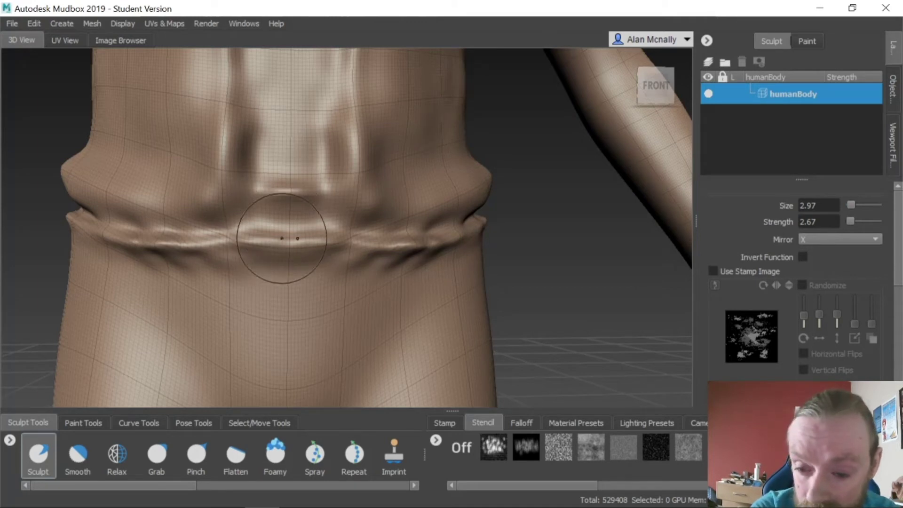
pyautogui.moveTo(283, 226); pyautogui.dragTo(229, 224)
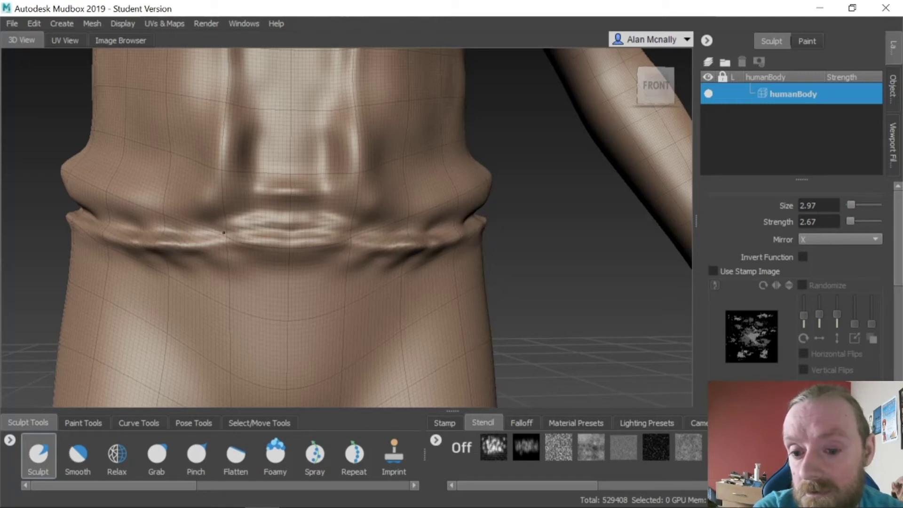
pyautogui.moveTo(173, 228); pyautogui.dragTo(132, 221)
pyautogui.moveTo(404, 235); pyautogui.dragTo(395, 231)
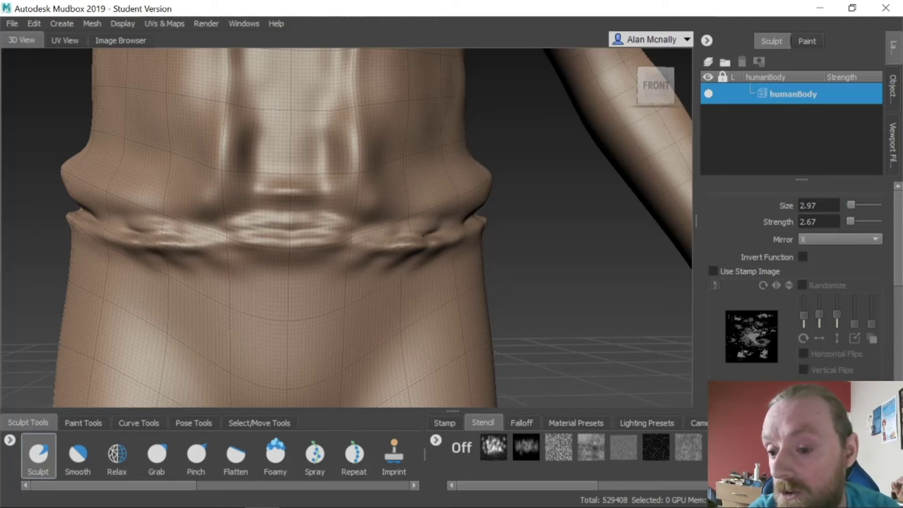
# Fill in the gap between the waistband ridge and jacket hem around the sides and back with the Sculpt brush.
pyautogui.moveTo(228, 282)
pyautogui.keyDown('alt'); pyautogui.mouseDown()
pyautogui.moveTo(346, 312)
pyautogui.moveTo(364, 263)
pyautogui.mouseUp(); pyautogui.keyUp('alt')
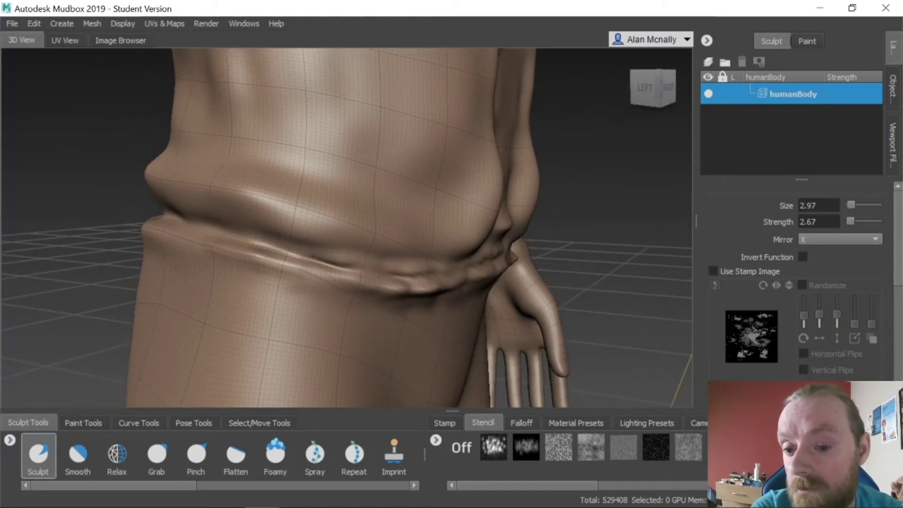
pyautogui.moveTo(261, 272)
pyautogui.keyDown('alt'); pyautogui.mouseDown()
pyautogui.moveTo(323, 295)
pyautogui.moveTo(272, 269)
pyautogui.mouseUp(); pyautogui.keyUp('alt')
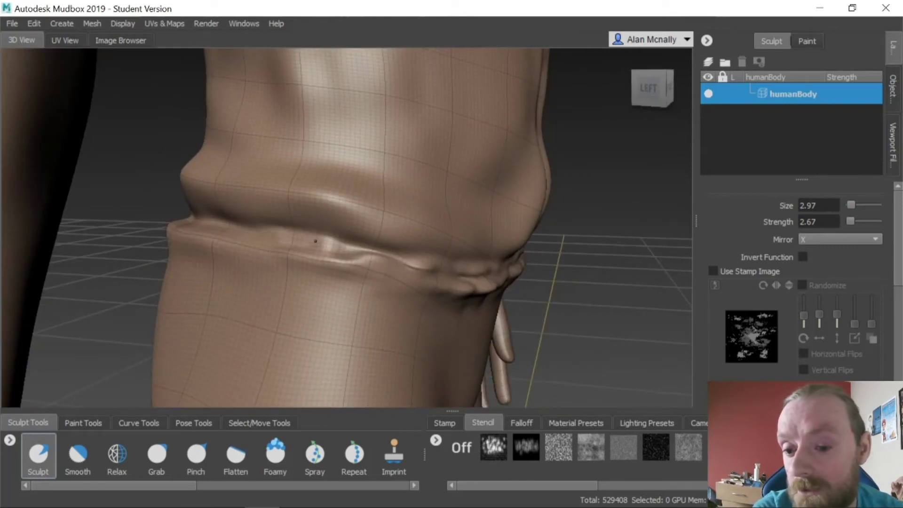
pyautogui.keyDown('alt'); pyautogui.moveTo(387, 259); pyautogui.dragTo(477, 252); pyautogui.keyUp('alt')
pyautogui.moveTo(507, 279)
pyautogui.mouseDown()
pyautogui.moveTo(391, 264)
pyautogui.moveTo(411, 315)
pyautogui.moveTo(484, 245)
pyautogui.moveTo(421, 235)
pyautogui.moveTo(484, 231)
pyautogui.moveTo(476, 232)
pyautogui.mouseUp()
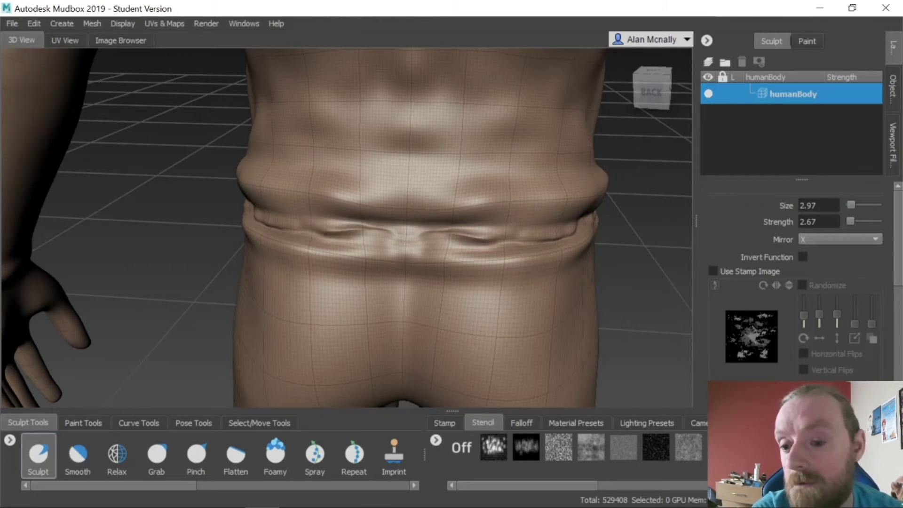
pyautogui.moveTo(325, 233); pyautogui.dragTo(399, 233)
pyautogui.keyDown('alt'); pyautogui.moveTo(333, 278); pyautogui.dragTo(430, 269); pyautogui.keyUp('alt')
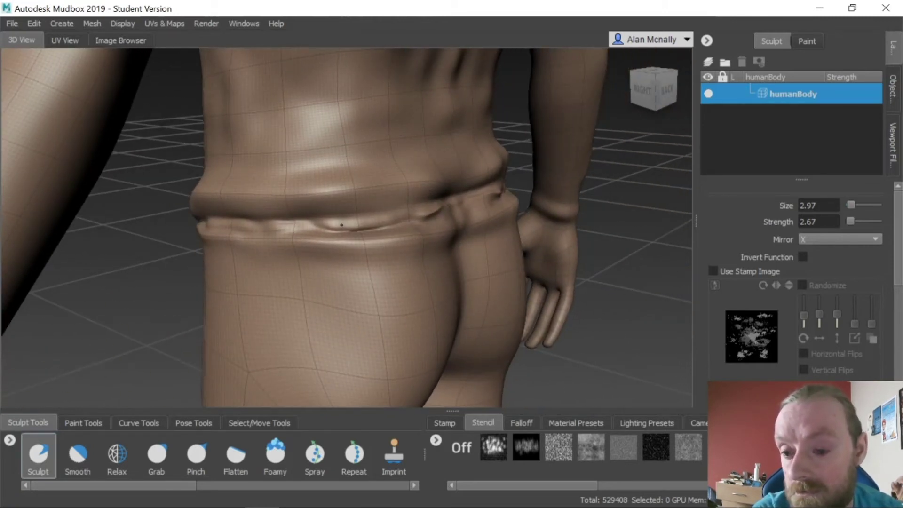
pyautogui.moveTo(402, 224); pyautogui.dragTo(279, 226)
# Soften the sculpted waistband all the way around the hips with the Smooth brush.
pyautogui.click(78, 454)
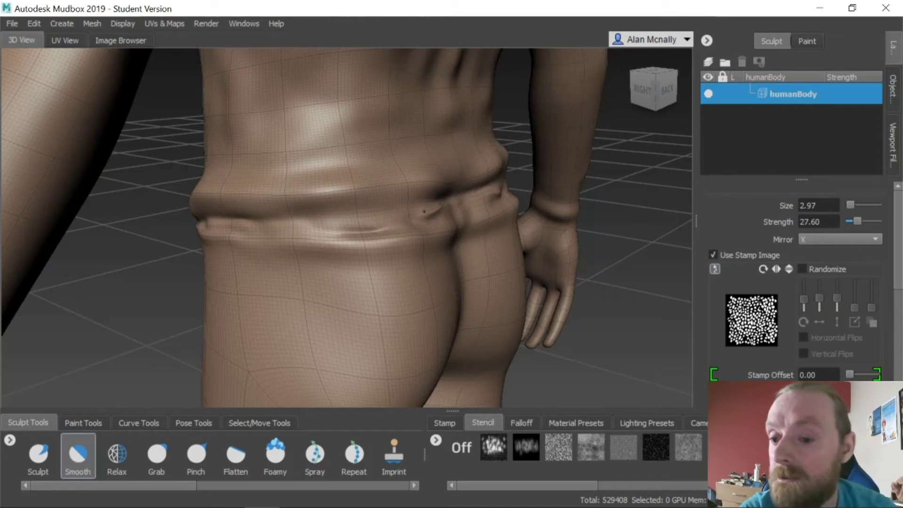
pyautogui.keyDown('alt'); pyautogui.moveTo(302, 258); pyautogui.dragTo(381, 209); pyautogui.keyUp('alt')
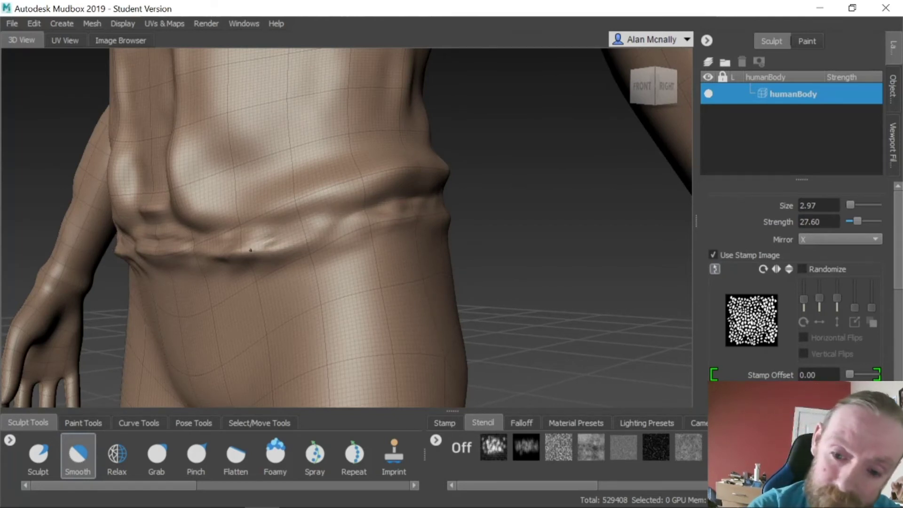
pyautogui.keyDown('alt'); pyautogui.moveTo(374, 193); pyautogui.dragTo(397, 263); pyautogui.keyUp('alt')
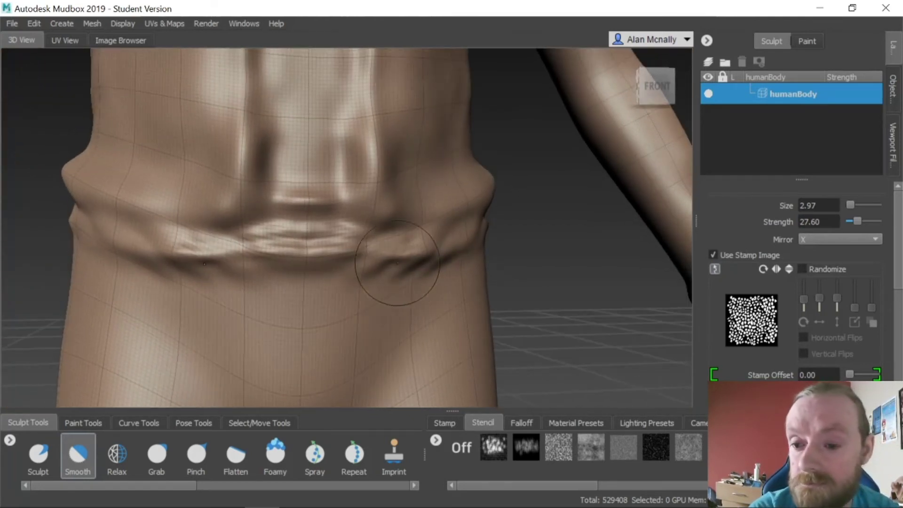
pyautogui.moveTo(336, 234); pyautogui.dragTo(293, 236)
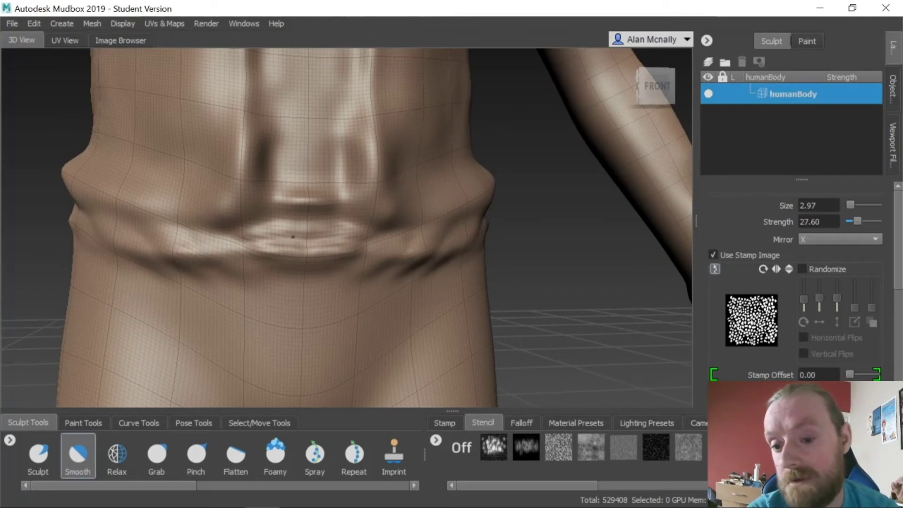
pyautogui.keyDown('alt'); pyautogui.moveTo(245, 205); pyautogui.dragTo(413, 230); pyautogui.keyUp('alt')
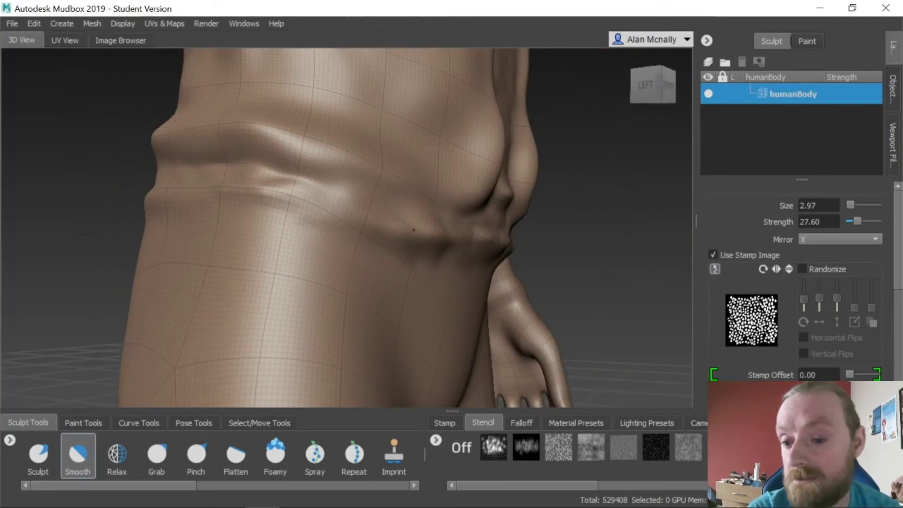
pyautogui.moveTo(86, 206)
pyautogui.keyDown('alt'); pyautogui.mouseDown()
pyautogui.moveTo(290, 272)
pyautogui.moveTo(272, 282)
pyautogui.moveTo(397, 292)
pyautogui.moveTo(545, 249)
pyautogui.moveTo(564, 233)
pyautogui.moveTo(541, 231)
pyautogui.moveTo(500, 260)
pyautogui.moveTo(547, 235)
pyautogui.mouseUp(); pyautogui.keyUp('alt')
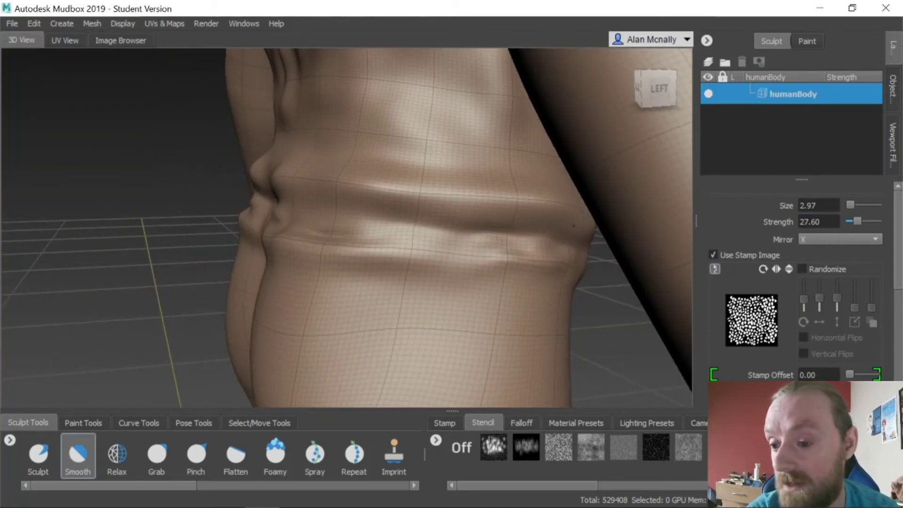
pyautogui.keyDown('alt'); pyautogui.moveTo(439, 161); pyautogui.dragTo(476, 254); pyautogui.keyUp('alt')
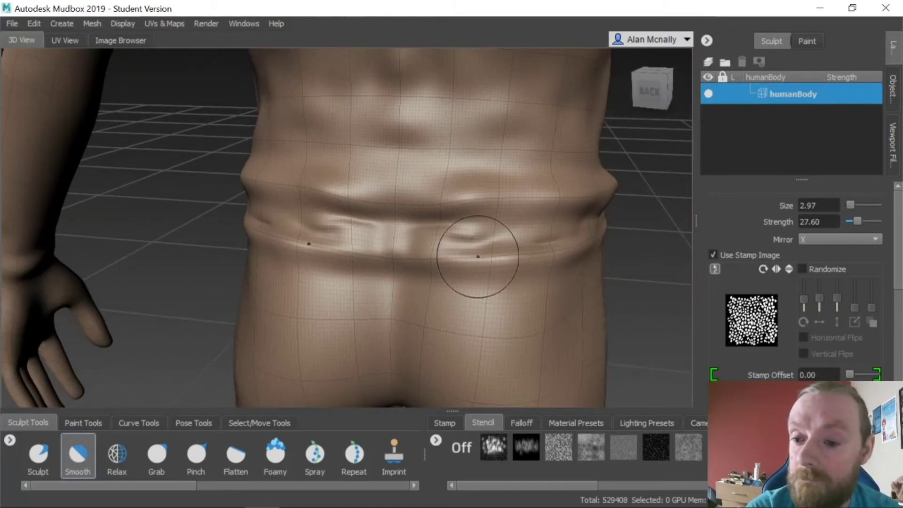
pyautogui.keyDown('alt'); pyautogui.moveTo(416, 231); pyautogui.dragTo(272, 265); pyautogui.keyUp('alt')
pyautogui.keyDown('alt'); pyautogui.moveTo(272, 264); pyautogui.dragTo(212, 235, button='right'); pyautogui.keyUp('alt')
pyautogui.keyDown('alt'); pyautogui.moveTo(211, 235); pyautogui.dragTo(308, 287, button='middle'); pyautogui.keyUp('alt')
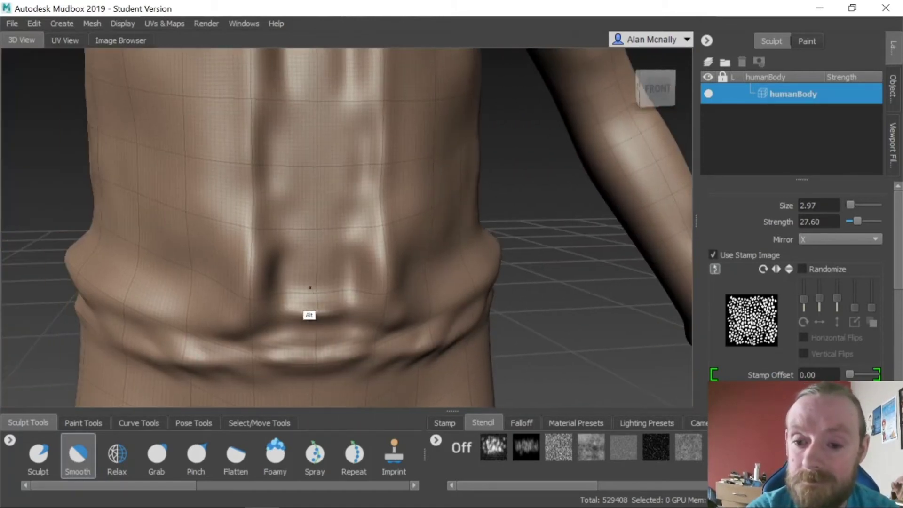
# Select the Bulge brush and frame the upper legs for shaping the trousers.
pyautogui.keyDown('alt'); pyautogui.moveTo(341, 272); pyautogui.dragTo(7, 315, button='right'); pyautogui.keyUp('alt')
pyautogui.keyDown('alt'); pyautogui.moveTo(261, 270); pyautogui.dragTo(276, 267); pyautogui.keyUp('alt')
pyautogui.keyDown('alt'); pyautogui.moveTo(276, 267); pyautogui.dragTo(28, 308, button='right'); pyautogui.keyUp('alt')
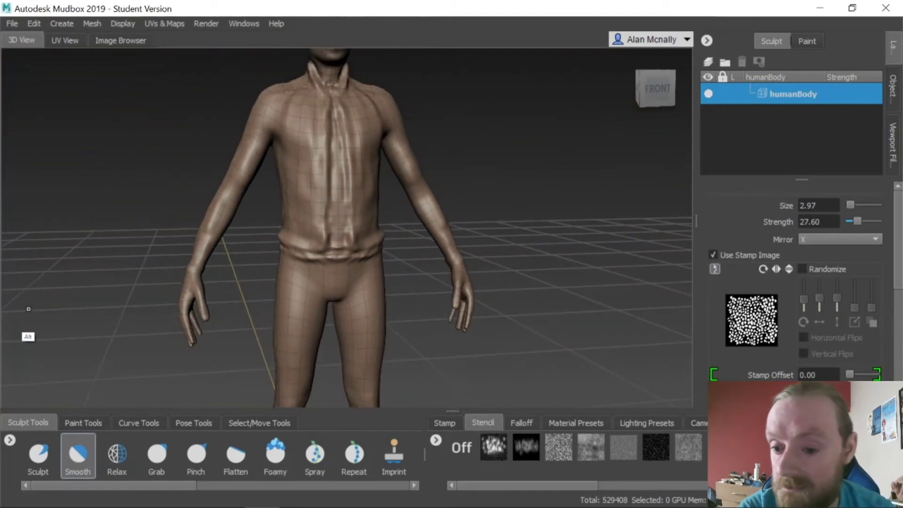
pyautogui.keyDown('alt'); pyautogui.moveTo(414, 255); pyautogui.dragTo(122, 264, button='right'); pyautogui.keyUp('alt')
pyautogui.keyDown('alt'); pyautogui.moveTo(363, 274); pyautogui.dragTo(614, 223, button='right'); pyautogui.keyUp('alt')
pyautogui.keyDown('alt'); pyautogui.moveTo(402, 268); pyautogui.dragTo(386, 191, button='middle'); pyautogui.keyUp('alt')
pyautogui.moveTo(176, 484); pyautogui.dragTo(308, 484)
pyautogui.click(315, 451)
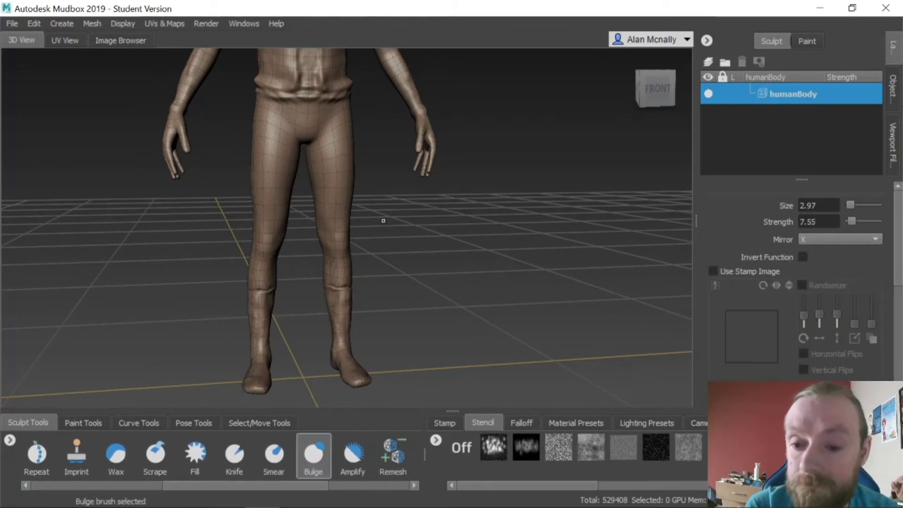
pyautogui.keyDown('alt'); pyautogui.moveTo(347, 206); pyautogui.dragTo(288, 247, button='middle'); pyautogui.keyUp('alt')
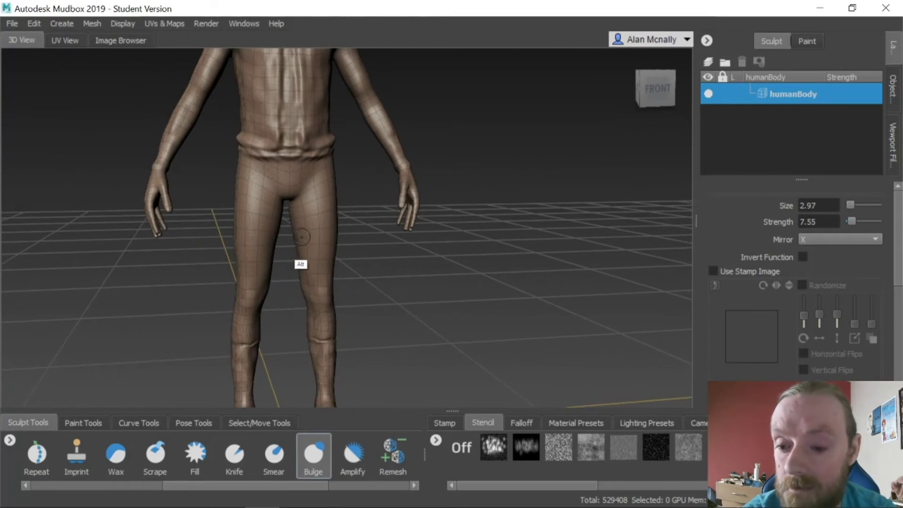
pyautogui.keyDown('alt'); pyautogui.moveTo(274, 255); pyautogui.dragTo(466, 230, button='right'); pyautogui.keyUp('alt')
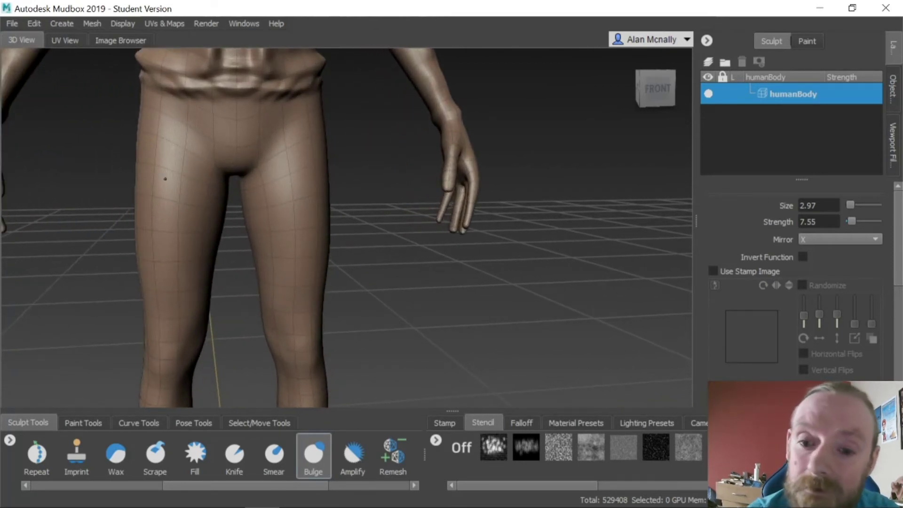
pyautogui.moveTo(236, 163)
pyautogui.mouseDown()
pyautogui.moveTo(235, 151)
pyautogui.moveTo(238, 202)
pyautogui.mouseUp()
pyautogui.keyDown('alt'); pyautogui.moveTo(291, 256); pyautogui.dragTo(355, 243); pyautogui.keyUp('alt')
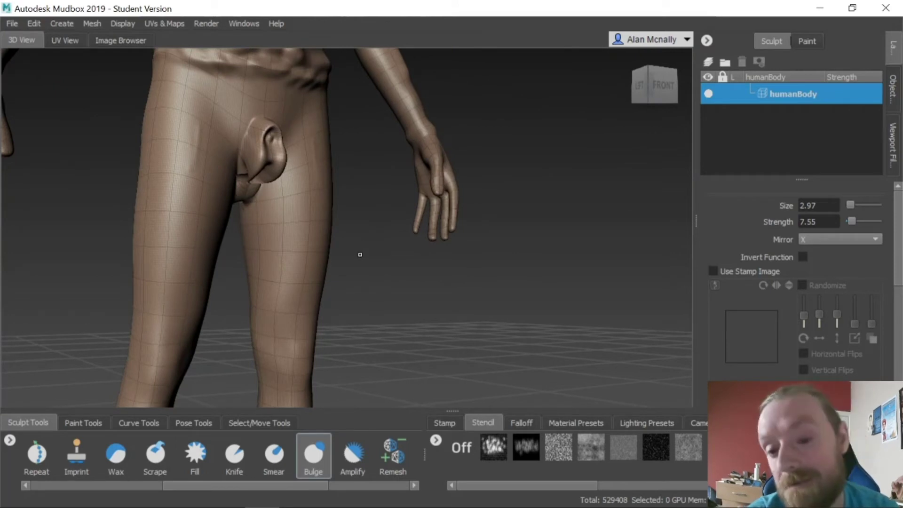
pyautogui.hotkey('ctrl', 'z')
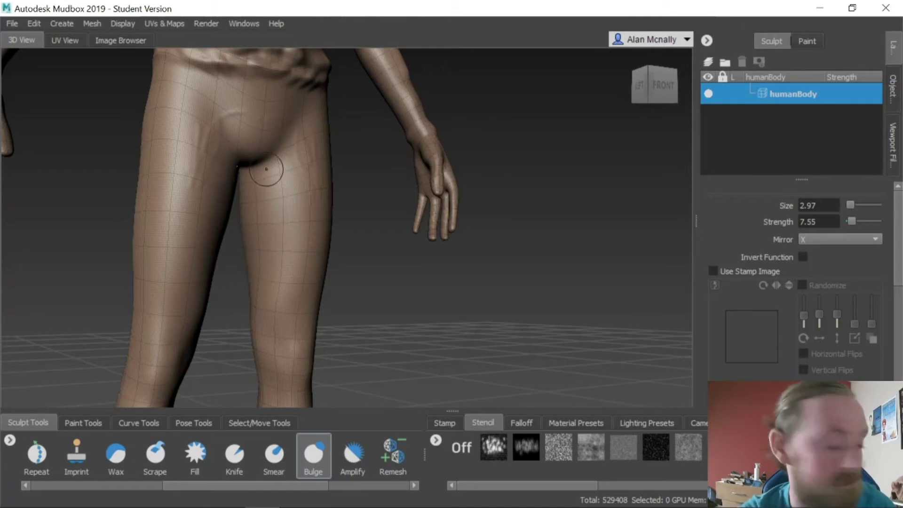
# Set the Bulge brush size to 11.07 and puff out the front of both trouser legs from the thighs down to the boot cuffs.
pyautogui.moveTo(230, 214); pyautogui.dragTo(276, 214)
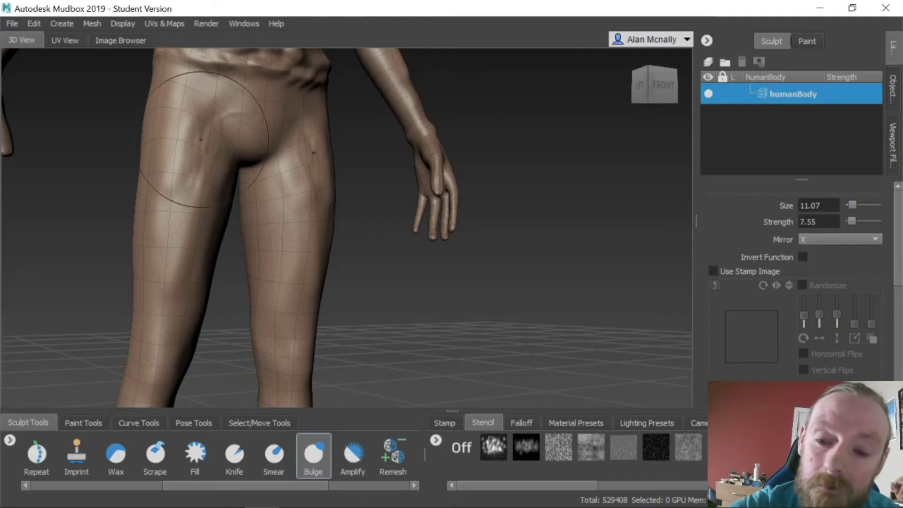
pyautogui.moveTo(202, 155)
pyautogui.keyDown('alt'); pyautogui.mouseDown()
pyautogui.moveTo(262, 298)
pyautogui.moveTo(252, 202)
pyautogui.mouseUp(); pyautogui.keyUp('alt')
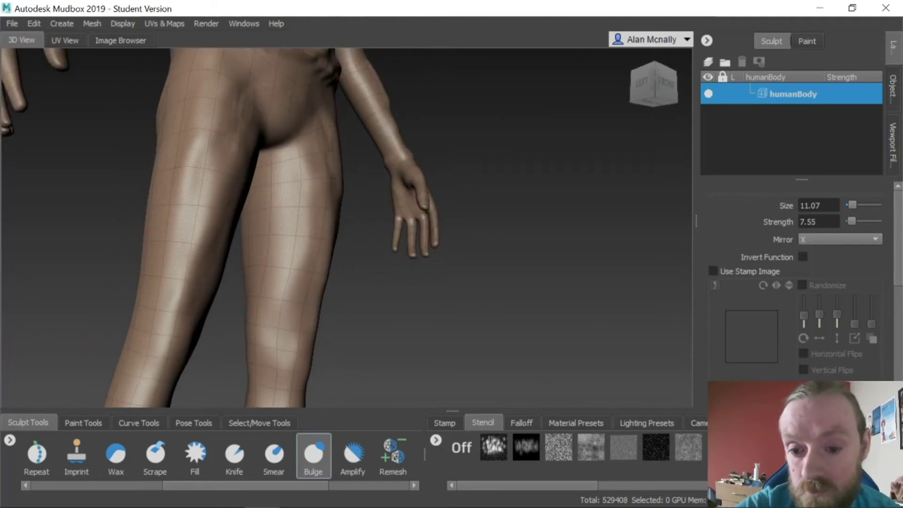
pyautogui.keyDown('alt'); pyautogui.moveTo(215, 259); pyautogui.dragTo(141, 331); pyautogui.keyUp('alt')
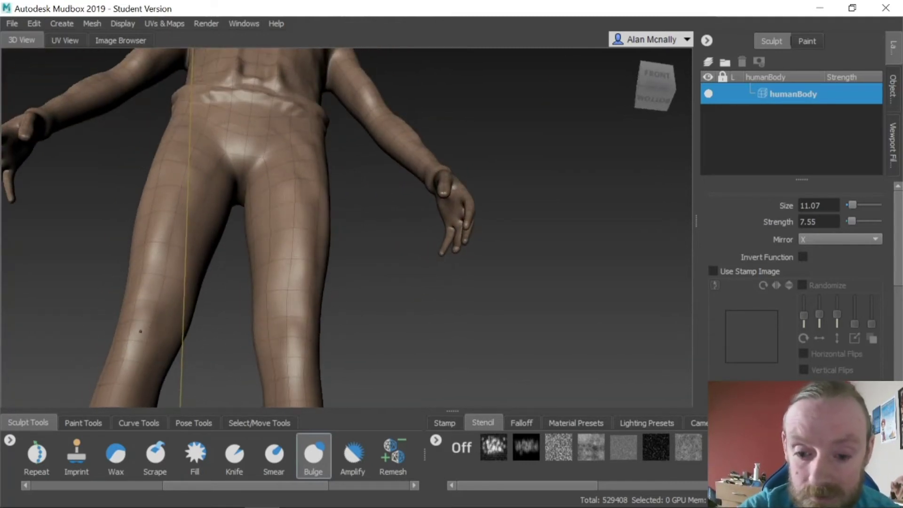
pyautogui.moveTo(178, 306)
pyautogui.keyDown('alt'); pyautogui.mouseDown()
pyautogui.moveTo(195, 349)
pyautogui.moveTo(183, 359)
pyautogui.moveTo(141, 358)
pyautogui.moveTo(210, 352)
pyautogui.moveTo(217, 292)
pyautogui.moveTo(183, 231)
pyautogui.moveTo(217, 270)
pyautogui.moveTo(230, 204)
pyautogui.mouseUp(); pyautogui.keyUp('alt')
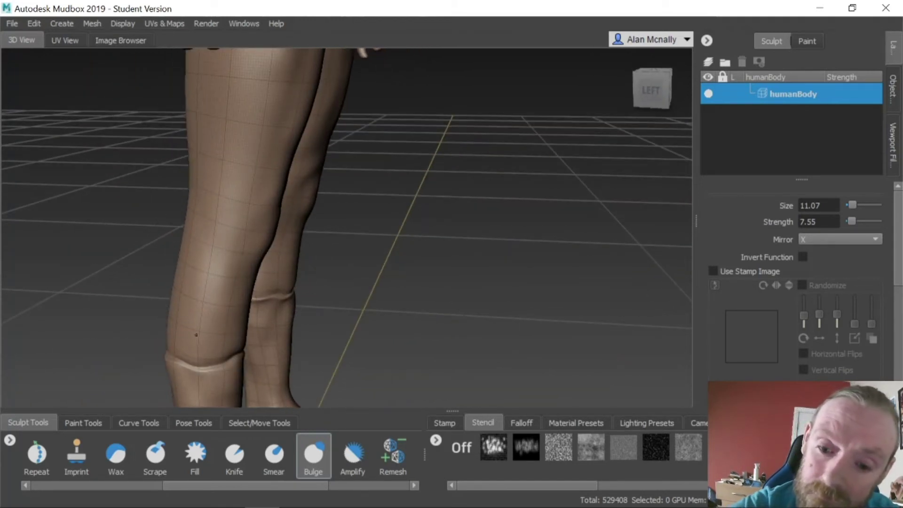
pyautogui.moveTo(195, 274); pyautogui.dragTo(221, 288)
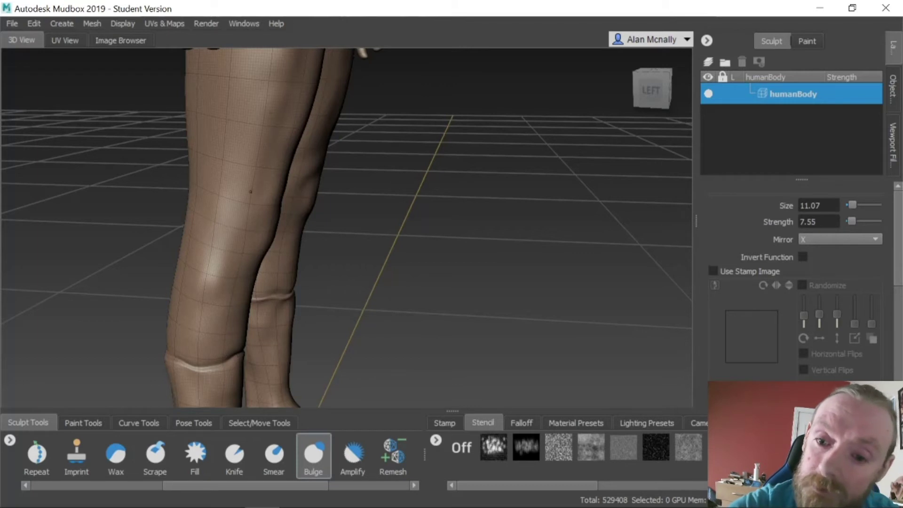
# Bulge the outer sides of the trousers from below the waistband over the hips and thighs.
pyautogui.moveTo(292, 108)
pyautogui.keyDown('alt'); pyautogui.mouseDown(button='middle')
pyautogui.moveTo(286, 188)
pyautogui.moveTo(233, 245)
pyautogui.moveTo(140, 254)
pyautogui.mouseUp(button='middle'); pyautogui.keyUp('alt')
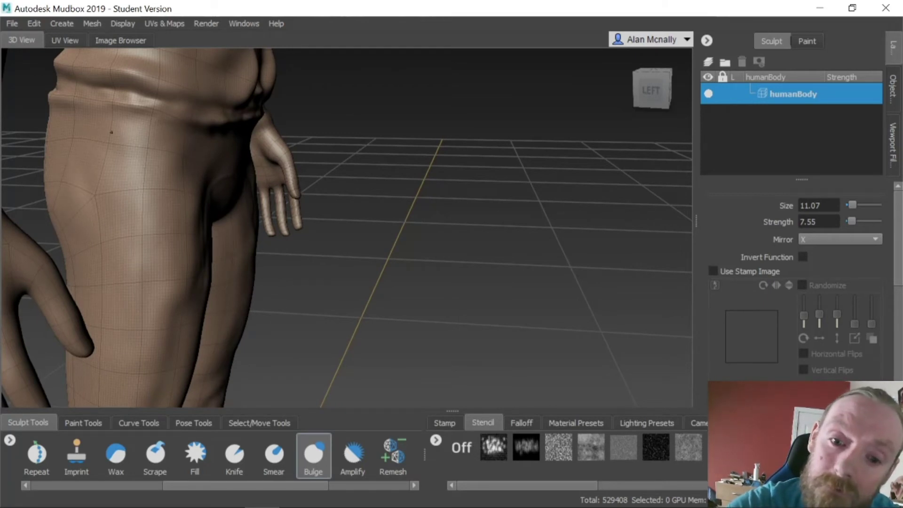
pyautogui.keyDown('alt'); pyautogui.moveTo(149, 292); pyautogui.dragTo(182, 246); pyautogui.keyUp('alt')
pyautogui.keyDown('alt'); pyautogui.moveTo(182, 247); pyautogui.dragTo(180, 227, button='middle'); pyautogui.keyUp('alt')
pyautogui.moveTo(215, 265)
pyautogui.mouseDown()
pyautogui.moveTo(202, 250)
pyautogui.moveTo(224, 207)
pyautogui.mouseUp()
pyautogui.moveTo(174, 308); pyautogui.dragTo(149, 249)
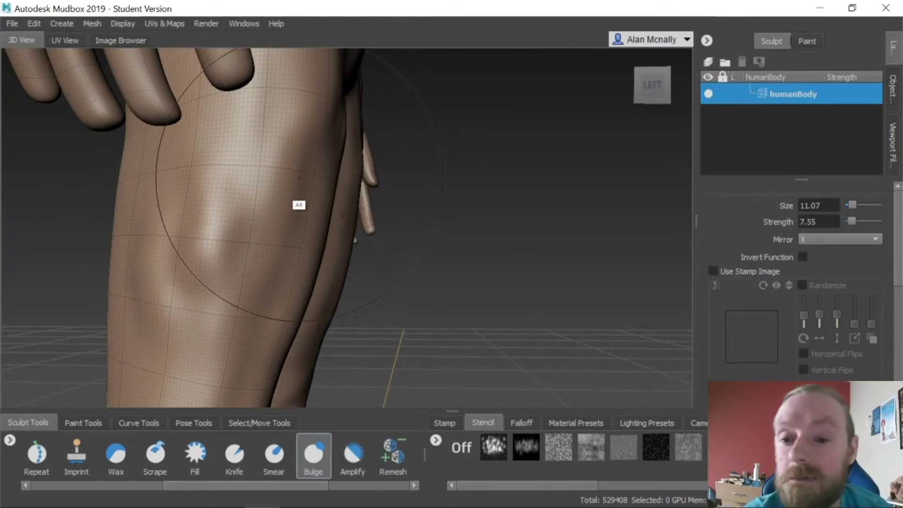
pyautogui.moveTo(298, 204)
pyautogui.keyDown('alt'); pyautogui.mouseDown()
pyautogui.moveTo(255, 241)
pyautogui.moveTo(260, 223)
pyautogui.moveTo(284, 206)
pyautogui.mouseUp(); pyautogui.keyUp('alt')
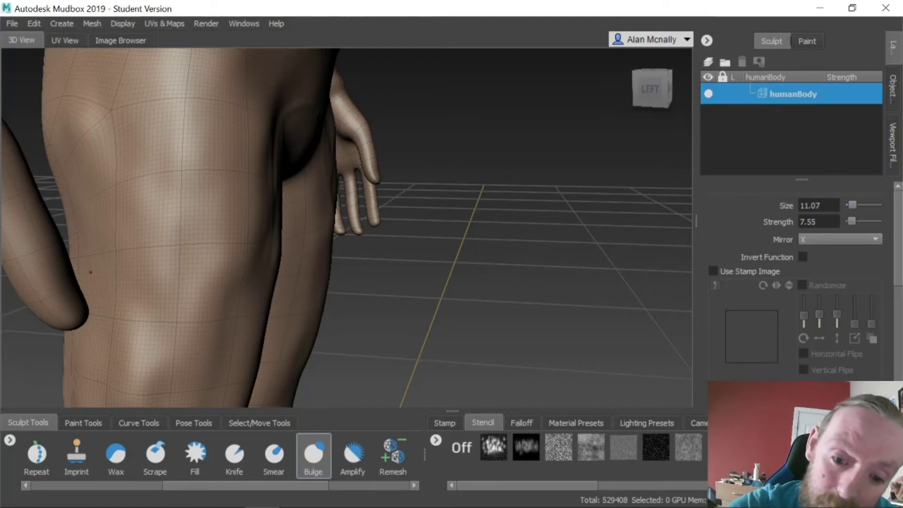
# Puff out the back and outer rear of the thighs with Bulge strokes below the buttocks.
pyautogui.keyDown('alt'); pyautogui.moveTo(90, 271); pyautogui.dragTo(282, 292); pyautogui.keyUp('alt')
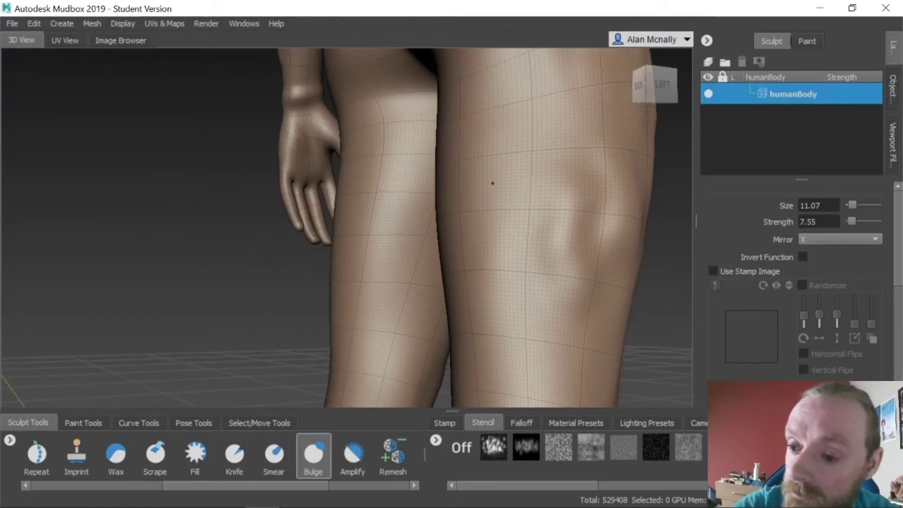
pyautogui.moveTo(499, 188)
pyautogui.keyDown('alt'); pyautogui.mouseDown()
pyautogui.moveTo(492, 216)
pyautogui.moveTo(437, 239)
pyautogui.mouseUp(); pyautogui.keyUp('alt')
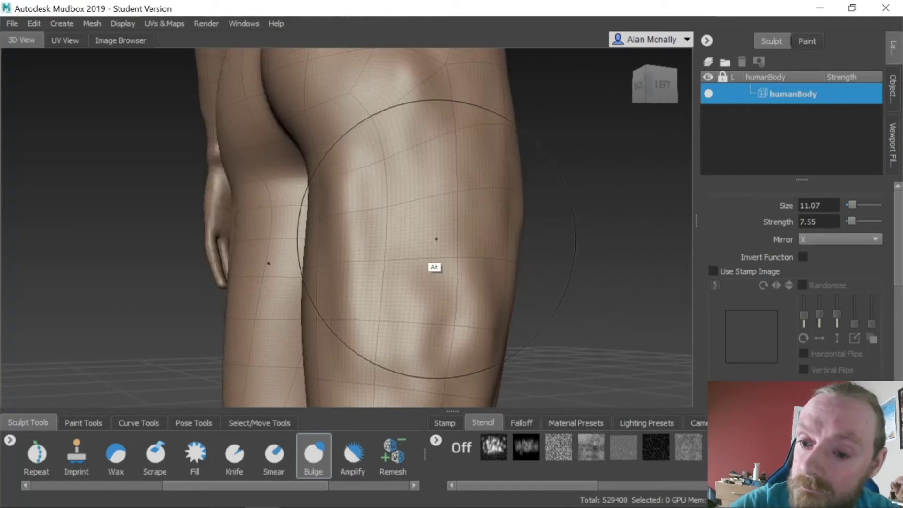
pyautogui.keyDown('alt'); pyautogui.moveTo(425, 205); pyautogui.dragTo(298, 262); pyautogui.keyUp('alt')
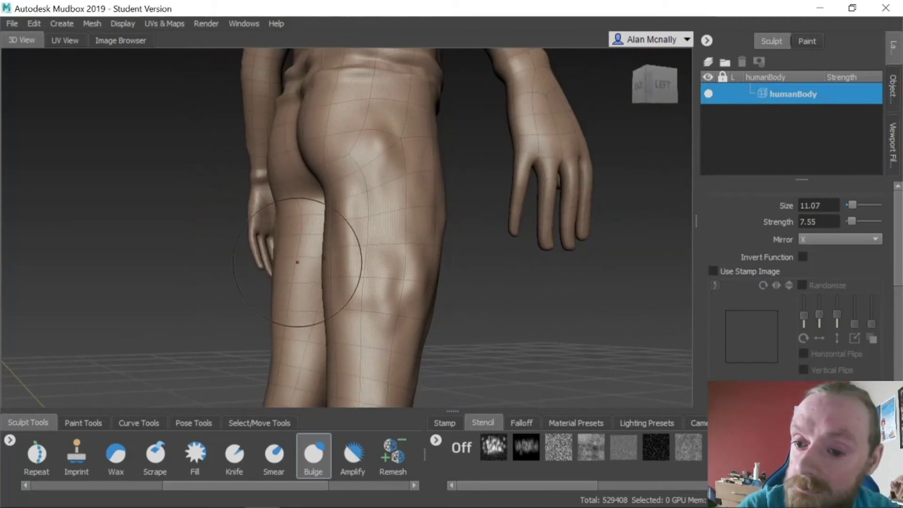
pyautogui.moveTo(362, 302)
pyautogui.keyDown('alt'); pyautogui.mouseDown()
pyautogui.moveTo(448, 287)
pyautogui.moveTo(477, 264)
pyautogui.moveTo(536, 255)
pyautogui.moveTo(550, 279)
pyautogui.moveTo(564, 184)
pyautogui.moveTo(551, 141)
pyautogui.mouseUp(); pyautogui.keyUp('alt')
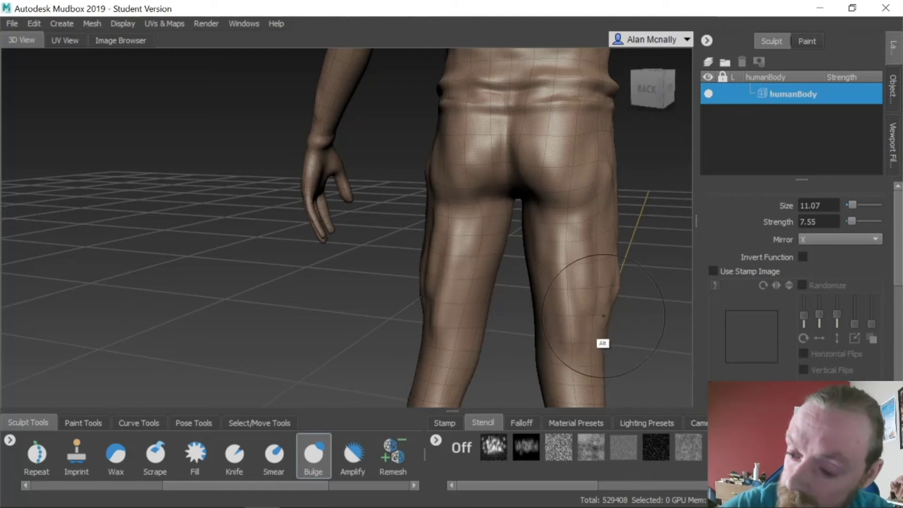
# Bulge the backs of the lower legs from the knees down to just above the boot cuffs.
pyautogui.keyDown('alt'); pyautogui.moveTo(600, 320); pyautogui.dragTo(577, 236, button='middle'); pyautogui.keyUp('alt')
pyautogui.moveTo(535, 256)
pyautogui.mouseDown()
pyautogui.moveTo(512, 260)
pyautogui.moveTo(502, 296)
pyautogui.moveTo(516, 316)
pyautogui.mouseUp()
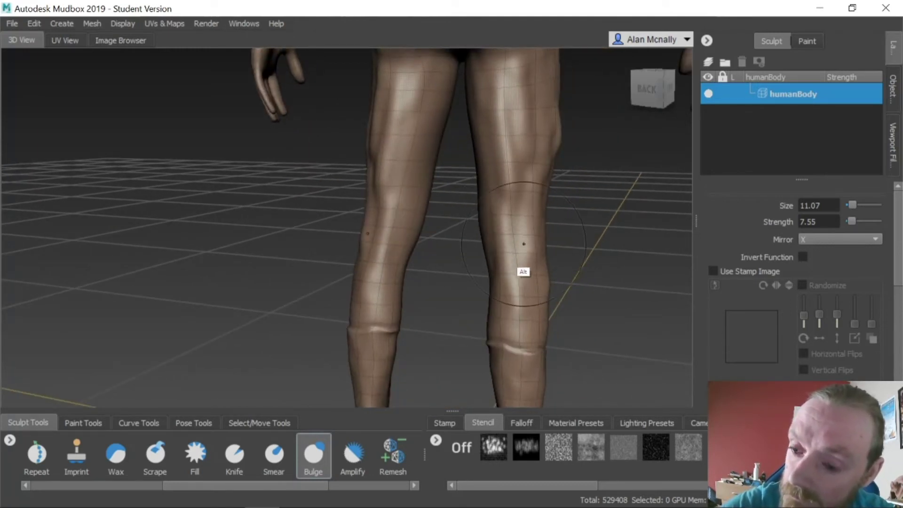
pyautogui.keyDown('alt'); pyautogui.moveTo(523, 244); pyautogui.dragTo(516, 173); pyautogui.keyUp('alt')
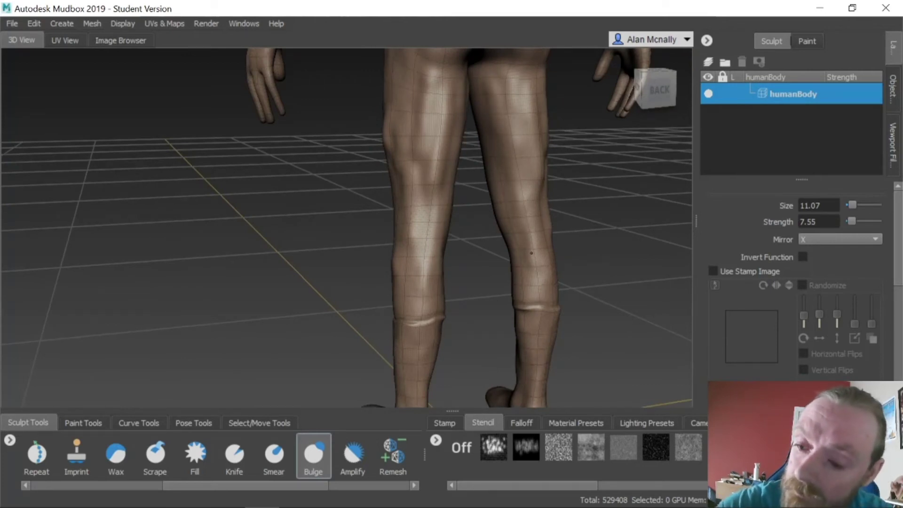
pyautogui.keyDown('alt'); pyautogui.moveTo(486, 253); pyautogui.dragTo(329, 128); pyautogui.keyUp('alt')
# Soften the lumps on the front, outer side and back of the bulged thighs with the Smooth brush.
pyautogui.keyDown('alt'); pyautogui.moveTo(341, 205); pyautogui.dragTo(375, 325, button='middle'); pyautogui.keyUp('alt')
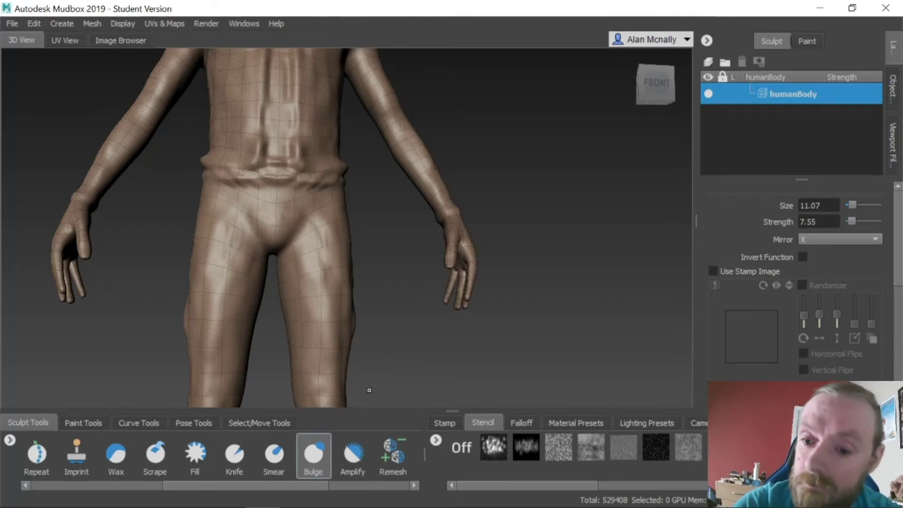
pyautogui.moveTo(225, 486); pyautogui.dragTo(70, 487)
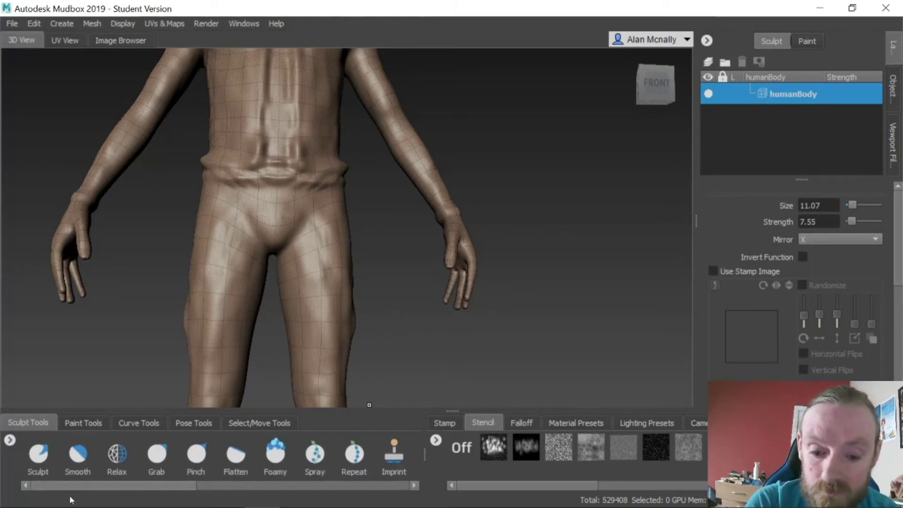
pyautogui.click(77, 454)
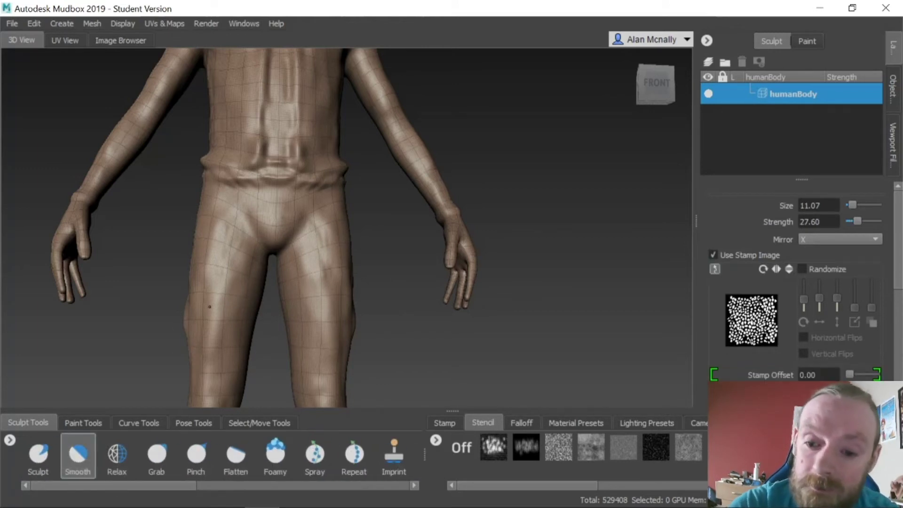
pyautogui.keyDown('alt'); pyautogui.moveTo(230, 304); pyautogui.dragTo(357, 344); pyautogui.keyUp('alt')
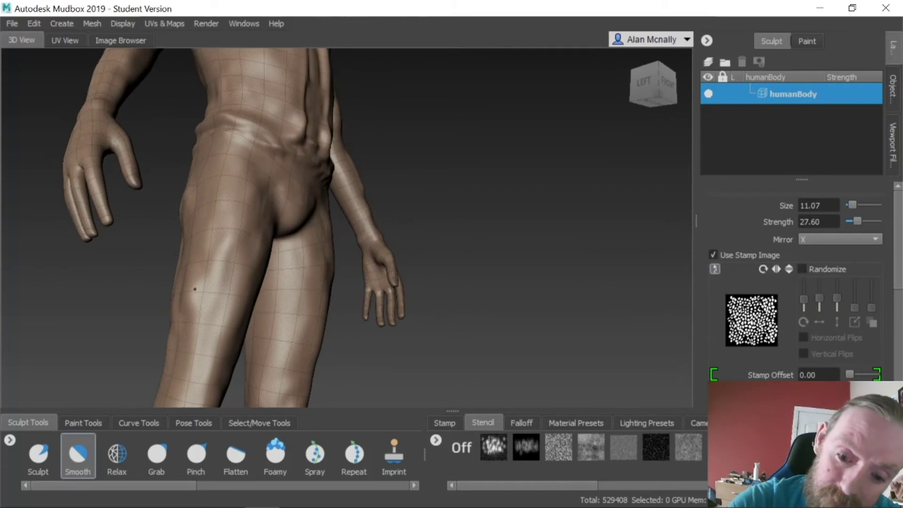
pyautogui.moveTo(302, 362)
pyautogui.keyDown('alt'); pyautogui.mouseDown()
pyautogui.moveTo(289, 330)
pyautogui.moveTo(381, 298)
pyautogui.moveTo(391, 255)
pyautogui.mouseUp(); pyautogui.keyUp('alt')
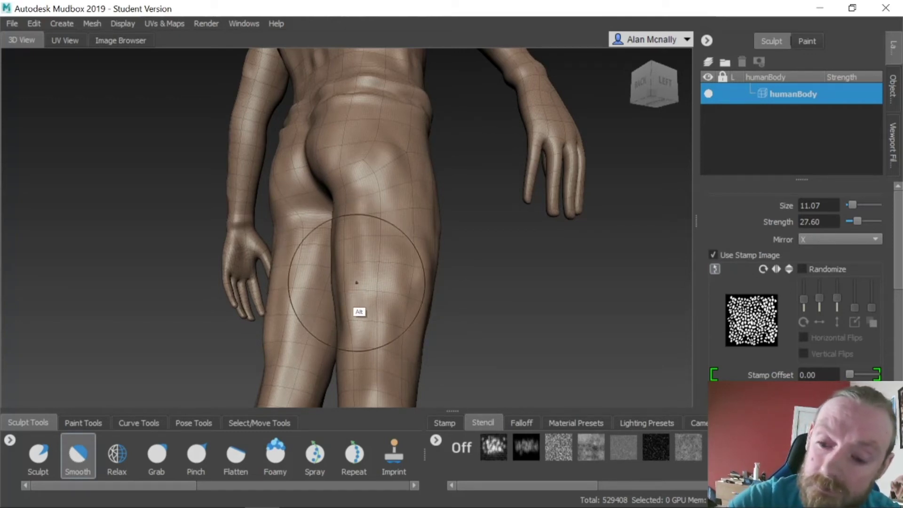
pyautogui.keyDown('alt'); pyautogui.moveTo(358, 312); pyautogui.dragTo(205, 316); pyautogui.keyUp('alt')
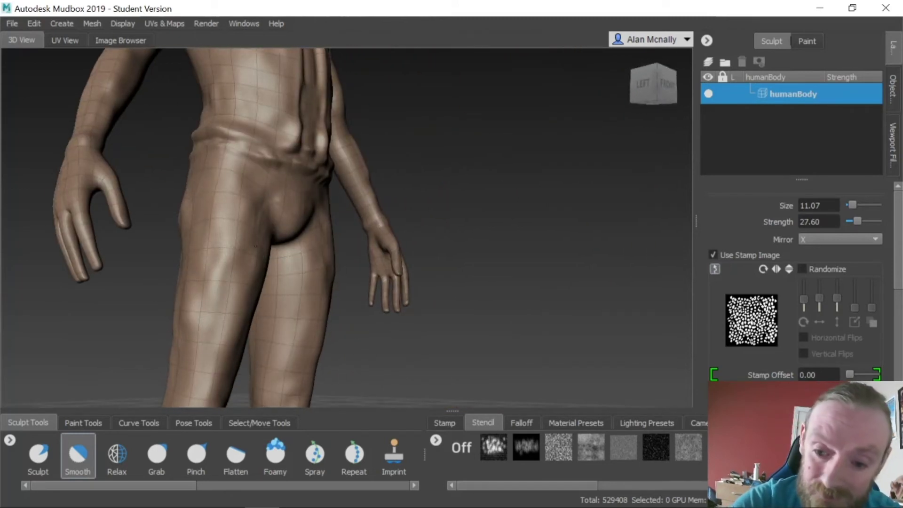
# Examine the sculpted clothing over the whole figure, from the trouser legs up to the jacket, collar and head.
pyautogui.keyDown('alt'); pyautogui.moveTo(282, 355); pyautogui.dragTo(212, 231, button='middle'); pyautogui.keyUp('alt')
pyautogui.keyDown('alt'); pyautogui.moveTo(219, 148); pyautogui.dragTo(271, 152); pyautogui.keyUp('alt')
pyautogui.keyDown('alt'); pyautogui.moveTo(272, 153); pyautogui.dragTo(53, 272, button='right'); pyautogui.keyUp('alt')
pyautogui.moveTo(292, 173)
pyautogui.keyDown('alt'); pyautogui.mouseDown(button='right')
pyautogui.moveTo(311, 174)
pyautogui.moveTo(69, 254)
pyautogui.moveTo(32, 288)
pyautogui.moveTo(159, 209)
pyautogui.moveTo(99, 240)
pyautogui.mouseUp(button='right'); pyautogui.keyUp('alt')
pyautogui.keyDown('alt'); pyautogui.moveTo(357, 169); pyautogui.dragTo(254, 216, button='right'); pyautogui.keyUp('alt')
pyautogui.keyDown('alt'); pyautogui.moveTo(239, 248); pyautogui.dragTo(173, 285); pyautogui.keyUp('alt')
pyautogui.keyDown('alt'); pyautogui.moveTo(173, 286); pyautogui.dragTo(768, 157, button='right'); pyautogui.keyUp('alt')
pyautogui.keyDown('alt'); pyautogui.moveTo(173, 276); pyautogui.dragTo(331, 337, button='middle'); pyautogui.keyUp('alt')
pyautogui.keyDown('alt'); pyautogui.moveTo(331, 337); pyautogui.dragTo(351, 339); pyautogui.keyUp('alt')
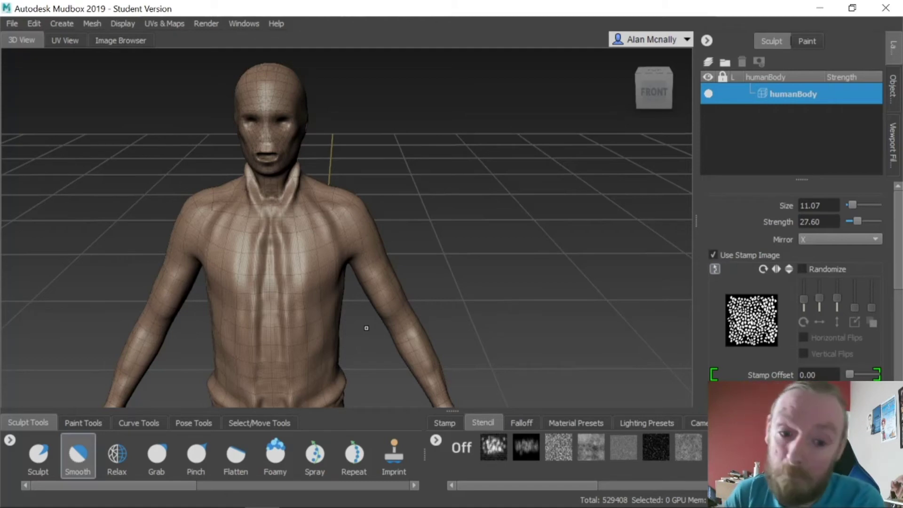
pyautogui.keyDown('alt'); pyautogui.moveTo(403, 196); pyautogui.dragTo(446, 176); pyautogui.keyUp('alt')
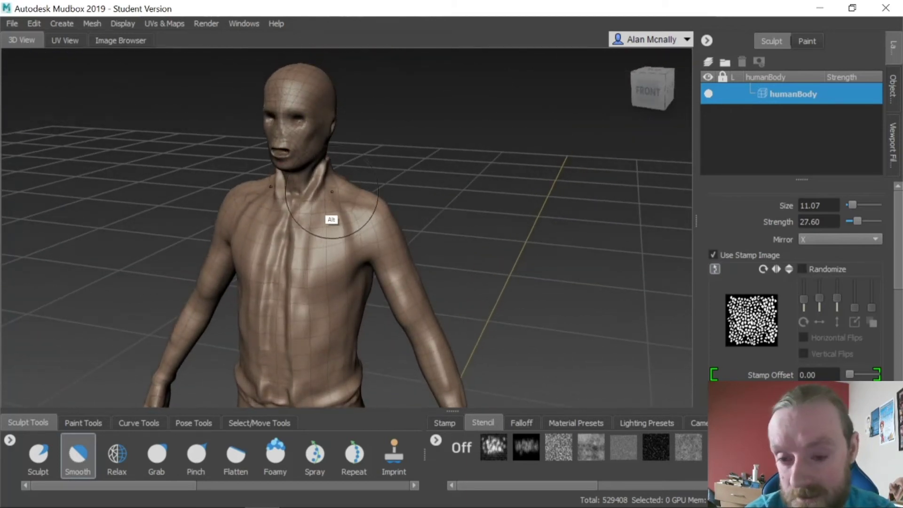
# Frame the head from above and select the Sculpt brush for shaping the top of the skull.
pyautogui.keyDown('alt'); pyautogui.moveTo(308, 204); pyautogui.dragTo(331, 316, button='middle'); pyautogui.keyUp('alt')
pyautogui.keyDown('alt'); pyautogui.moveTo(341, 260); pyautogui.dragTo(653, 208, button='right'); pyautogui.keyUp('alt')
pyautogui.moveTo(347, 207)
pyautogui.keyDown('alt'); pyautogui.mouseDown()
pyautogui.moveTo(353, 266)
pyautogui.moveTo(306, 288)
pyautogui.mouseUp(); pyautogui.keyUp('alt')
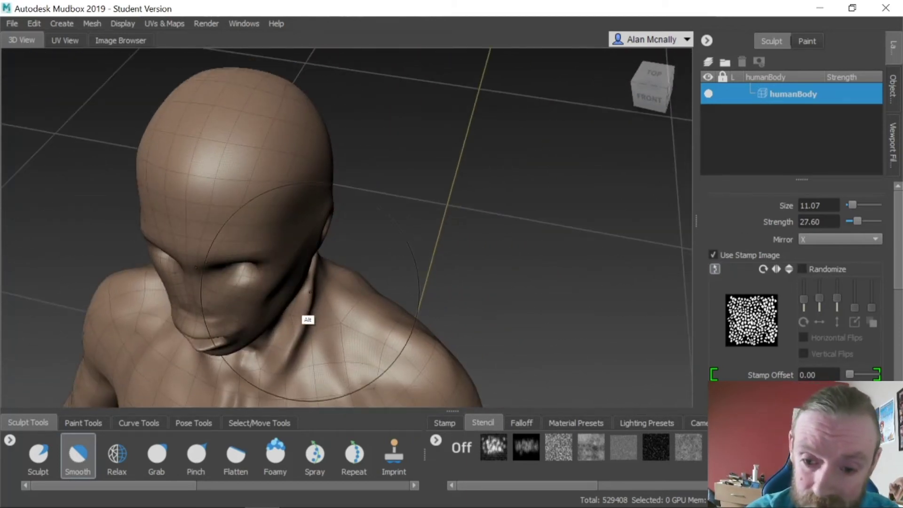
pyautogui.click(38, 454)
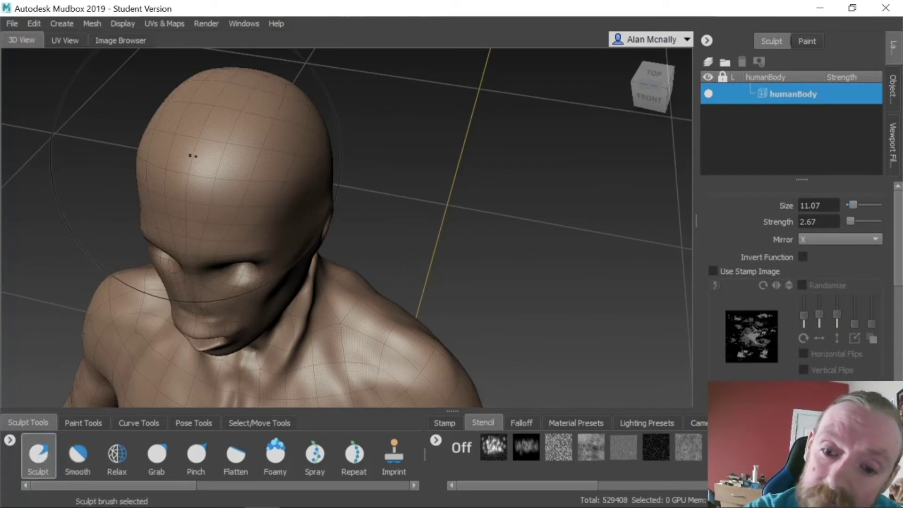
# Try raising the top of the forehead with a Sculpt brush of size 11.07, undoing each stroke.
pyautogui.moveTo(197, 154); pyautogui.dragTo(203, 143)
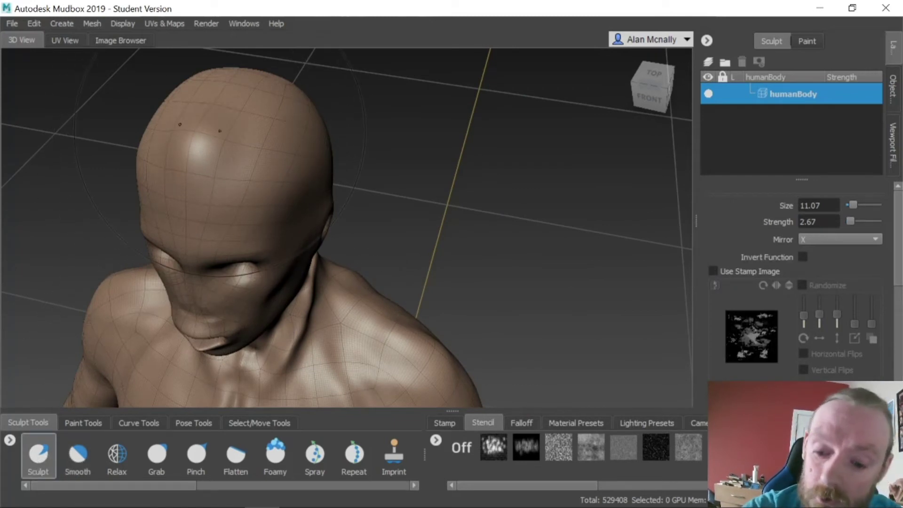
pyautogui.hotkey('ctrl', 'z')
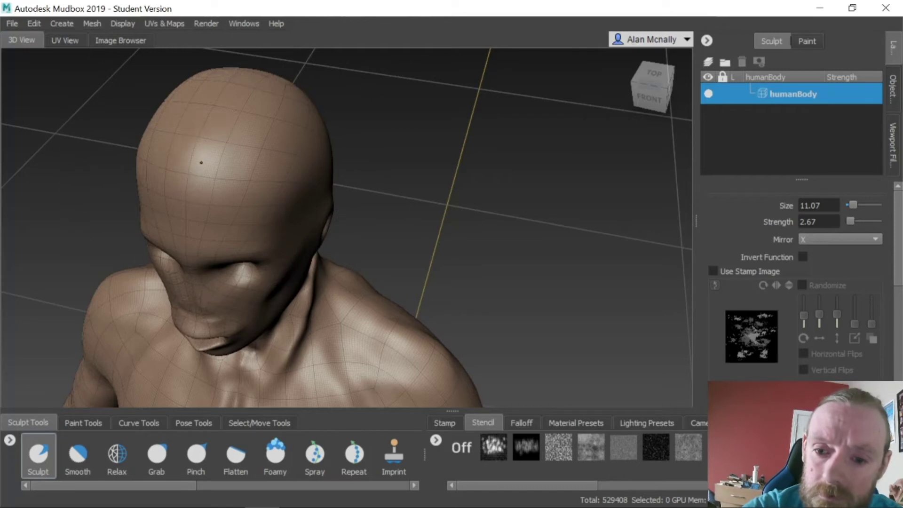
pyautogui.moveTo(202, 162); pyautogui.dragTo(212, 134)
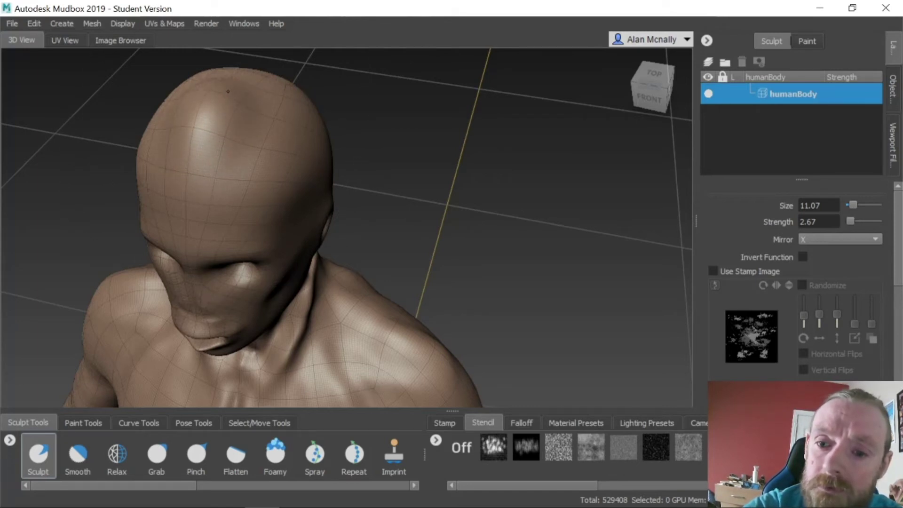
pyautogui.hotkey('ctrl', 'z')
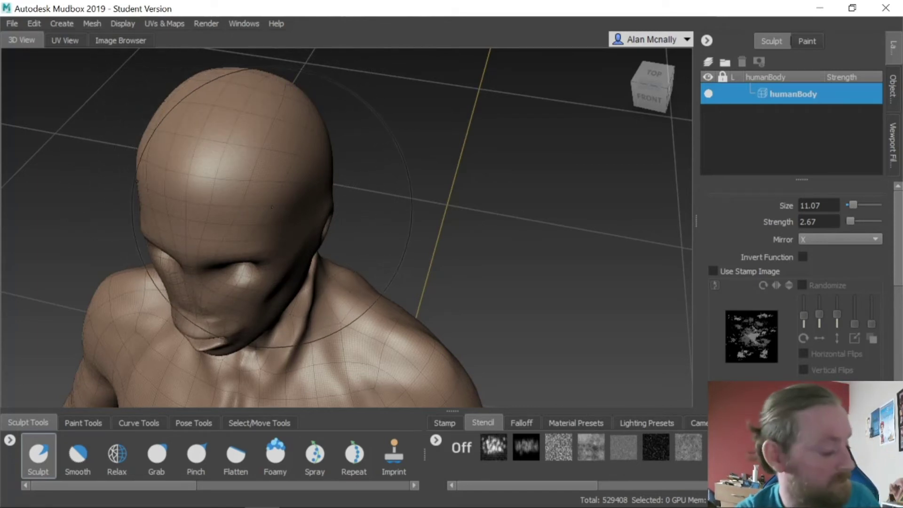
# Reduce the Sculpt brush size to 2.27 and build a narrow raised ridge from the upper forehead back along the crown.
pyautogui.moveTo(328, 162); pyautogui.dragTo(238, 161)
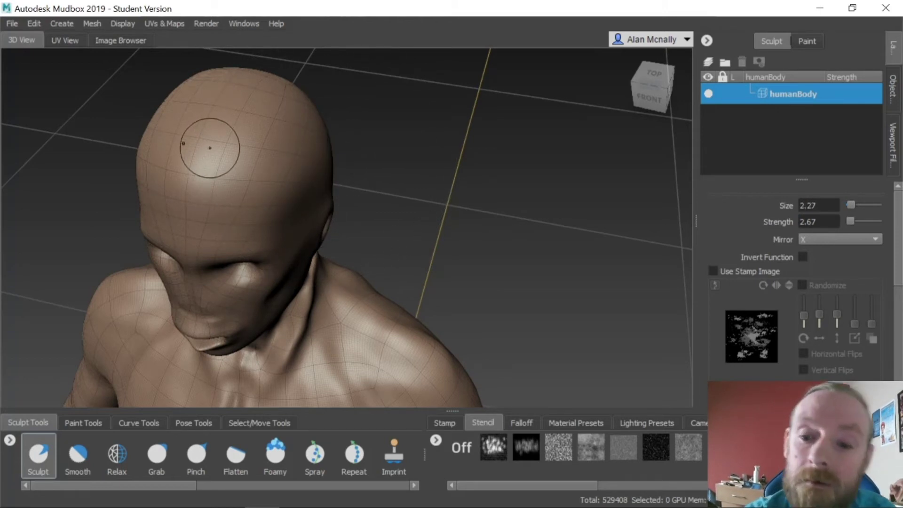
pyautogui.moveTo(198, 157)
pyautogui.mouseDown()
pyautogui.moveTo(198, 136)
pyautogui.moveTo(198, 158)
pyautogui.mouseUp()
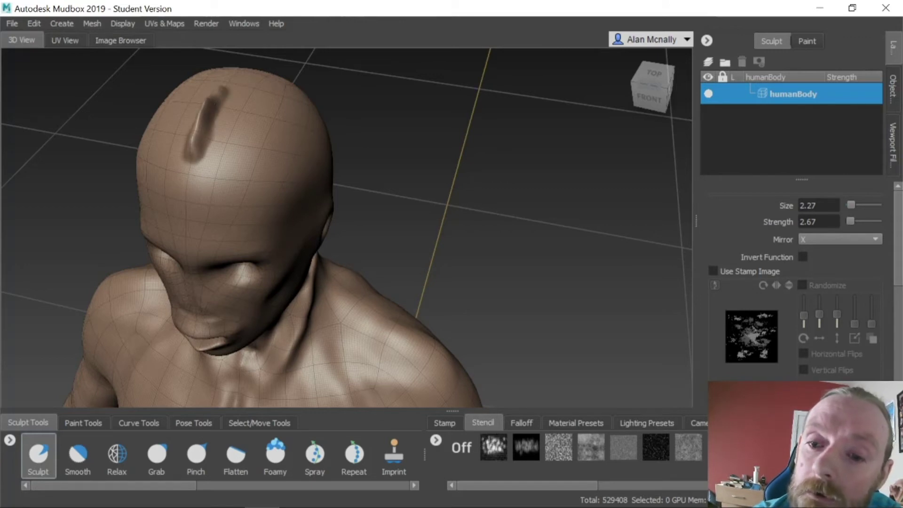
pyautogui.moveTo(234, 91)
pyautogui.keyDown('alt'); pyautogui.mouseDown()
pyautogui.moveTo(230, 133)
pyautogui.moveTo(153, 125)
pyautogui.moveTo(352, 87)
pyautogui.moveTo(281, 150)
pyautogui.moveTo(292, 225)
pyautogui.moveTo(268, 236)
pyautogui.moveTo(306, 257)
pyautogui.moveTo(91, 262)
pyautogui.mouseUp(); pyautogui.keyUp('alt')
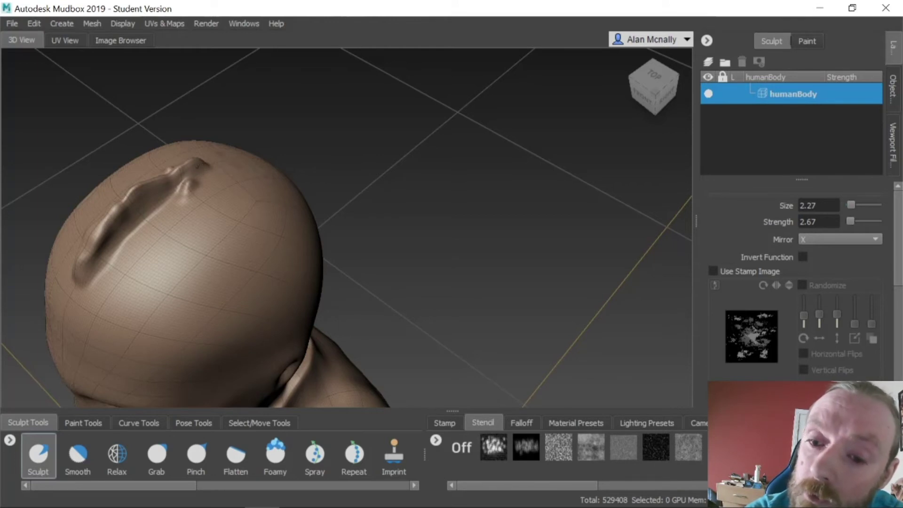
pyautogui.moveTo(226, 201)
pyautogui.keyDown('alt'); pyautogui.mouseDown()
pyautogui.moveTo(282, 214)
pyautogui.moveTo(276, 231)
pyautogui.mouseUp(); pyautogui.keyUp('alt')
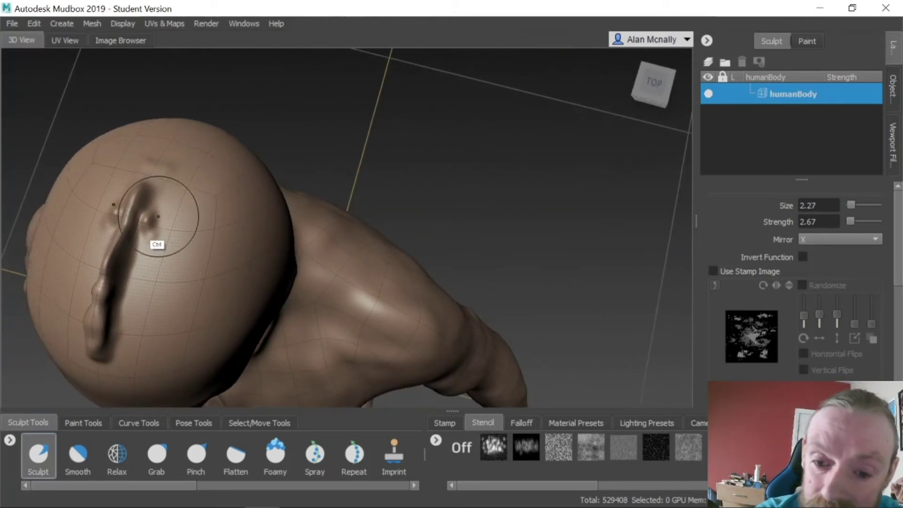
# Carve down the bumps beside the ridge with inverted Sculpt strokes and extend the ridge into a spike toward the back of the head.
pyautogui.keyDown('ctrl'); pyautogui.moveTo(147, 217); pyautogui.dragTo(134, 203); pyautogui.keyUp('ctrl')
pyautogui.moveTo(153, 169)
pyautogui.mouseDown()
pyautogui.moveTo(141, 186)
pyautogui.moveTo(153, 168)
pyautogui.mouseUp()
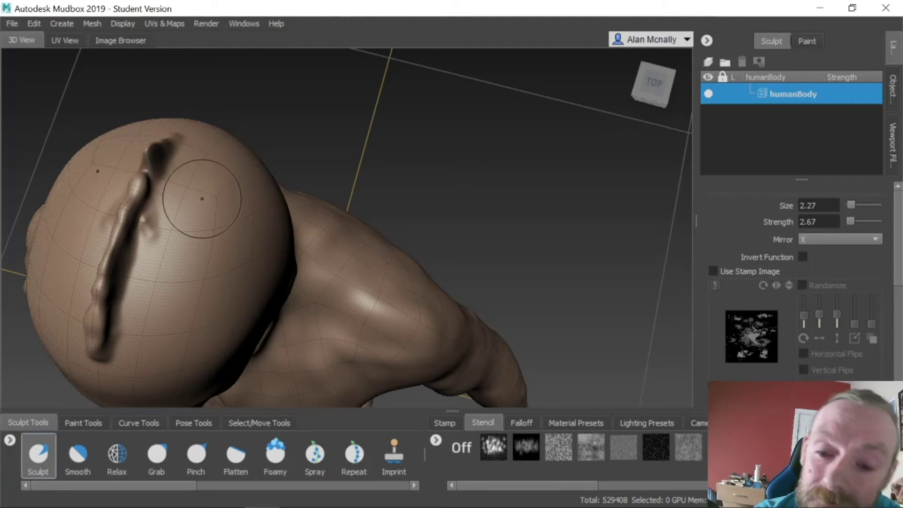
pyautogui.keyDown('alt'); pyautogui.moveTo(202, 201); pyautogui.dragTo(255, 198); pyautogui.keyUp('alt')
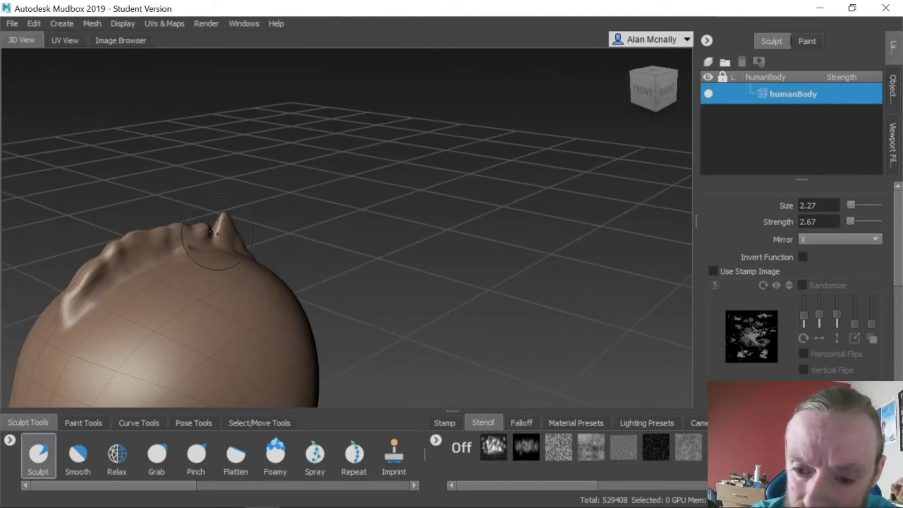
pyautogui.moveTo(230, 238)
pyautogui.keyDown('alt'); pyautogui.mouseDown()
pyautogui.moveTo(268, 268)
pyautogui.moveTo(222, 246)
pyautogui.moveTo(115, 222)
pyautogui.moveTo(320, 272)
pyautogui.moveTo(219, 259)
pyautogui.mouseUp(); pyautogui.keyUp('alt')
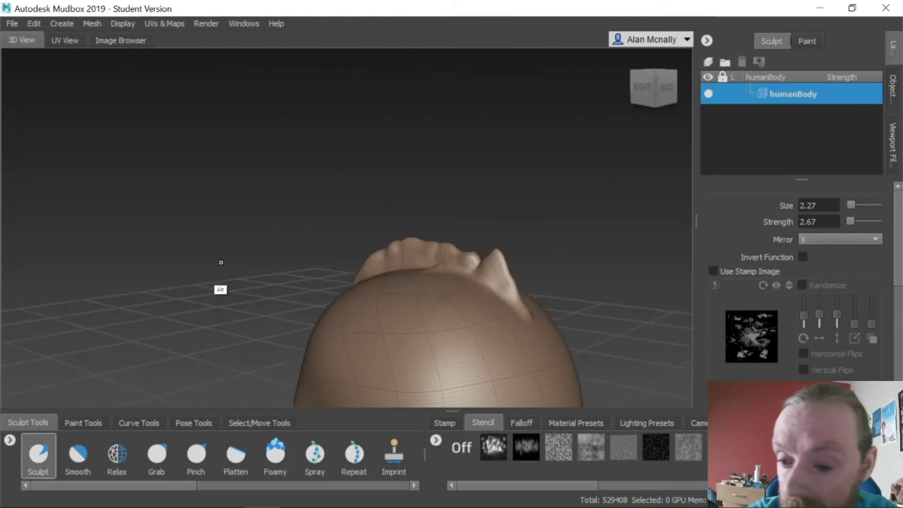
# Extend the narrow ridge from the crown down the back of the head toward the nape with Sculpt strokes, undoing the stray stroke.
pyautogui.moveTo(548, 318)
pyautogui.keyDown('alt'); pyautogui.mouseDown()
pyautogui.moveTo(534, 343)
pyautogui.moveTo(540, 327)
pyautogui.moveTo(520, 345)
pyautogui.moveTo(505, 282)
pyautogui.moveTo(364, 243)
pyautogui.moveTo(572, 332)
pyautogui.moveTo(534, 247)
pyautogui.moveTo(526, 324)
pyautogui.moveTo(498, 218)
pyautogui.moveTo(397, 92)
pyautogui.mouseUp(); pyautogui.keyUp('alt')
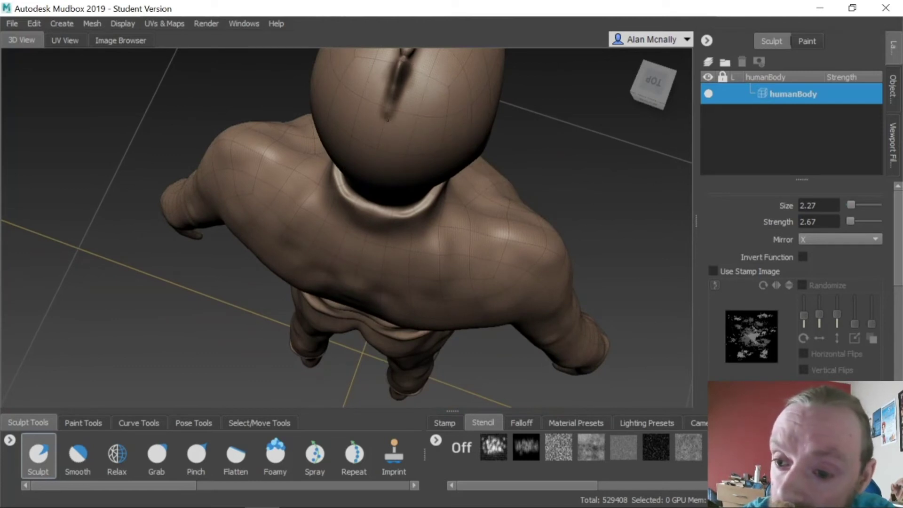
pyautogui.moveTo(386, 125)
pyautogui.mouseDown()
pyautogui.moveTo(380, 148)
pyautogui.moveTo(396, 87)
pyautogui.mouseUp()
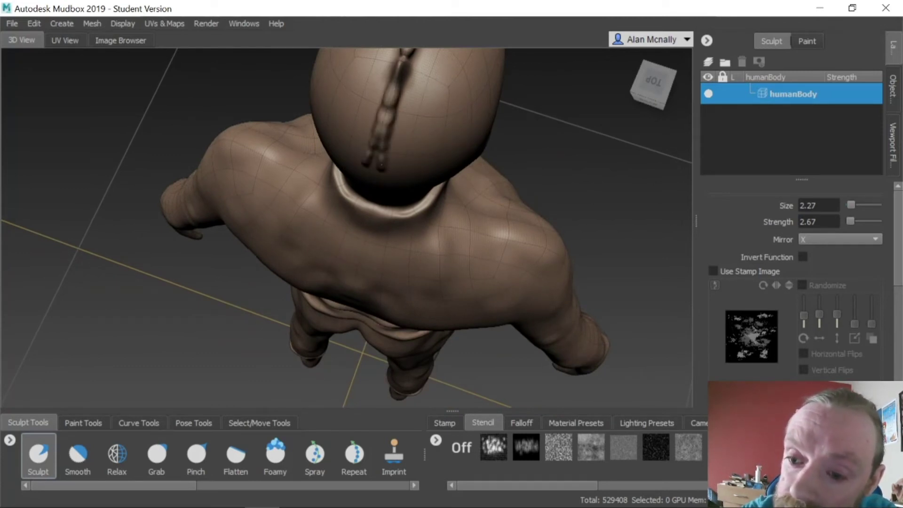
pyautogui.hotkey('ctrl', 'z')
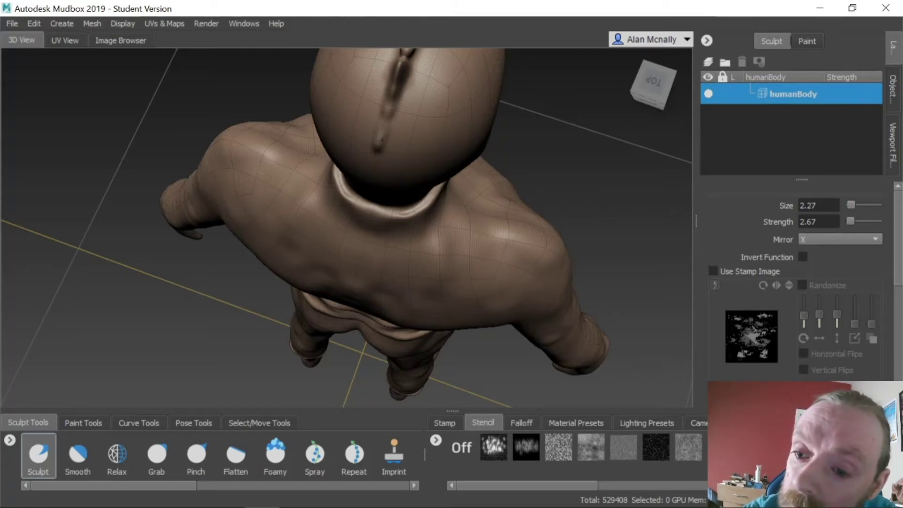
pyautogui.keyDown('alt'); pyautogui.moveTo(413, 241); pyautogui.dragTo(377, 226); pyautogui.keyUp('alt')
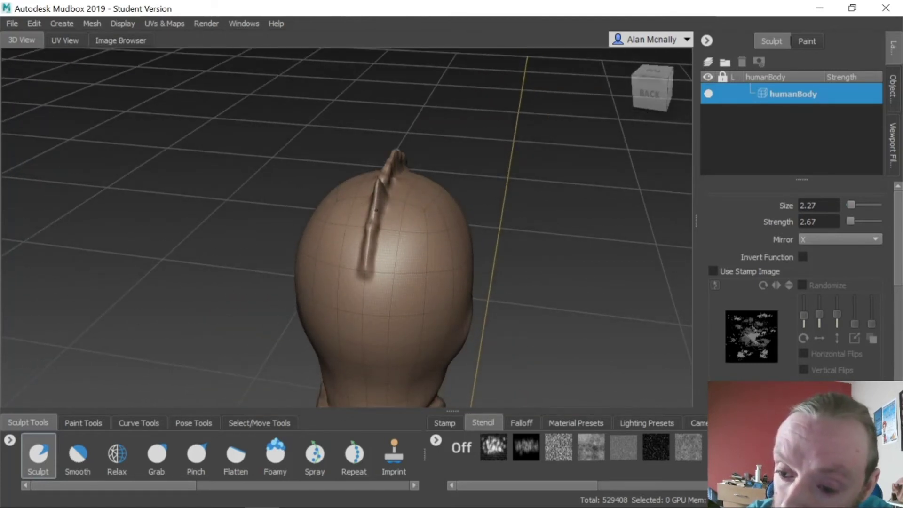
pyautogui.moveTo(367, 259)
pyautogui.mouseDown()
pyautogui.moveTo(362, 348)
pyautogui.moveTo(376, 193)
pyautogui.mouseUp()
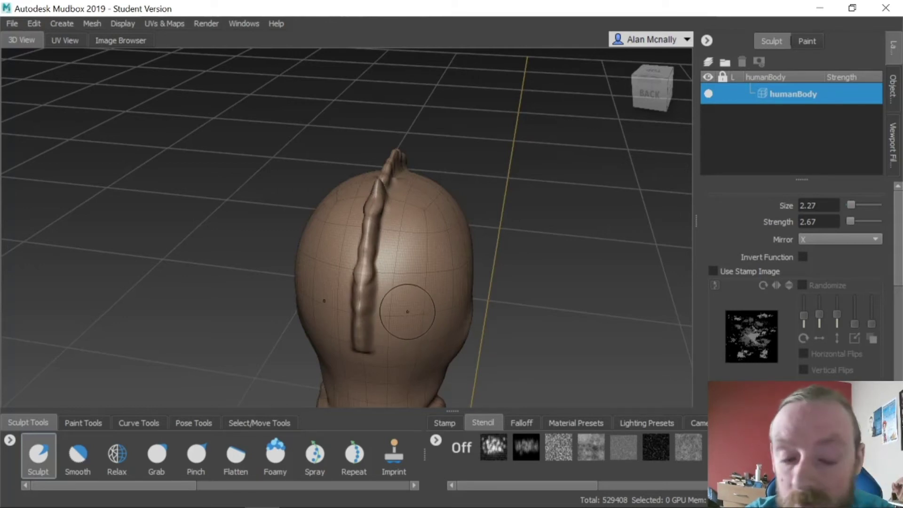
pyautogui.moveTo(404, 307)
pyautogui.keyDown('alt'); pyautogui.mouseDown()
pyautogui.moveTo(395, 224)
pyautogui.moveTo(353, 237)
pyautogui.moveTo(356, 284)
pyautogui.mouseUp(); pyautogui.keyUp('alt')
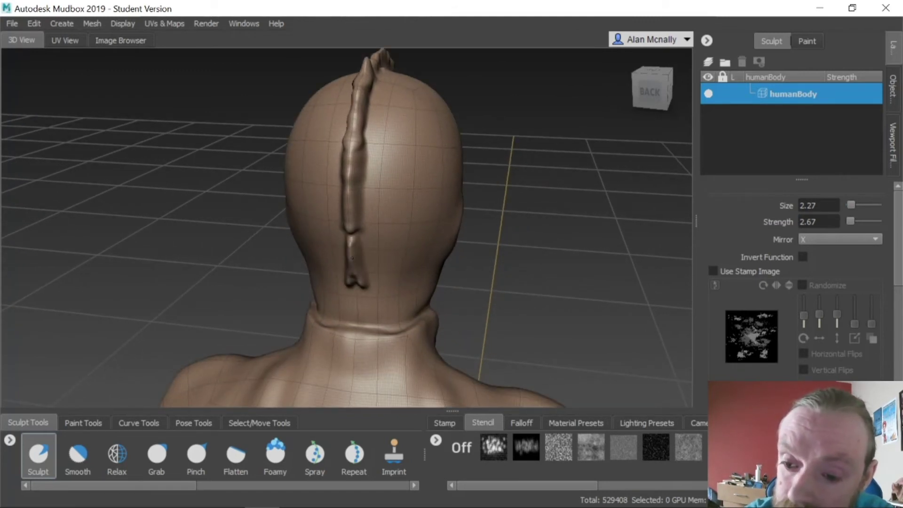
# Pull the crest outward along the crown with the Grab brush at size 2.27, raising it into a taller mohawk-like fin.
pyautogui.moveTo(446, 262)
pyautogui.keyDown('alt'); pyautogui.mouseDown()
pyautogui.moveTo(430, 289)
pyautogui.moveTo(368, 291)
pyautogui.moveTo(317, 272)
pyautogui.moveTo(560, 287)
pyautogui.moveTo(527, 297)
pyautogui.mouseUp(); pyautogui.keyUp('alt')
pyautogui.click(157, 454)
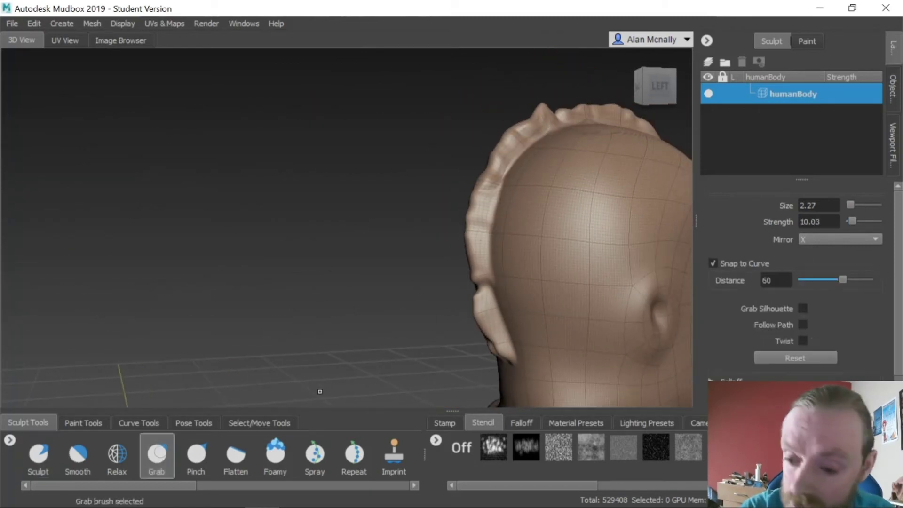
pyautogui.keyDown('alt'); pyautogui.moveTo(519, 333); pyautogui.dragTo(447, 321); pyautogui.keyUp('alt')
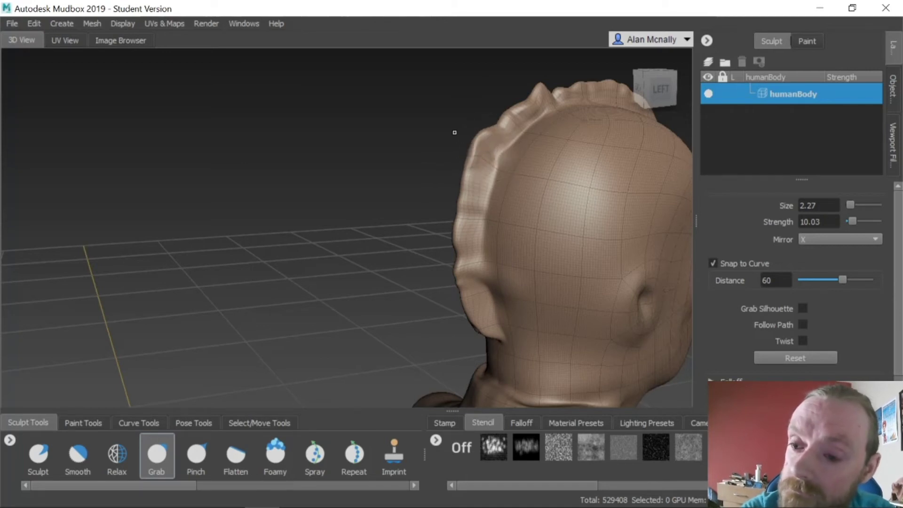
pyautogui.moveTo(572, 246)
pyautogui.keyDown('alt'); pyautogui.mouseDown()
pyautogui.moveTo(574, 226)
pyautogui.moveTo(517, 224)
pyautogui.moveTo(457, 245)
pyautogui.moveTo(403, 251)
pyautogui.moveTo(361, 230)
pyautogui.moveTo(315, 259)
pyautogui.moveTo(455, 314)
pyautogui.moveTo(516, 306)
pyautogui.moveTo(330, 258)
pyautogui.moveTo(329, 239)
pyautogui.moveTo(350, 220)
pyautogui.mouseUp(); pyautogui.keyUp('alt')
pyautogui.keyDown('alt'); pyautogui.moveTo(354, 291); pyautogui.dragTo(393, 285); pyautogui.keyUp('alt')
pyautogui.moveTo(302, 197)
pyautogui.mouseDown()
pyautogui.moveTo(304, 177)
pyautogui.moveTo(292, 180)
pyautogui.moveTo(266, 141)
pyautogui.mouseUp()
pyautogui.moveTo(266, 178)
pyautogui.mouseDown()
pyautogui.moveTo(258, 107)
pyautogui.moveTo(288, 119)
pyautogui.mouseUp()
pyautogui.moveTo(297, 175); pyautogui.dragTo(305, 125)
pyautogui.moveTo(290, 166); pyautogui.dragTo(338, 98)
pyautogui.moveTo(254, 184); pyautogui.dragTo(229, 153)
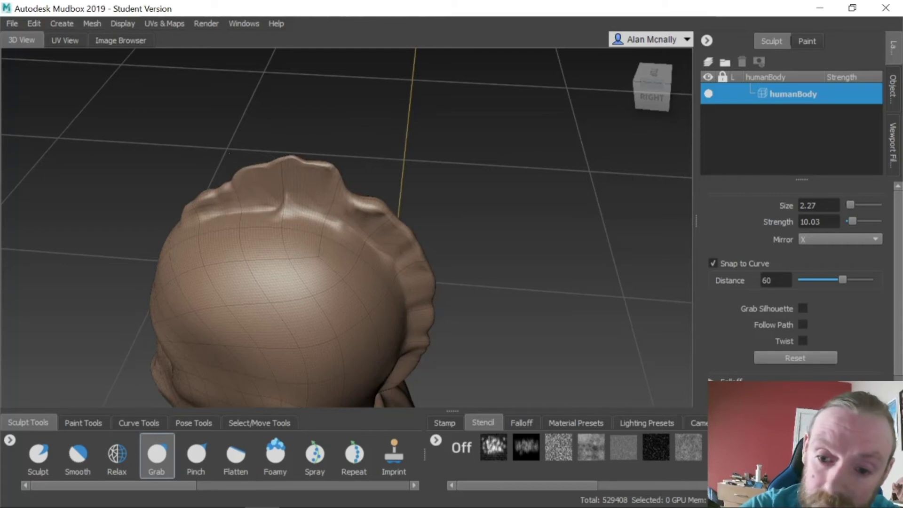
# Examine the crest's shape and height from both sides and from the front of the face.
pyautogui.moveTo(252, 258)
pyautogui.keyDown('alt'); pyautogui.mouseDown()
pyautogui.moveTo(388, 219)
pyautogui.moveTo(520, 219)
pyautogui.moveTo(616, 240)
pyautogui.moveTo(348, 237)
pyautogui.mouseUp(); pyautogui.keyUp('alt')
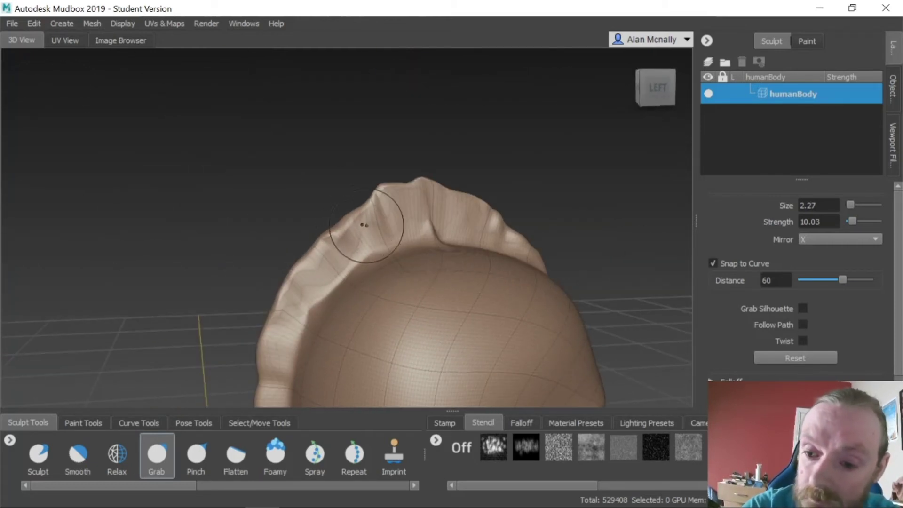
pyautogui.keyDown('alt'); pyautogui.moveTo(418, 248); pyautogui.dragTo(680, 317); pyautogui.keyUp('alt')
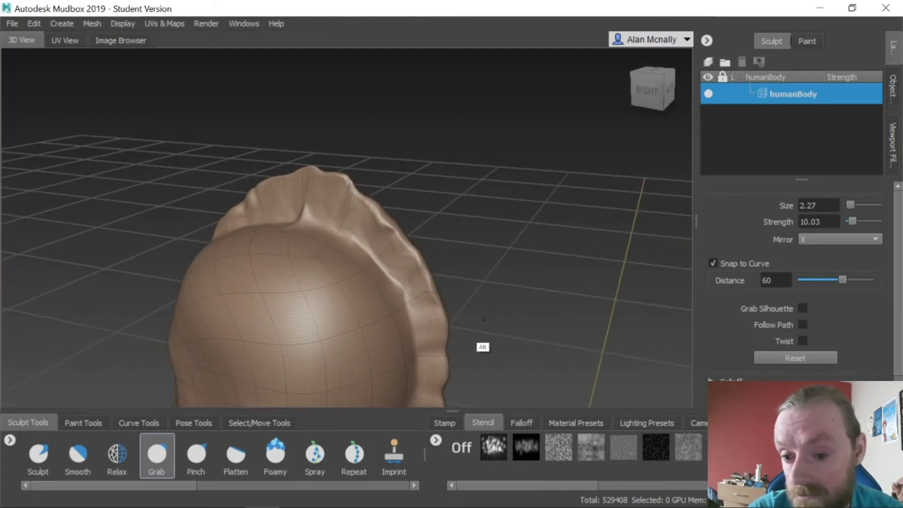
pyautogui.keyDown('alt'); pyautogui.moveTo(483, 320); pyautogui.dragTo(550, 314); pyautogui.keyUp('alt')
pyautogui.keyDown('alt'); pyautogui.moveTo(470, 305); pyautogui.dragTo(420, 263); pyautogui.keyUp('alt')
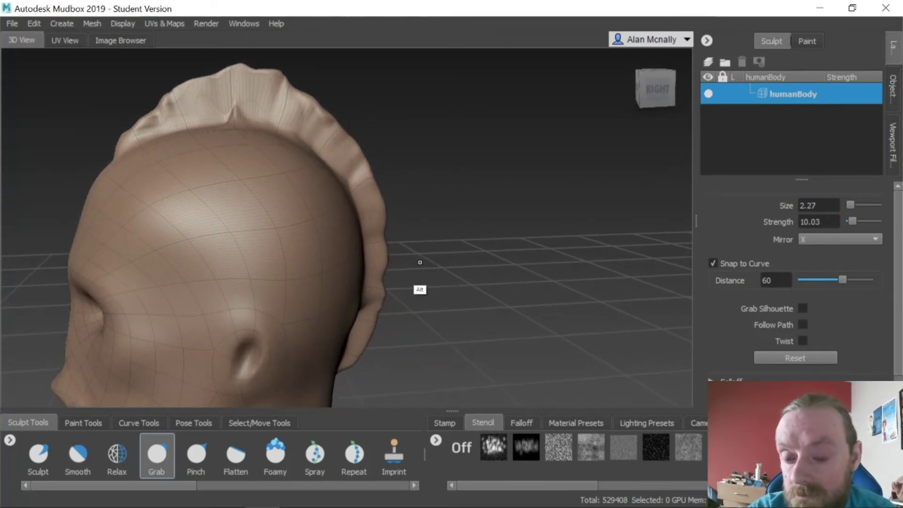
pyautogui.keyDown('alt'); pyautogui.moveTo(420, 262); pyautogui.dragTo(141, 335, button='right'); pyautogui.keyUp('alt')
pyautogui.keyDown('alt'); pyautogui.moveTo(177, 290); pyautogui.dragTo(337, 293, button='middle'); pyautogui.keyUp('alt')
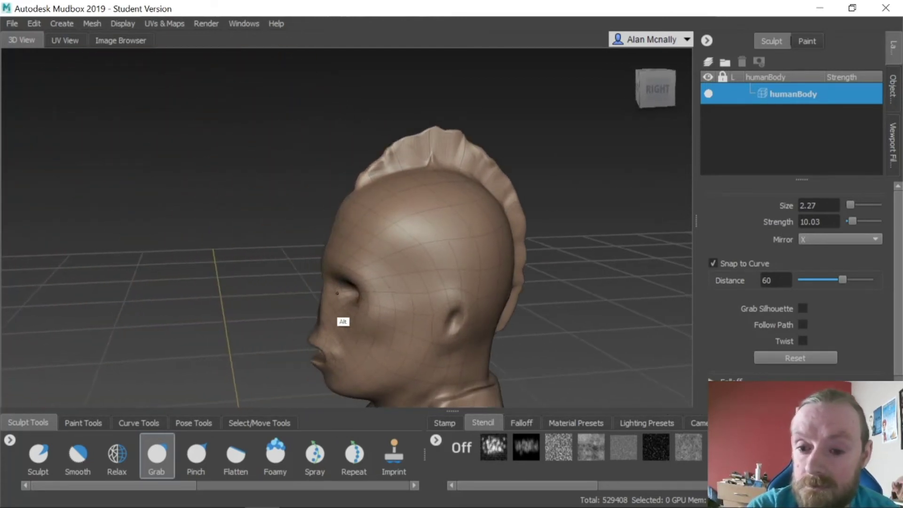
pyautogui.keyDown('alt'); pyautogui.moveTo(337, 292); pyautogui.dragTo(339, 269); pyautogui.keyUp('alt')
pyautogui.keyDown('alt'); pyautogui.moveTo(399, 265); pyautogui.dragTo(246, 349); pyautogui.keyUp('alt')
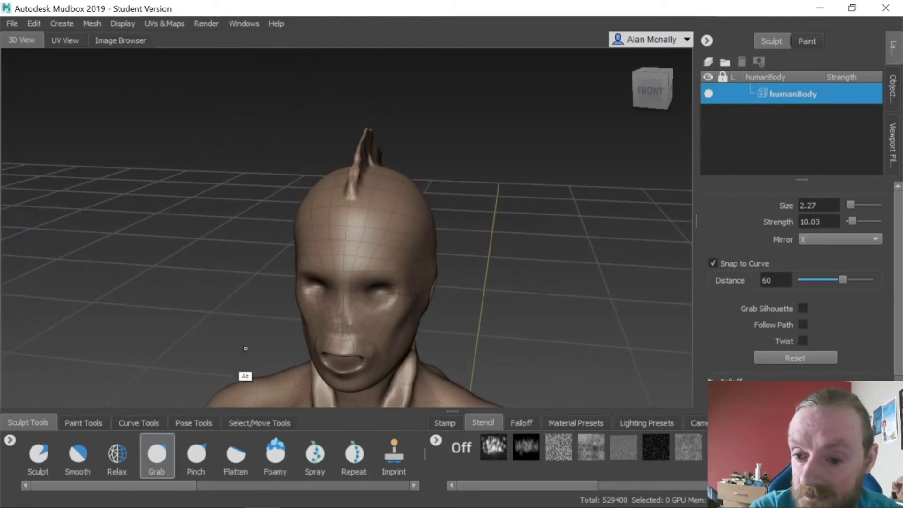
pyautogui.keyDown('alt'); pyautogui.moveTo(363, 325); pyautogui.dragTo(406, 359); pyautogui.keyUp('alt')
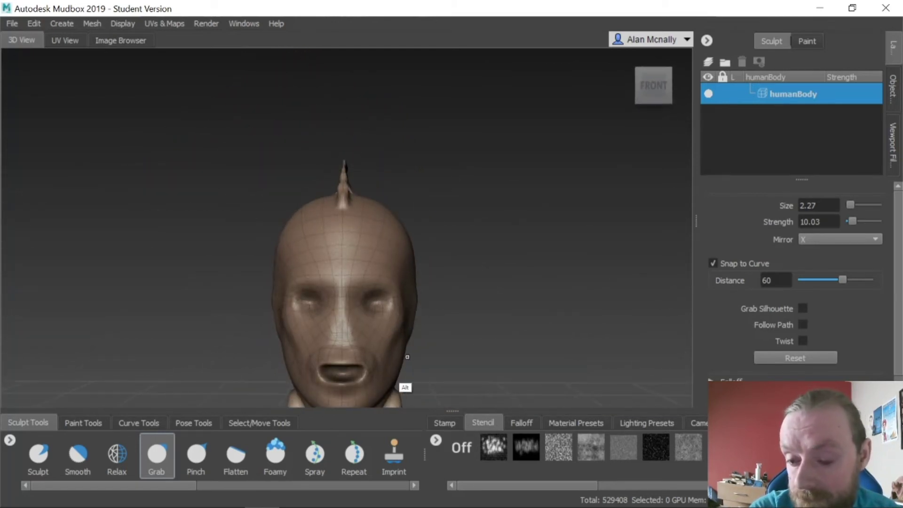
pyautogui.moveTo(428, 316)
pyautogui.keyDown('alt'); pyautogui.mouseDown()
pyautogui.moveTo(418, 312)
pyautogui.moveTo(427, 324)
pyautogui.mouseUp(); pyautogui.keyUp('alt')
# Reduce the Sculpt brush size to 0.31 and carve two mirrored slanted nostrils into the nose with inverted strokes.
pyautogui.moveTo(401, 320)
pyautogui.keyDown('alt'); pyautogui.mouseDown(button='middle')
pyautogui.moveTo(409, 310)
pyautogui.moveTo(396, 255)
pyautogui.moveTo(369, 257)
pyautogui.mouseUp(button='middle'); pyautogui.keyUp('alt')
pyautogui.moveTo(369, 256)
pyautogui.keyDown('alt'); pyautogui.mouseDown(button='right')
pyautogui.moveTo(445, 202)
pyautogui.moveTo(820, 185)
pyautogui.mouseUp(button='right'); pyautogui.keyUp('alt')
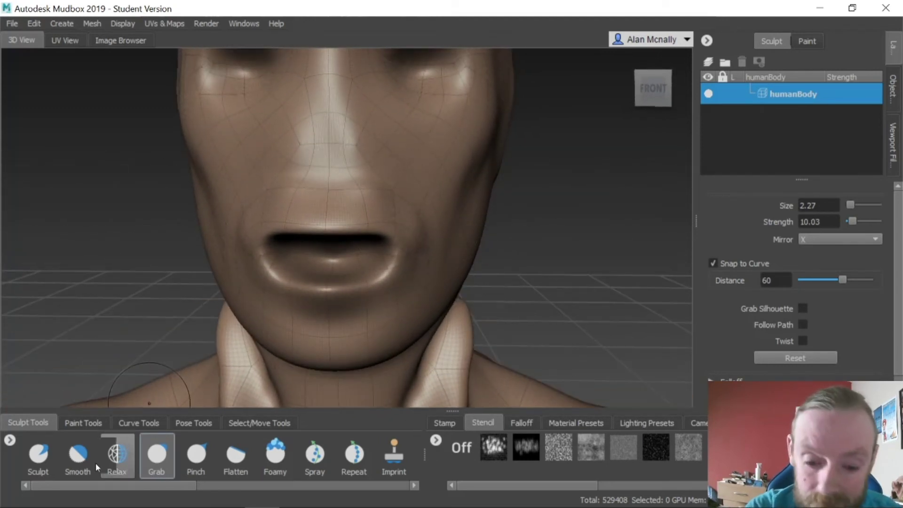
pyautogui.click(52, 451)
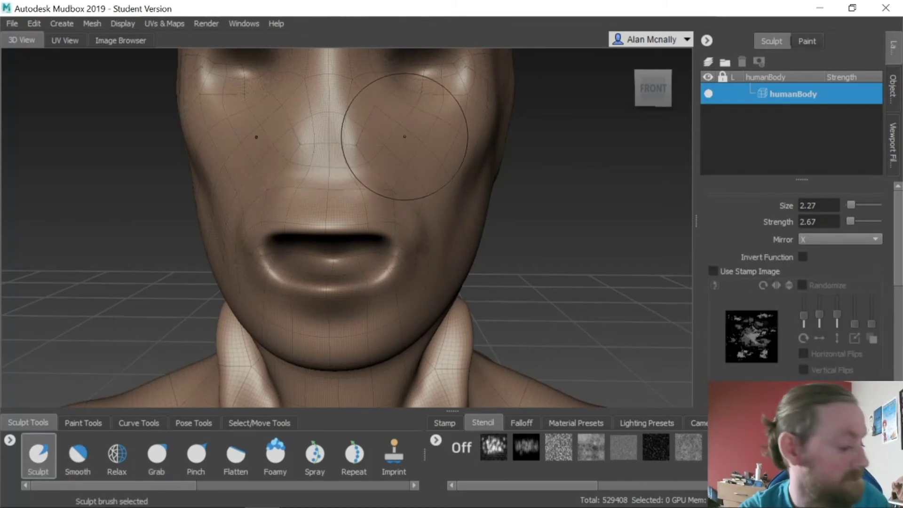
pyautogui.moveTo(435, 183); pyautogui.dragTo(438, 184)
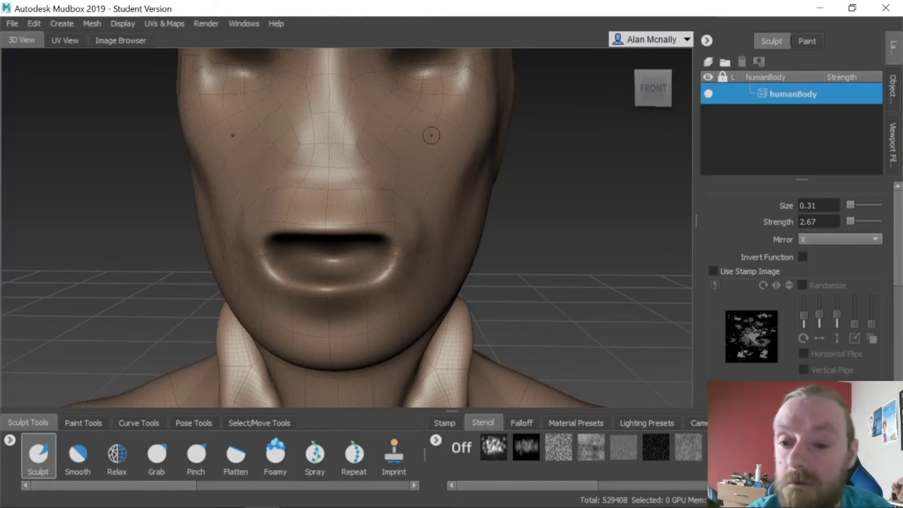
pyautogui.press('ctrl')
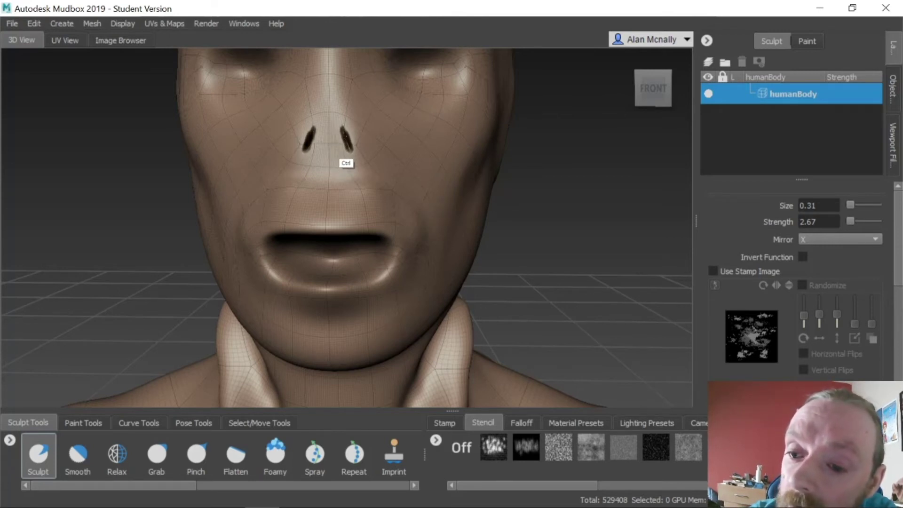
pyautogui.keyDown('ctrl'); pyautogui.moveTo(339, 123); pyautogui.dragTo(350, 149); pyautogui.keyUp('ctrl')
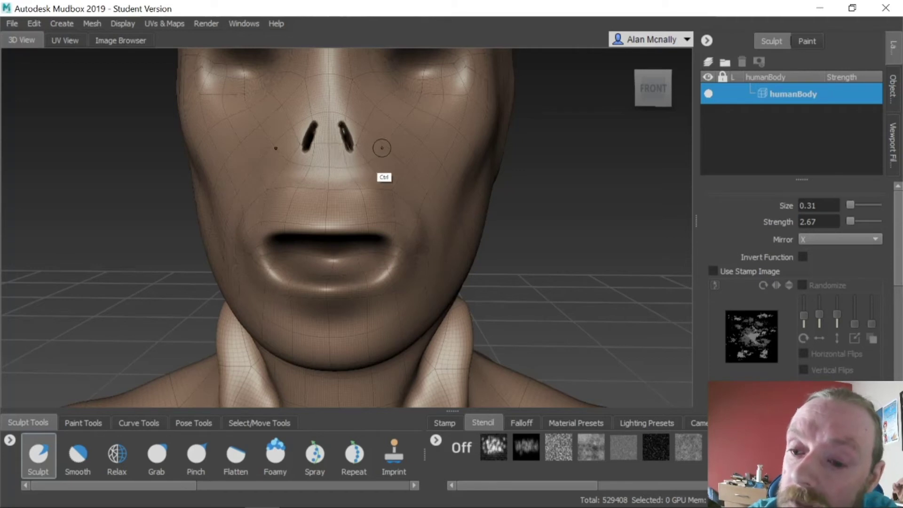
# Set the Smooth brush size to 3.28 and soften the crest around its front end and down the back of the head.
pyautogui.click(78, 453)
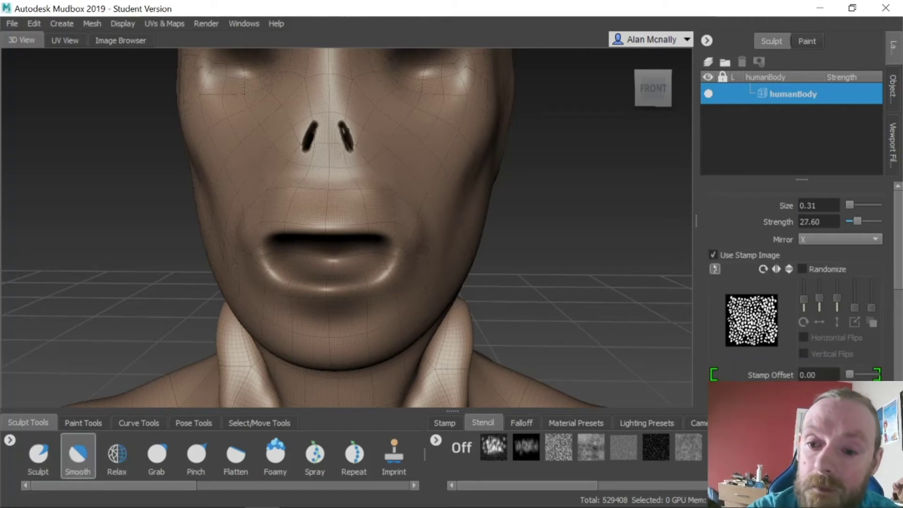
pyautogui.keyDown('alt'); pyautogui.moveTo(507, 230); pyautogui.dragTo(452, 304); pyautogui.keyUp('alt')
pyautogui.keyDown('alt'); pyautogui.moveTo(463, 223); pyautogui.dragTo(441, 260, button='middle'); pyautogui.keyUp('alt')
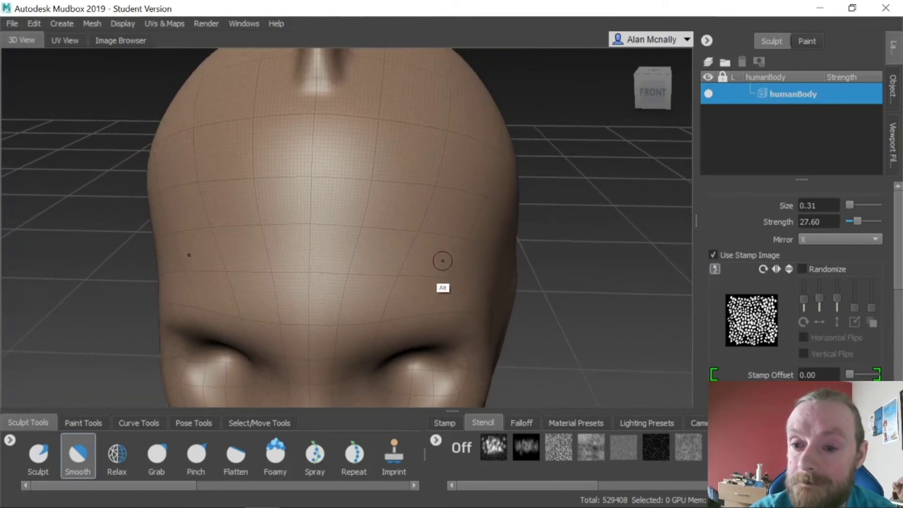
pyautogui.keyDown('alt'); pyautogui.moveTo(418, 237); pyautogui.dragTo(42, 337, button='right'); pyautogui.keyUp('alt')
pyautogui.keyDown('alt'); pyautogui.moveTo(418, 189); pyautogui.dragTo(243, 189); pyautogui.keyUp('alt')
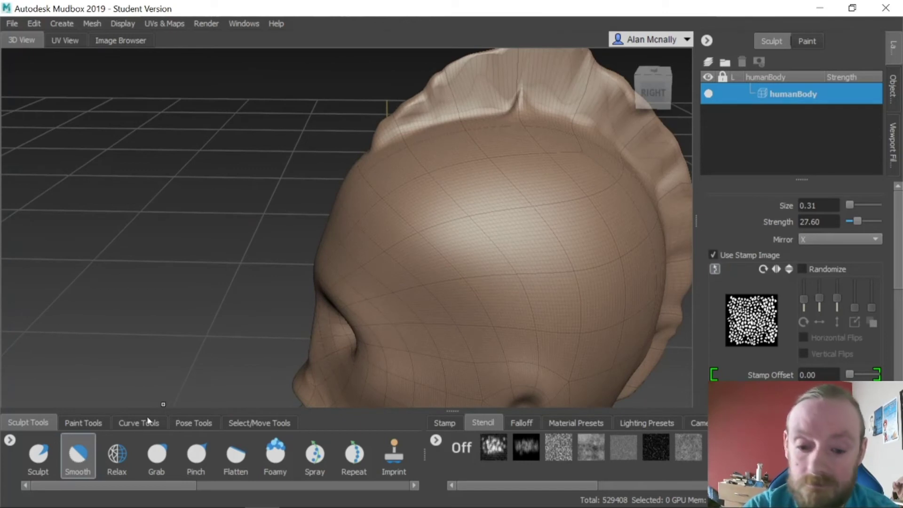
pyautogui.moveTo(429, 245); pyautogui.dragTo(458, 231)
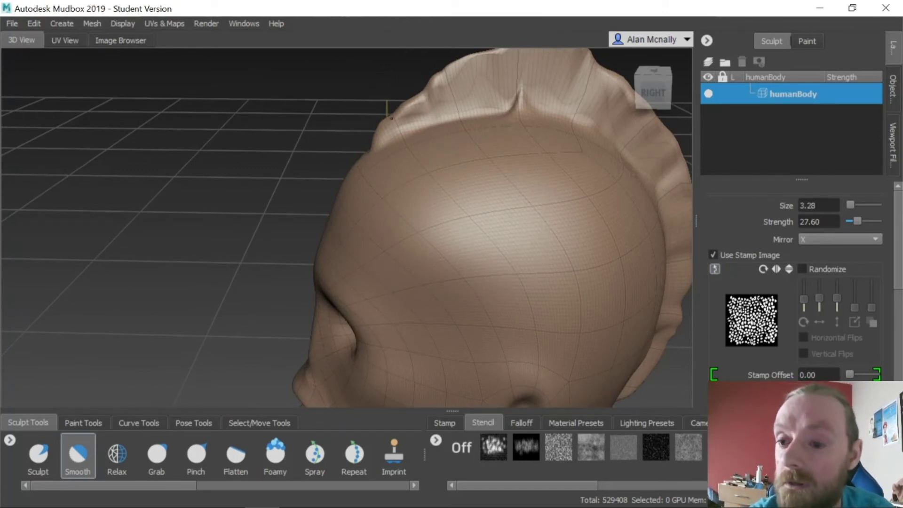
pyautogui.moveTo(390, 118)
pyautogui.keyDown('alt'); pyautogui.mouseDown()
pyautogui.moveTo(494, 187)
pyautogui.moveTo(453, 151)
pyautogui.mouseUp(); pyautogui.keyUp('alt')
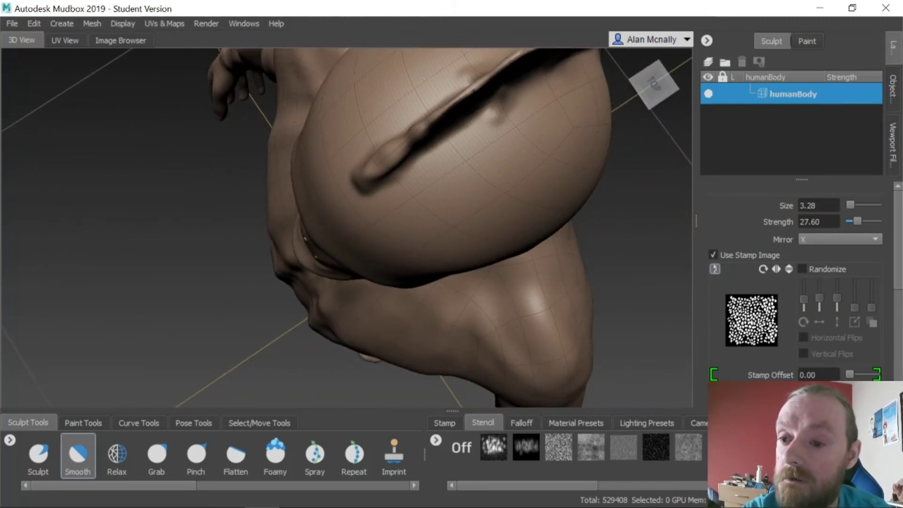
pyautogui.keyDown('alt'); pyautogui.moveTo(498, 94); pyautogui.dragTo(197, 185); pyautogui.keyUp('alt')
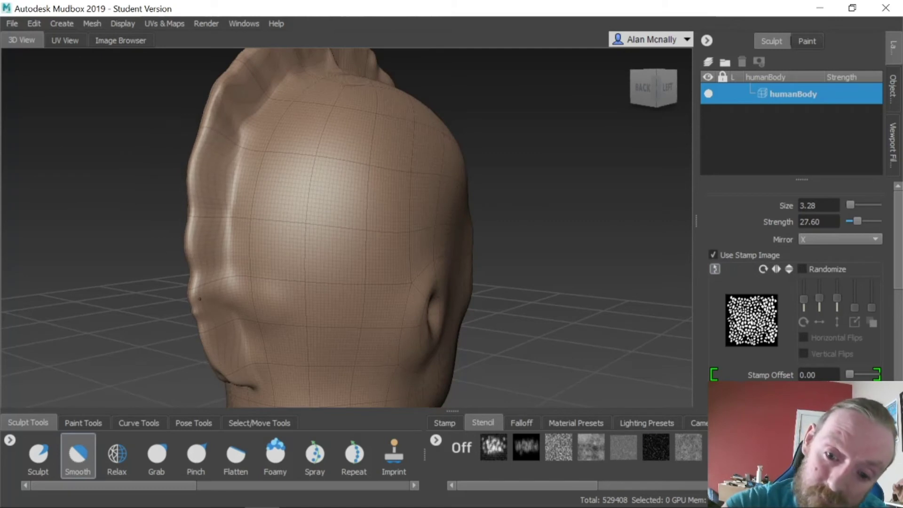
pyautogui.keyDown('alt'); pyautogui.moveTo(262, 372); pyautogui.dragTo(306, 323); pyautogui.keyUp('alt')
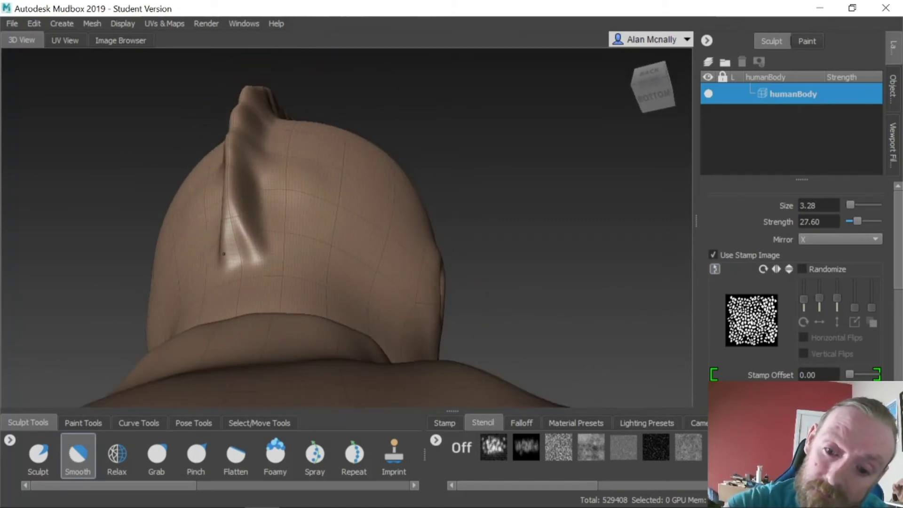
pyautogui.moveTo(323, 232)
pyautogui.keyDown('alt'); pyautogui.mouseDown()
pyautogui.moveTo(276, 282)
pyautogui.moveTo(382, 177)
pyautogui.moveTo(365, 136)
pyautogui.moveTo(334, 225)
pyautogui.moveTo(270, 190)
pyautogui.mouseUp(); pyautogui.keyUp('alt')
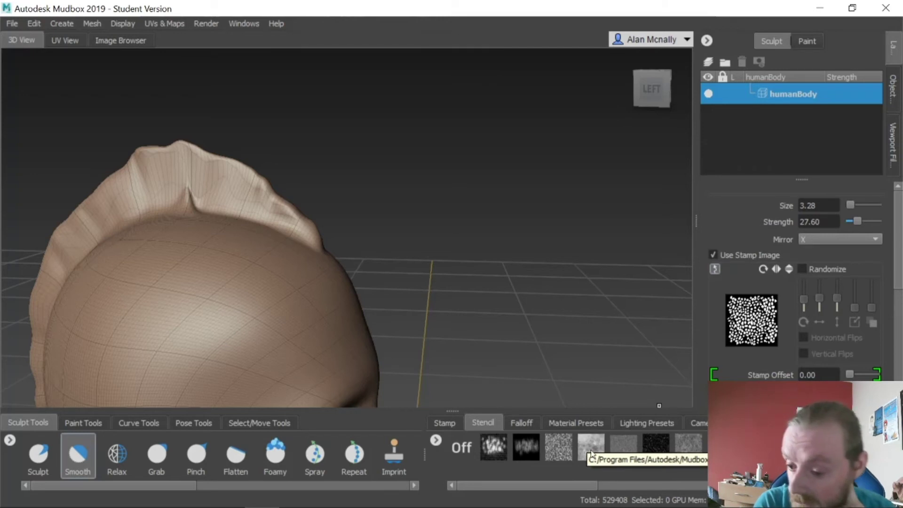
# Choose the vertical-streak stamp for the Smooth brush, then try Sculpt strokes across the side of the head and undo them.
pyautogui.click(451, 424)
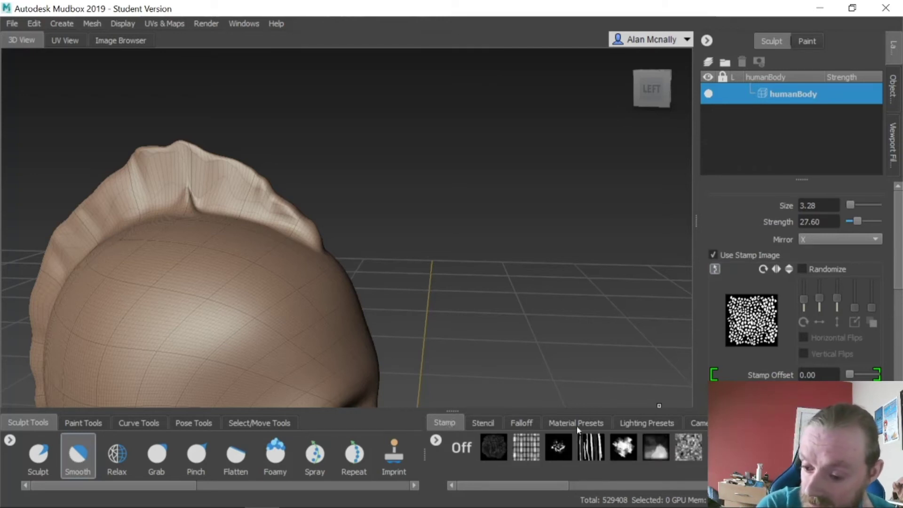
pyautogui.click(590, 447)
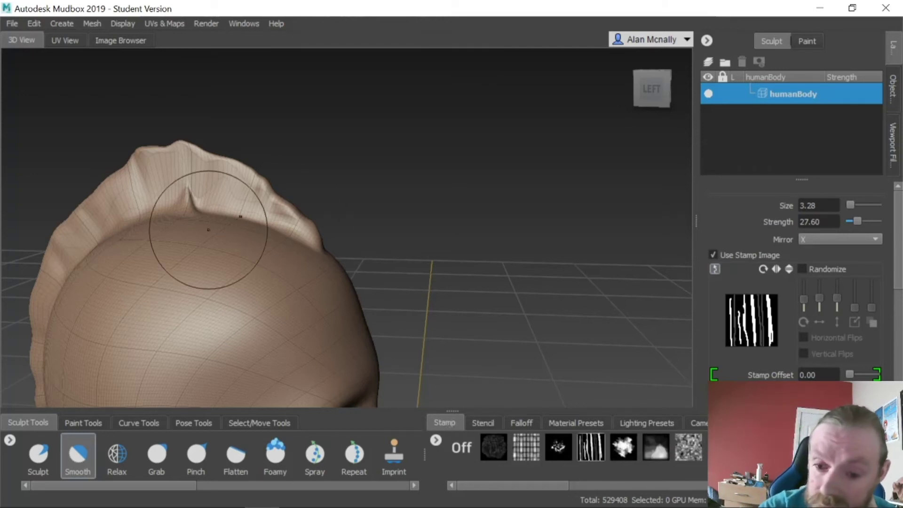
pyautogui.click(38, 454)
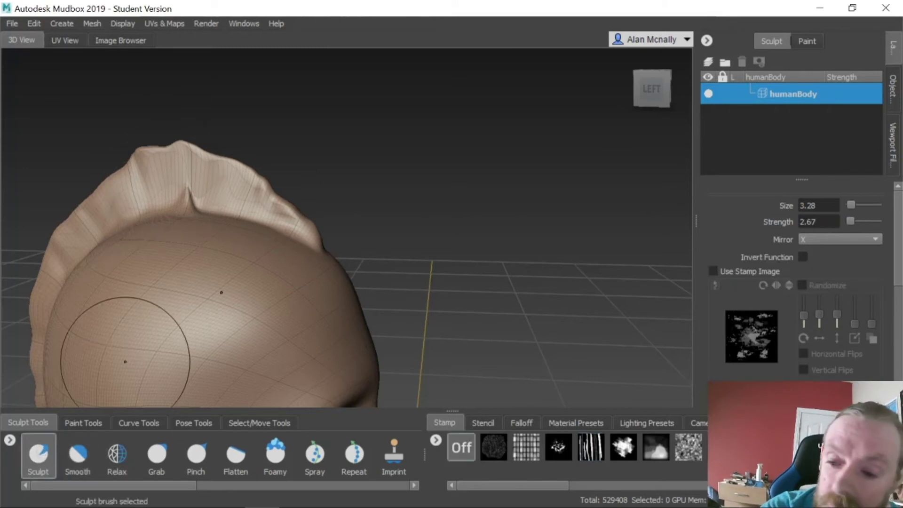
pyautogui.moveTo(150, 202)
pyautogui.mouseDown()
pyautogui.moveTo(202, 185)
pyautogui.moveTo(280, 200)
pyautogui.moveTo(289, 212)
pyautogui.mouseUp()
pyautogui.moveTo(274, 281)
pyautogui.mouseDown()
pyautogui.moveTo(164, 342)
pyautogui.moveTo(324, 305)
pyautogui.mouseUp()
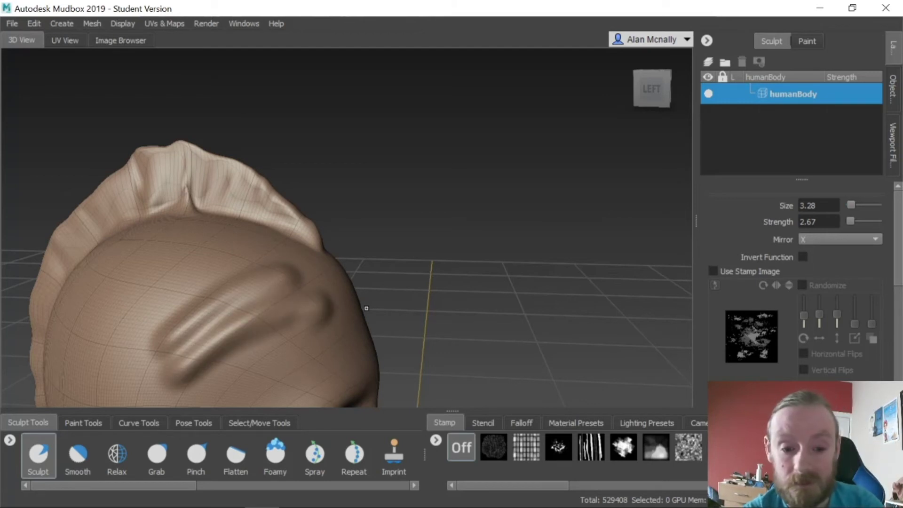
pyautogui.hotkey('ctrl', 'z')
pyautogui.hotkey('ctrl', 'z')
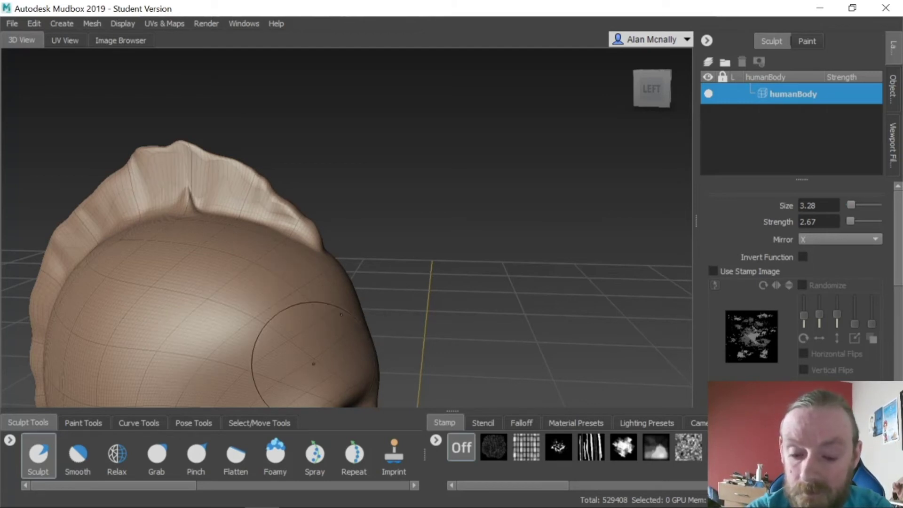
# Stamp a rough spiky texture onto both sides of the head using the Imprint brush at size 3.28 and strength 15.00.
pyautogui.click(393, 453)
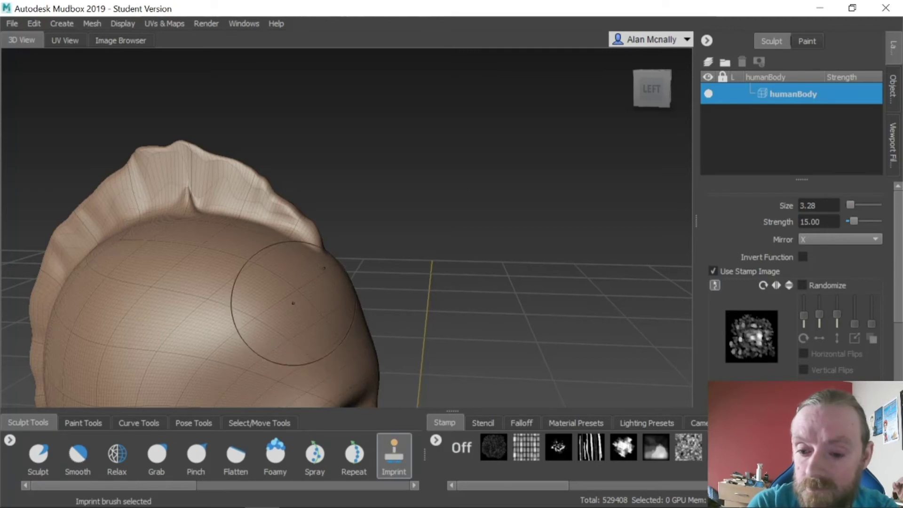
pyautogui.moveTo(204, 315); pyautogui.dragTo(364, 338)
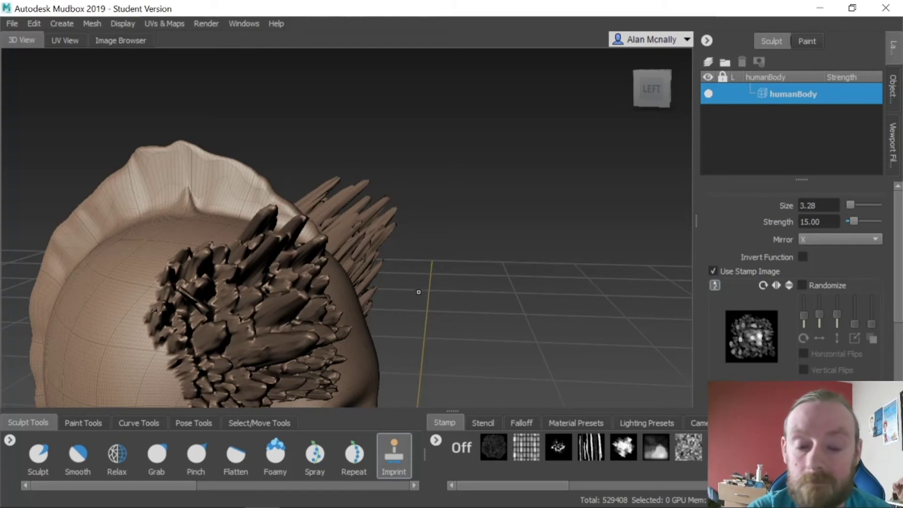
# Undo the spiky imprints on both sides of the head.
pyautogui.moveTo(419, 292)
pyautogui.keyDown('alt'); pyautogui.mouseDown()
pyautogui.moveTo(381, 318)
pyautogui.moveTo(202, 337)
pyautogui.moveTo(272, 307)
pyautogui.mouseUp(); pyautogui.keyUp('alt')
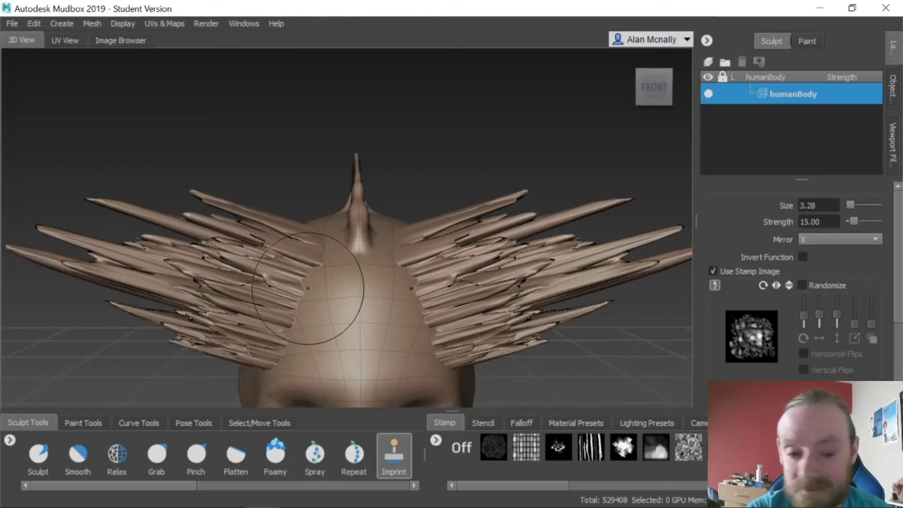
pyautogui.hotkey('ctrl', 'z')
pyautogui.hotkey('ctrl', 'z')
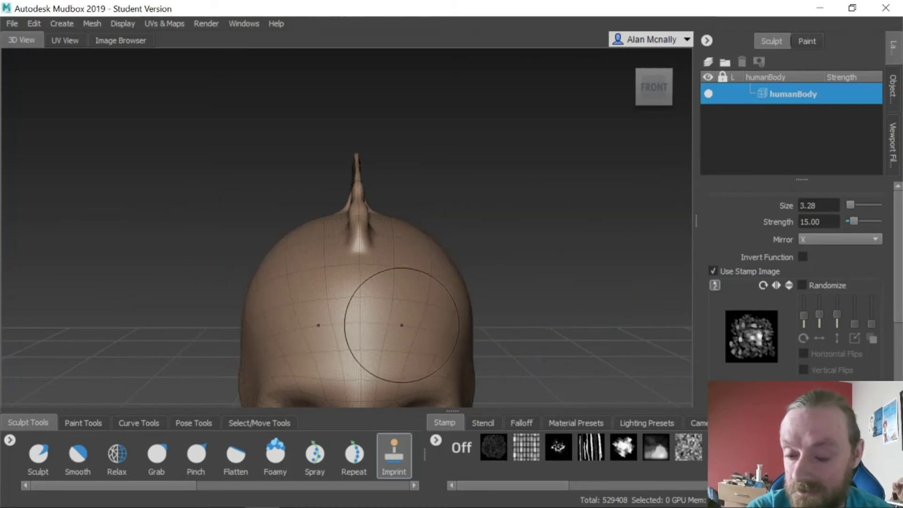
# Try imprinting the vertical-streak stamp on the forehead at size 3.28 and strength 15.00, and undo it.
pyautogui.keyDown('alt'); pyautogui.moveTo(358, 268); pyautogui.dragTo(492, 332); pyautogui.keyUp('alt')
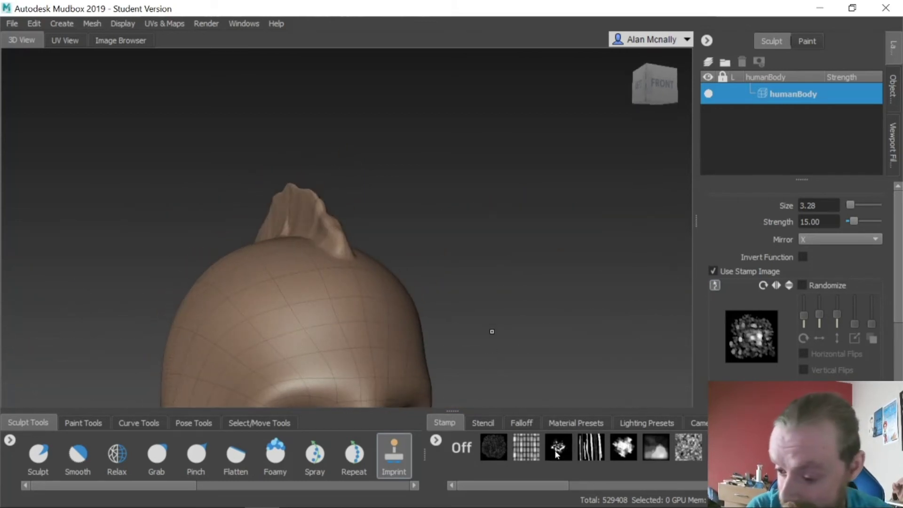
pyautogui.click(602, 450)
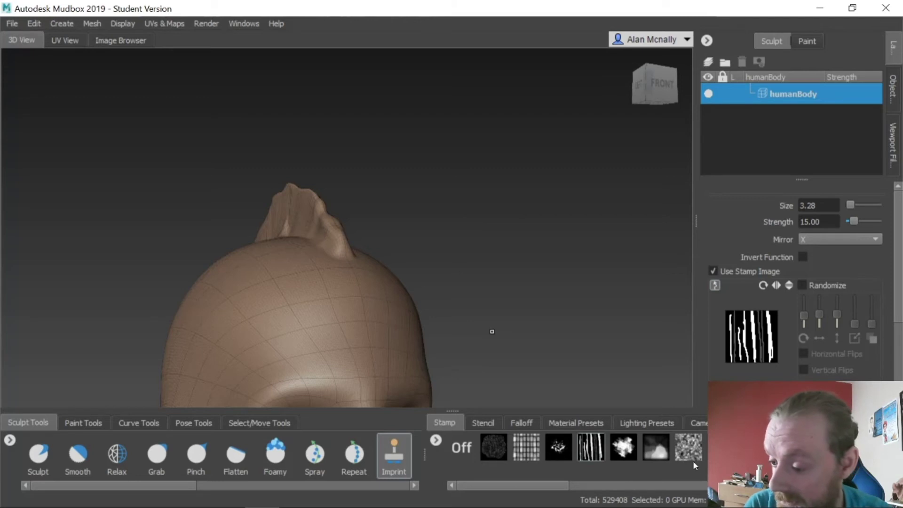
pyautogui.moveTo(299, 332); pyautogui.dragTo(330, 322)
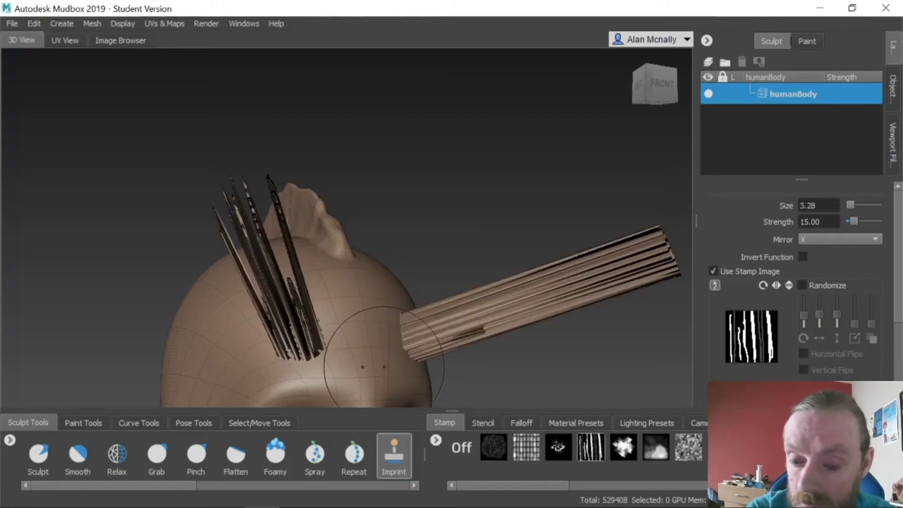
pyautogui.hotkey('ctrl', 'z')
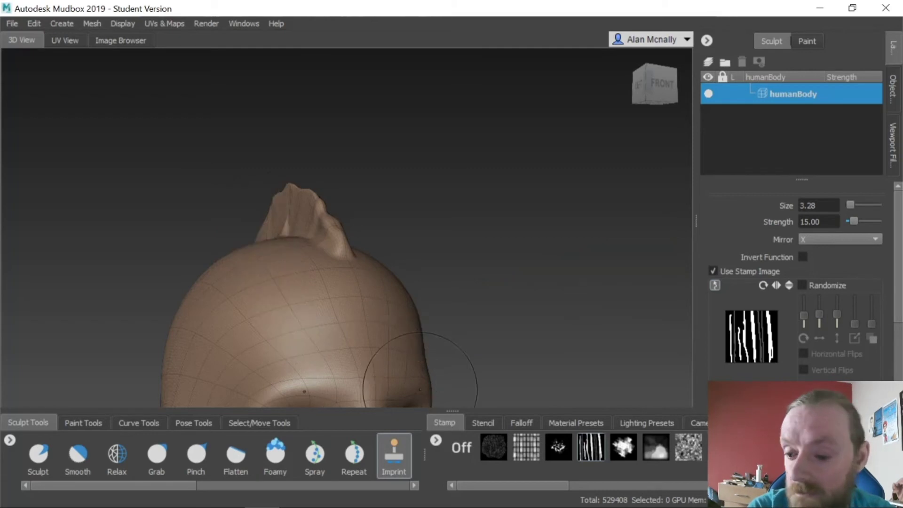
# Try the rgb_woodBoards stencil over the head and replace it with the bw_cellNoise stencil.
pyautogui.click(484, 422)
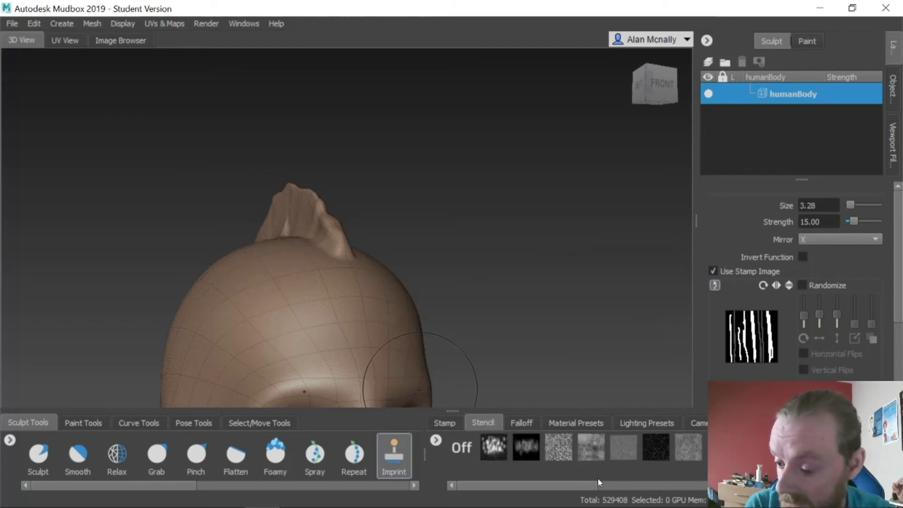
pyautogui.moveTo(583, 486); pyautogui.dragTo(879, 485)
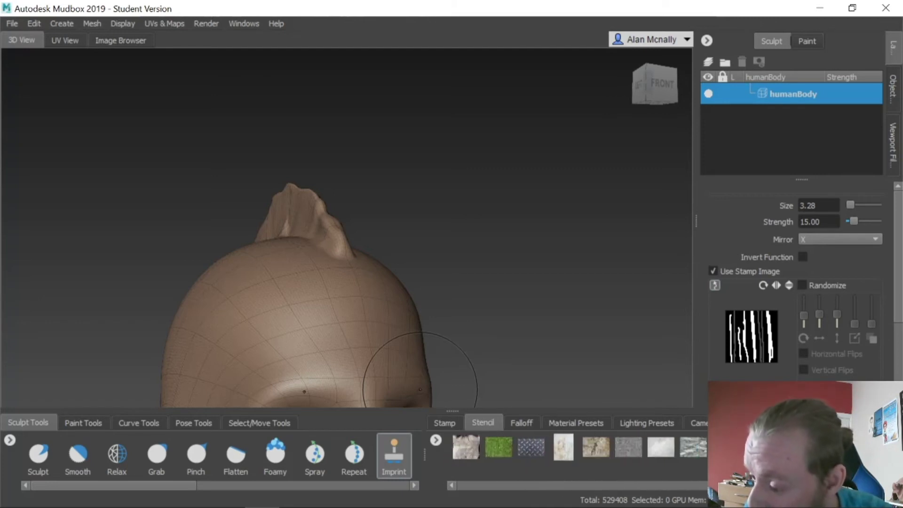
pyautogui.click(790, 447)
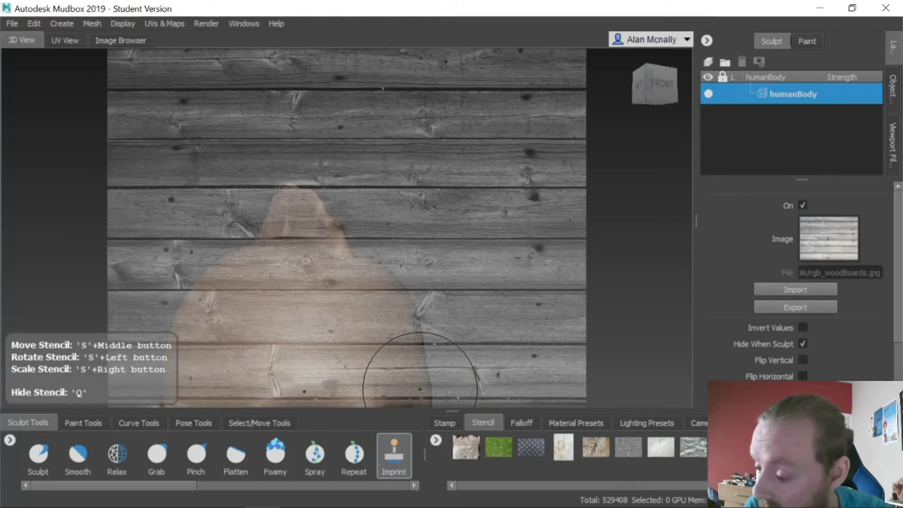
pyautogui.moveTo(870, 485); pyautogui.dragTo(879, 484)
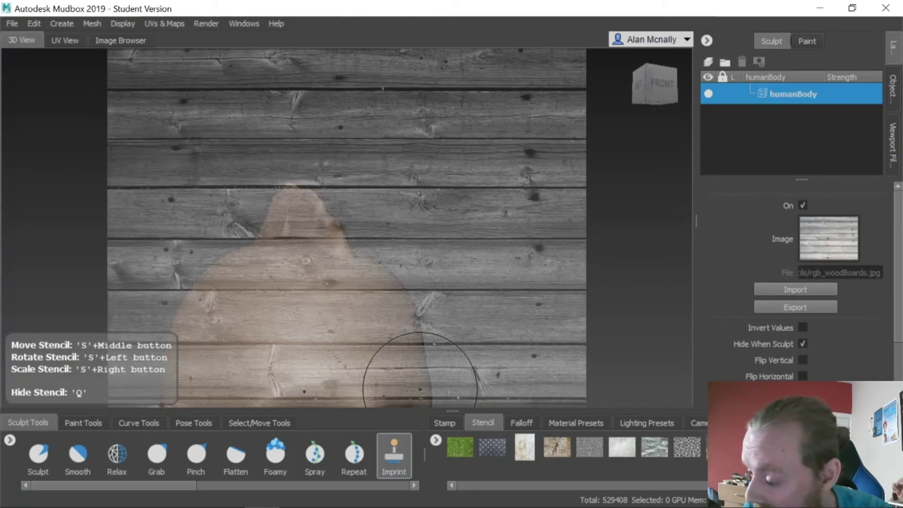
pyautogui.moveTo(816, 484); pyautogui.dragTo(493, 491)
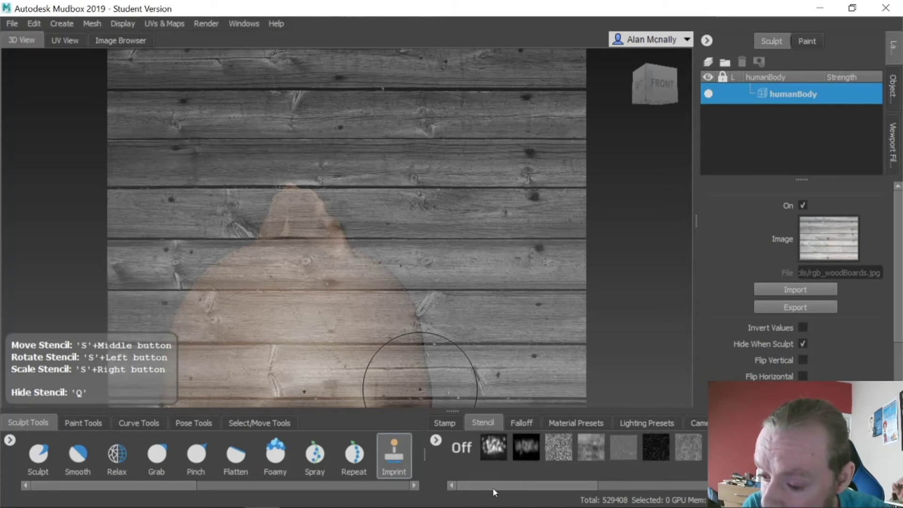
pyautogui.click(499, 449)
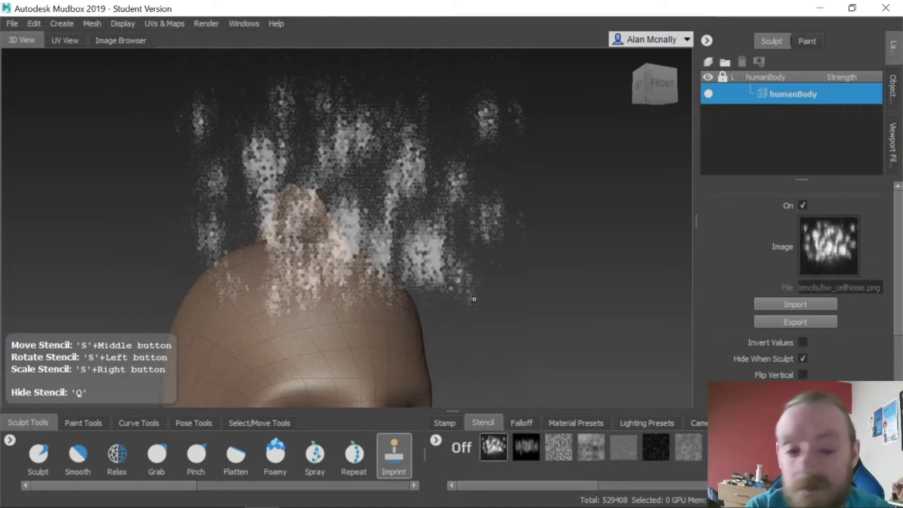
# Try Sculpt strokes through the stencil across the forehead and temple at size 3.28 and strength 2.67, and undo them.
pyautogui.keyDown('alt'); pyautogui.moveTo(469, 296); pyautogui.dragTo(478, 272); pyautogui.keyUp('alt')
pyautogui.click(45, 455)
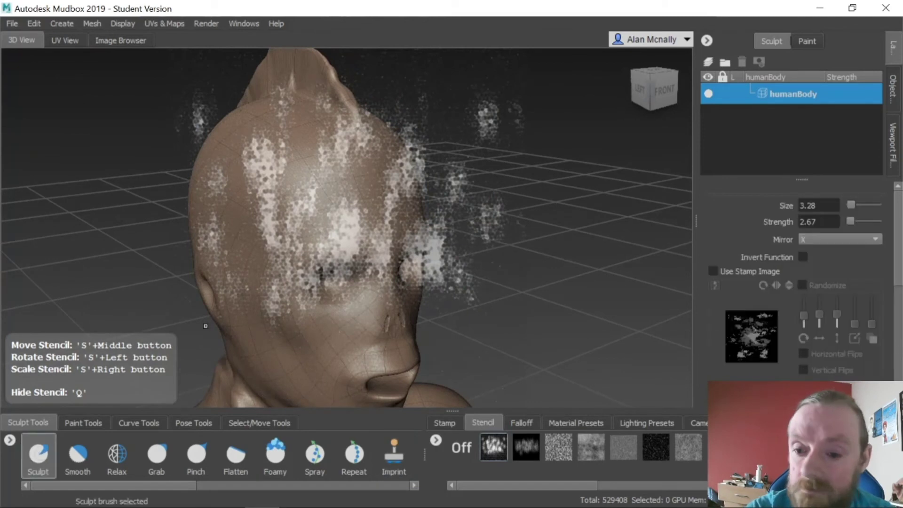
pyautogui.moveTo(294, 202)
pyautogui.mouseDown()
pyautogui.moveTo(301, 201)
pyautogui.moveTo(283, 216)
pyautogui.mouseUp()
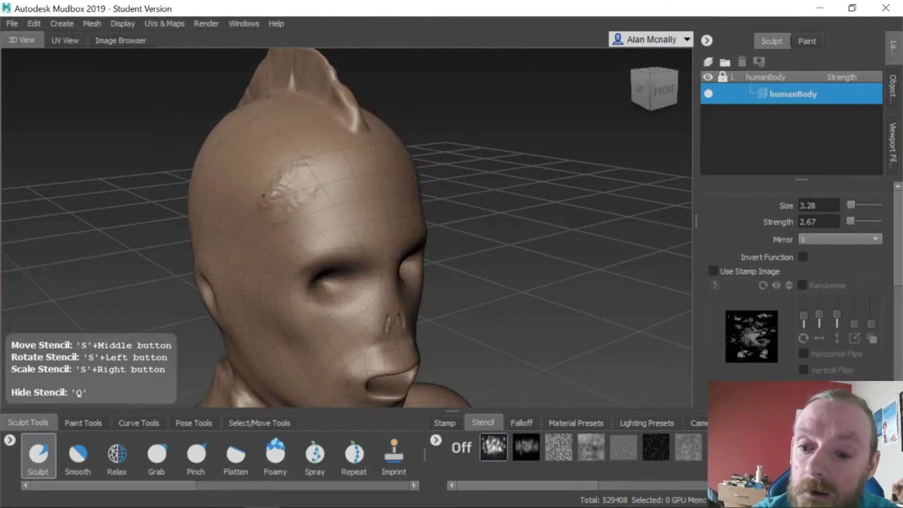
pyautogui.moveTo(260, 131); pyautogui.dragTo(241, 166)
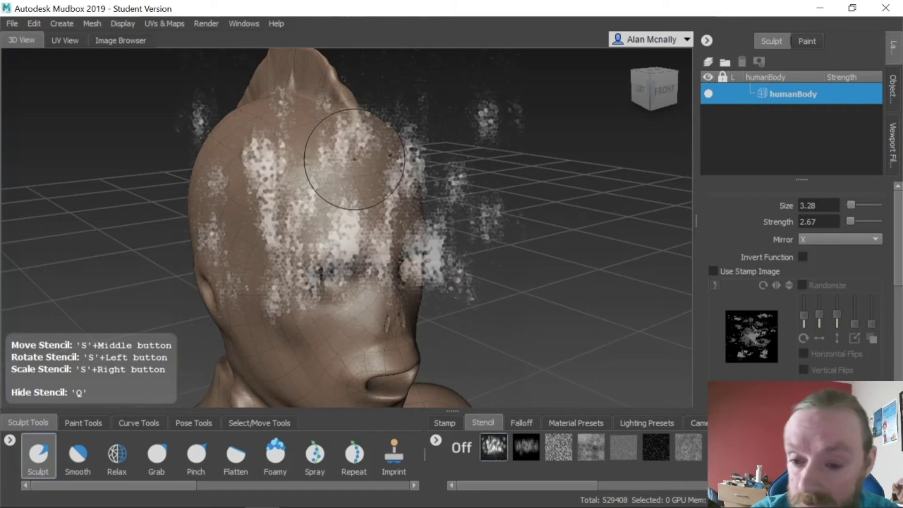
pyautogui.moveTo(297, 284); pyautogui.dragTo(291, 288)
pyautogui.moveTo(310, 206)
pyautogui.mouseDown()
pyautogui.moveTo(324, 202)
pyautogui.moveTo(299, 242)
pyautogui.mouseUp()
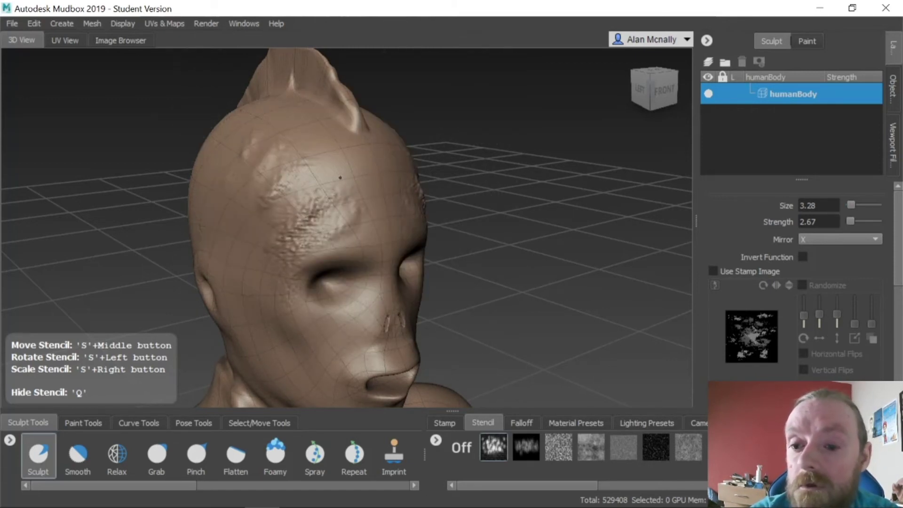
pyautogui.moveTo(242, 201)
pyautogui.mouseDown()
pyautogui.moveTo(259, 229)
pyautogui.moveTo(270, 292)
pyautogui.mouseUp()
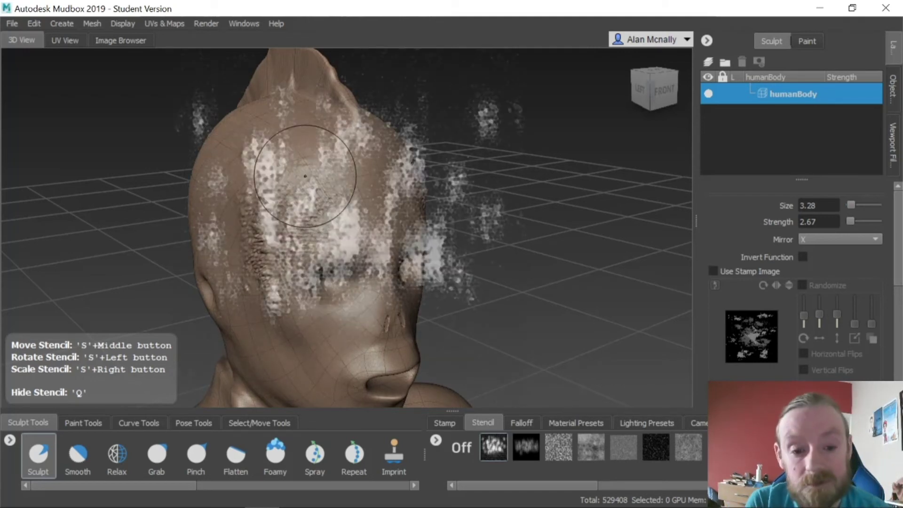
pyautogui.hotkey('ctrl', 'z')
pyautogui.hotkey('ctrl', 'z')
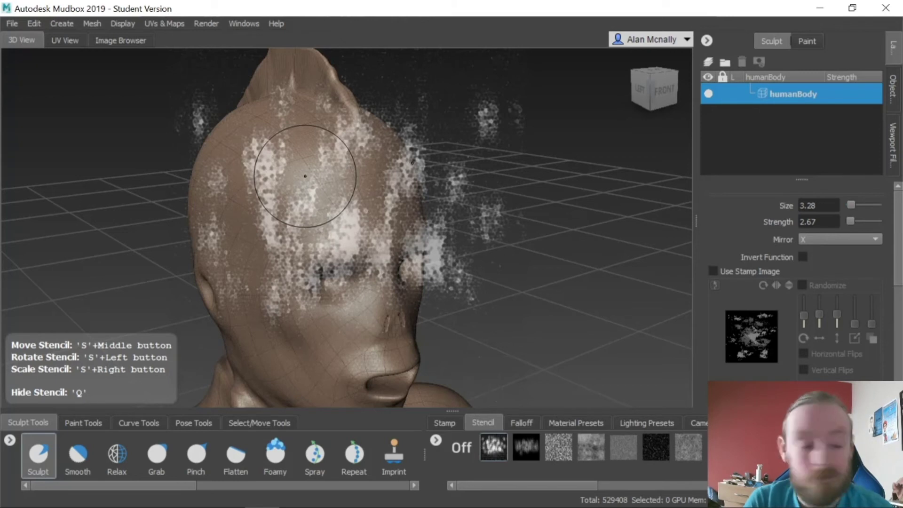
# Set the Sculpt brush to size 4.20 and strength 2.52 and sculpt the stencil's bumpy texture across the forehead.
pyautogui.moveTo(437, 157); pyautogui.dragTo(425, 157)
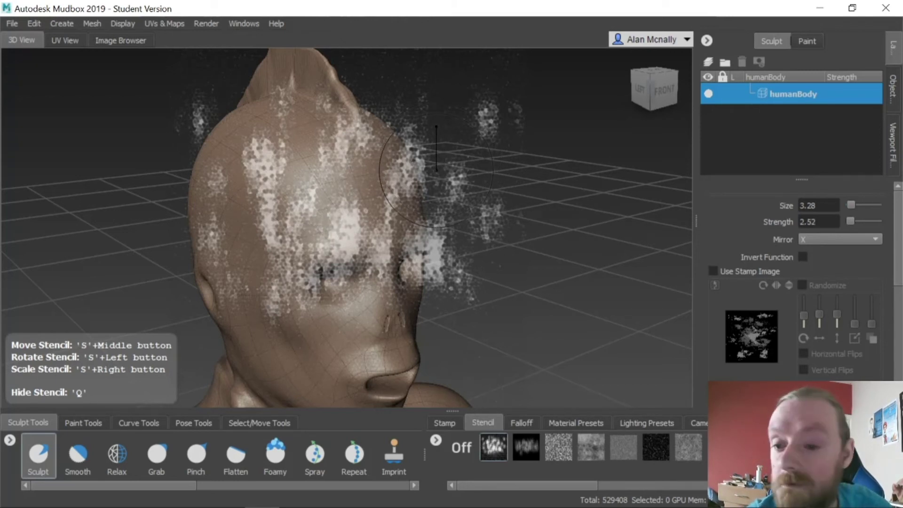
pyautogui.moveTo(436, 170)
pyautogui.mouseDown()
pyautogui.moveTo(505, 171)
pyautogui.moveTo(421, 170)
pyautogui.moveTo(453, 170)
pyautogui.mouseUp()
pyautogui.press('q')
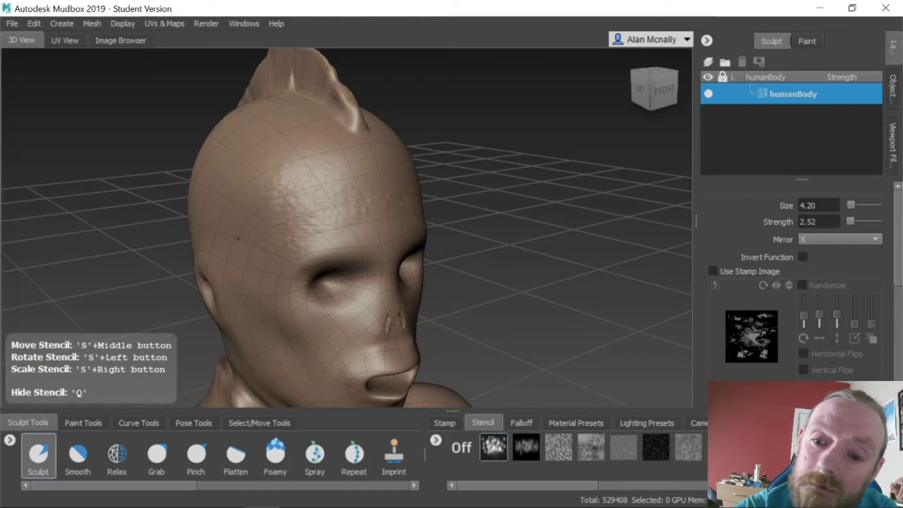
pyautogui.press('q')
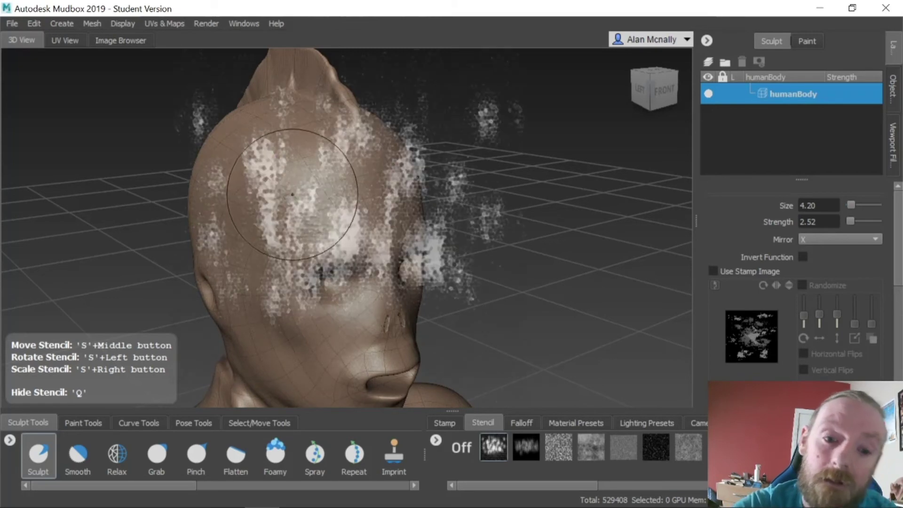
# Extend the stencil texture over the side of the head, the temple and the brow with the Sculpt brush.
pyautogui.moveTo(334, 236)
pyautogui.keyDown('alt'); pyautogui.mouseDown()
pyautogui.moveTo(387, 216)
pyautogui.moveTo(357, 248)
pyautogui.moveTo(357, 214)
pyautogui.moveTo(393, 221)
pyautogui.moveTo(423, 248)
pyautogui.moveTo(388, 254)
pyautogui.moveTo(382, 213)
pyautogui.mouseUp(); pyautogui.keyUp('alt')
pyautogui.moveTo(327, 137)
pyautogui.keyDown('alt'); pyautogui.mouseDown()
pyautogui.moveTo(309, 143)
pyautogui.moveTo(325, 133)
pyautogui.mouseUp(); pyautogui.keyUp('alt')
pyautogui.press('q')
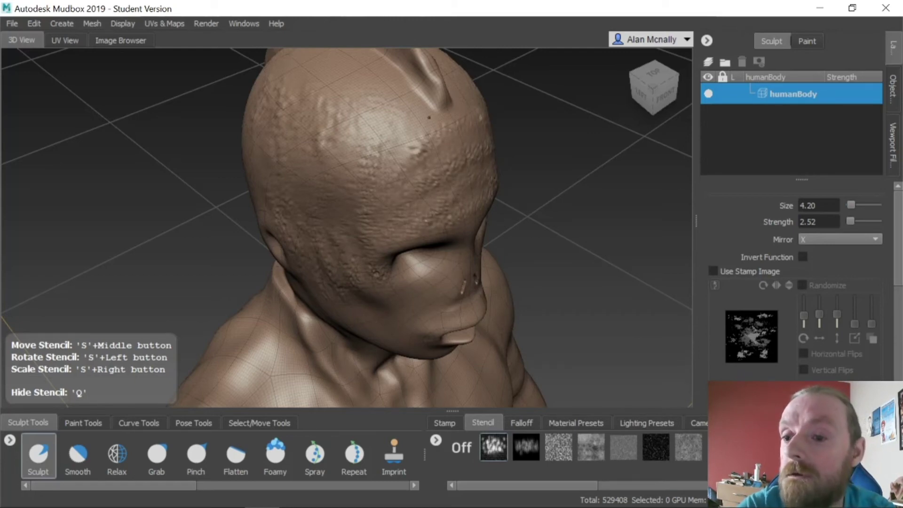
# Sculpt the stencil texture over the upper forehead and the crown beside the front of the crest.
pyautogui.moveTo(429, 117)
pyautogui.keyDown('alt'); pyautogui.mouseDown()
pyautogui.moveTo(417, 192)
pyautogui.moveTo(382, 202)
pyautogui.mouseUp(); pyautogui.keyUp('alt')
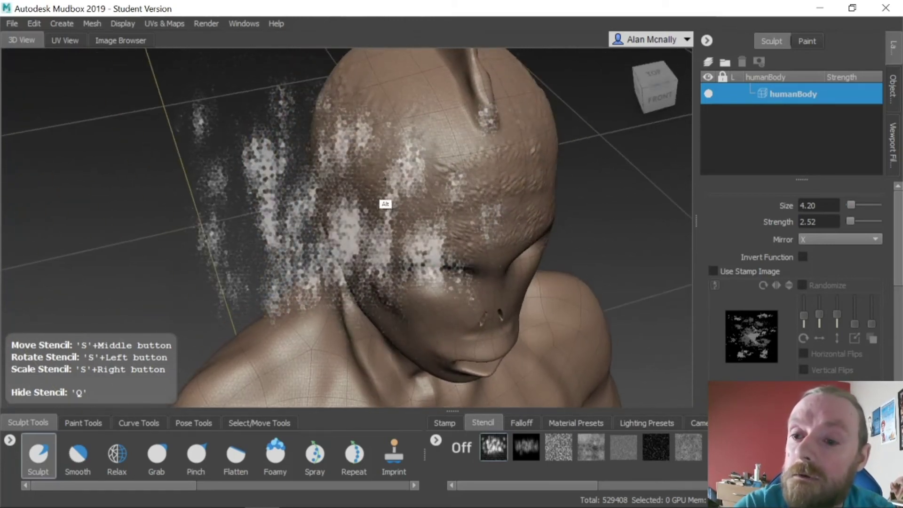
pyautogui.moveTo(379, 157)
pyautogui.keyDown('alt'); pyautogui.mouseDown()
pyautogui.moveTo(382, 248)
pyautogui.moveTo(397, 248)
pyautogui.moveTo(386, 204)
pyautogui.moveTo(401, 187)
pyautogui.mouseUp(); pyautogui.keyUp('alt')
pyautogui.moveTo(418, 246); pyautogui.dragTo(430, 270)
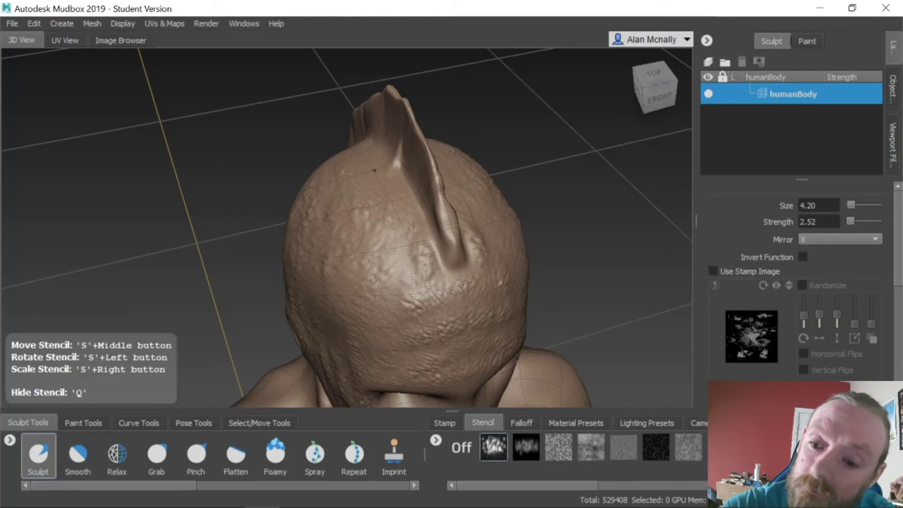
# Cover the back of the head with the stencil texture, from beside the crest down to behind the ear.
pyautogui.moveTo(368, 160)
pyautogui.keyDown('alt'); pyautogui.mouseDown()
pyautogui.moveTo(409, 258)
pyautogui.moveTo(520, 240)
pyautogui.moveTo(466, 233)
pyautogui.moveTo(449, 169)
pyautogui.moveTo(383, 169)
pyautogui.mouseUp(); pyautogui.keyUp('alt')
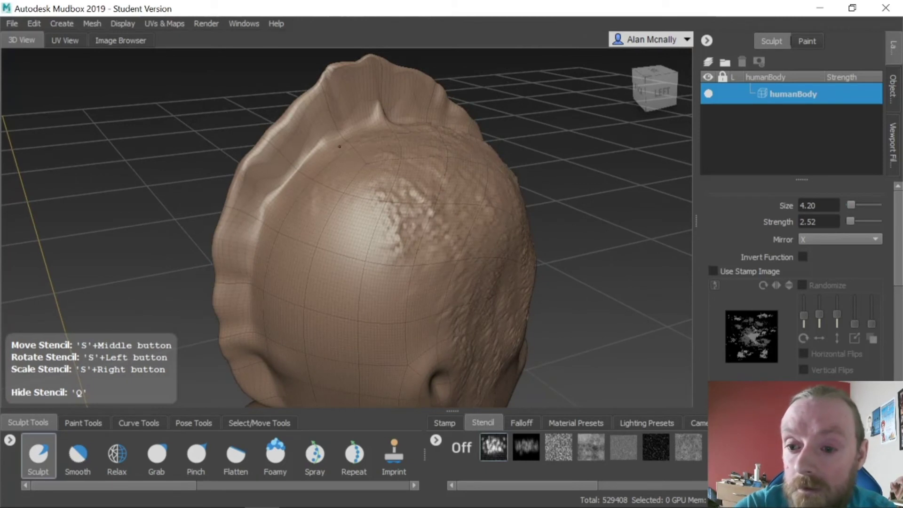
pyautogui.moveTo(318, 306)
pyautogui.mouseDown()
pyautogui.moveTo(341, 286)
pyautogui.moveTo(424, 268)
pyautogui.moveTo(430, 336)
pyautogui.moveTo(385, 249)
pyautogui.moveTo(345, 301)
pyautogui.moveTo(315, 198)
pyautogui.moveTo(283, 209)
pyautogui.mouseUp()
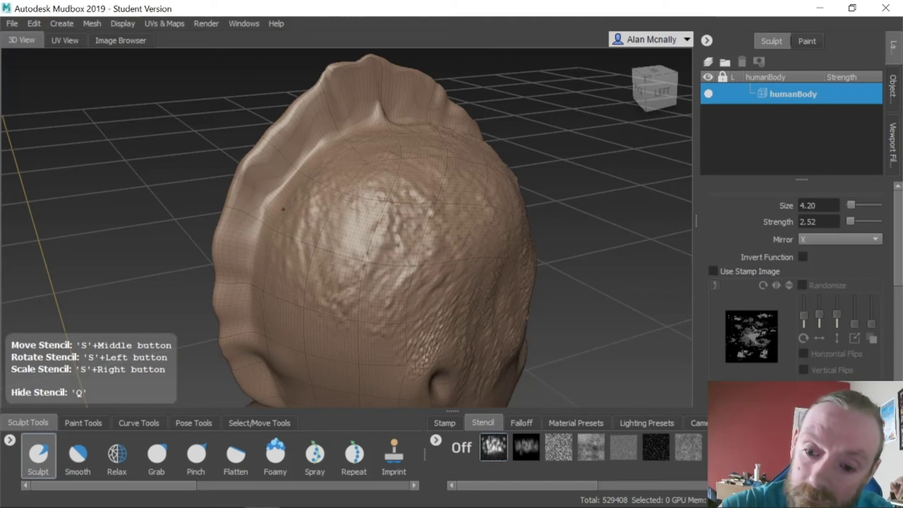
pyautogui.moveTo(264, 272); pyautogui.dragTo(264, 290)
pyautogui.moveTo(295, 348); pyautogui.dragTo(301, 340)
pyautogui.keyDown('alt'); pyautogui.moveTo(384, 327); pyautogui.dragTo(372, 186, button='middle'); pyautogui.keyUp('alt')
pyautogui.press('q')
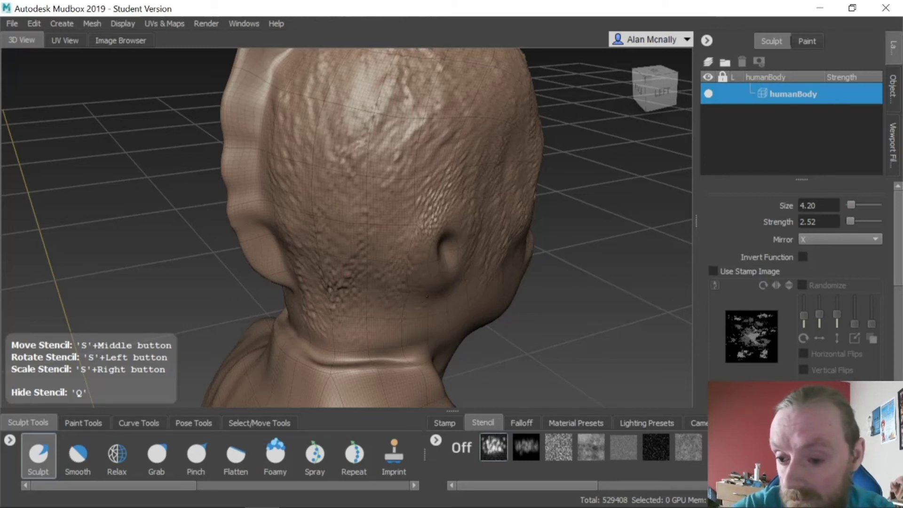
# Sculpt the stencil texture onto the nape, below the ear and across the cheek.
pyautogui.keyDown('alt'); pyautogui.moveTo(424, 330); pyautogui.dragTo(327, 254); pyautogui.keyUp('alt')
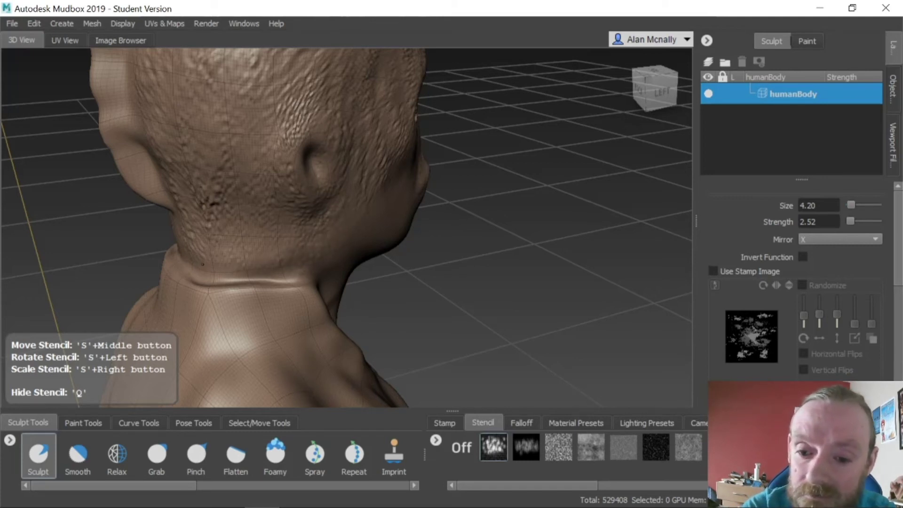
pyautogui.moveTo(326, 244)
pyautogui.keyDown('alt'); pyautogui.mouseDown()
pyautogui.moveTo(292, 239)
pyautogui.moveTo(266, 207)
pyautogui.moveTo(366, 218)
pyautogui.moveTo(322, 221)
pyautogui.moveTo(358, 236)
pyautogui.moveTo(309, 217)
pyautogui.moveTo(409, 260)
pyautogui.moveTo(322, 218)
pyautogui.moveTo(275, 237)
pyautogui.mouseUp(); pyautogui.keyUp('alt')
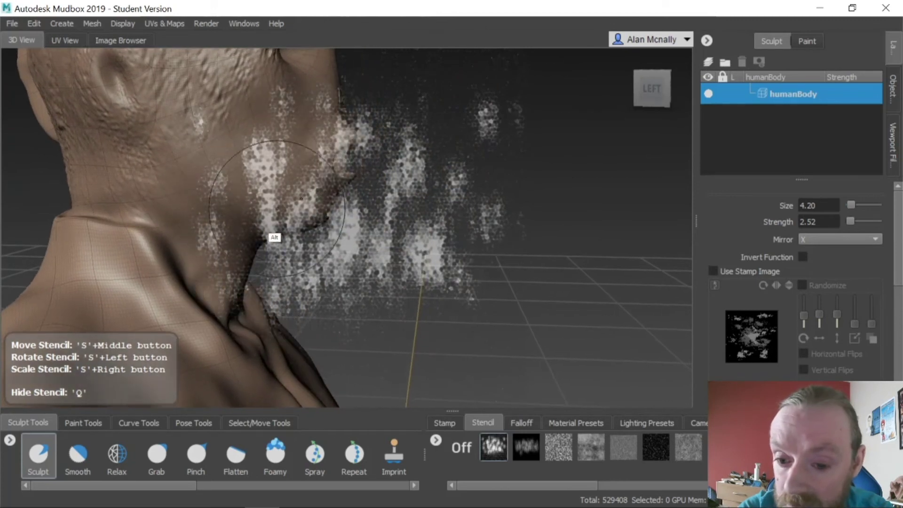
pyautogui.press('q')
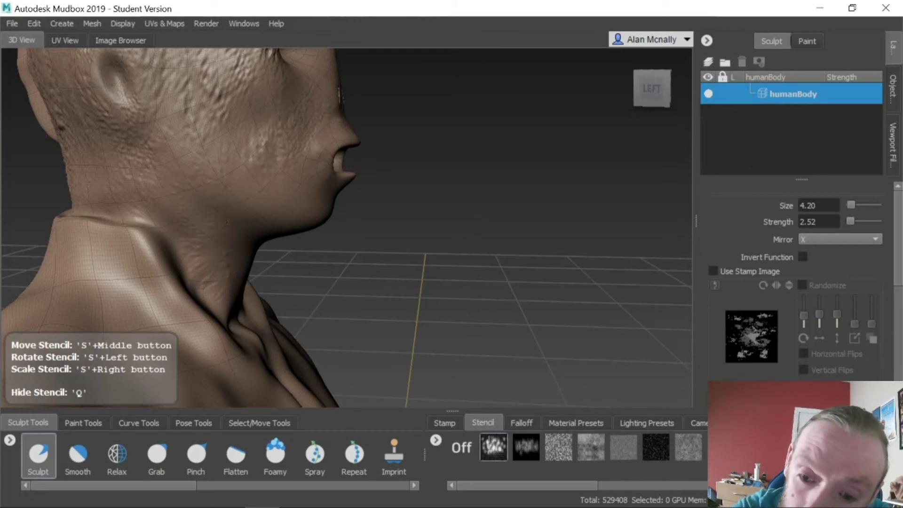
# Sculpt the stencil texture along the jaw and the side of the neck.
pyautogui.moveTo(226, 222); pyautogui.dragTo(229, 223)
pyautogui.keyDown('alt'); pyautogui.moveTo(316, 287); pyautogui.dragTo(308, 250); pyautogui.keyUp('alt')
pyautogui.keyDown('alt'); pyautogui.moveTo(291, 307); pyautogui.dragTo(270, 242, button='middle'); pyautogui.keyUp('alt')
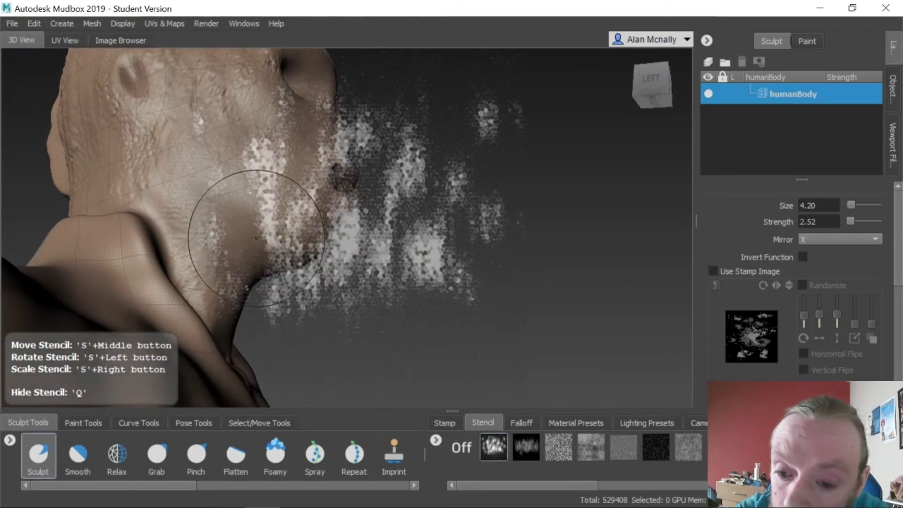
pyautogui.press('q')
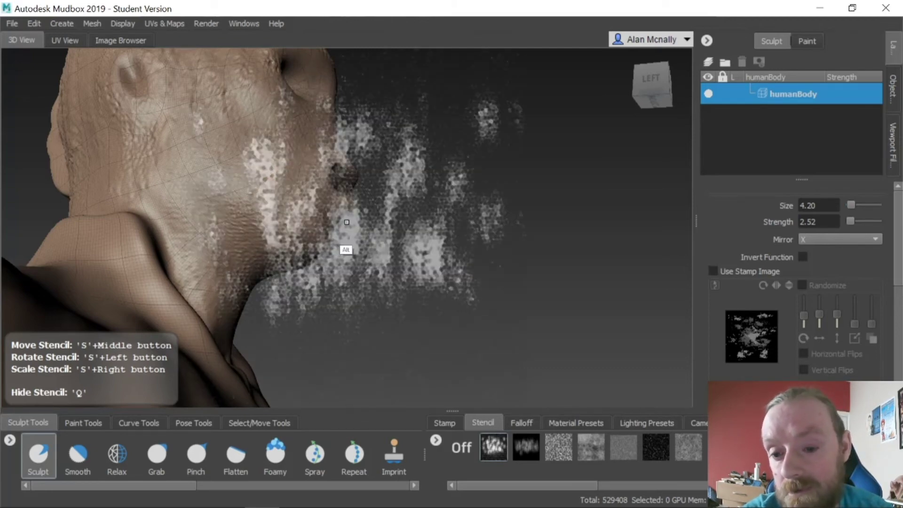
# Sculpt the stencil texture onto the throat, from below the chin down to the pit between the collar folds.
pyautogui.moveTo(342, 248)
pyautogui.keyDown('alt'); pyautogui.mouseDown()
pyautogui.moveTo(326, 255)
pyautogui.moveTo(332, 244)
pyautogui.moveTo(268, 287)
pyautogui.moveTo(290, 235)
pyautogui.mouseUp(); pyautogui.keyUp('alt')
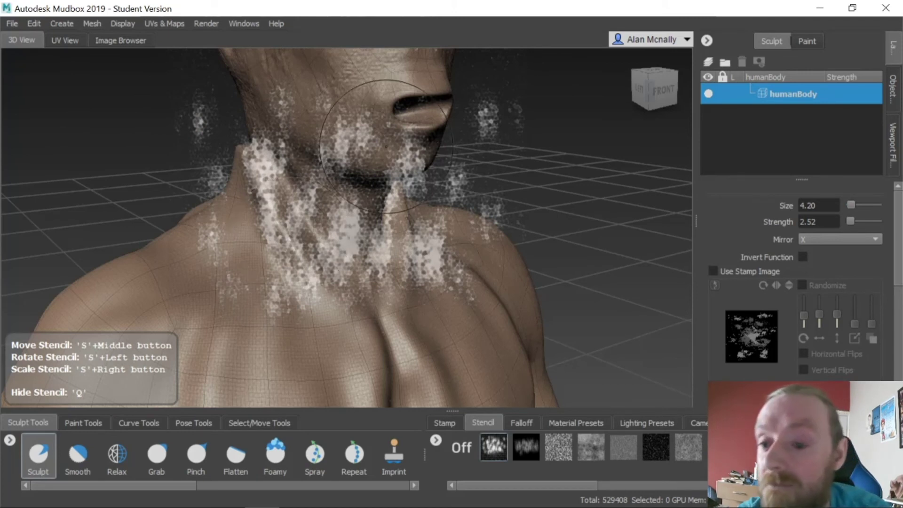
pyautogui.press('q')
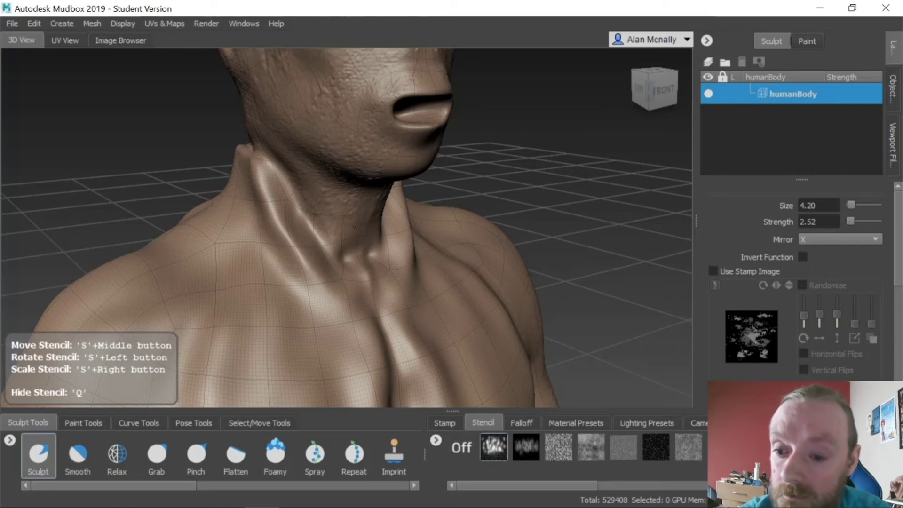
pyautogui.press('q')
pyautogui.keyDown('alt'); pyautogui.moveTo(426, 219); pyautogui.dragTo(407, 219, button='middle'); pyautogui.keyUp('alt')
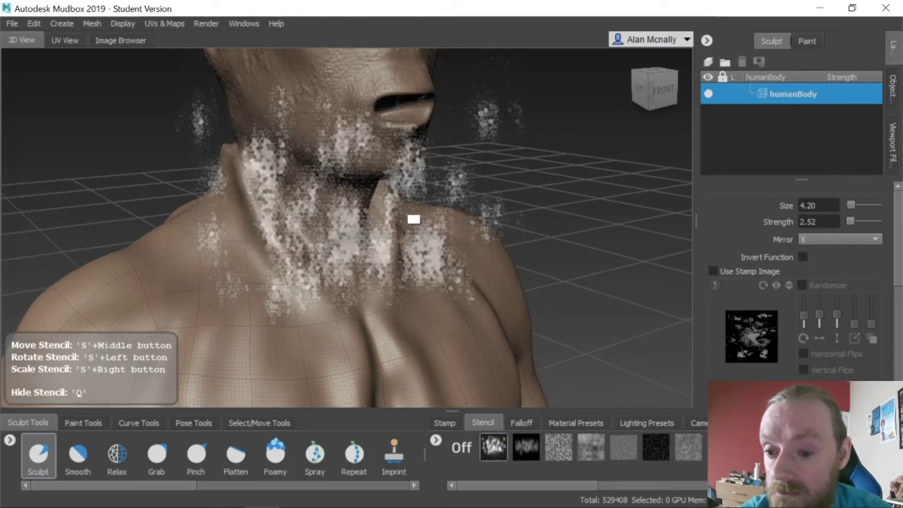
pyautogui.keyDown('alt'); pyautogui.moveTo(413, 219); pyautogui.dragTo(366, 207); pyautogui.keyUp('alt')
pyautogui.press('q')
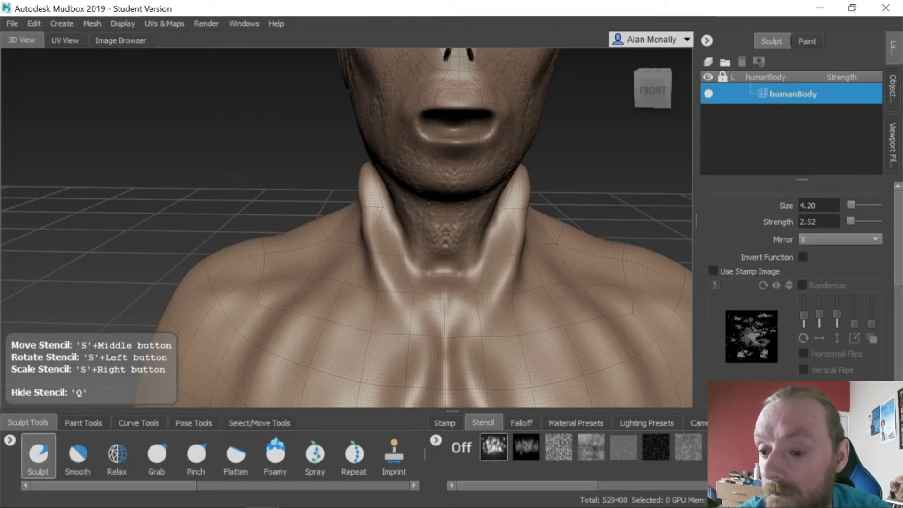
pyautogui.moveTo(434, 257); pyautogui.dragTo(453, 260)
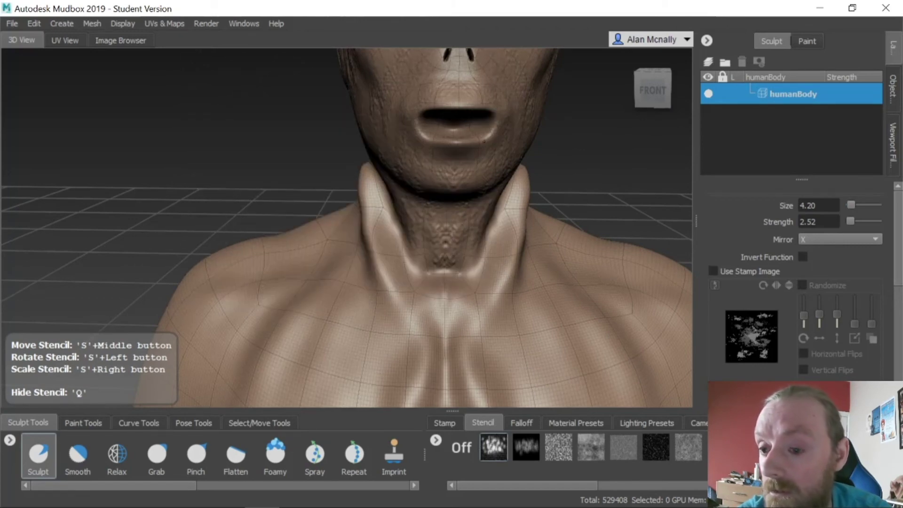
# Sculpt the stencil texture over the front of the face, across the cheeks and around the nostrils and mouth.
pyautogui.press('q')
pyautogui.keyDown('alt'); pyautogui.moveTo(459, 74); pyautogui.dragTo(417, 141, button='middle'); pyautogui.keyUp('alt')
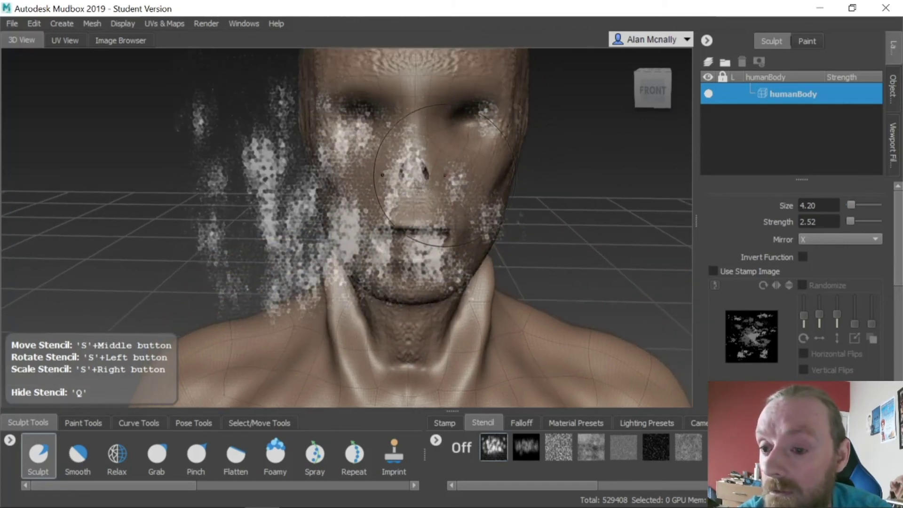
pyautogui.press('q')
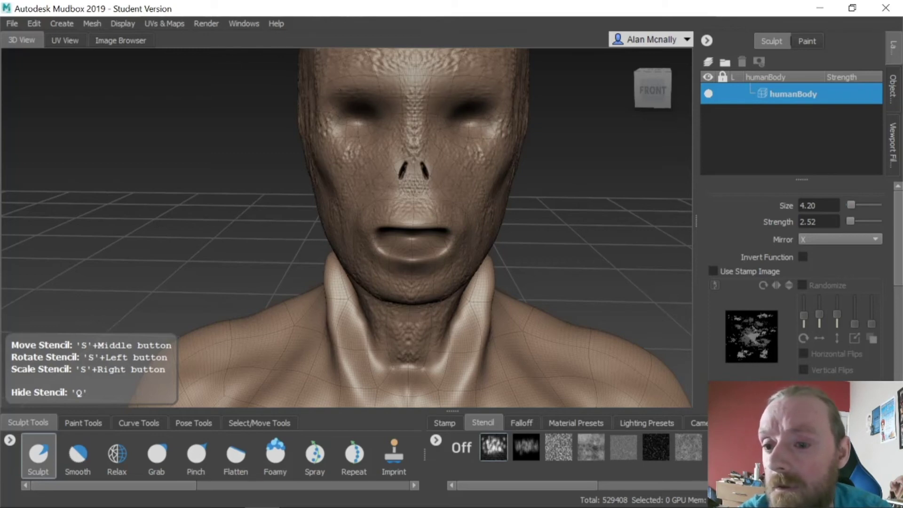
pyautogui.press('q')
pyautogui.keyDown('alt'); pyautogui.moveTo(471, 249); pyautogui.dragTo(303, 280, button='middle'); pyautogui.keyUp('alt')
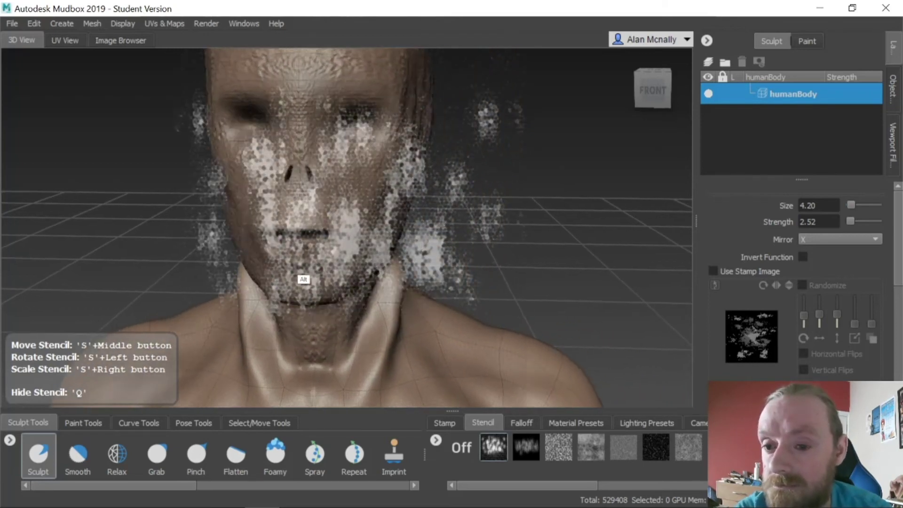
# Sculpt the stencil texture onto the back of the head beside the lower end of the crest.
pyautogui.keyDown('alt'); pyautogui.moveTo(304, 280); pyautogui.dragTo(510, 301); pyautogui.keyUp('alt')
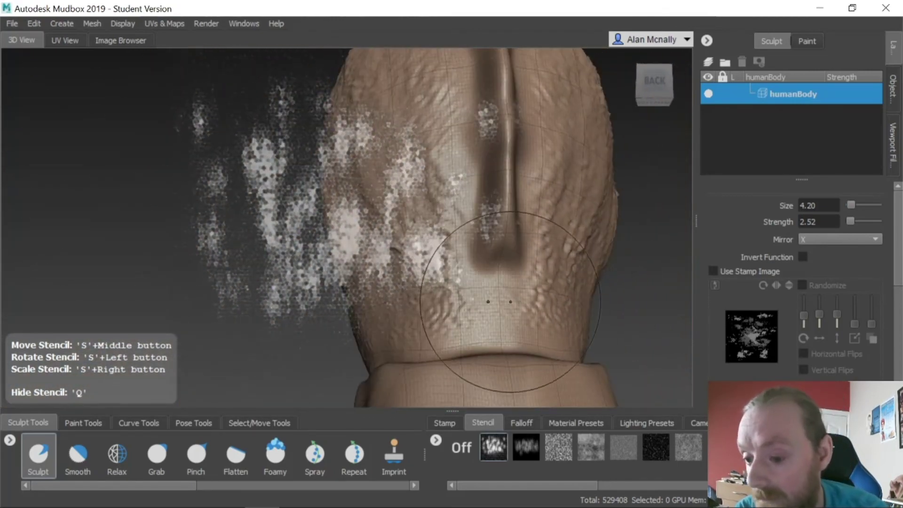
pyautogui.press('q')
pyautogui.moveTo(460, 237); pyautogui.dragTo(482, 168)
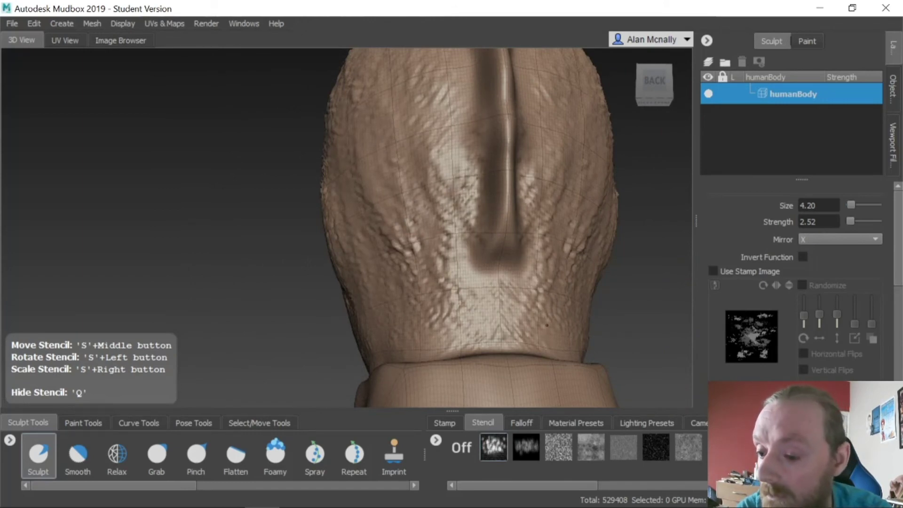
# Work the stencil texture along the rear of the crest and down around its lower end above the nape.
pyautogui.keyDown('alt'); pyautogui.moveTo(571, 338); pyautogui.dragTo(250, 248); pyautogui.keyUp('alt')
pyautogui.moveTo(230, 338); pyautogui.dragTo(249, 237)
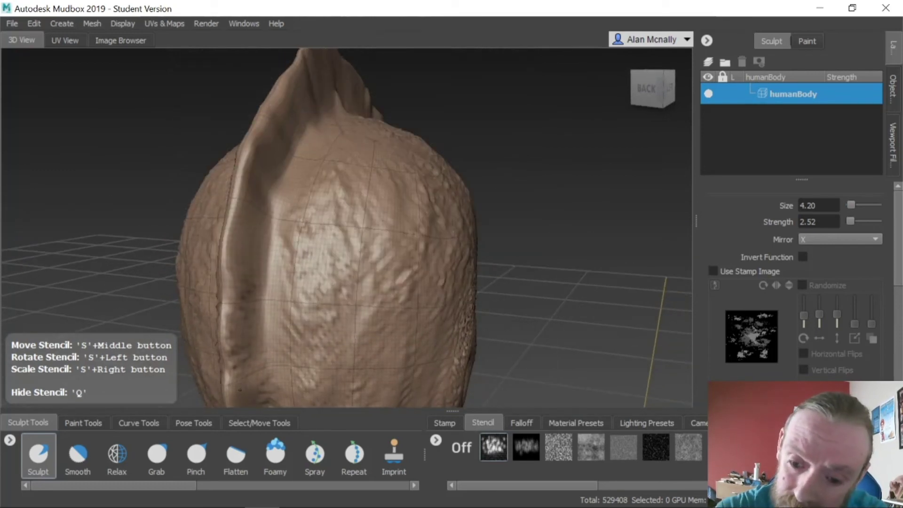
pyautogui.moveTo(240, 390)
pyautogui.keyDown('alt'); pyautogui.mouseDown()
pyautogui.moveTo(306, 326)
pyautogui.moveTo(317, 173)
pyautogui.mouseUp(); pyautogui.keyUp('alt')
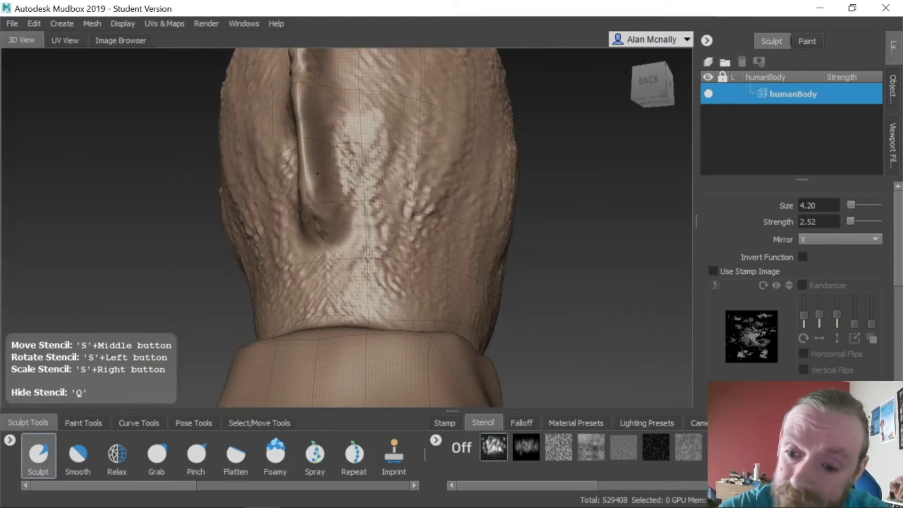
pyautogui.moveTo(367, 189)
pyautogui.keyDown('alt'); pyautogui.mouseDown()
pyautogui.moveTo(312, 211)
pyautogui.moveTo(283, 199)
pyautogui.moveTo(343, 197)
pyautogui.moveTo(347, 225)
pyautogui.moveTo(309, 259)
pyautogui.moveTo(293, 240)
pyautogui.moveTo(323, 249)
pyautogui.moveTo(328, 267)
pyautogui.mouseUp(); pyautogui.keyUp('alt')
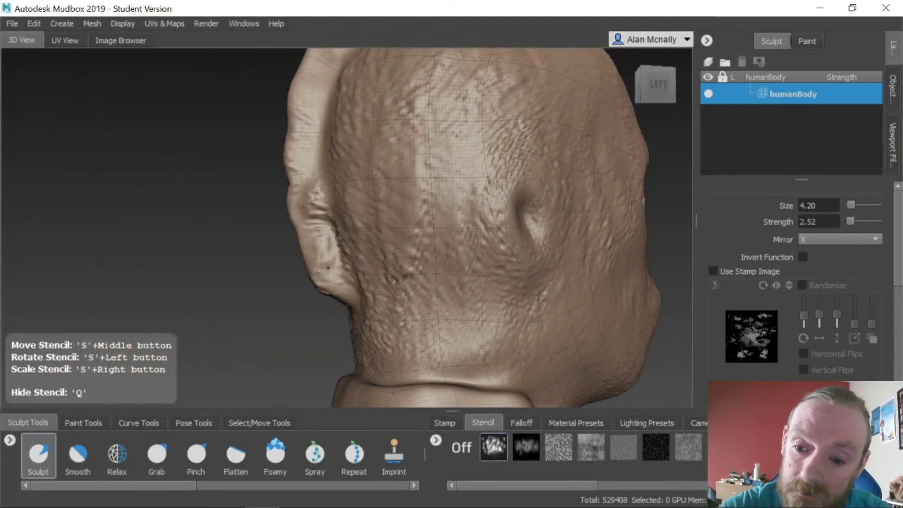
pyautogui.keyDown('alt'); pyautogui.moveTo(305, 146); pyautogui.dragTo(333, 88); pyautogui.keyUp('alt')
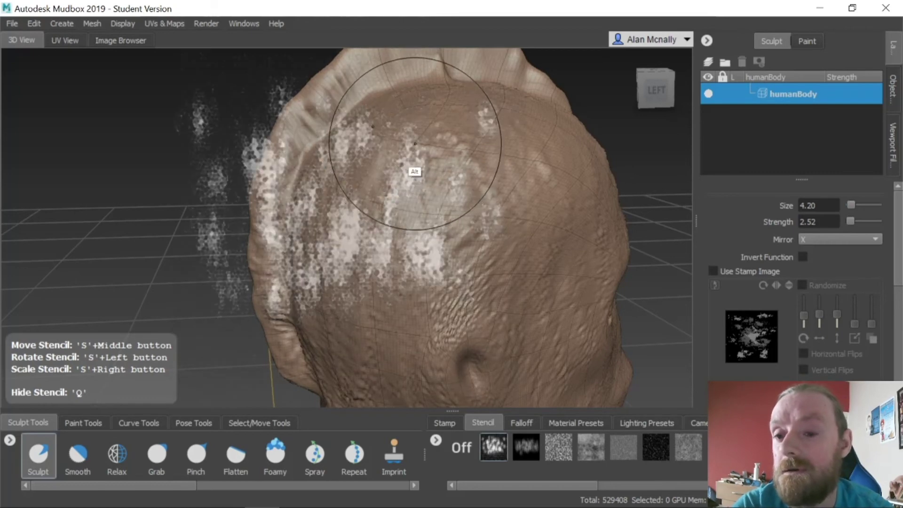
# Sculpt the stencil texture along the side of the upper crest and the crown just below it.
pyautogui.keyDown('alt'); pyautogui.moveTo(413, 171); pyautogui.dragTo(328, 131); pyautogui.keyUp('alt')
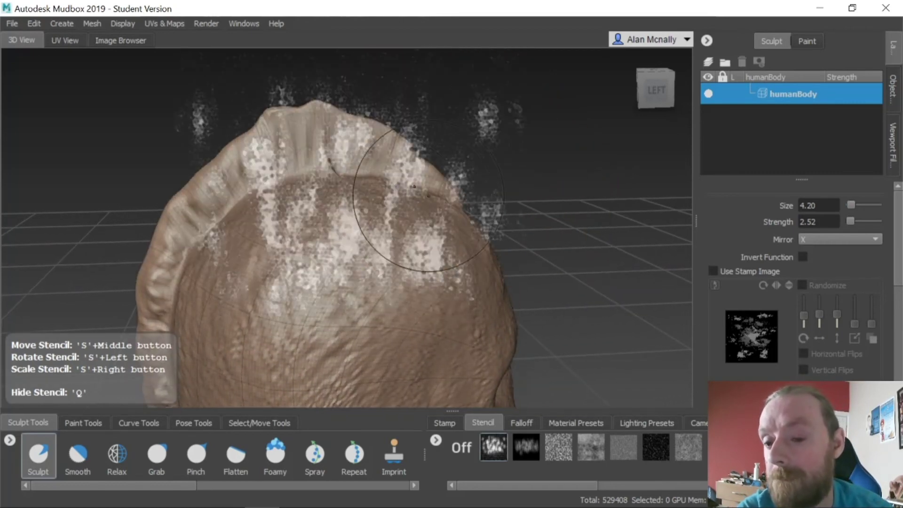
pyautogui.keyDown('alt'); pyautogui.moveTo(393, 236); pyautogui.dragTo(342, 241); pyautogui.keyUp('alt')
pyautogui.moveTo(282, 206)
pyautogui.mouseDown()
pyautogui.moveTo(294, 186)
pyautogui.moveTo(269, 152)
pyautogui.moveTo(301, 186)
pyautogui.moveTo(288, 258)
pyautogui.moveTo(391, 152)
pyautogui.mouseUp()
pyautogui.keyDown('alt'); pyautogui.moveTo(462, 175); pyautogui.dragTo(379, 219); pyautogui.keyUp('alt')
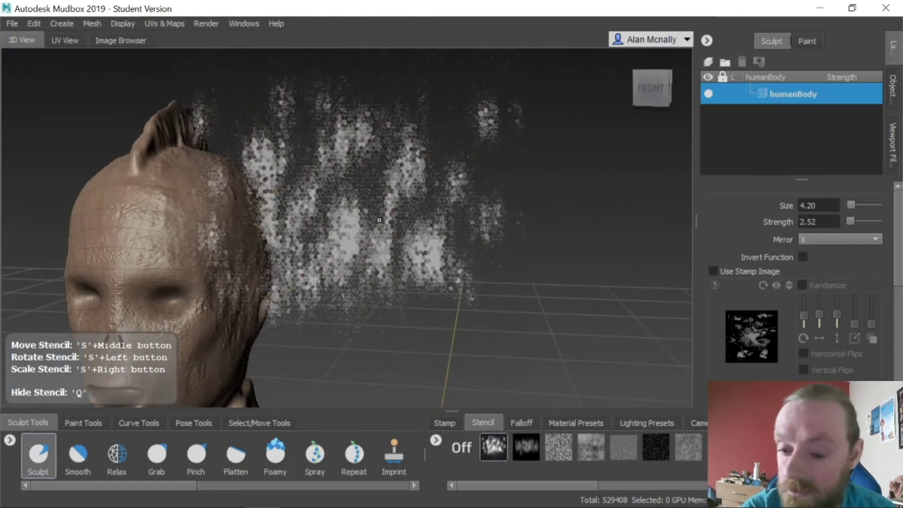
# Switch to the bw_dirtyStreaks.png stencil and sculpt vertical streaks into the side of the crest.
pyautogui.click(558, 453)
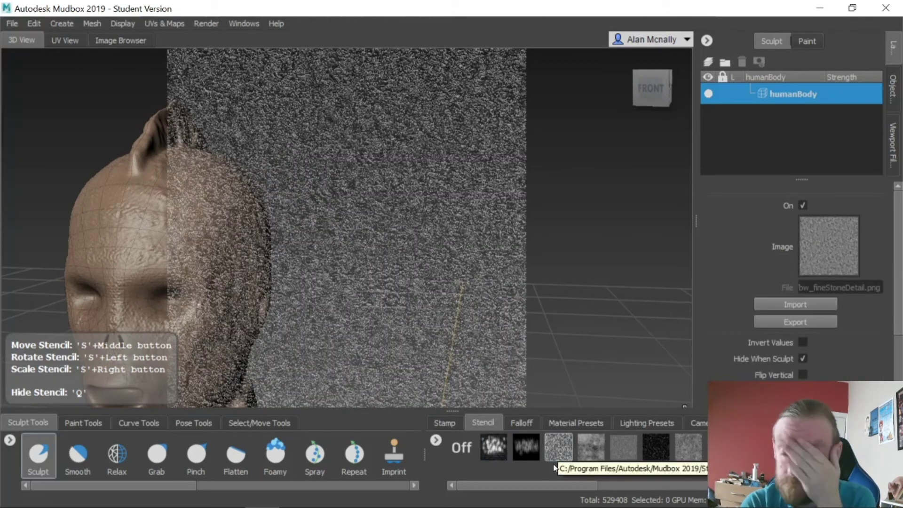
pyautogui.click(536, 454)
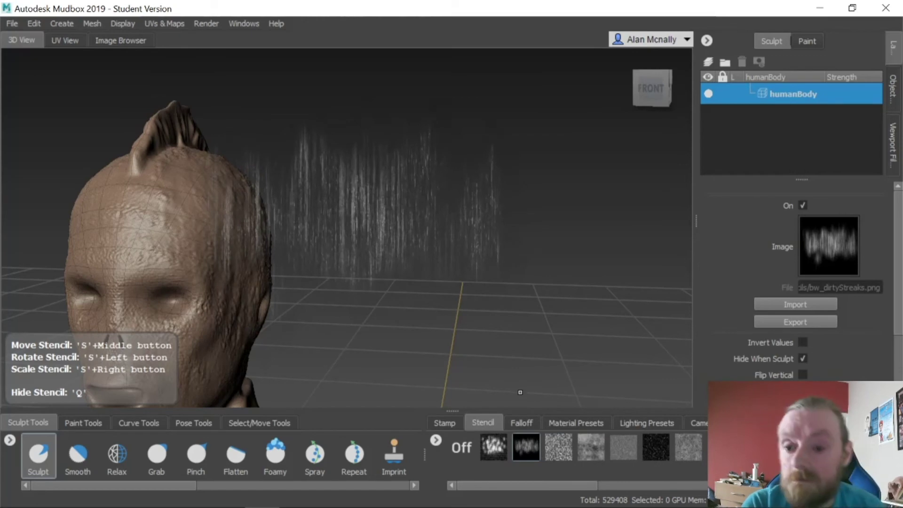
pyautogui.keyDown('alt'); pyautogui.moveTo(367, 248); pyautogui.dragTo(409, 376); pyautogui.keyUp('alt')
pyautogui.keyDown('alt'); pyautogui.moveTo(359, 260); pyautogui.dragTo(362, 240, button='middle'); pyautogui.keyUp('alt')
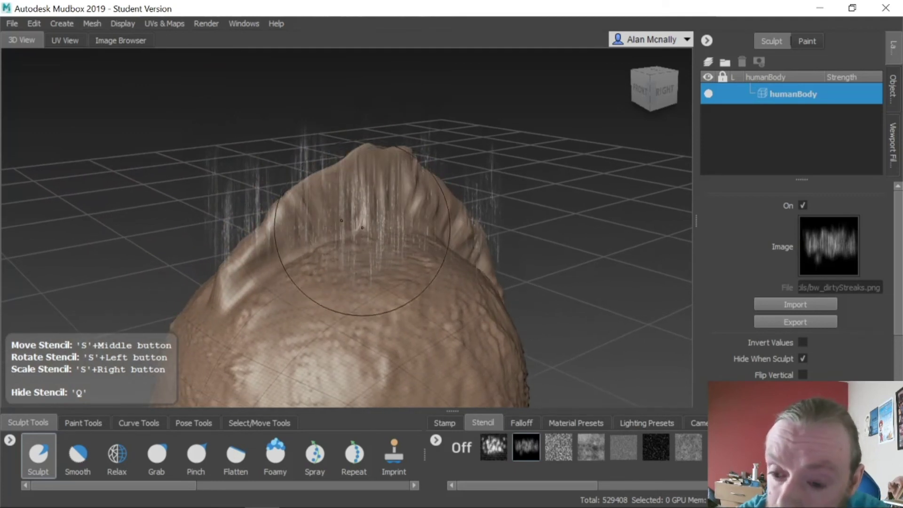
pyautogui.moveTo(305, 236)
pyautogui.mouseDown()
pyautogui.moveTo(302, 243)
pyautogui.moveTo(329, 226)
pyautogui.moveTo(316, 203)
pyautogui.moveTo(300, 252)
pyautogui.moveTo(285, 239)
pyautogui.moveTo(245, 275)
pyautogui.mouseUp()
pyautogui.rightClick(306, 242)
pyautogui.click(487, 278)
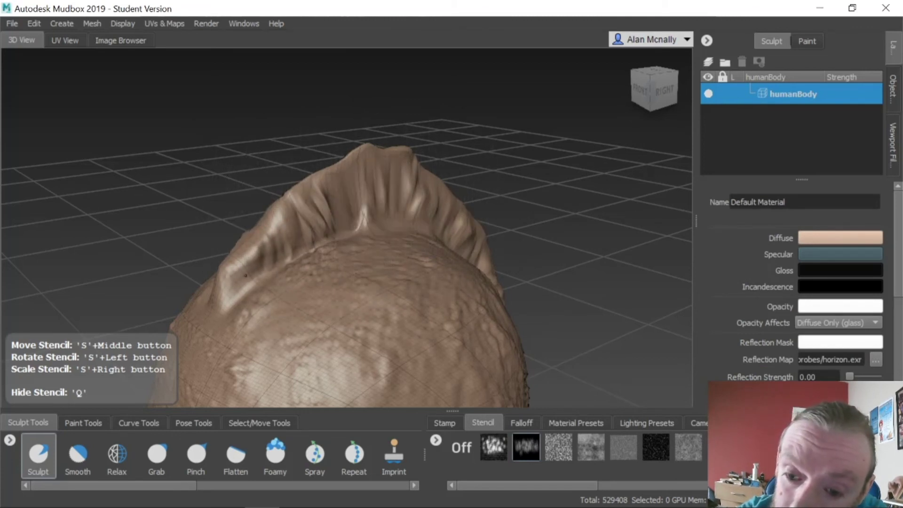
pyautogui.moveTo(348, 204); pyautogui.dragTo(374, 200)
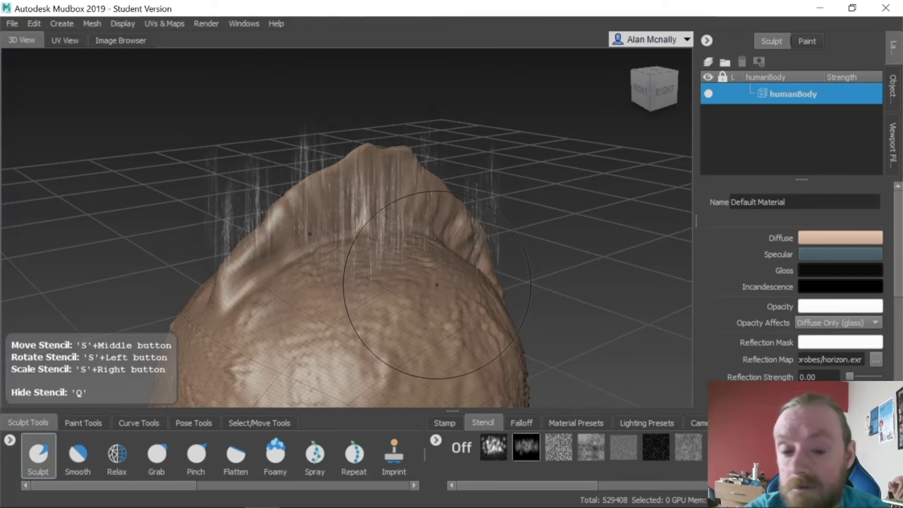
# Choose the bw_grimeScratched.png stencil for texturing the hand.
pyautogui.moveTo(372, 300)
pyautogui.keyDown('alt'); pyautogui.mouseDown()
pyautogui.moveTo(498, 280)
pyautogui.moveTo(528, 289)
pyautogui.moveTo(463, 265)
pyautogui.moveTo(227, 226)
pyautogui.moveTo(438, 150)
pyautogui.moveTo(439, 173)
pyautogui.mouseUp(); pyautogui.keyUp('alt')
pyautogui.keyDown('alt'); pyautogui.moveTo(440, 173); pyautogui.dragTo(361, 87, button='middle'); pyautogui.keyUp('alt')
pyautogui.keyDown('alt'); pyautogui.moveTo(332, 209); pyautogui.dragTo(277, 247, button='middle'); pyautogui.keyUp('alt')
pyautogui.keyDown('alt'); pyautogui.moveTo(277, 247); pyautogui.dragTo(433, 262); pyautogui.keyUp('alt')
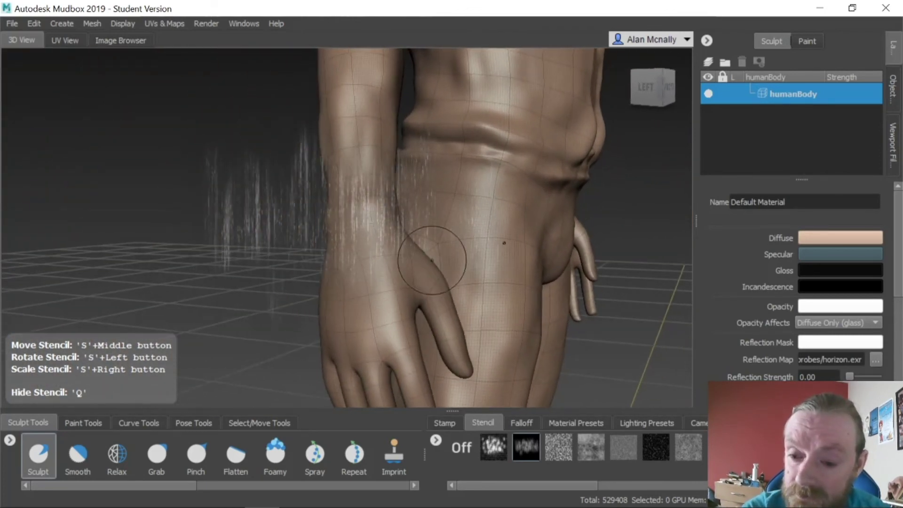
pyautogui.click(593, 449)
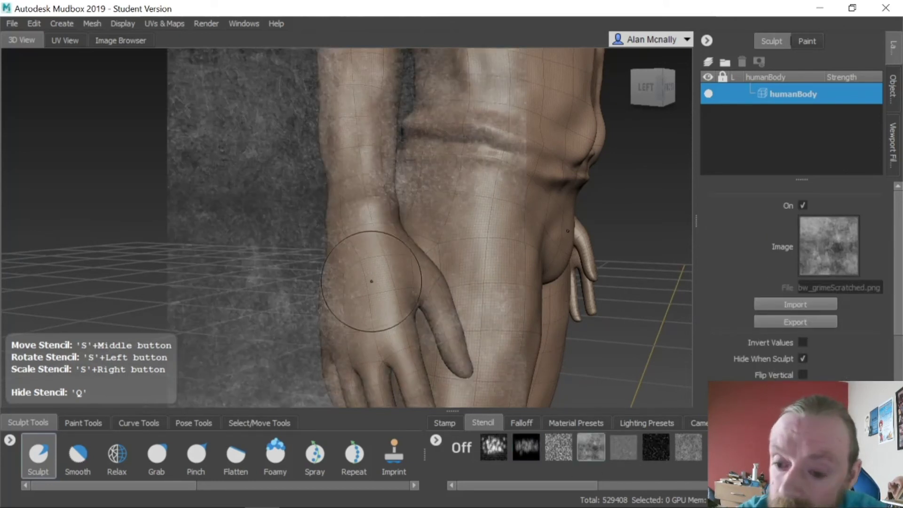
# Try sculpting the scratched grime stencil texture onto the back of the hand, undoing the strokes.
pyautogui.moveTo(371, 282)
pyautogui.mouseDown()
pyautogui.moveTo(367, 314)
pyautogui.moveTo(374, 301)
pyautogui.moveTo(362, 258)
pyautogui.mouseUp()
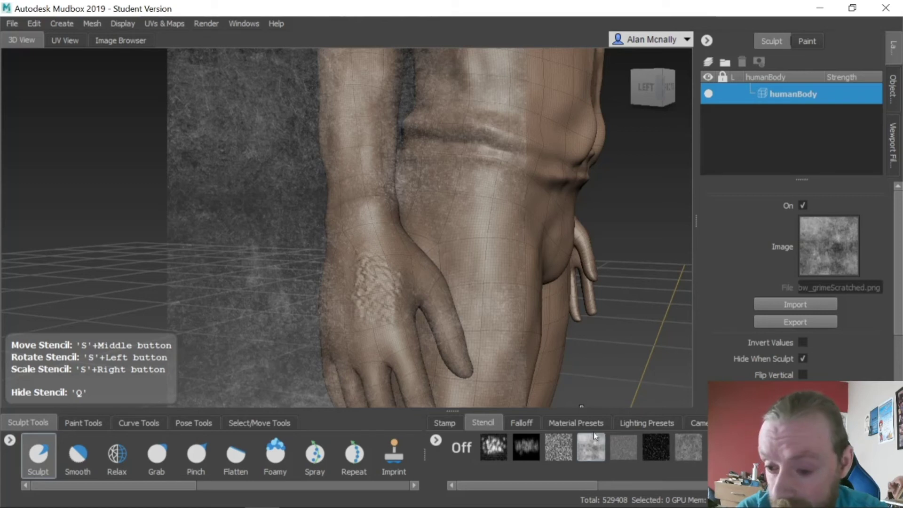
pyautogui.hotkey('ctrl', 'z')
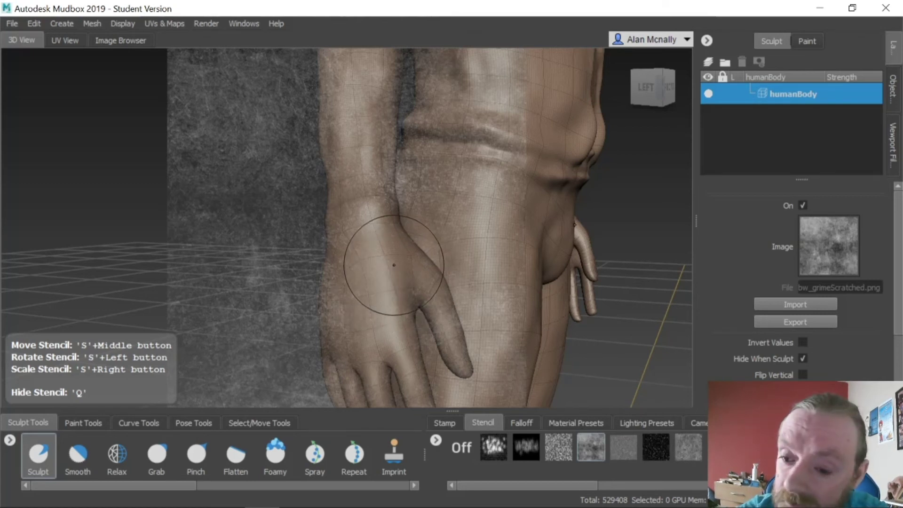
pyautogui.moveTo(331, 284); pyautogui.dragTo(341, 303)
pyautogui.moveTo(387, 273)
pyautogui.mouseDown()
pyautogui.moveTo(369, 301)
pyautogui.moveTo(353, 306)
pyautogui.moveTo(348, 263)
pyautogui.mouseUp()
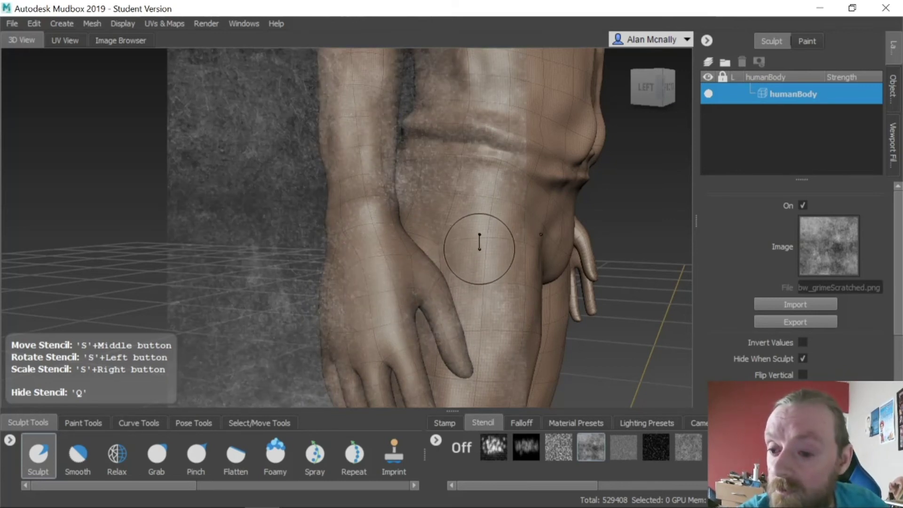
# Sculpt a subtle scratched grime texture over the back of the hand and down the fingers.
pyautogui.moveTo(390, 294); pyautogui.dragTo(384, 298)
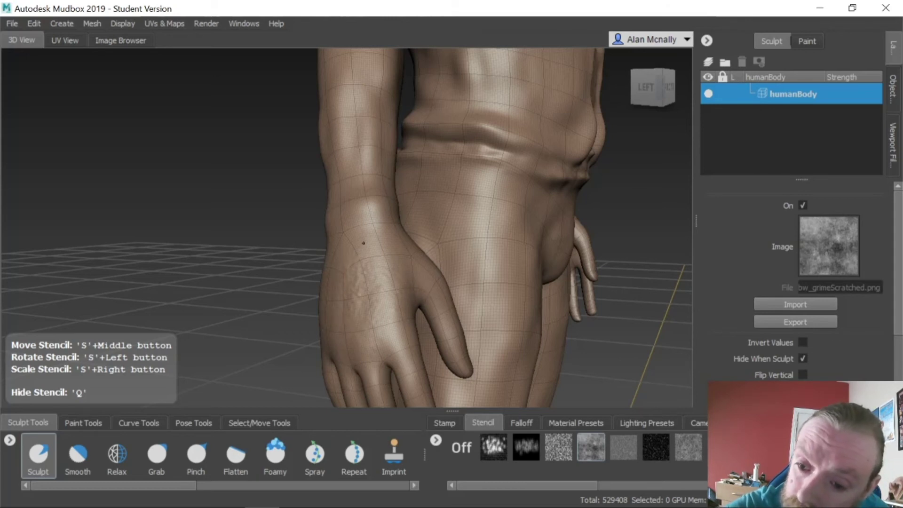
pyautogui.moveTo(336, 257); pyautogui.dragTo(347, 269)
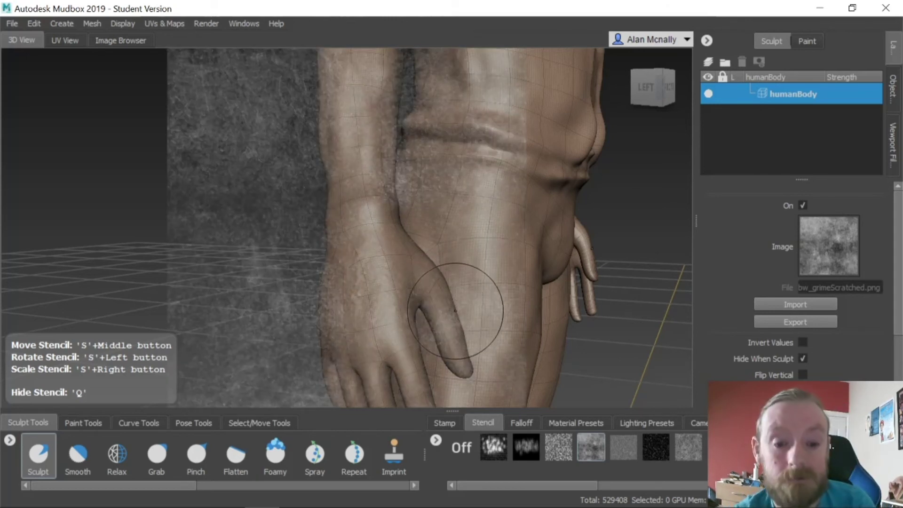
pyautogui.keyDown('alt'); pyautogui.moveTo(393, 344); pyautogui.dragTo(383, 311); pyautogui.keyUp('alt')
pyautogui.moveTo(366, 270); pyautogui.dragTo(365, 262)
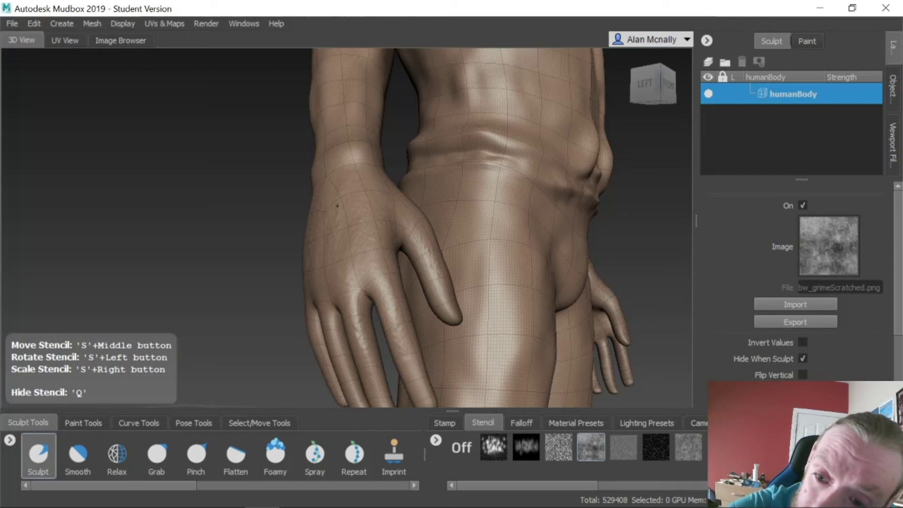
pyautogui.keyDown('alt'); pyautogui.moveTo(368, 302); pyautogui.dragTo(447, 234); pyautogui.keyUp('alt')
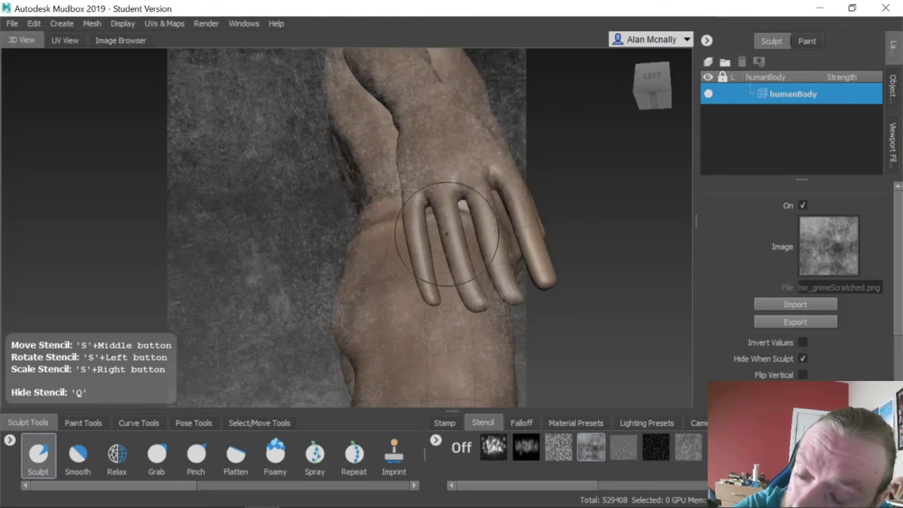
pyautogui.press('q')
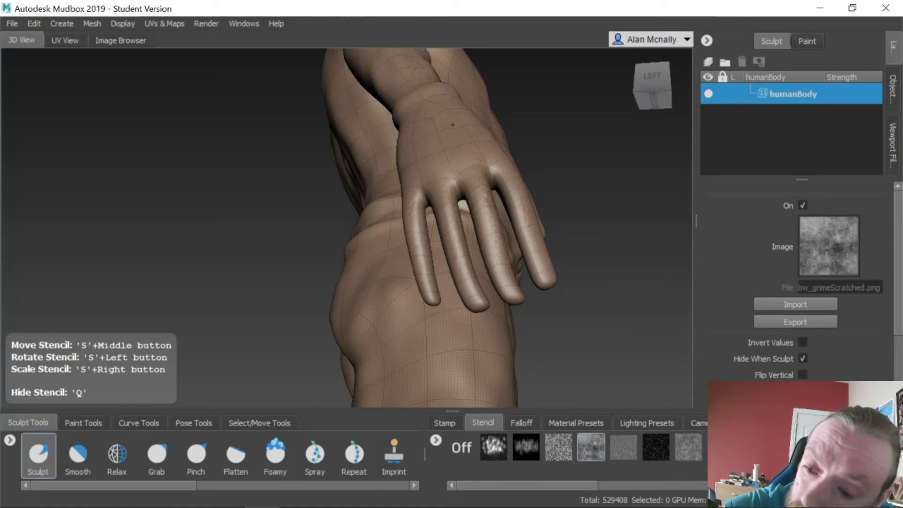
# Sculpt the scratched grime texture onto the thumb, palm and inner side of the fingers.
pyautogui.keyDown('alt'); pyautogui.moveTo(452, 124); pyautogui.dragTo(276, 311); pyautogui.keyUp('alt')
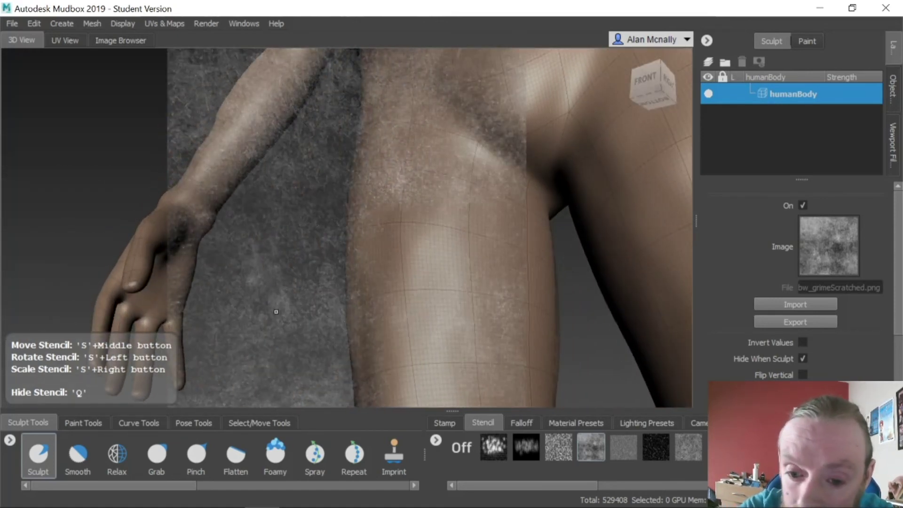
pyautogui.click(276, 312)
pyautogui.keyDown('alt'); pyautogui.moveTo(269, 280); pyautogui.dragTo(405, 272, button='middle'); pyautogui.keyUp('alt')
pyautogui.moveTo(306, 267); pyautogui.dragTo(285, 301)
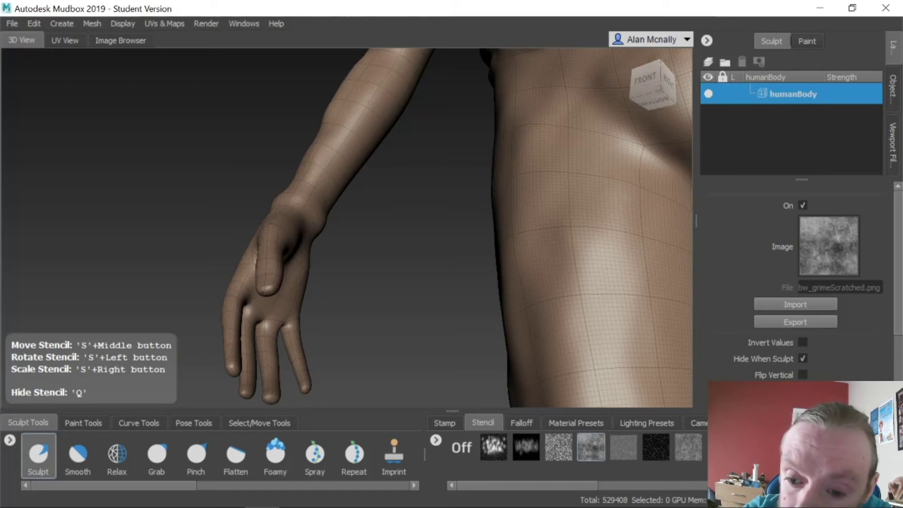
pyautogui.keyDown('alt'); pyautogui.moveTo(273, 374); pyautogui.dragTo(281, 335); pyautogui.keyUp('alt')
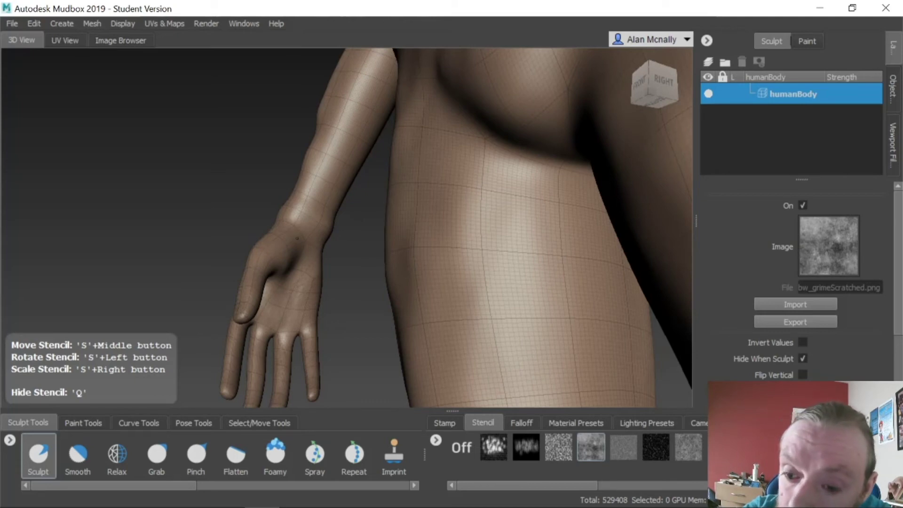
# Sculpt the scratched grime texture onto the remaining areas around the hand and fingertips, and turn the stencil off.
pyautogui.keyDown('alt'); pyautogui.moveTo(278, 339); pyautogui.dragTo(456, 277); pyautogui.keyUp('alt')
pyautogui.moveTo(420, 249); pyautogui.dragTo(384, 280)
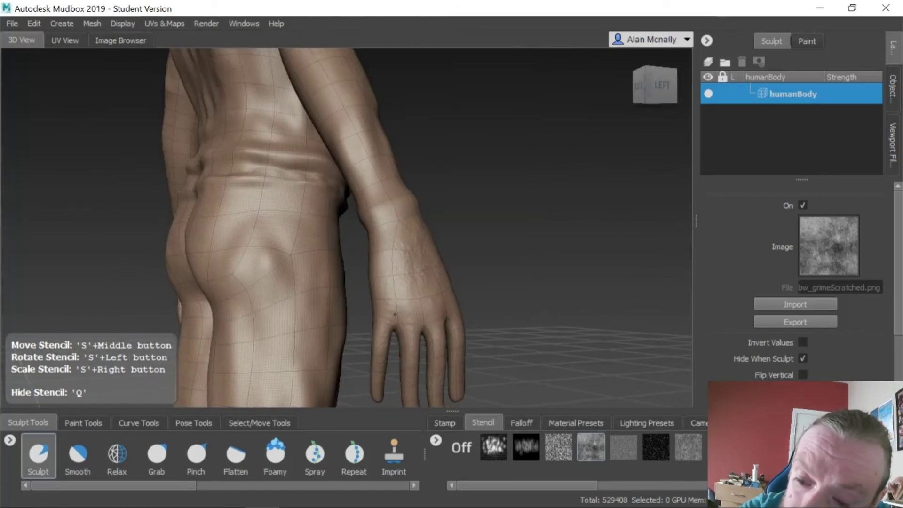
pyautogui.moveTo(436, 390)
pyautogui.keyDown('alt'); pyautogui.mouseDown()
pyautogui.moveTo(503, 325)
pyautogui.moveTo(651, 292)
pyautogui.mouseUp(); pyautogui.keyUp('alt')
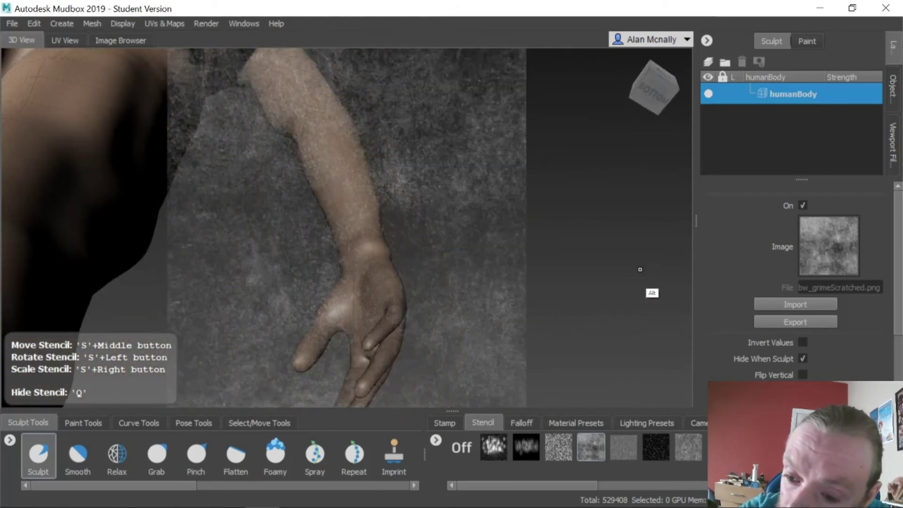
pyautogui.moveTo(371, 317); pyautogui.dragTo(396, 338)
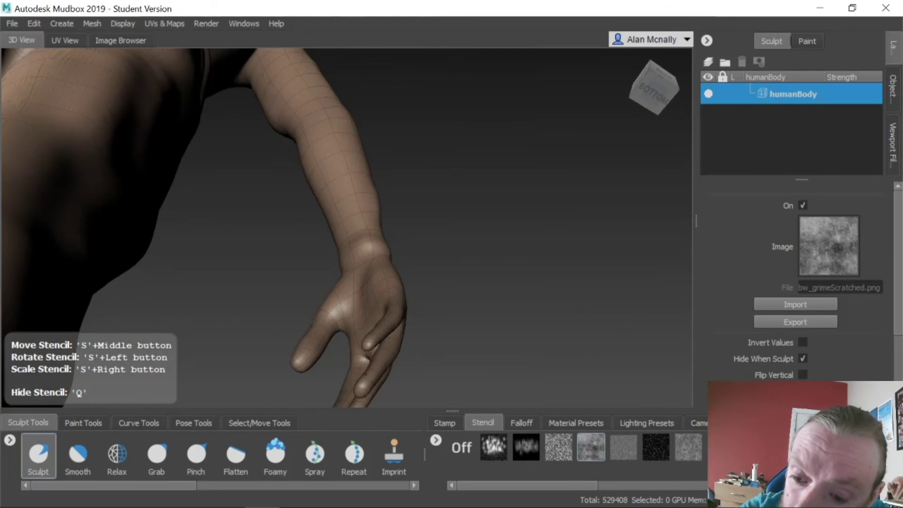
pyautogui.moveTo(365, 374); pyautogui.dragTo(372, 366)
pyautogui.moveTo(413, 334)
pyautogui.keyDown('alt'); pyautogui.mouseDown()
pyautogui.moveTo(518, 354)
pyautogui.moveTo(487, 347)
pyautogui.mouseUp(); pyautogui.keyUp('alt')
pyautogui.moveTo(287, 294); pyautogui.dragTo(296, 307)
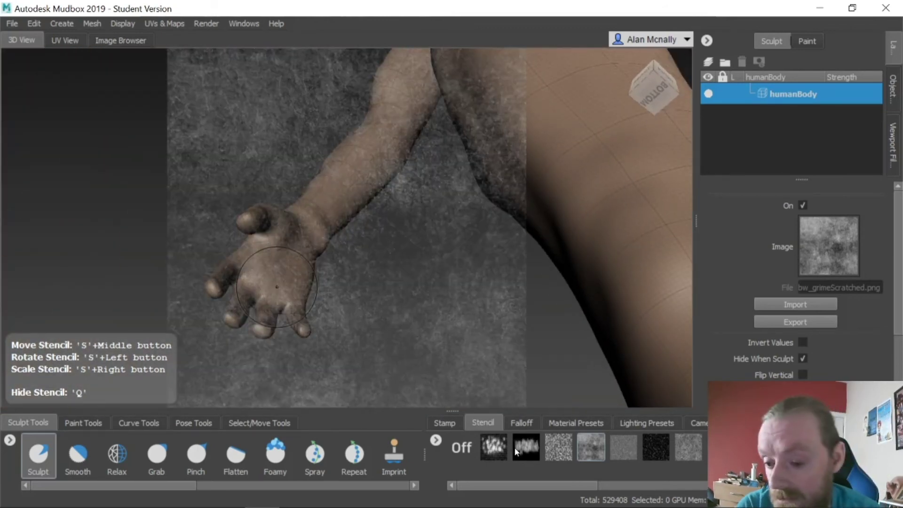
pyautogui.click(461, 447)
# Increase the humanBody mesh's resolution by adding a subdivision level.
pyautogui.keyDown('alt'); pyautogui.moveTo(391, 251); pyautogui.dragTo(463, 341); pyautogui.keyUp('alt')
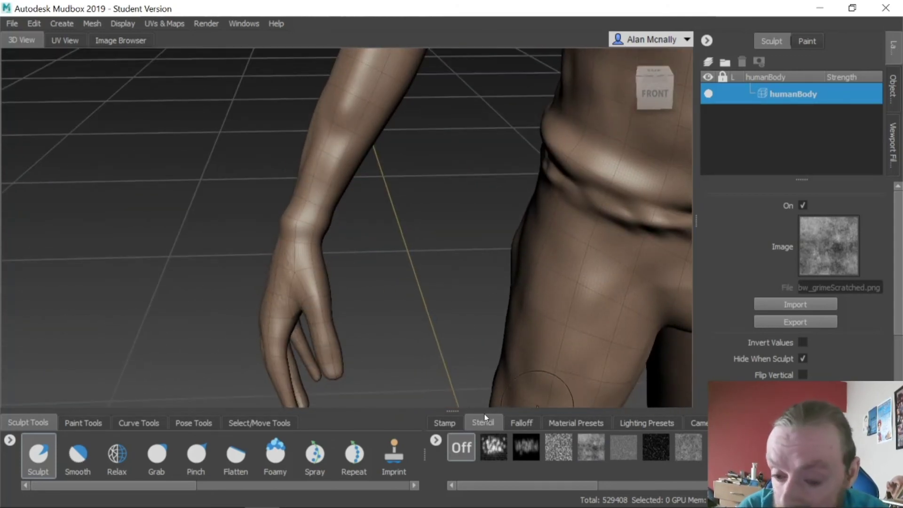
pyautogui.keyDown('alt'); pyautogui.moveTo(544, 254); pyautogui.dragTo(332, 249); pyautogui.keyUp('alt')
pyautogui.keyDown('alt'); pyautogui.moveTo(331, 249); pyautogui.dragTo(175, 248, button='right'); pyautogui.keyUp('alt')
pyautogui.keyDown('alt'); pyautogui.moveTo(371, 253); pyautogui.dragTo(324, 256, button='right'); pyautogui.keyUp('alt')
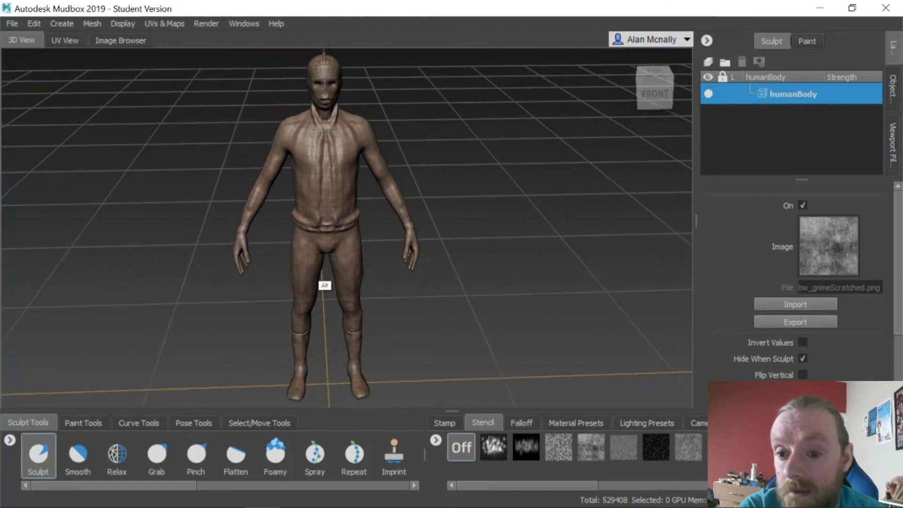
pyautogui.keyDown('alt'); pyautogui.moveTo(376, 195); pyautogui.dragTo(382, 236, button='middle'); pyautogui.keyUp('alt')
pyautogui.keyDown('alt'); pyautogui.moveTo(415, 279); pyautogui.dragTo(410, 195, button='middle'); pyautogui.keyUp('alt')
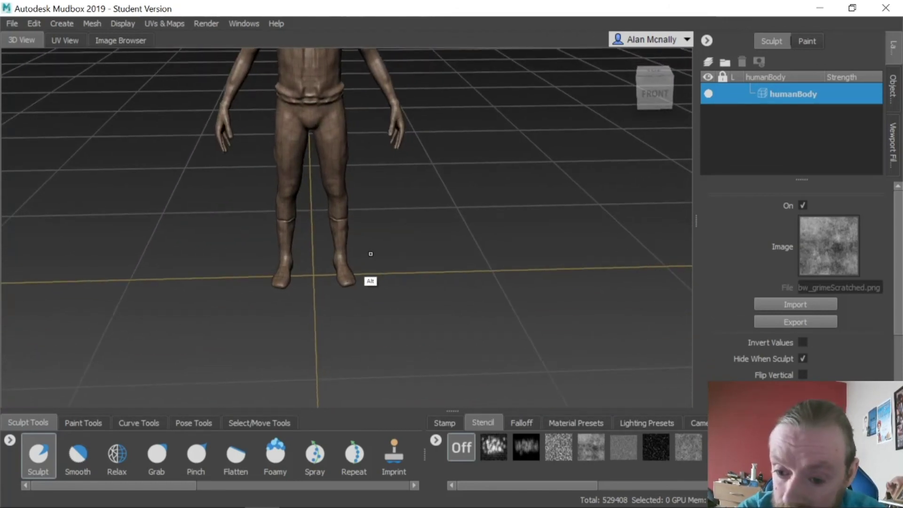
pyautogui.keyDown('alt'); pyautogui.moveTo(371, 254); pyautogui.dragTo(368, 324, button='middle'); pyautogui.keyUp('alt')
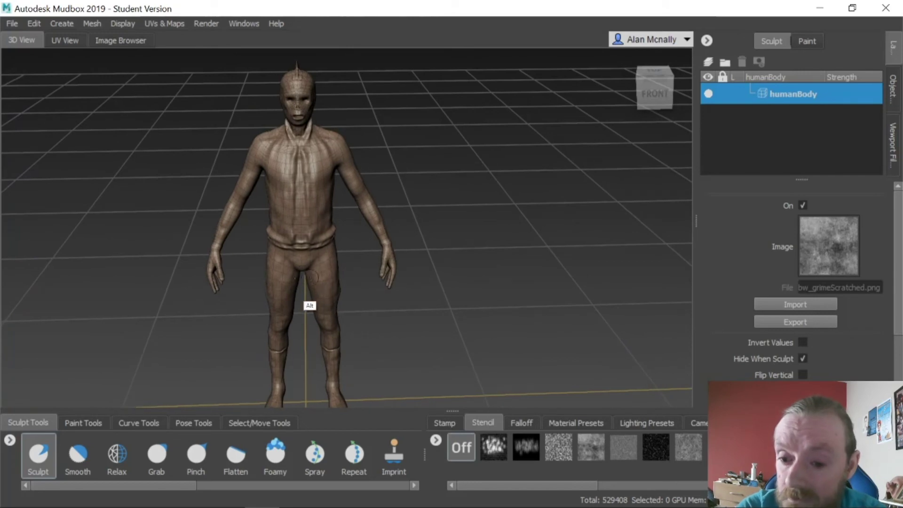
pyautogui.keyDown('alt'); pyautogui.moveTo(308, 279); pyautogui.dragTo(566, 225, button='right'); pyautogui.keyUp('alt')
pyautogui.keyDown('alt'); pyautogui.moveTo(317, 278); pyautogui.dragTo(631, 247, button='right'); pyautogui.keyUp('alt')
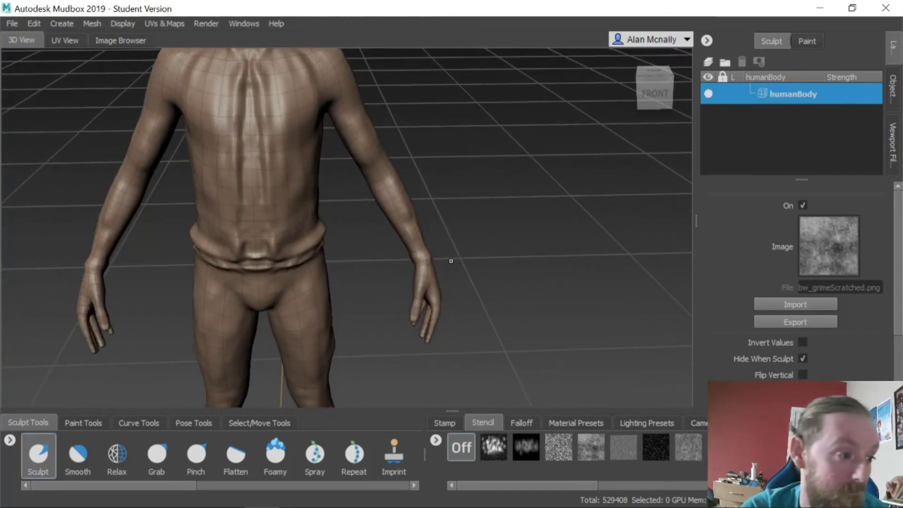
pyautogui.keyDown('alt'); pyautogui.moveTo(342, 292); pyautogui.dragTo(431, 282); pyautogui.keyUp('alt')
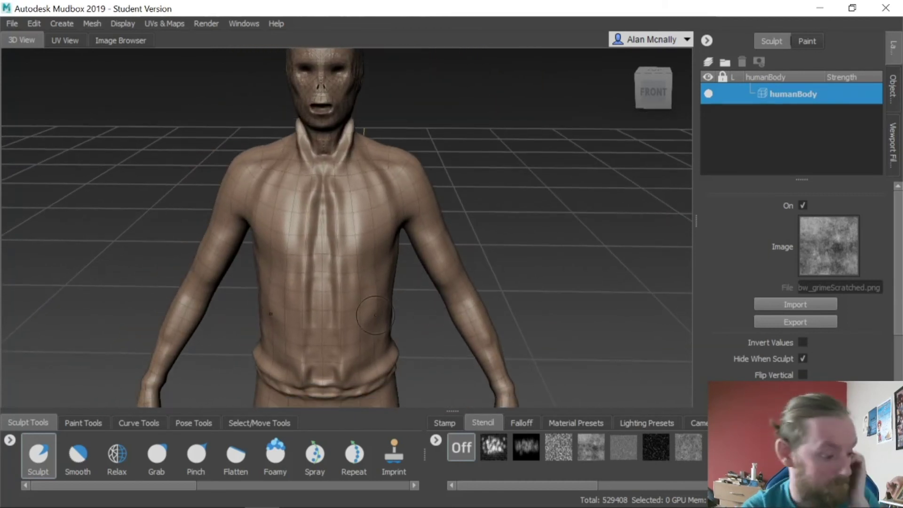
pyautogui.hotkey('shift', 'd')
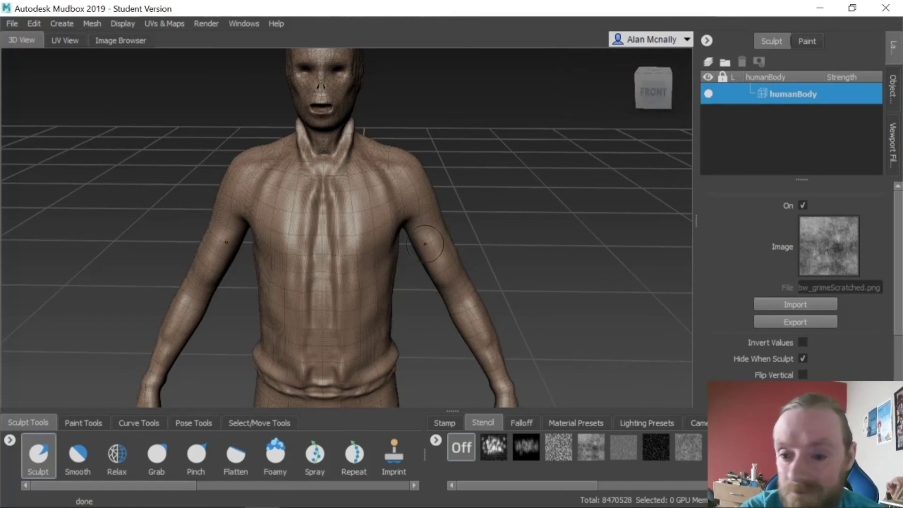
# Examine the subdivided mesh around the head, back, arm and torso.
pyautogui.keyDown('alt'); pyautogui.moveTo(469, 251); pyautogui.dragTo(393, 172); pyautogui.keyUp('alt')
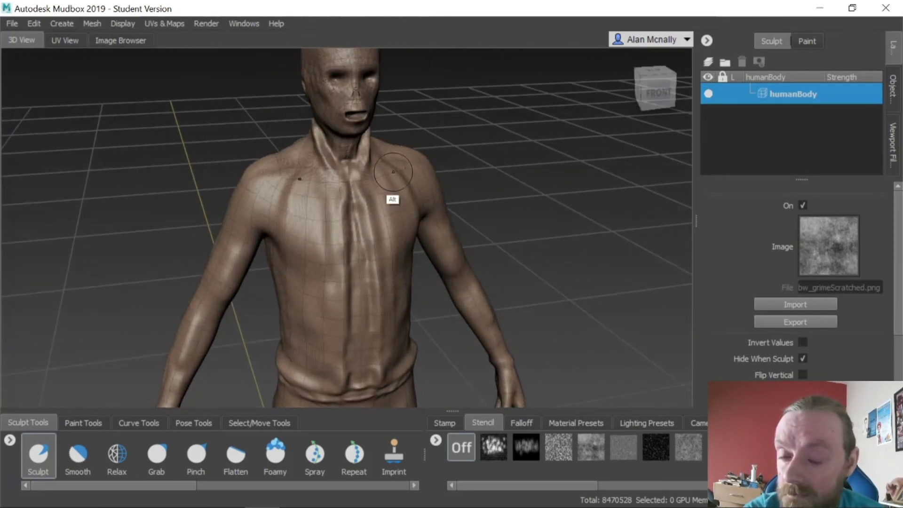
pyautogui.keyDown('alt'); pyautogui.moveTo(393, 172); pyautogui.dragTo(418, 204, button='middle'); pyautogui.keyUp('alt')
pyautogui.keyDown('alt'); pyautogui.moveTo(418, 204); pyautogui.dragTo(818, 193, button='right'); pyautogui.keyUp('alt')
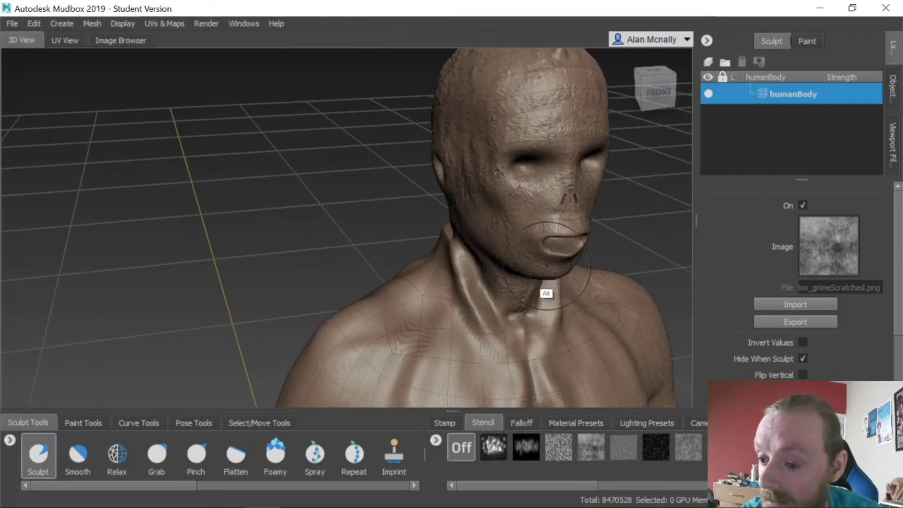
pyautogui.keyDown('alt'); pyautogui.moveTo(547, 266); pyautogui.dragTo(809, 265); pyautogui.keyUp('alt')
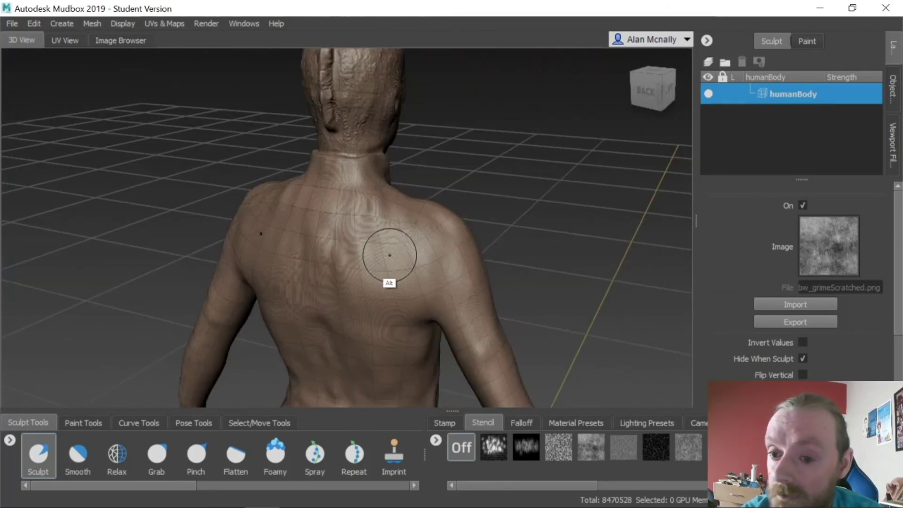
pyautogui.keyDown('alt'); pyautogui.moveTo(390, 255); pyautogui.dragTo(423, 264); pyautogui.keyUp('alt')
pyautogui.keyDown('alt'); pyautogui.moveTo(423, 264); pyautogui.dragTo(405, 200, button='middle'); pyautogui.keyUp('alt')
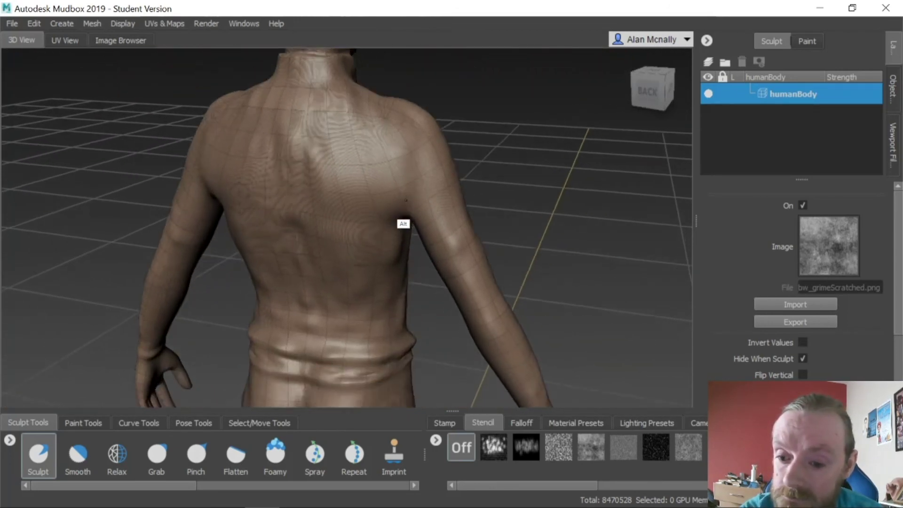
pyautogui.keyDown('alt'); pyautogui.moveTo(405, 199); pyautogui.dragTo(490, 270); pyautogui.keyUp('alt')
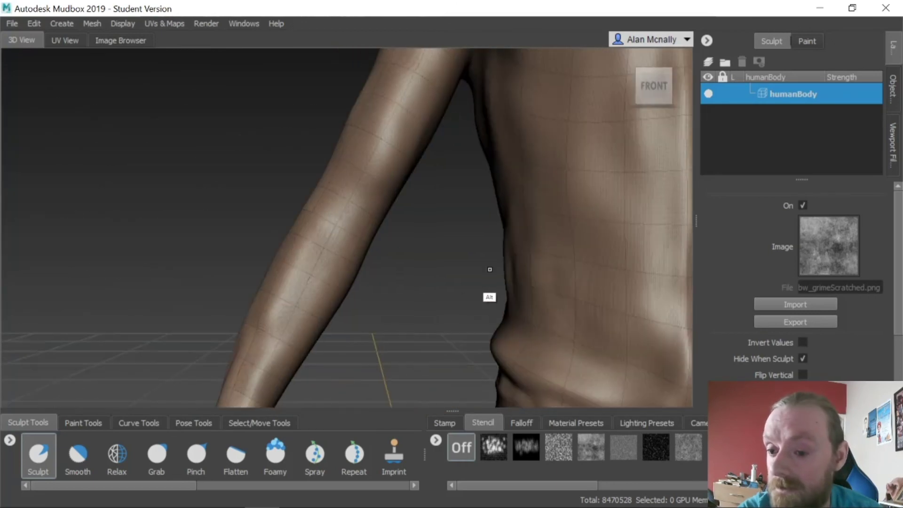
pyautogui.keyDown('alt'); pyautogui.moveTo(490, 269); pyautogui.dragTo(89, 302, button='right'); pyautogui.keyUp('alt')
pyautogui.keyDown('alt'); pyautogui.moveTo(542, 268); pyautogui.dragTo(494, 301); pyautogui.keyUp('alt')
pyautogui.keyDown('alt'); pyautogui.moveTo(494, 300); pyautogui.dragTo(463, 231, button='middle'); pyautogui.keyUp('alt')
pyautogui.keyDown('alt'); pyautogui.moveTo(463, 231); pyautogui.dragTo(517, 266); pyautogui.keyUp('alt')
pyautogui.keyDown('alt'); pyautogui.moveTo(440, 234); pyautogui.dragTo(460, 328, button='middle'); pyautogui.keyUp('alt')
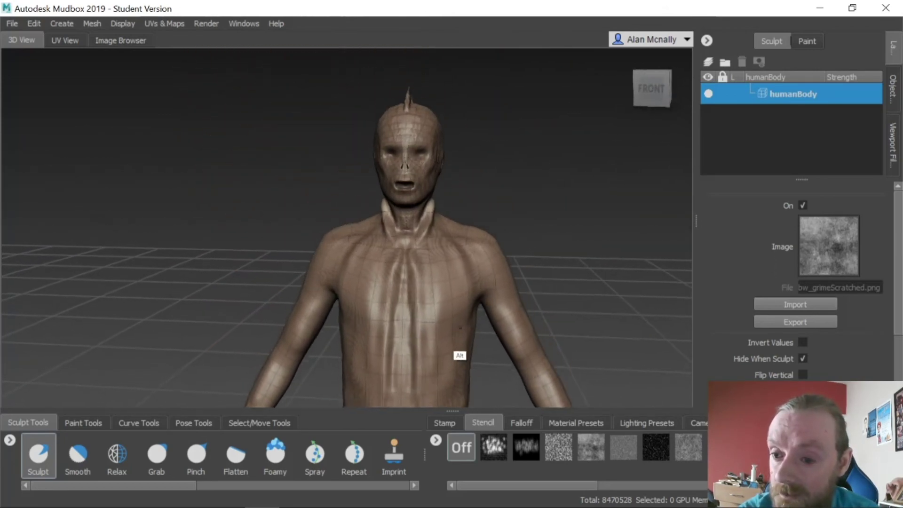
pyautogui.keyDown('alt'); pyautogui.moveTo(459, 352); pyautogui.dragTo(526, 298); pyautogui.keyUp('alt')
pyautogui.keyDown('alt'); pyautogui.moveTo(526, 299); pyautogui.dragTo(447, 253, button='middle'); pyautogui.keyUp('alt')
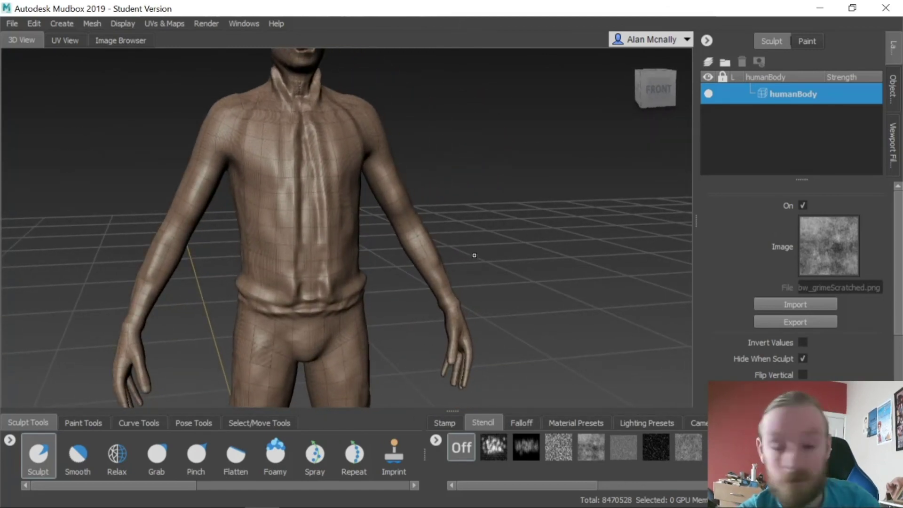
# Step the humanBody mesh down to subdivision level 1.
pyautogui.hotkey('shift', 'd')
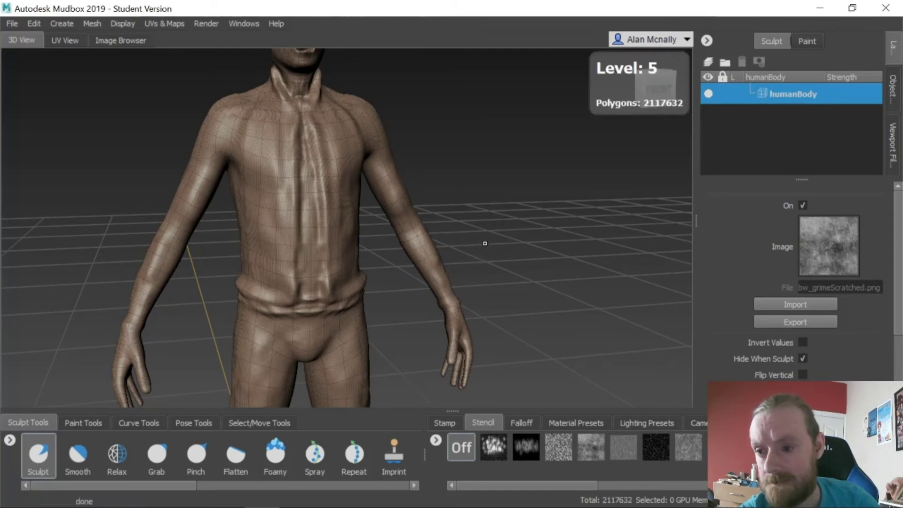
pyautogui.press('pagedown')
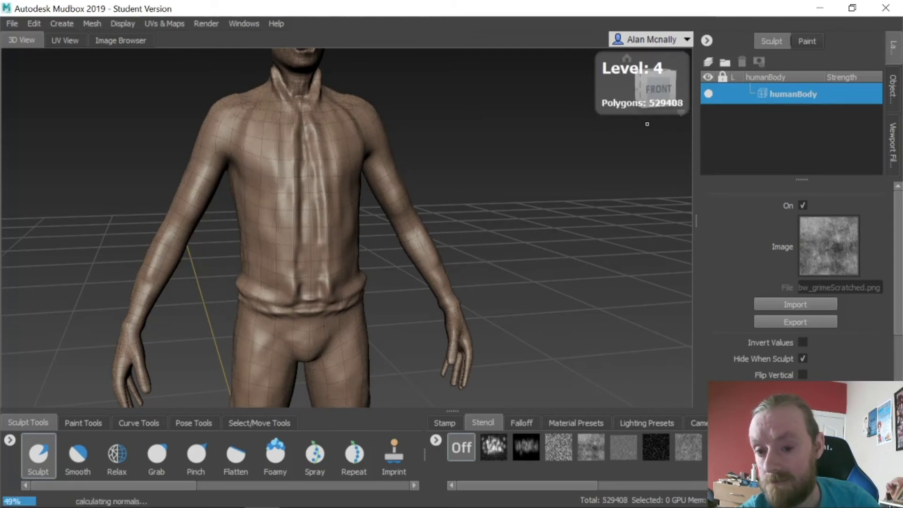
pyautogui.press('pagedown')
pyautogui.press('pagedown')
pyautogui.press('pagedown')
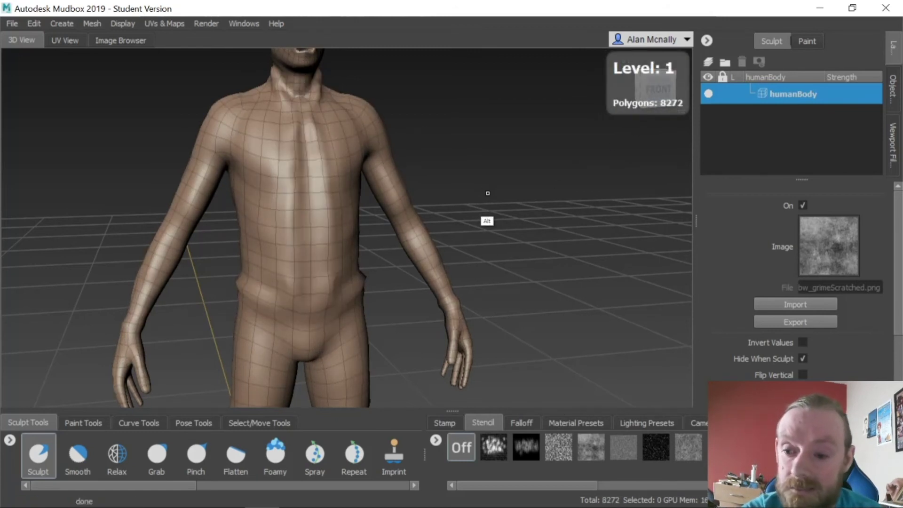
pyautogui.moveTo(486, 213)
pyautogui.keyDown('alt'); pyautogui.mouseDown()
pyautogui.moveTo(473, 241)
pyautogui.moveTo(484, 286)
pyautogui.moveTo(455, 282)
pyautogui.moveTo(554, 298)
pyautogui.moveTo(597, 276)
pyautogui.moveTo(524, 232)
pyautogui.moveTo(462, 288)
pyautogui.moveTo(447, 271)
pyautogui.moveTo(439, 222)
pyautogui.mouseUp(); pyautogui.keyUp('alt')
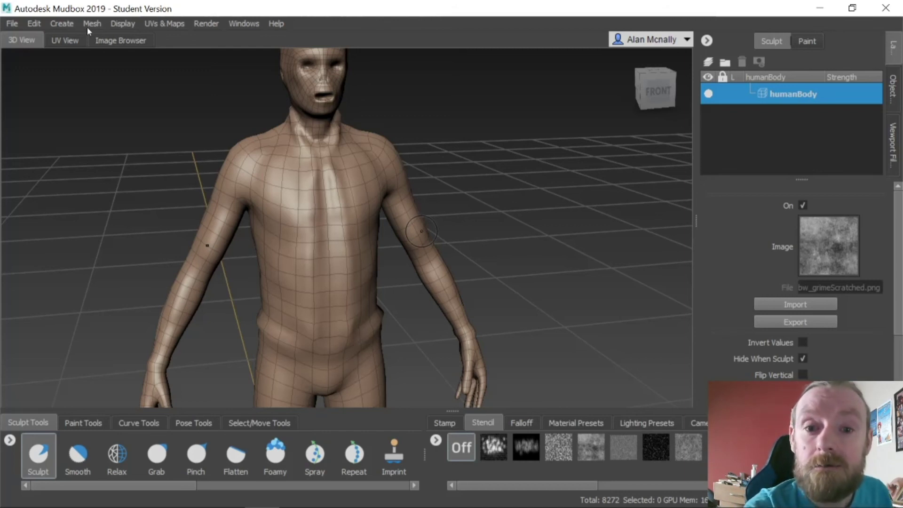
# Start saving the scene and browse to the Sci Fi RPG folder inside Aylowe Videos on the Desktop.
pyautogui.click(114, 24)
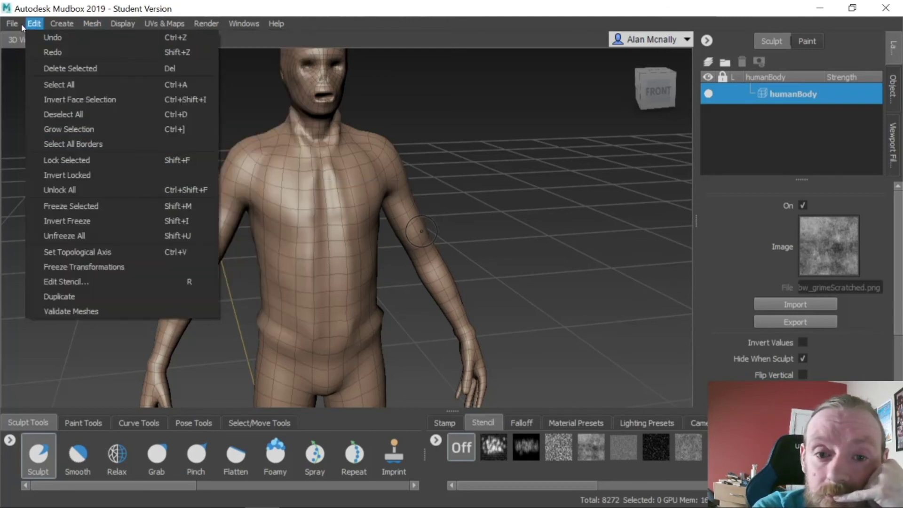
pyautogui.click(20, 22)
pyautogui.click(14, 24)
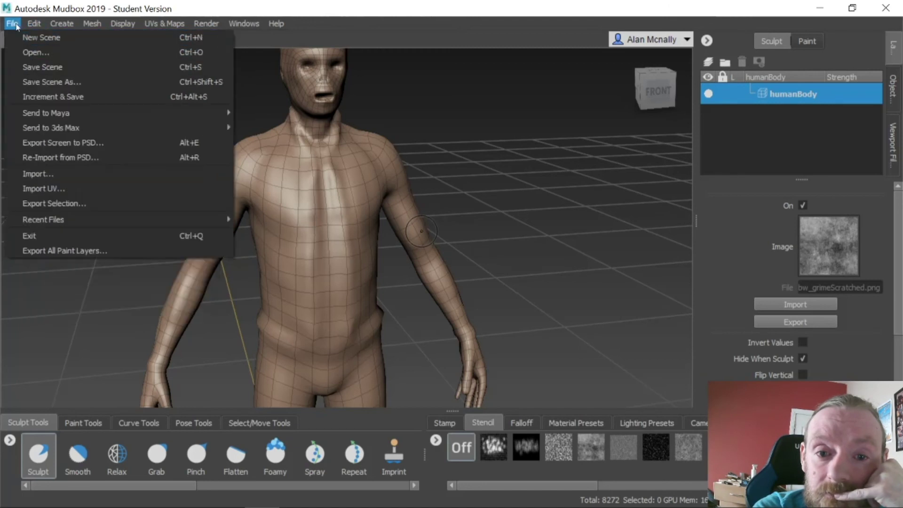
pyautogui.click(47, 68)
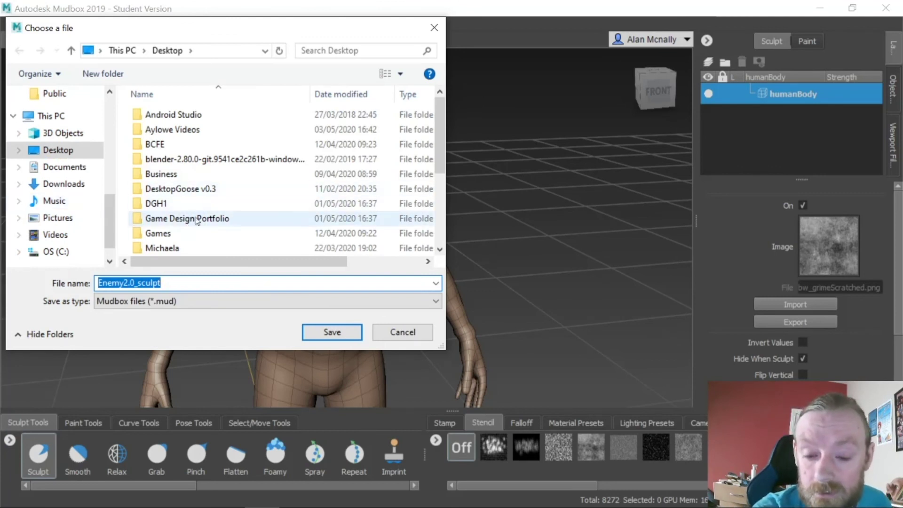
pyautogui.click(191, 130)
pyautogui.click(191, 130)
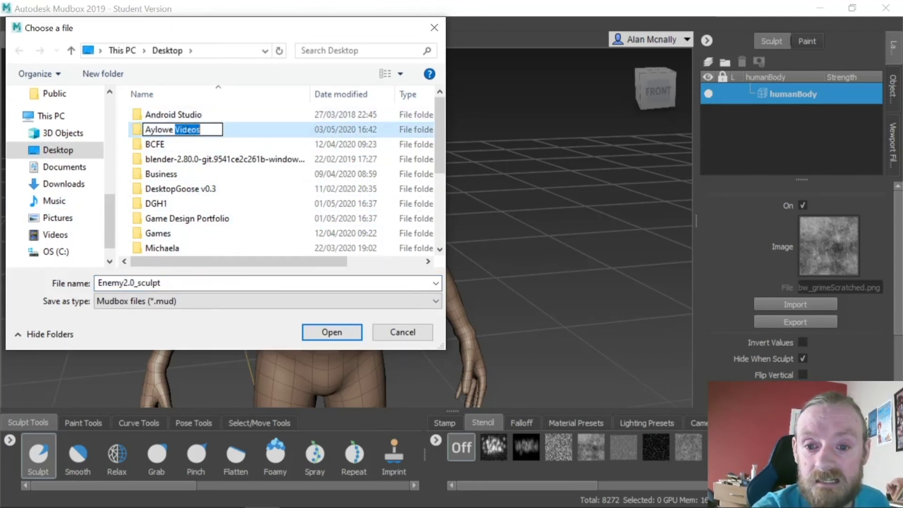
pyautogui.click(344, 338)
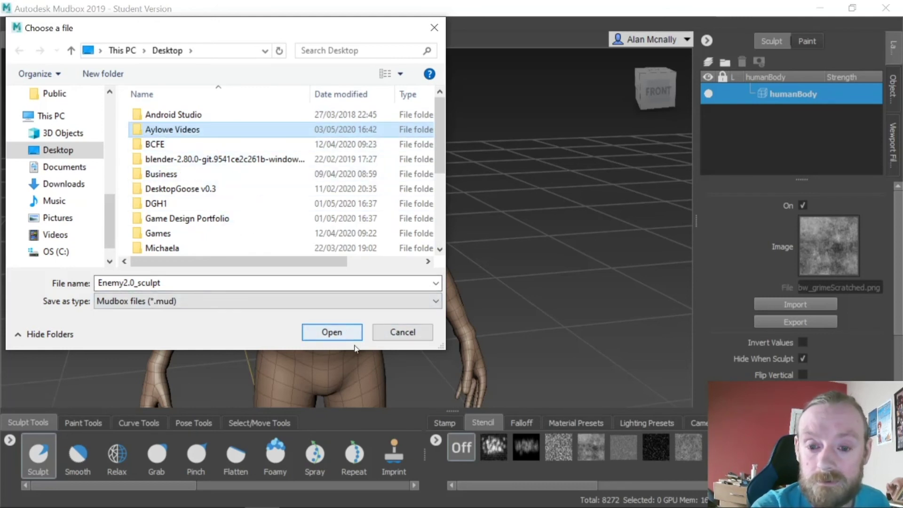
pyautogui.click(343, 338)
pyautogui.click(169, 188)
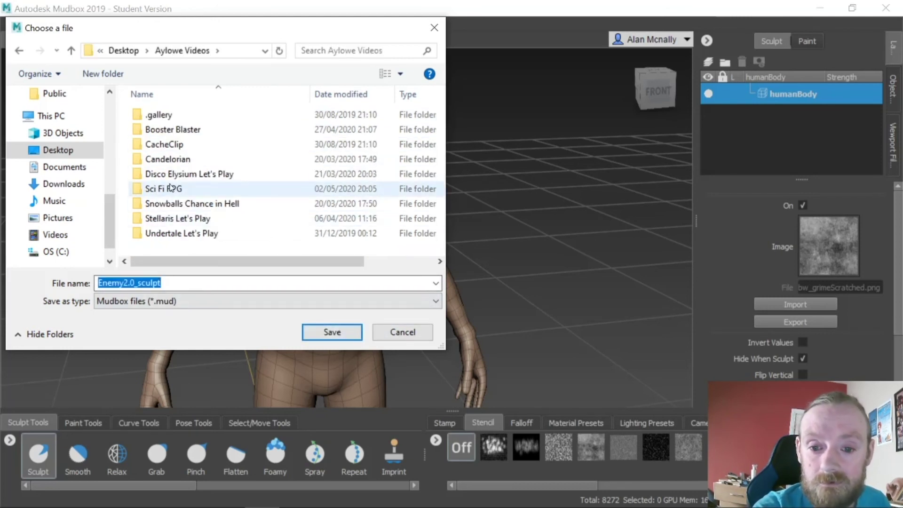
pyautogui.click(331, 332)
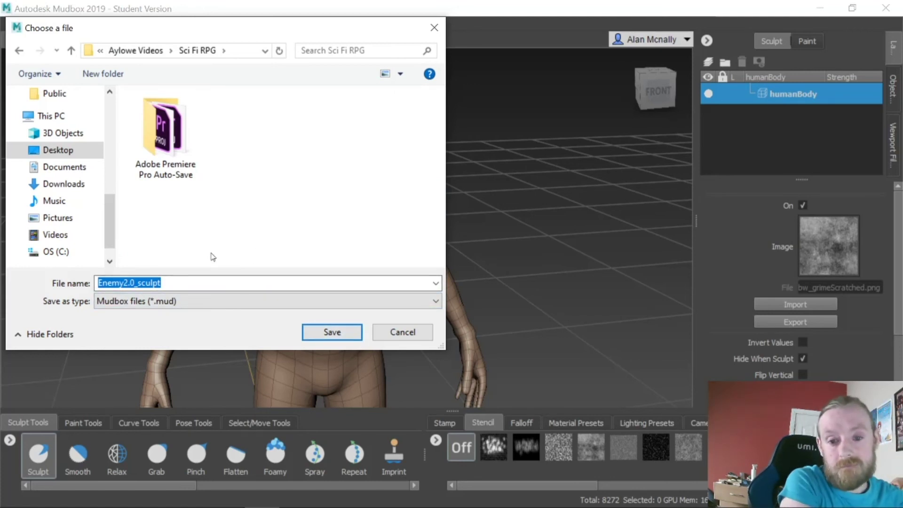
# Name the scene file Player2.0 and save it as a Mudbox file.
pyautogui.click(211, 297)
pyautogui.click(216, 285)
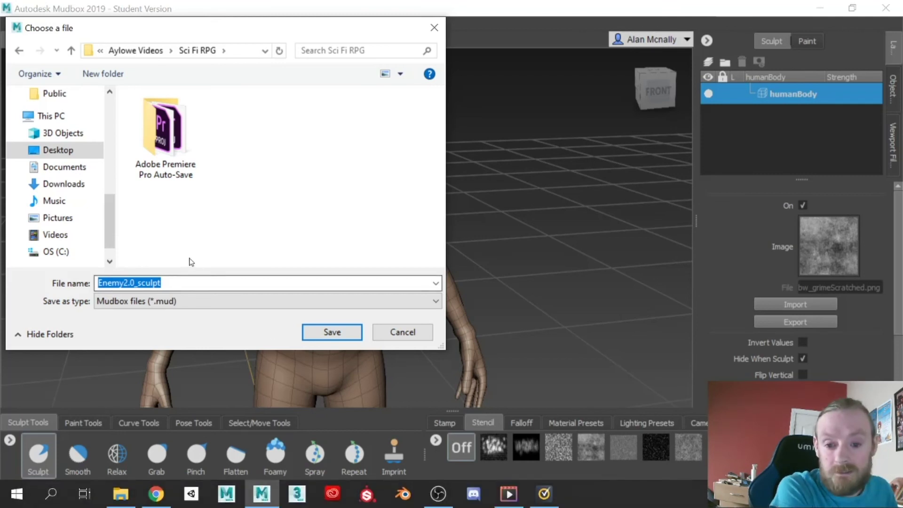
pyautogui.press('BackSpace')
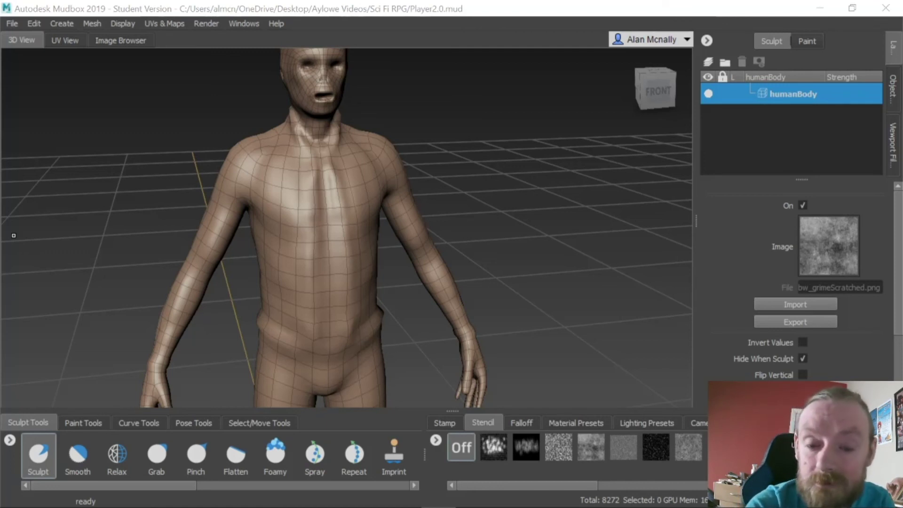
# Retopologize the humanBody mesh with a target base face count of 3000, face uniformity 1.00 and sculpted detail transferred.
pyautogui.click(112, 24)
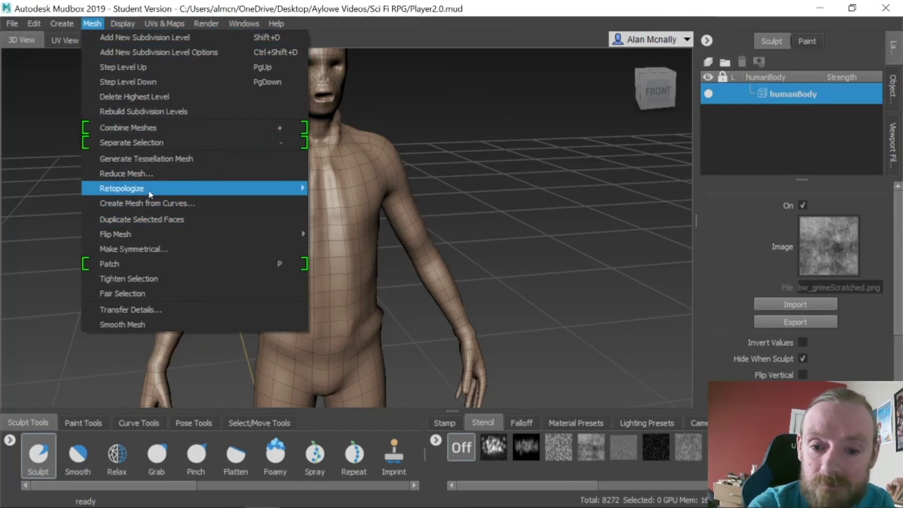
pyautogui.moveTo(144, 191)
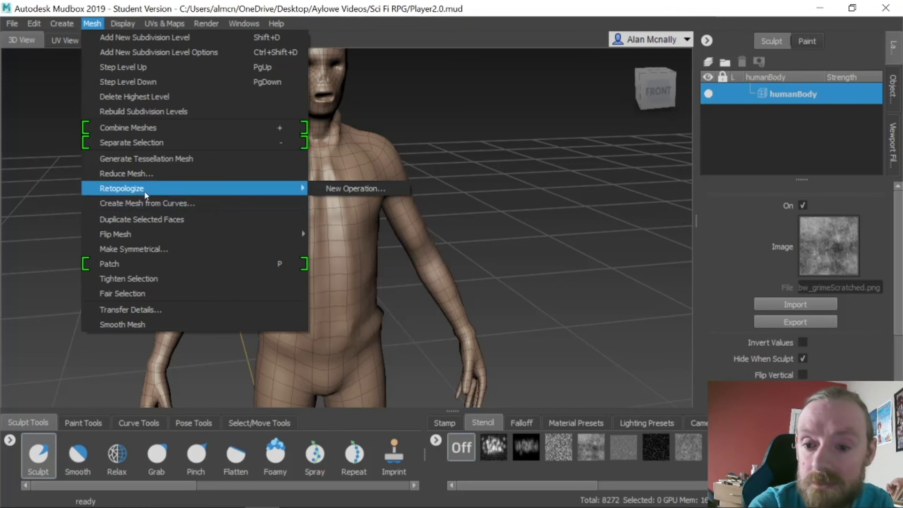
pyautogui.click(356, 189)
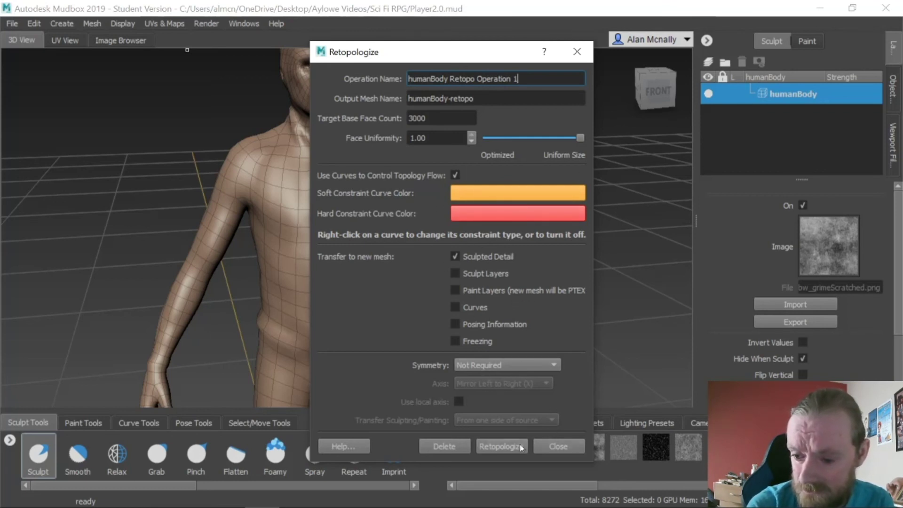
pyautogui.click(507, 445)
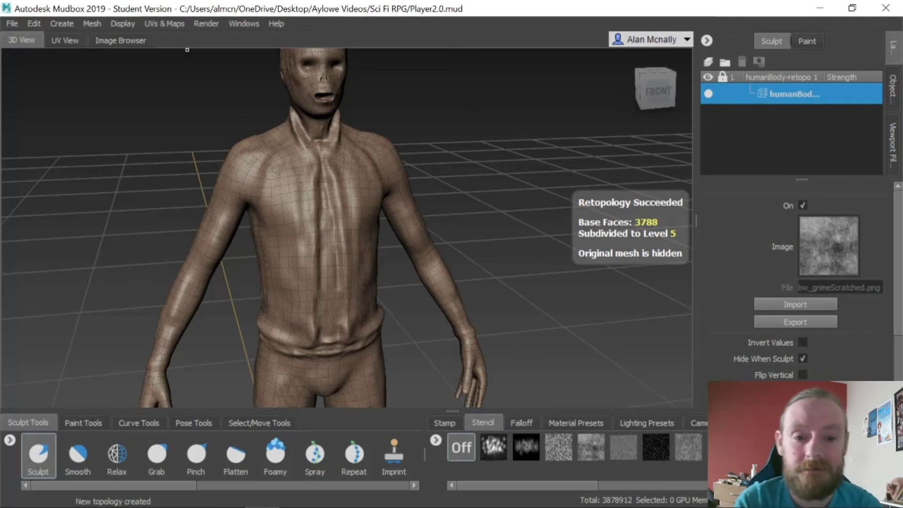
# Step the retopologized humanBody mesh down to subdivision level 1.
pyautogui.keyDown('alt'); pyautogui.moveTo(450, 268); pyautogui.dragTo(421, 258); pyautogui.keyUp('alt')
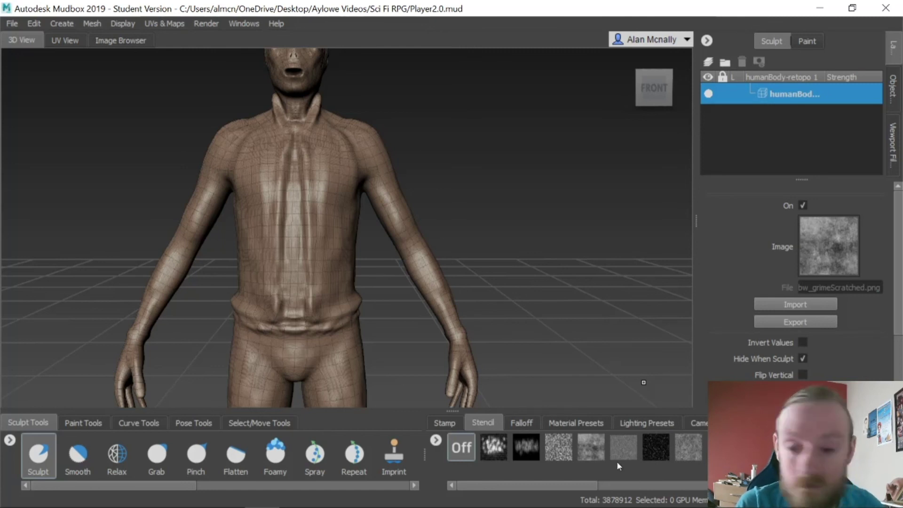
pyautogui.press('pagedown')
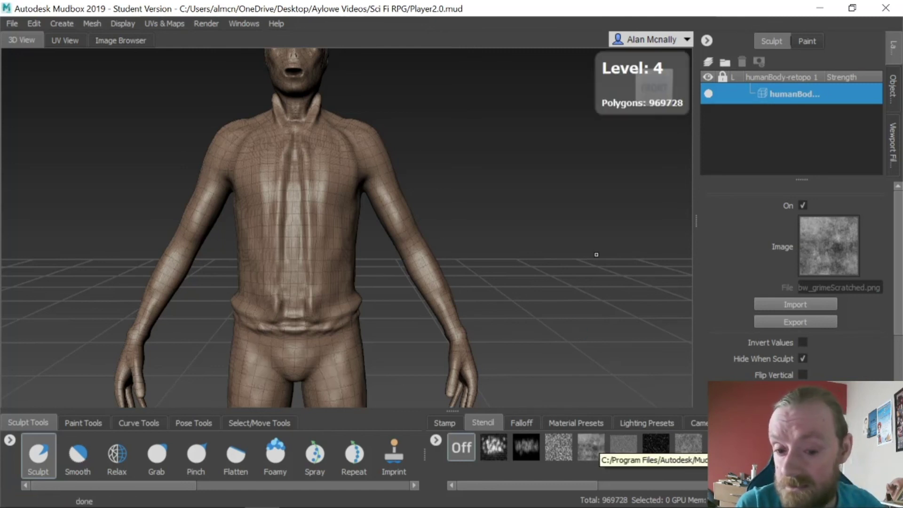
pyautogui.press('pagedown')
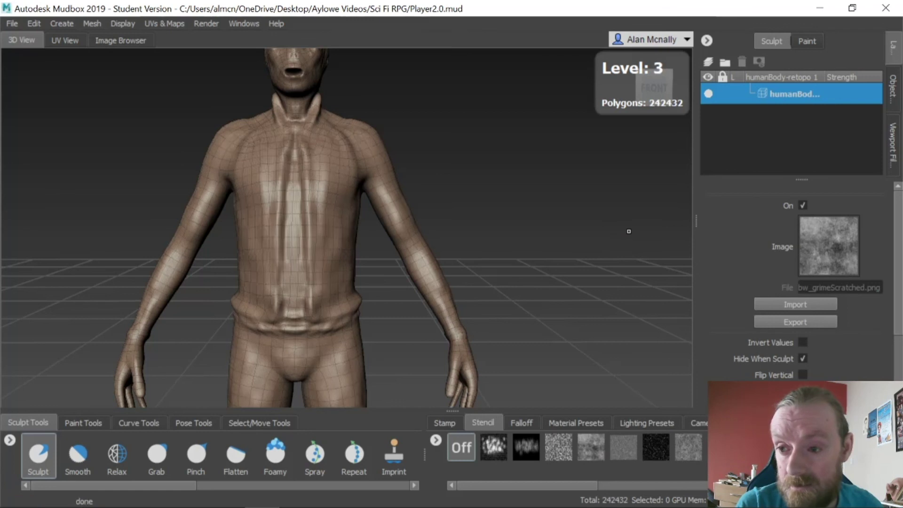
pyautogui.press('pagedown')
pyautogui.press('pagedown')
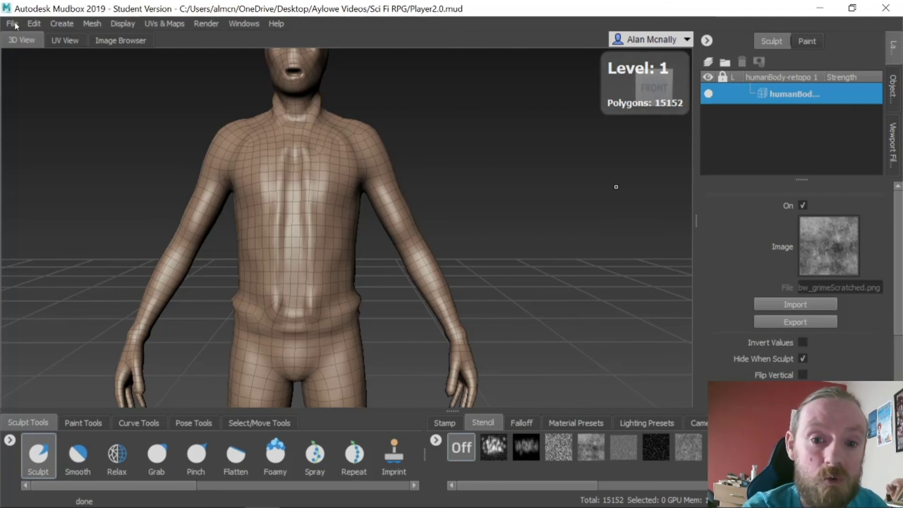
# Send the entire scene to Maya as a new scene using base meshes, choosing to save the untitled Maya scene's changes.
pyautogui.click(34, 24)
pyautogui.click(12, 24)
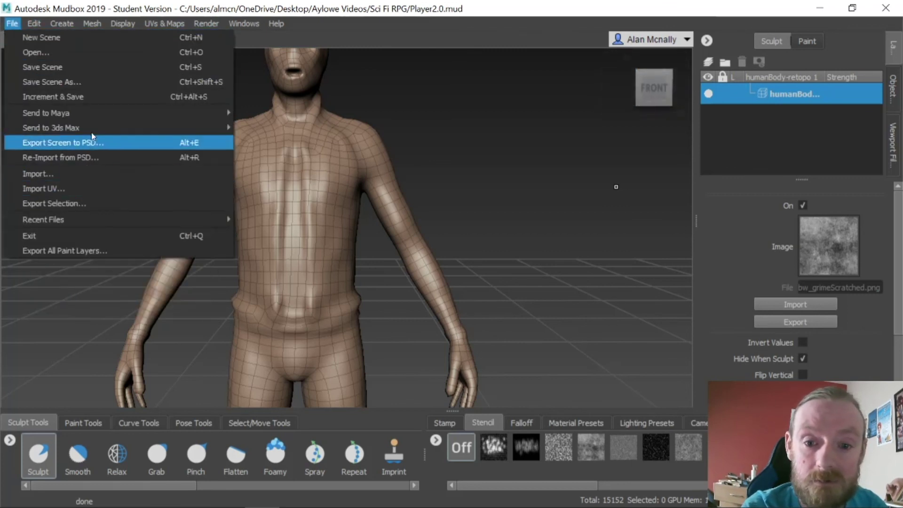
pyautogui.moveTo(47, 113)
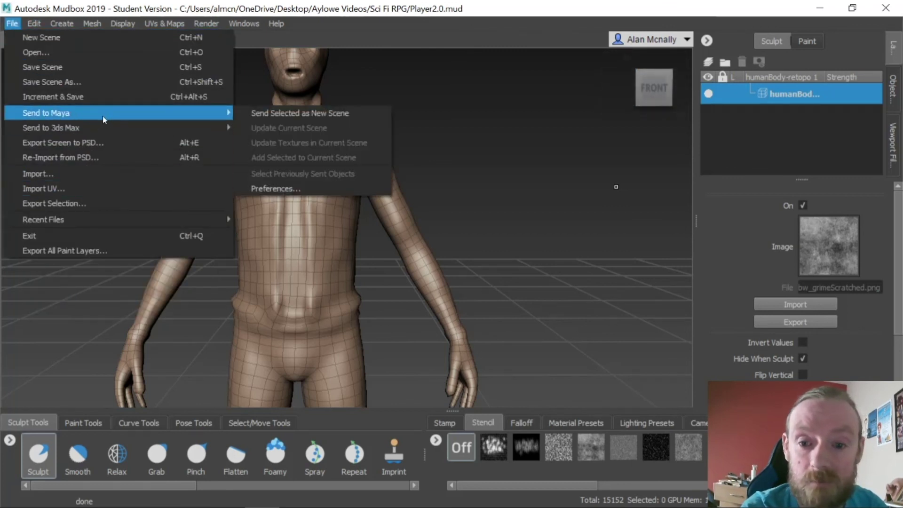
pyautogui.click(321, 114)
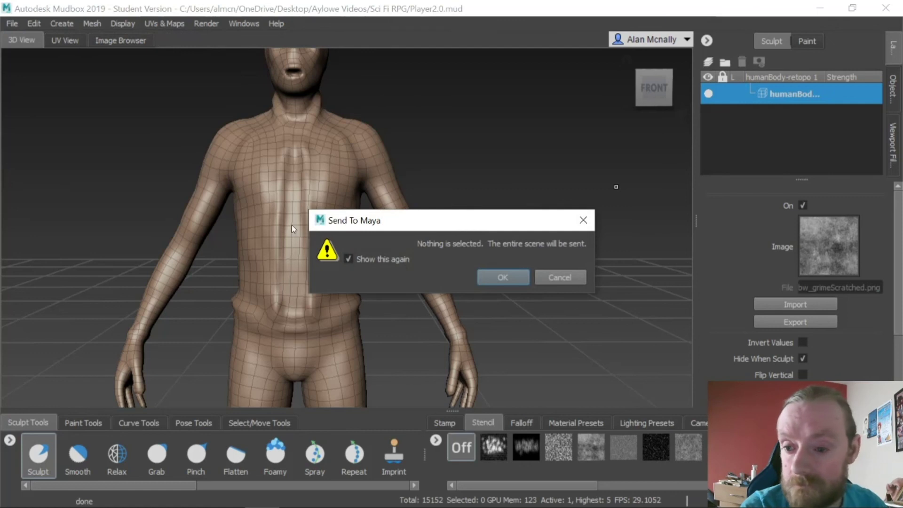
pyautogui.click(501, 277)
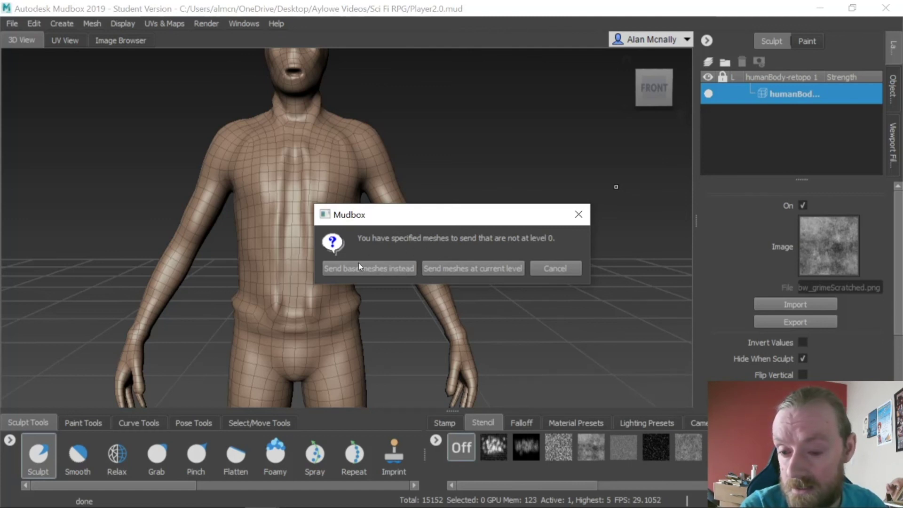
pyautogui.click(383, 270)
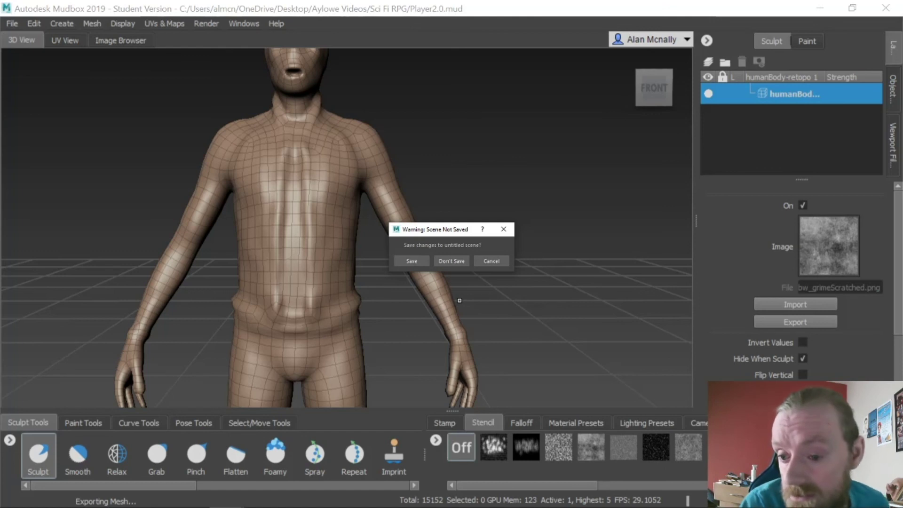
pyautogui.click(420, 261)
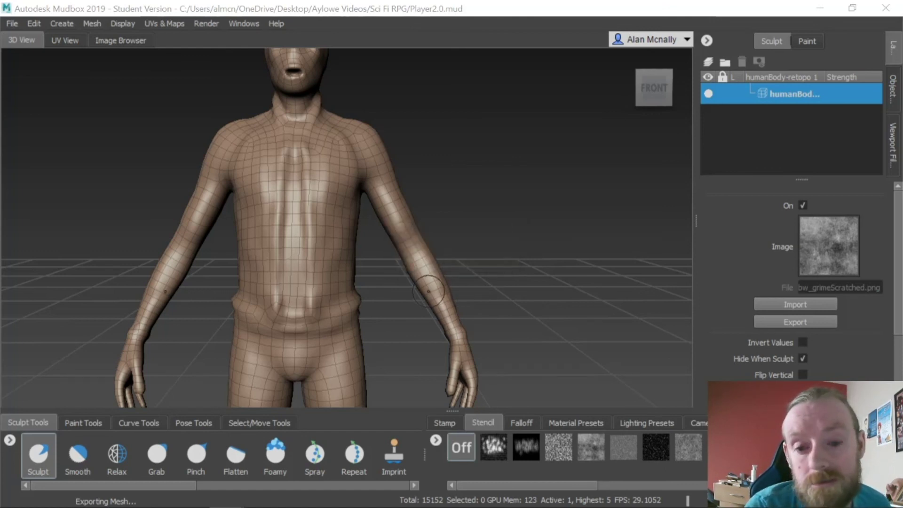